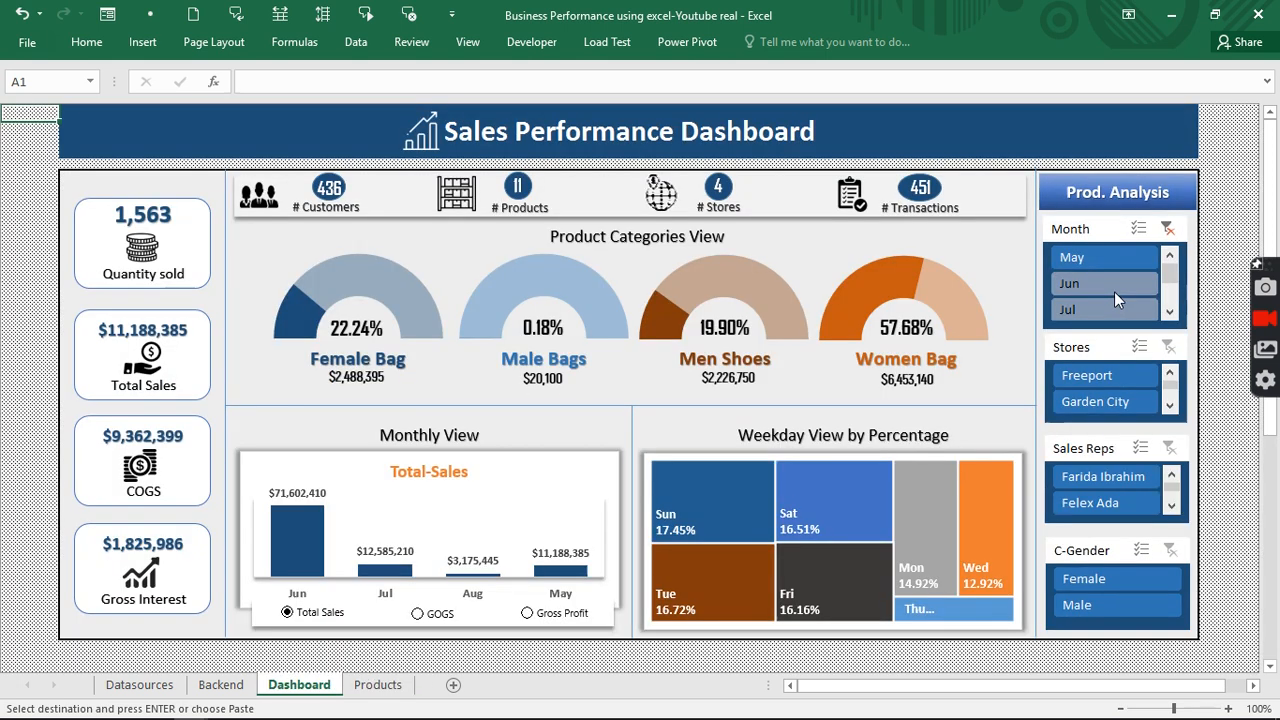
Filter the finished dashboard to Jun and the Garden City store with Gross Profit in the monthly chart, and view its Products sheet.
{"action": "left_click", "coordinate": [1115, 292]}
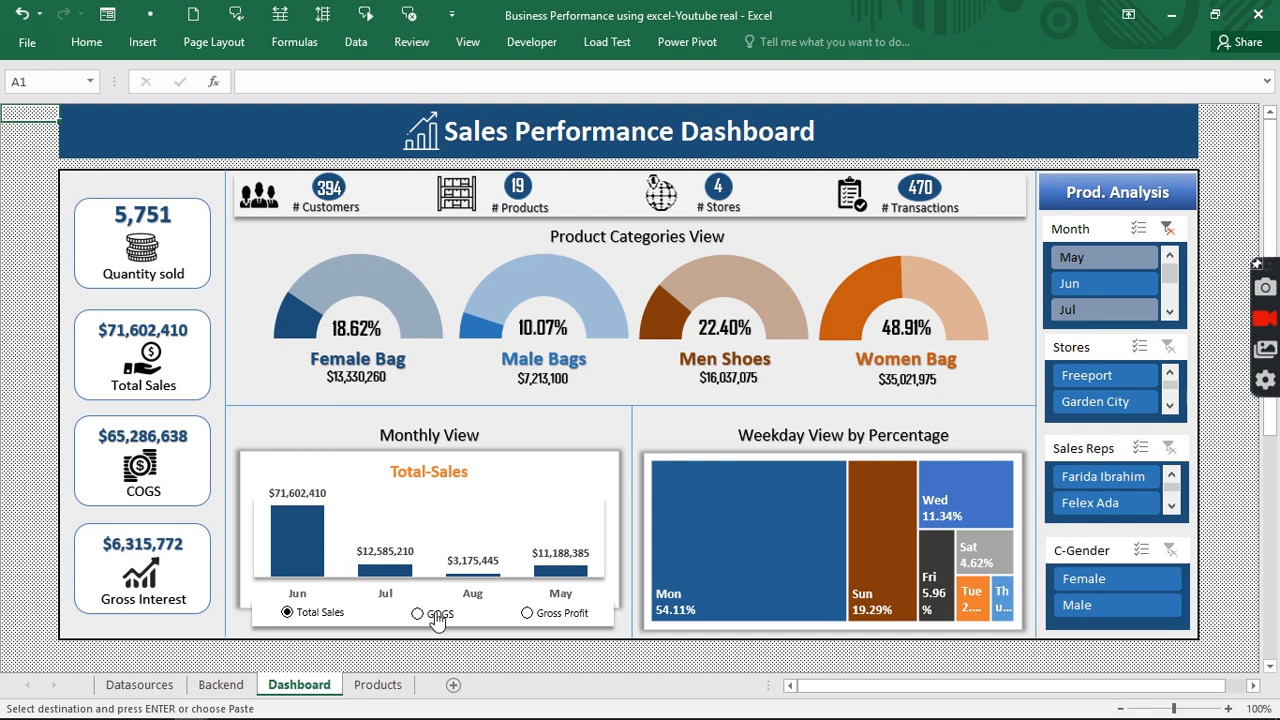
{"action": "left_click", "coordinate": [533, 616]}
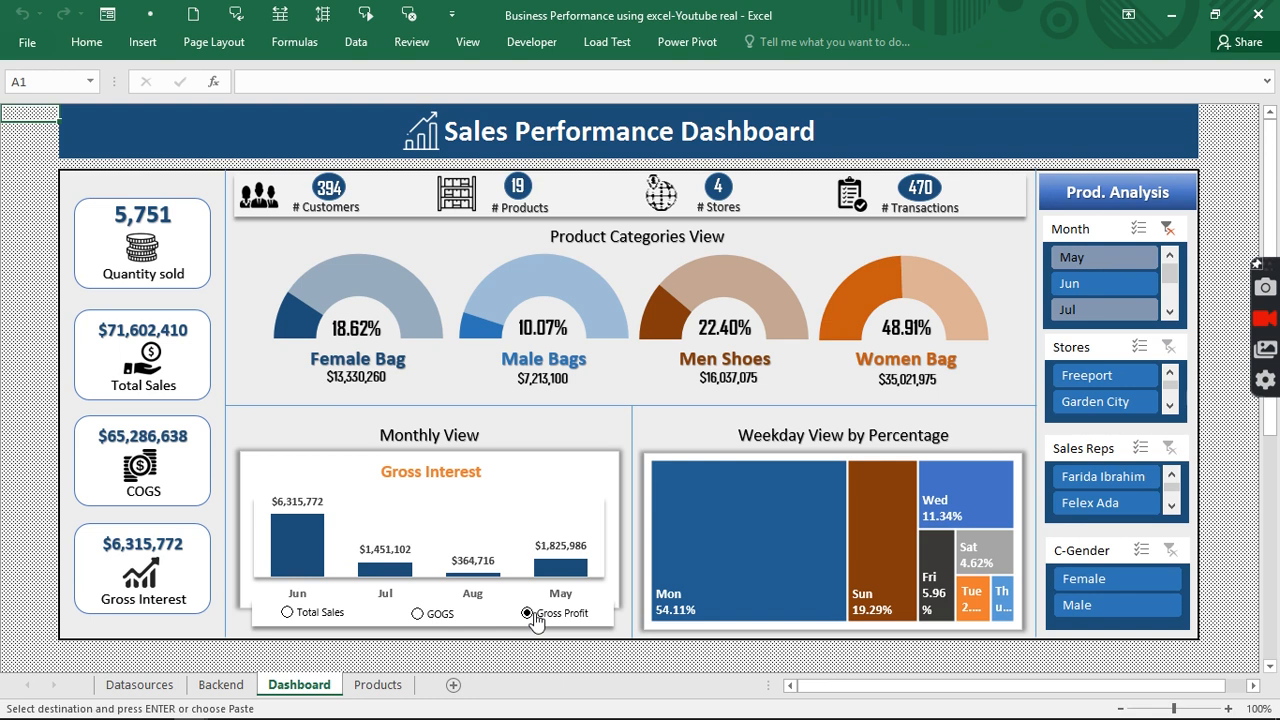
{"action": "left_click", "coordinate": [1108, 412]}
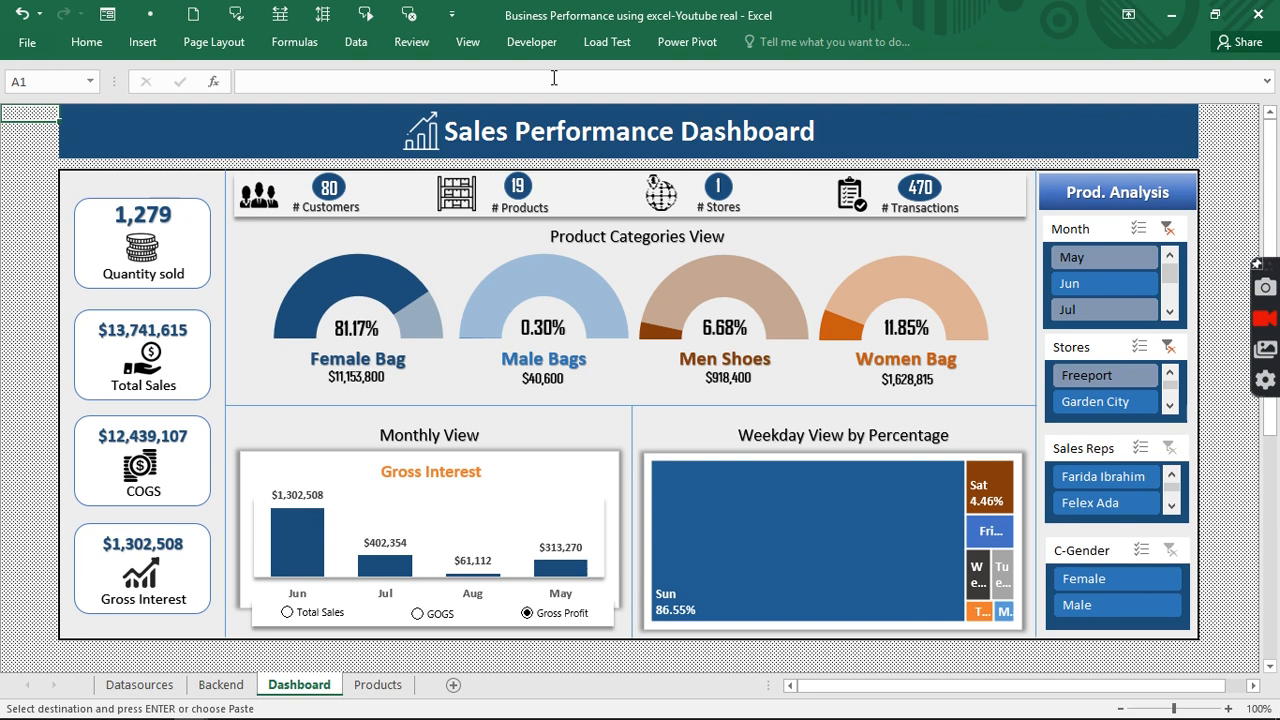
{"action": "key", "text": "ctrl+Page_Down"}
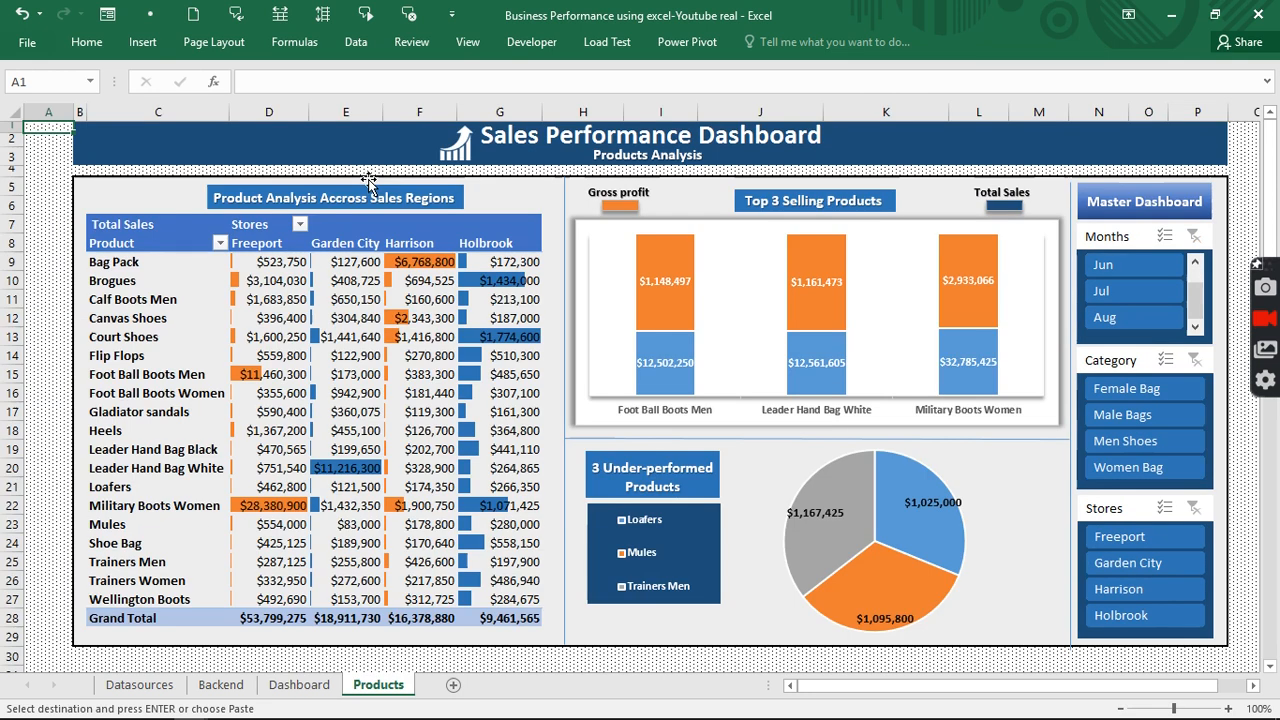
Switch to the "sales performance dashboard youtube" workbook, clear the pending copy selection, and show its Products sheet.
{"action": "left_click", "coordinate": [468, 42]}
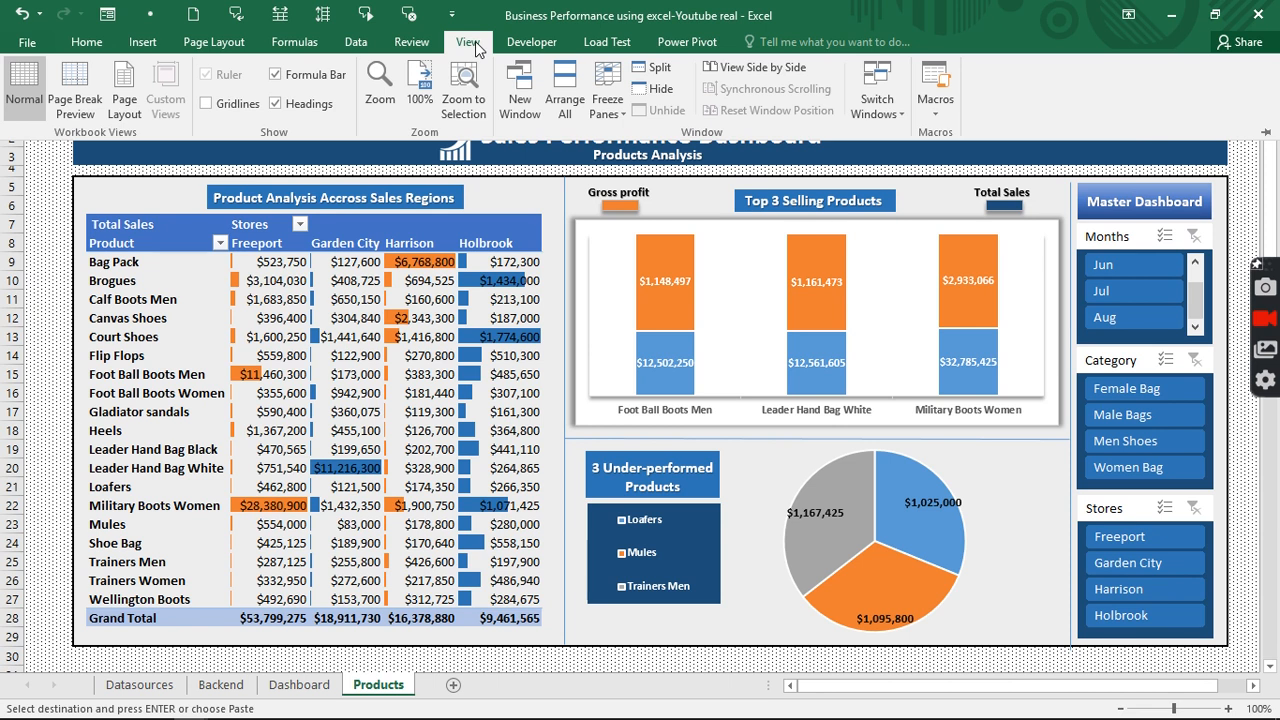
{"action": "left_click", "coordinate": [878, 100]}
{"action": "left_click", "coordinate": [904, 137]}
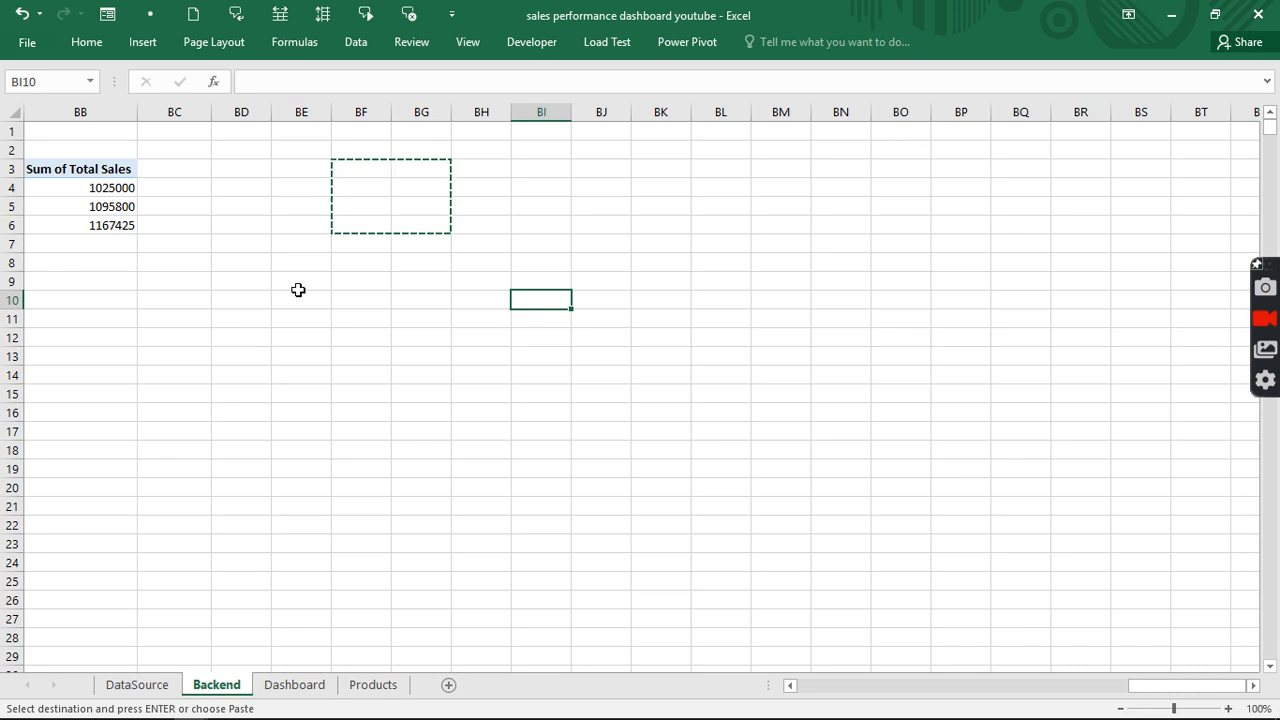
{"action": "key", "text": "Escape"}
{"action": "left_click", "coordinate": [285, 688]}
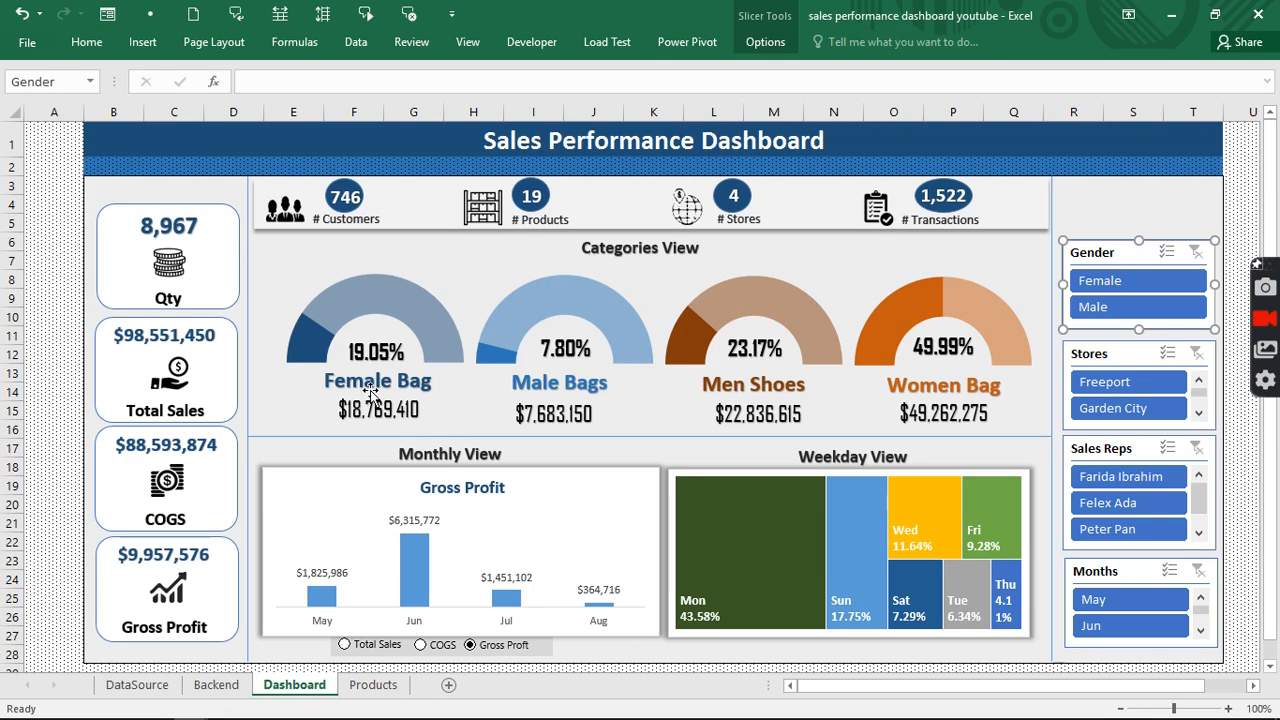
{"action": "left_click", "coordinate": [378, 686]}
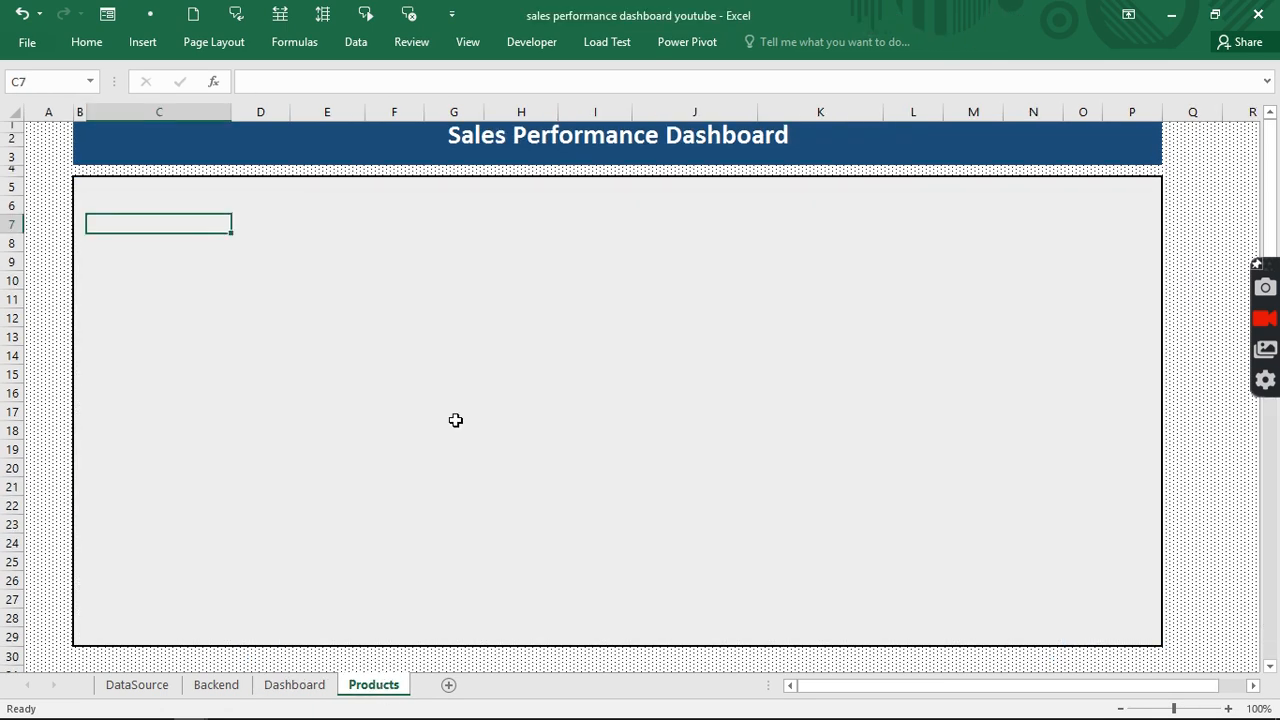
{"action": "left_click", "coordinate": [455, 419]}
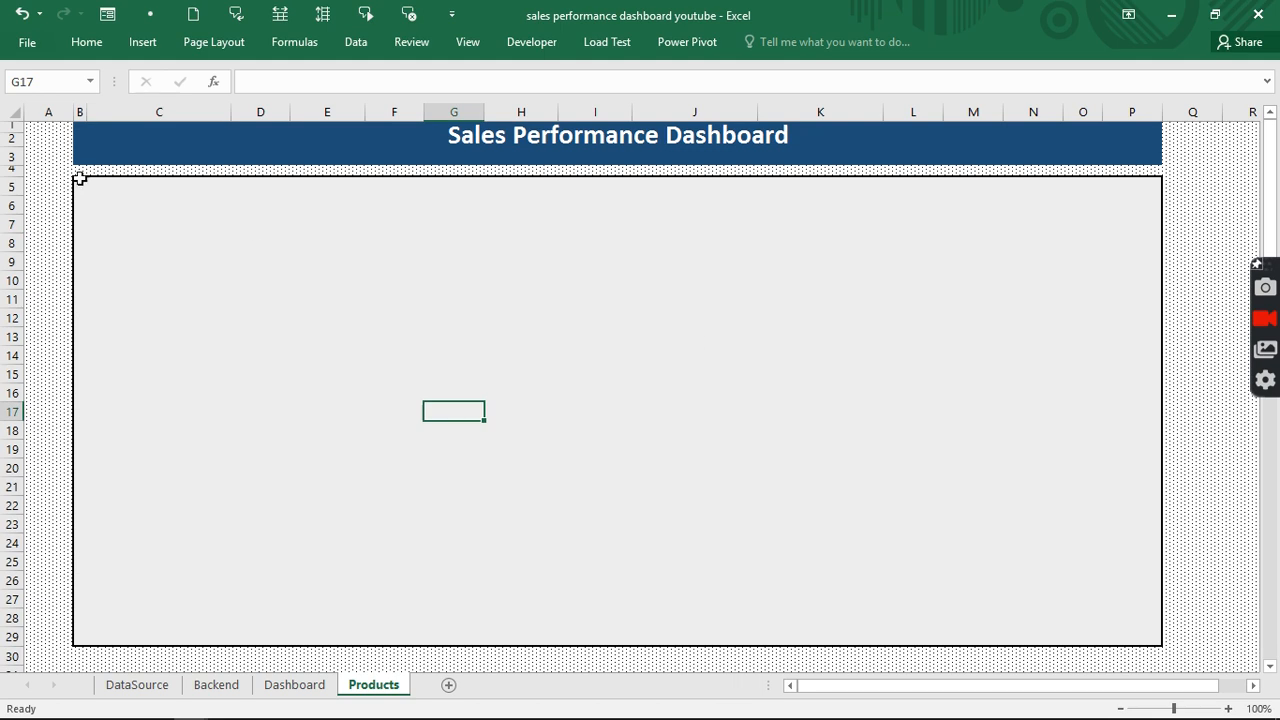
{"action": "left_click_drag", "start_coordinate": [79, 183], "coordinate": [1137, 637]}
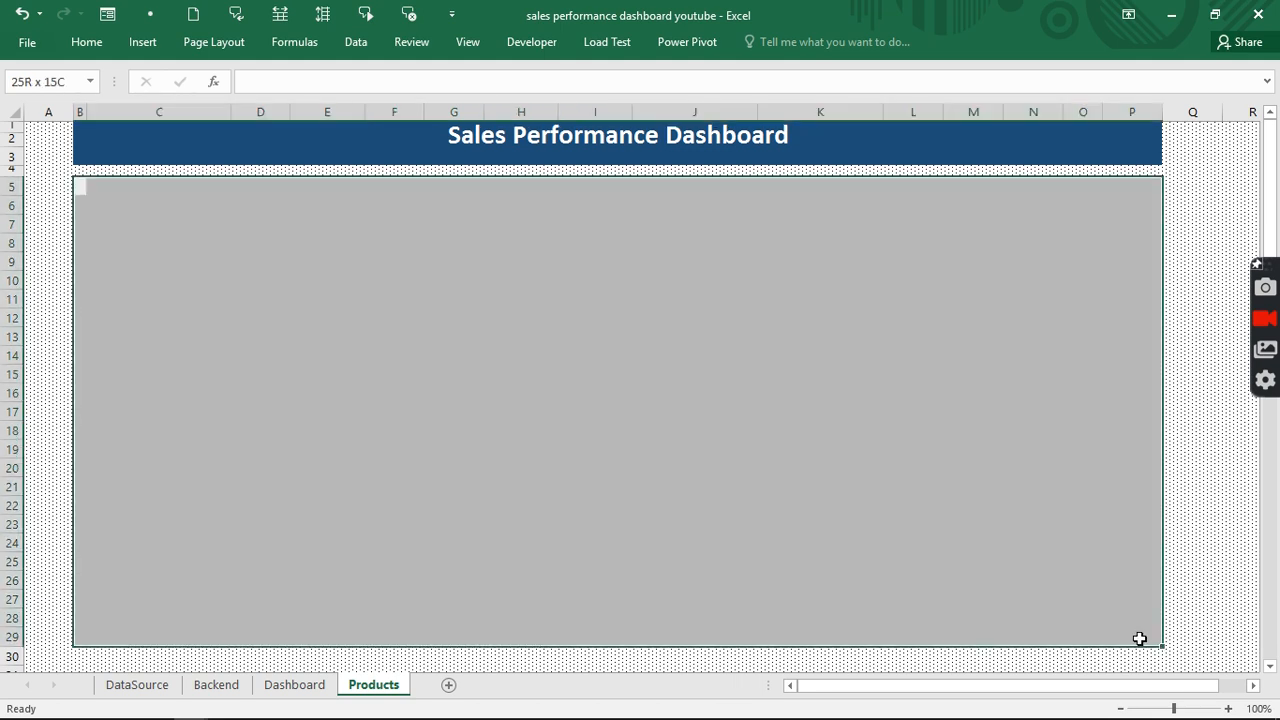
{"action": "left_click", "coordinate": [374, 370]}
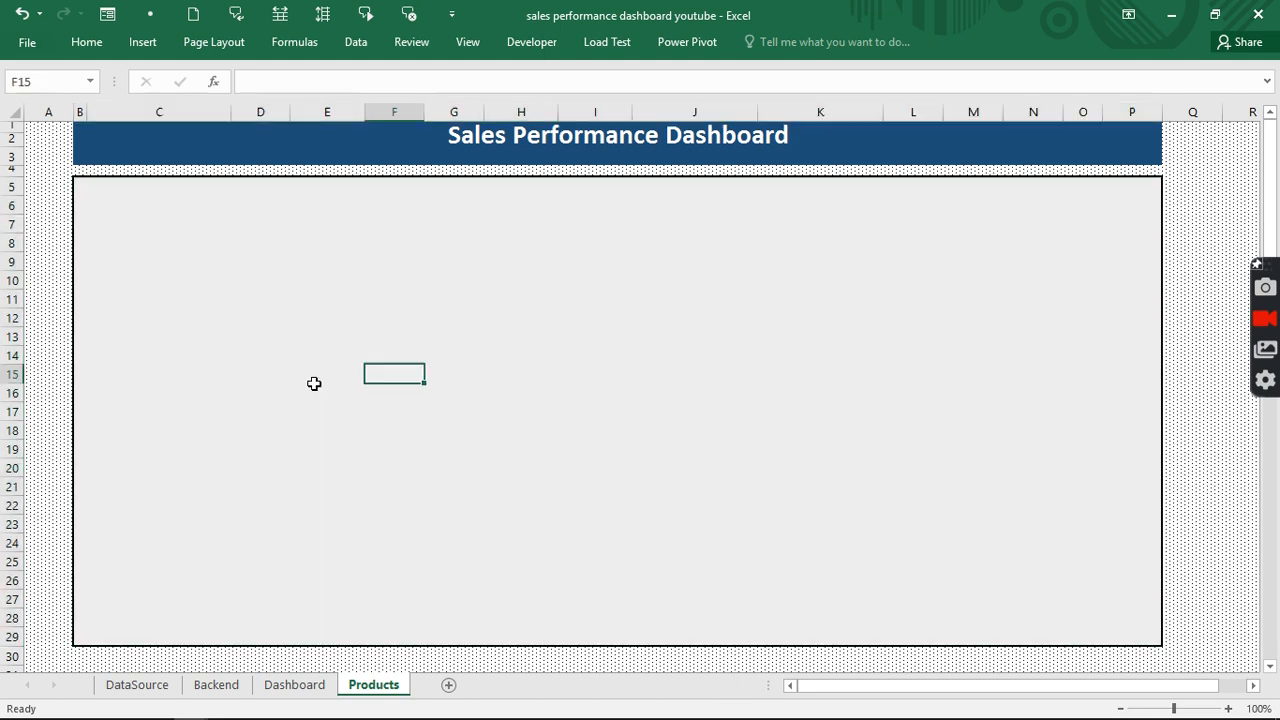
Create a PivotTable from Table4 on the DataSource sheet, placed at cell C7 of the existing Products sheet.
{"action": "left_click", "coordinate": [138, 685]}
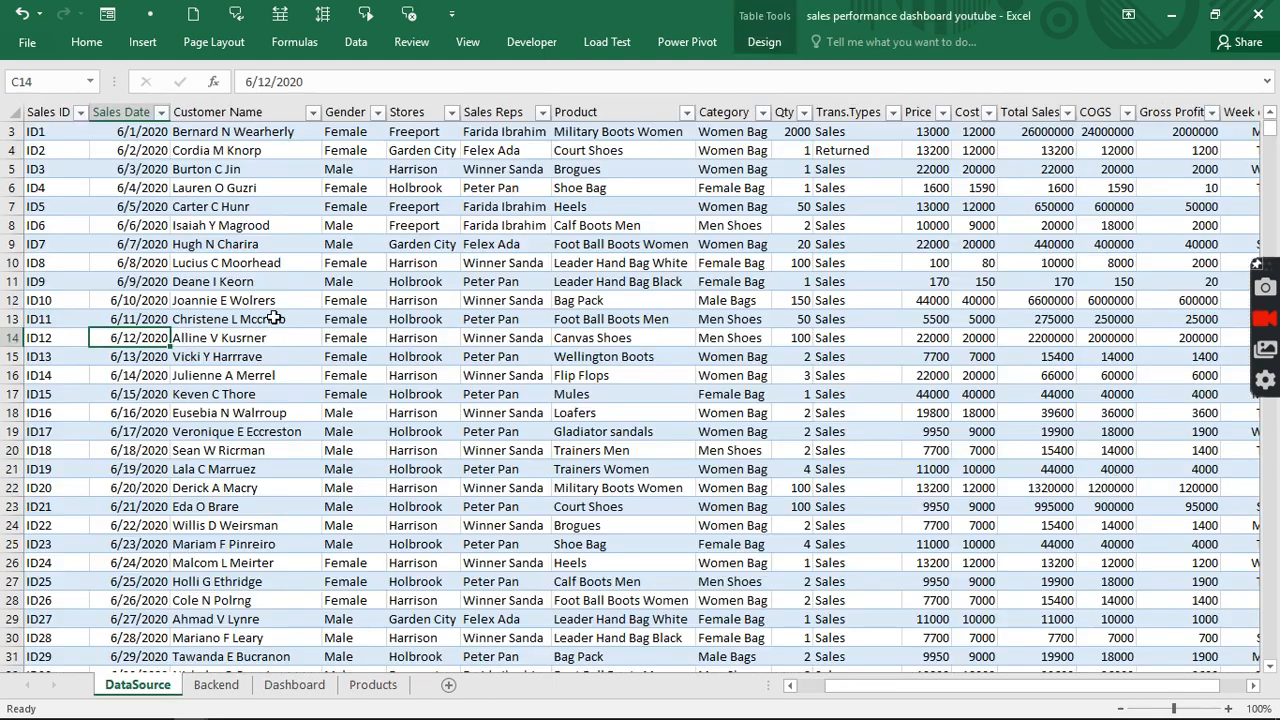
{"action": "left_click", "coordinate": [249, 281]}
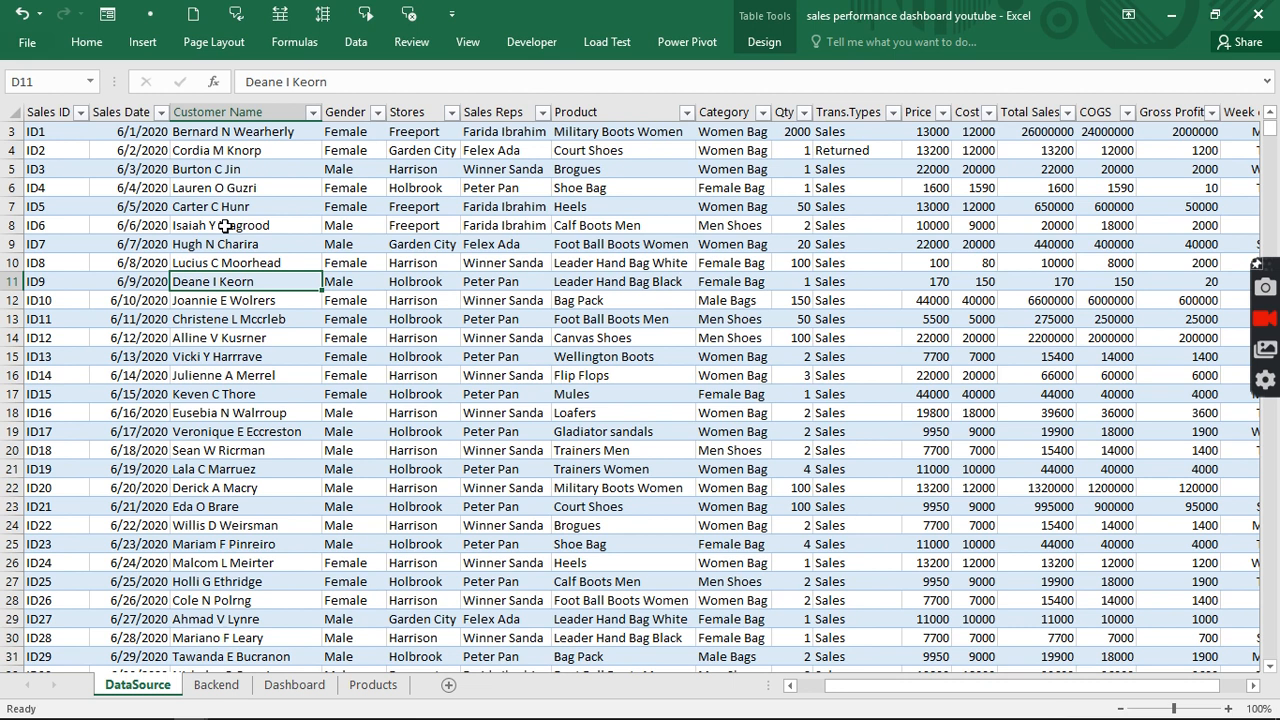
{"action": "left_click", "coordinate": [143, 42]}
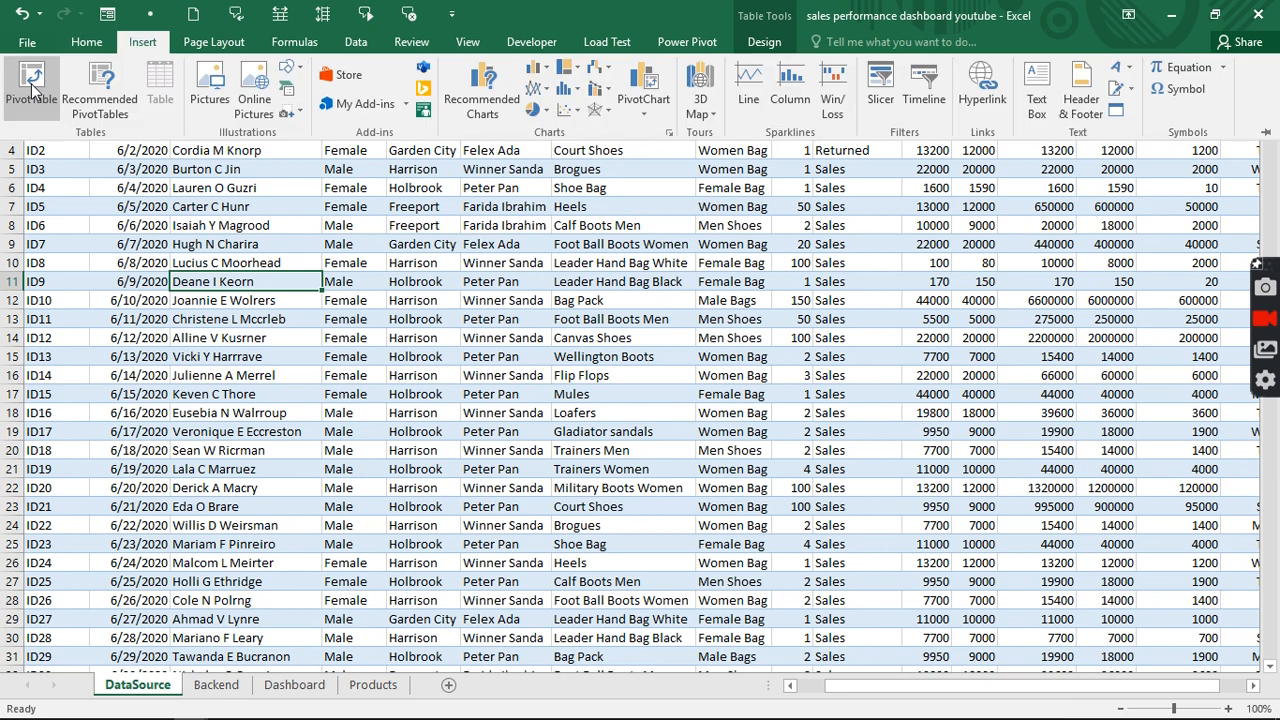
{"action": "left_click", "coordinate": [33, 82]}
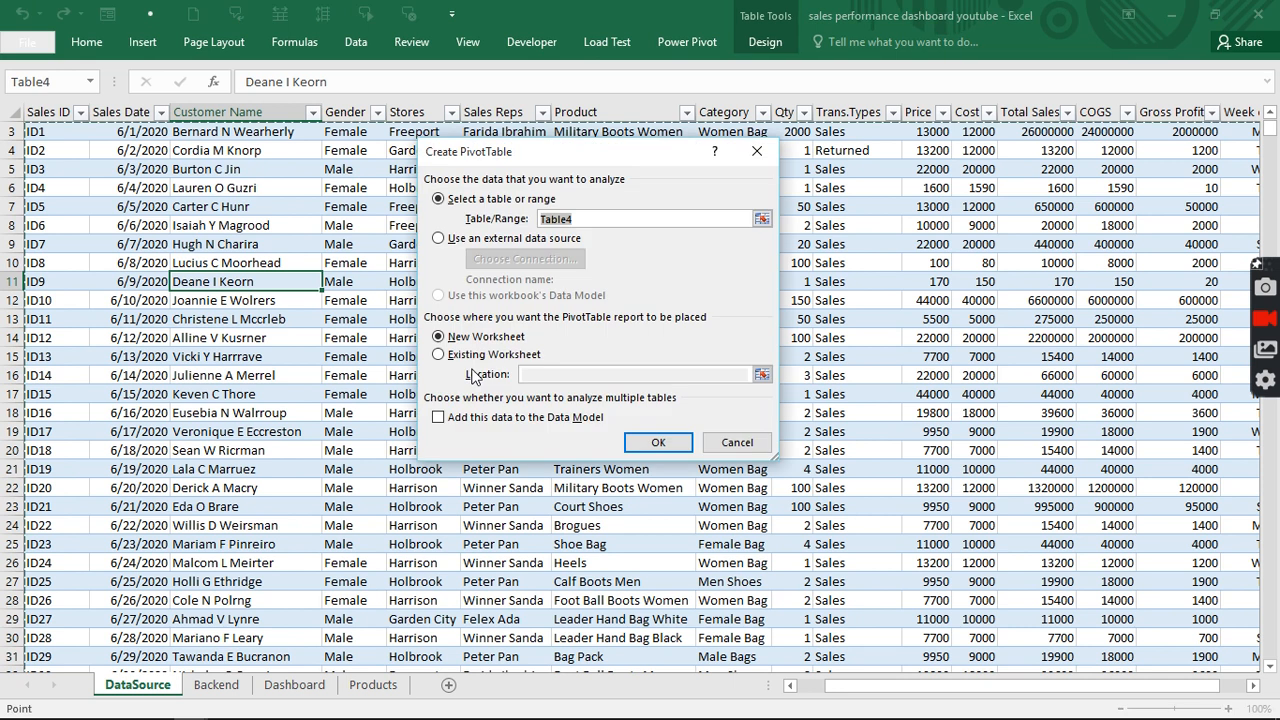
{"action": "left_click", "coordinate": [472, 356]}
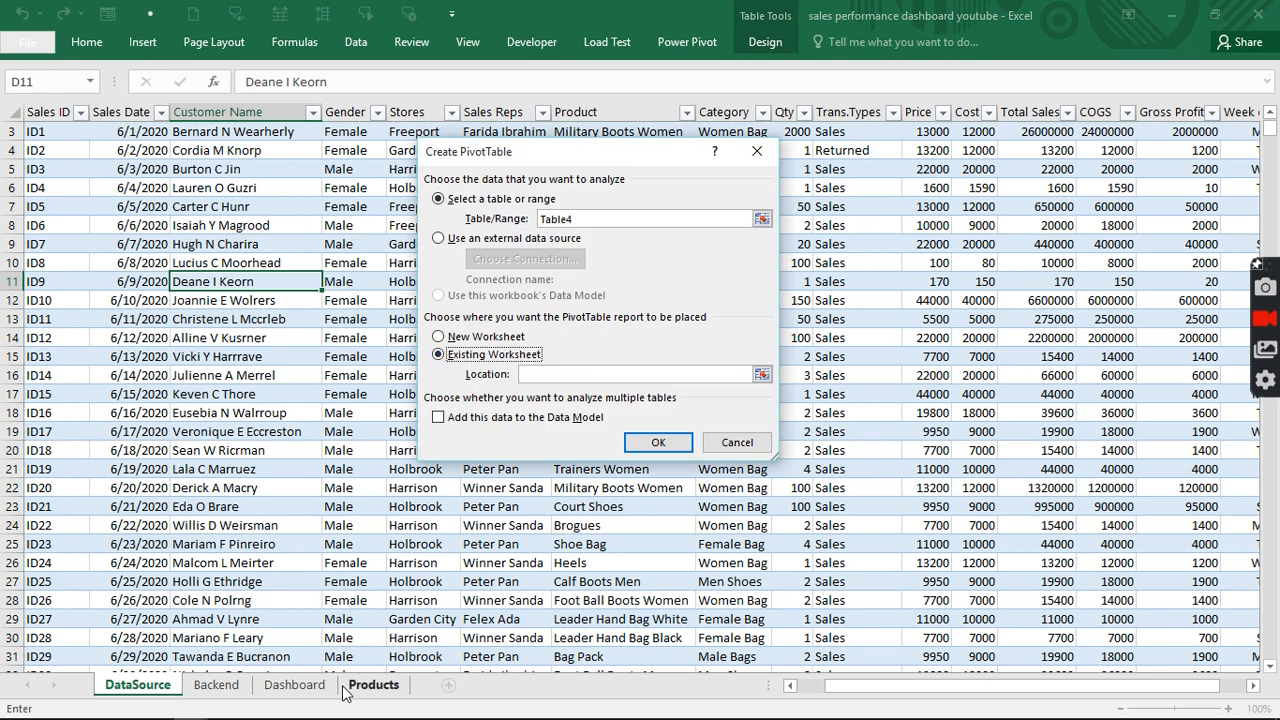
{"action": "left_click", "coordinate": [373, 685]}
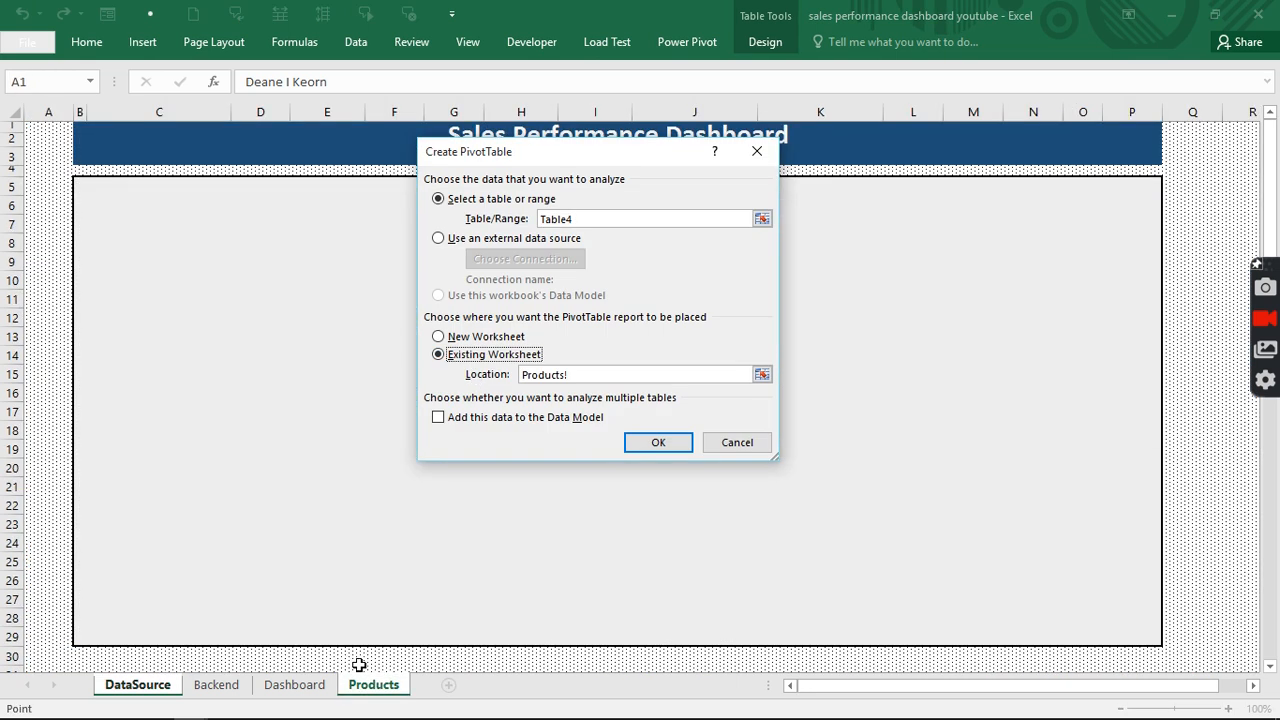
{"action": "left_click", "coordinate": [101, 216]}
{"action": "left_click", "coordinate": [681, 442]}
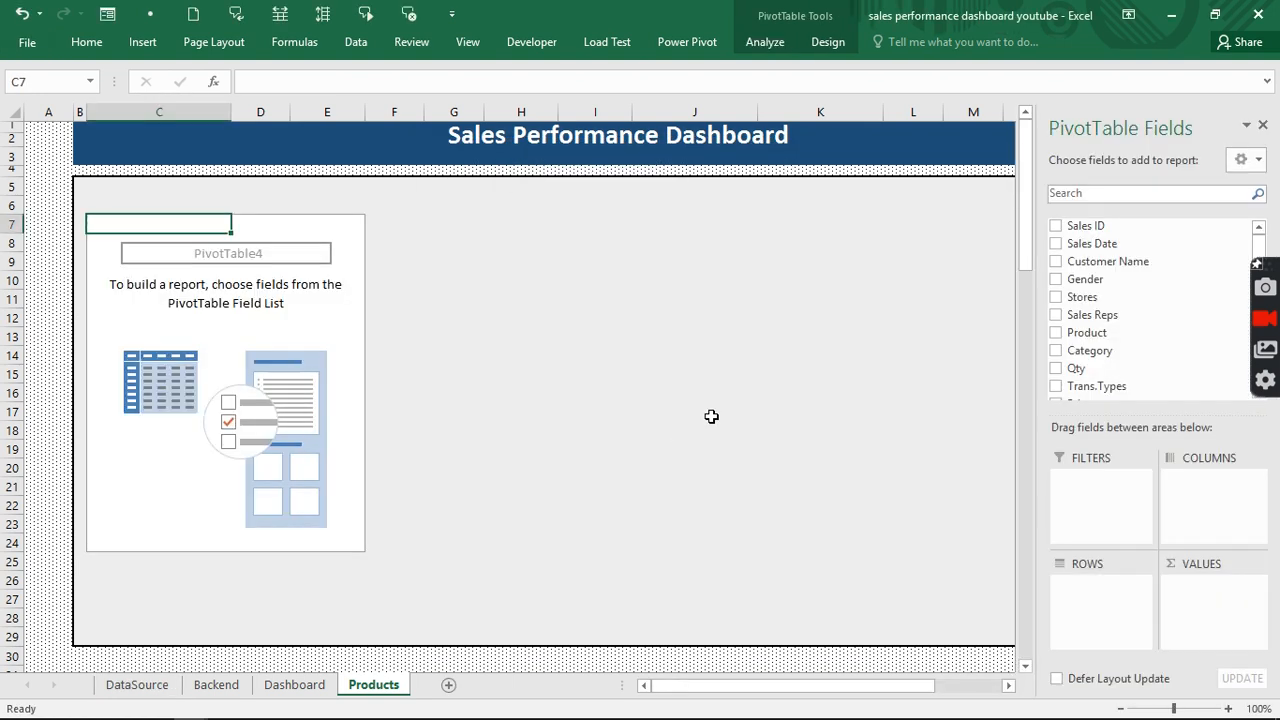
Build the PivotTable with Product as rows, Stores as columns, and the sum of Total Sales as values.
{"action": "left_click", "coordinate": [1057, 334]}
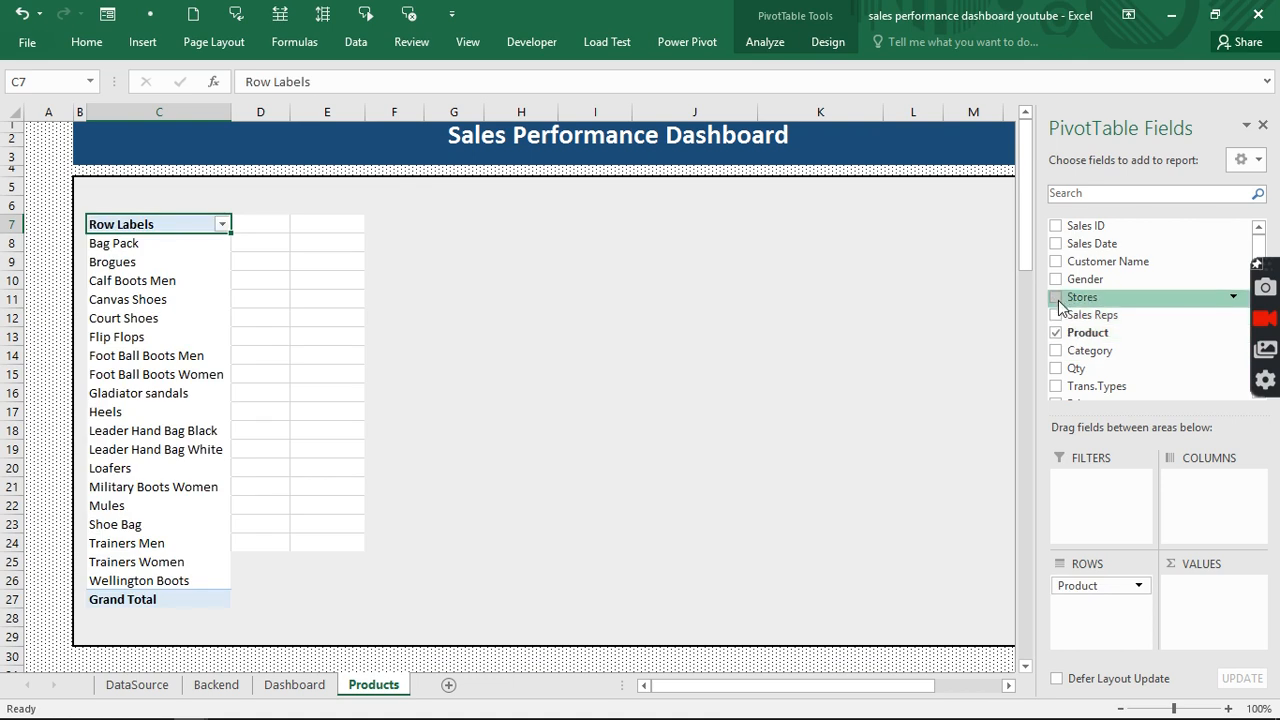
{"action": "left_click_drag", "start_coordinate": [1060, 303], "coordinate": [1200, 485]}
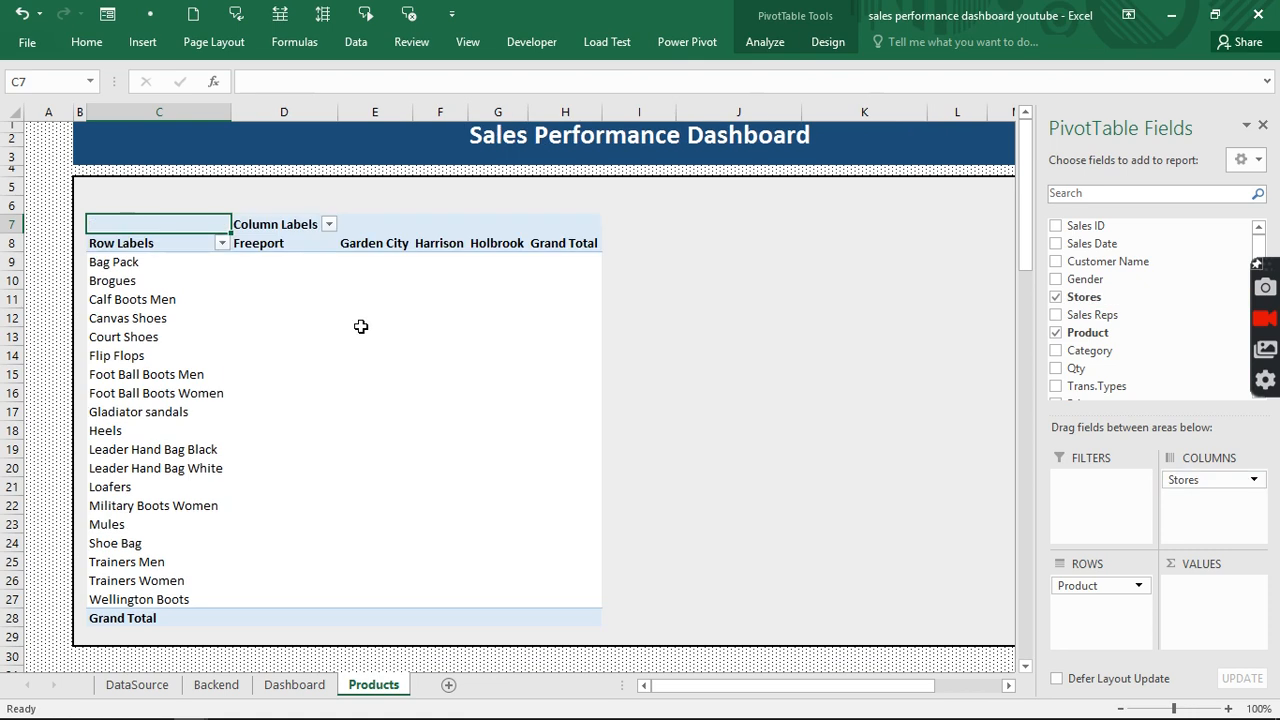
{"action": "scroll", "coordinate": [1240, 295], "scroll_direction": "down", "scroll_amount": 3}
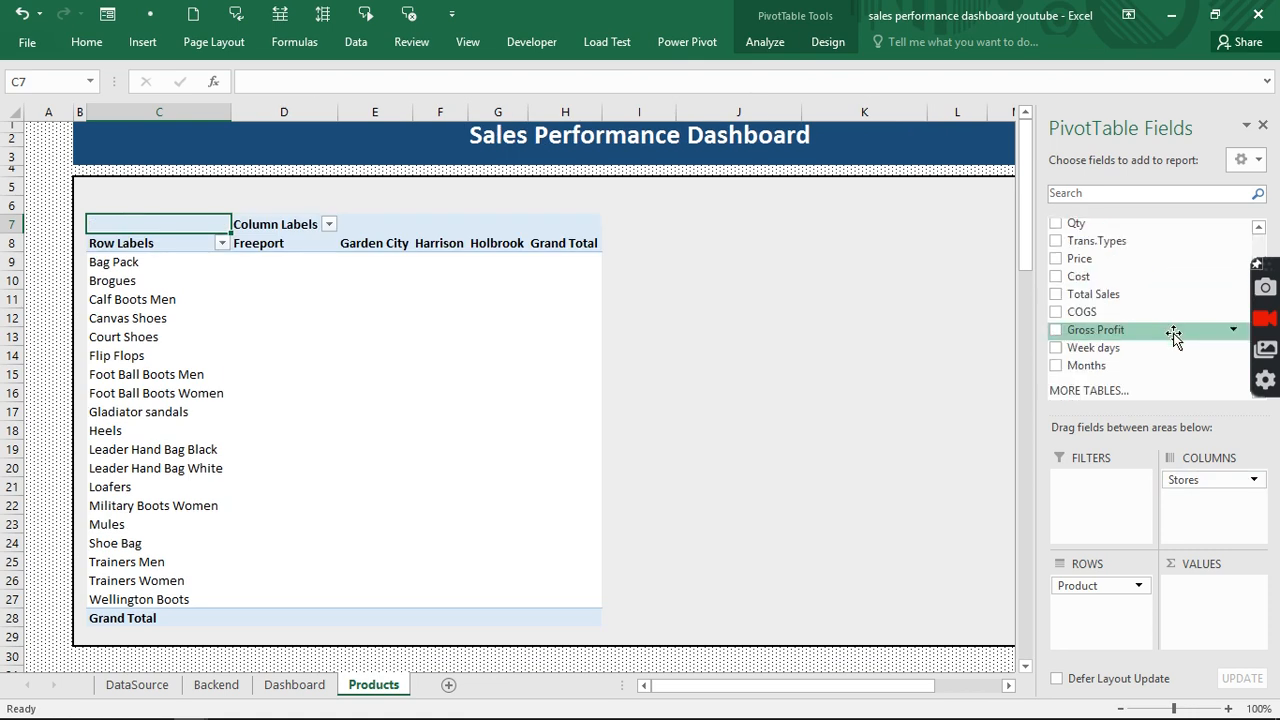
{"action": "left_click", "coordinate": [1057, 295]}
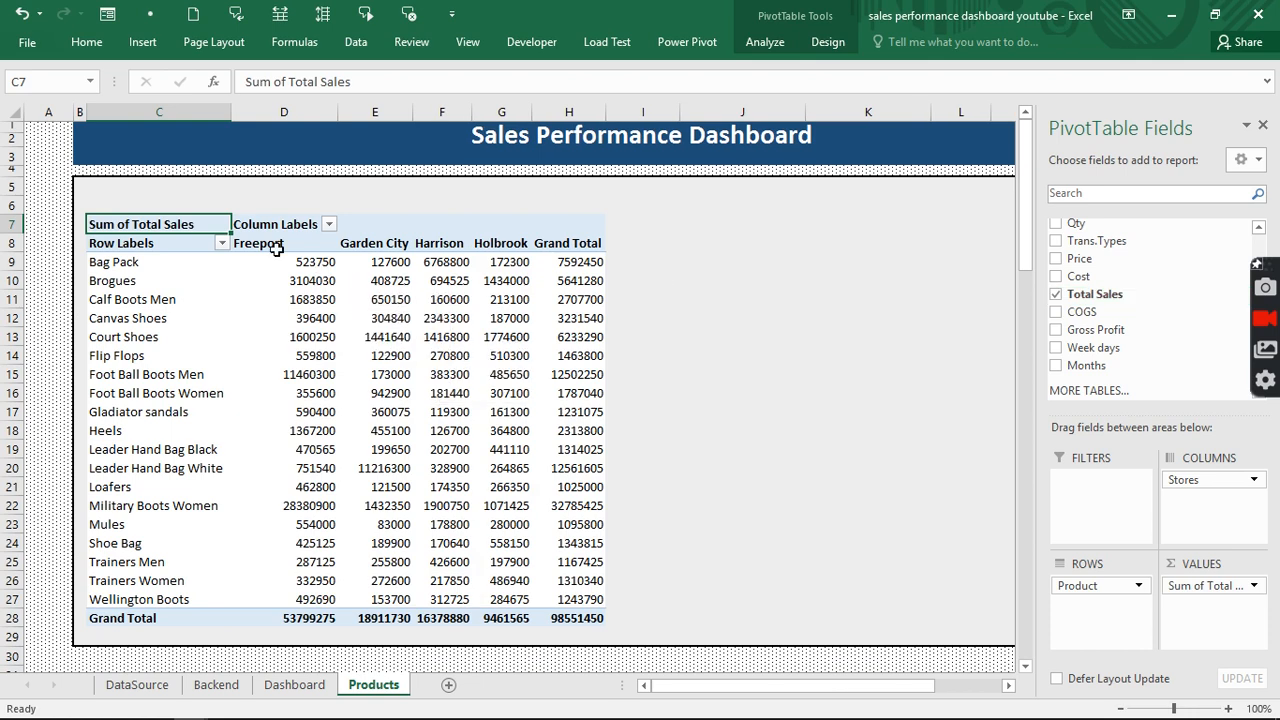
Show the PivotTable report layout in Tabular Form and collapse the ribbon.
{"action": "left_click", "coordinate": [826, 45]}
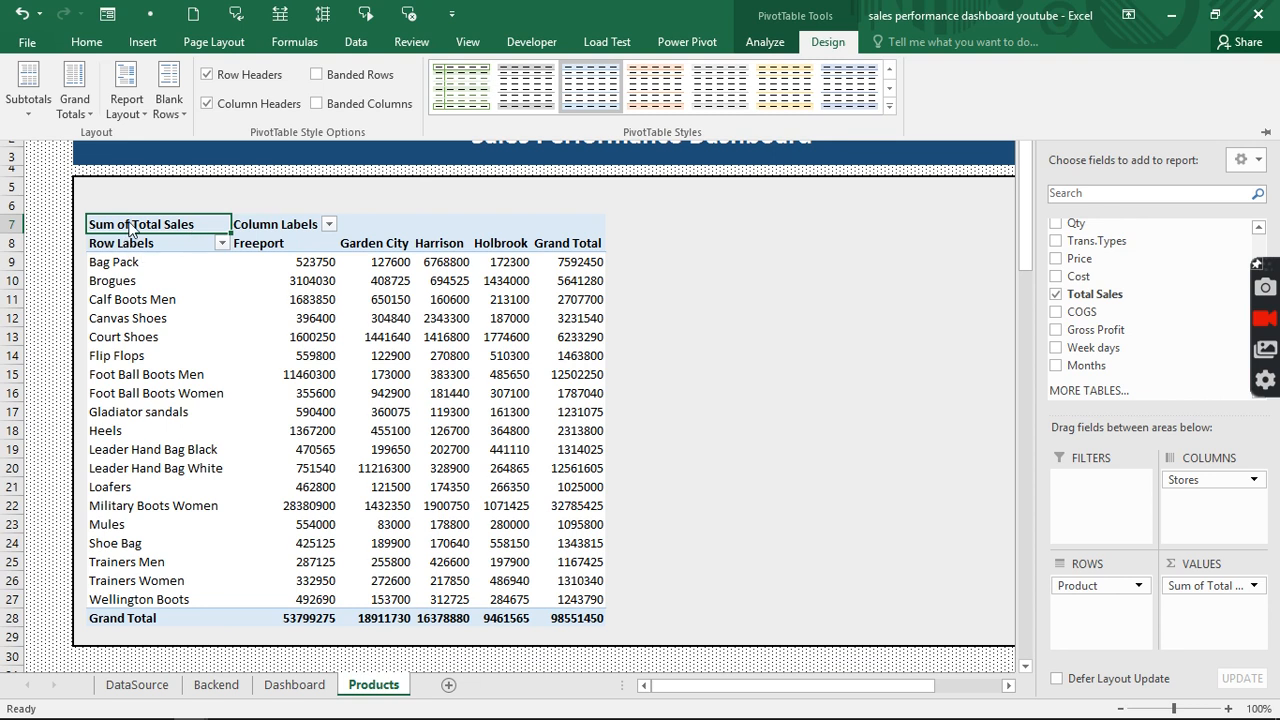
{"action": "left_click", "coordinate": [112, 112]}
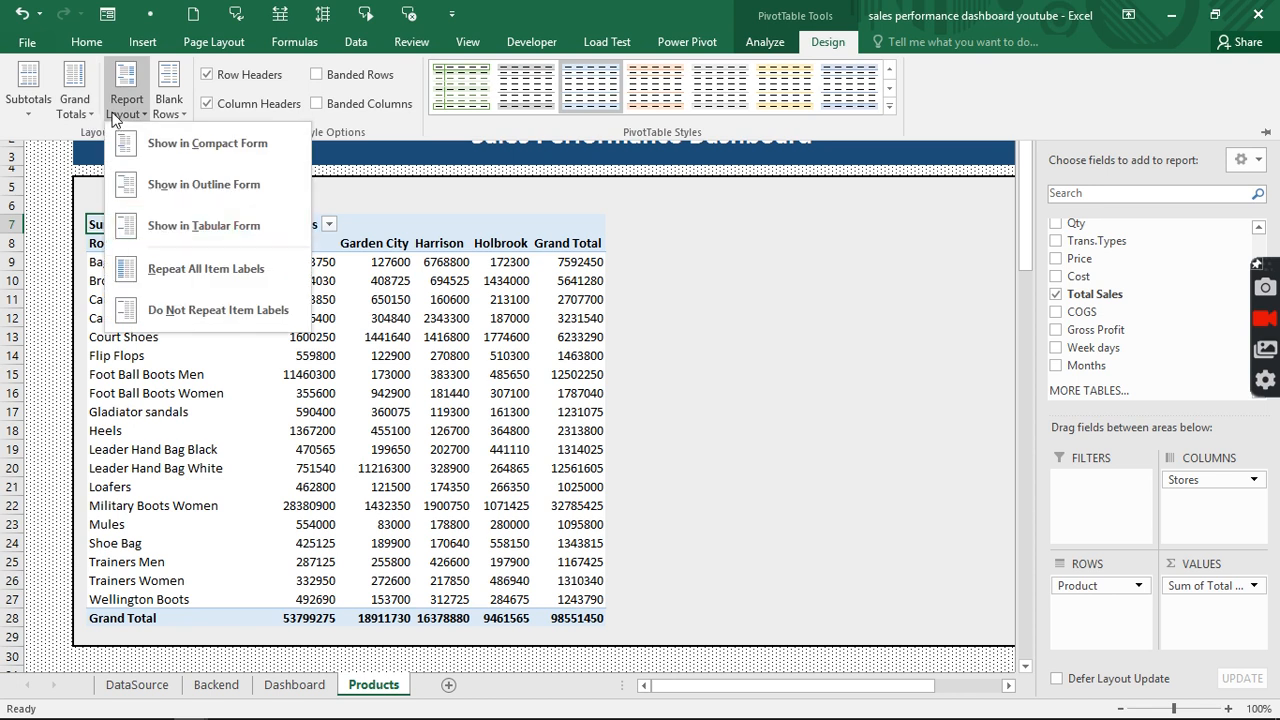
{"action": "left_click", "coordinate": [154, 226]}
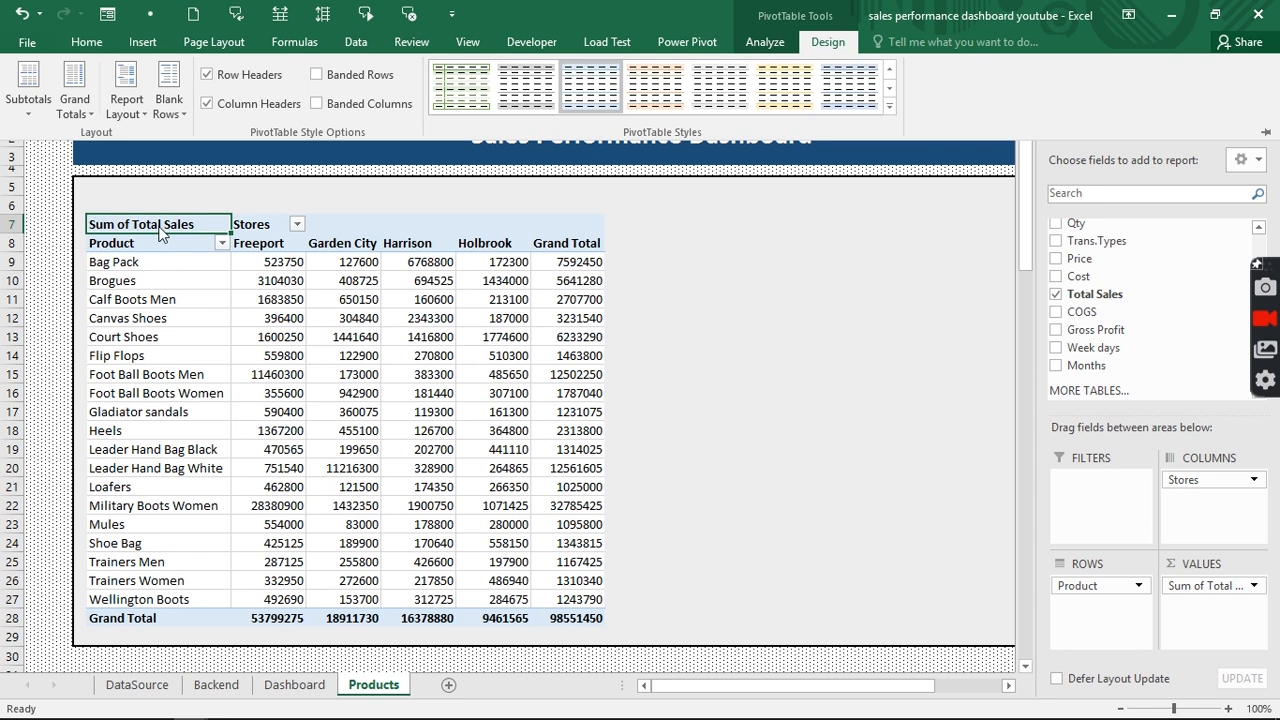
{"action": "key", "text": "ctrl+F1"}
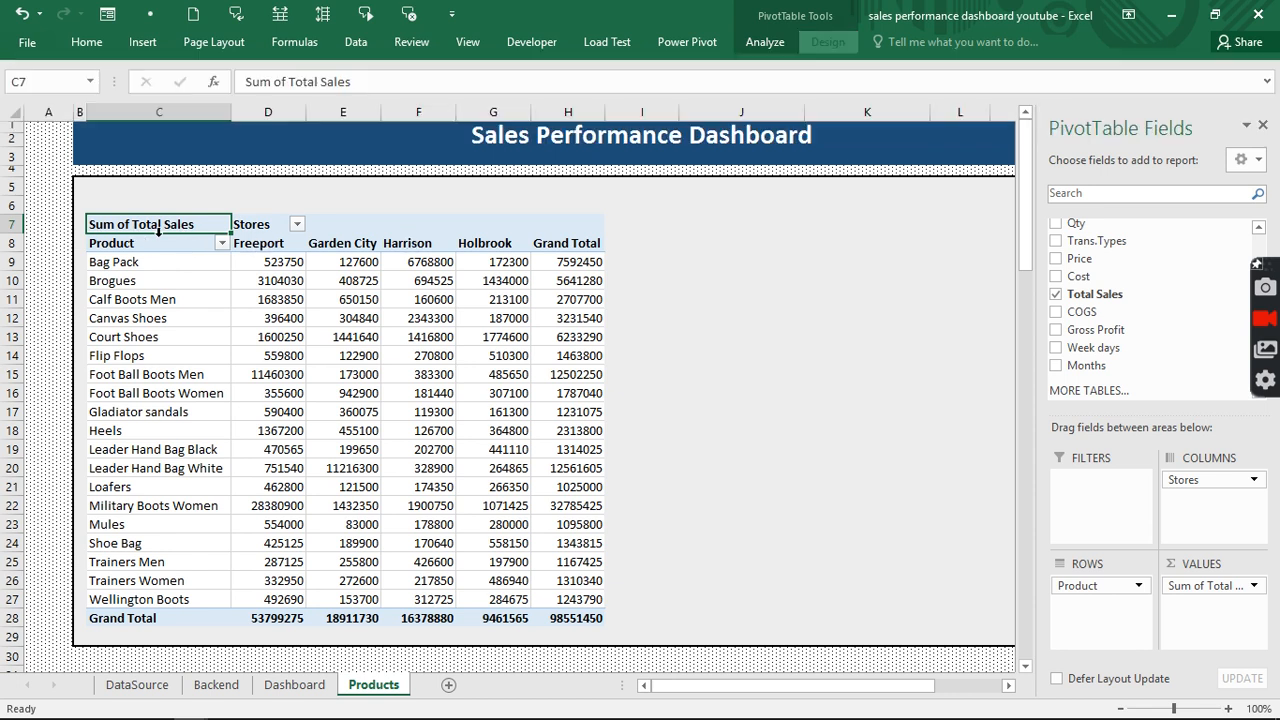
{"action": "left_click", "coordinate": [175, 242]}
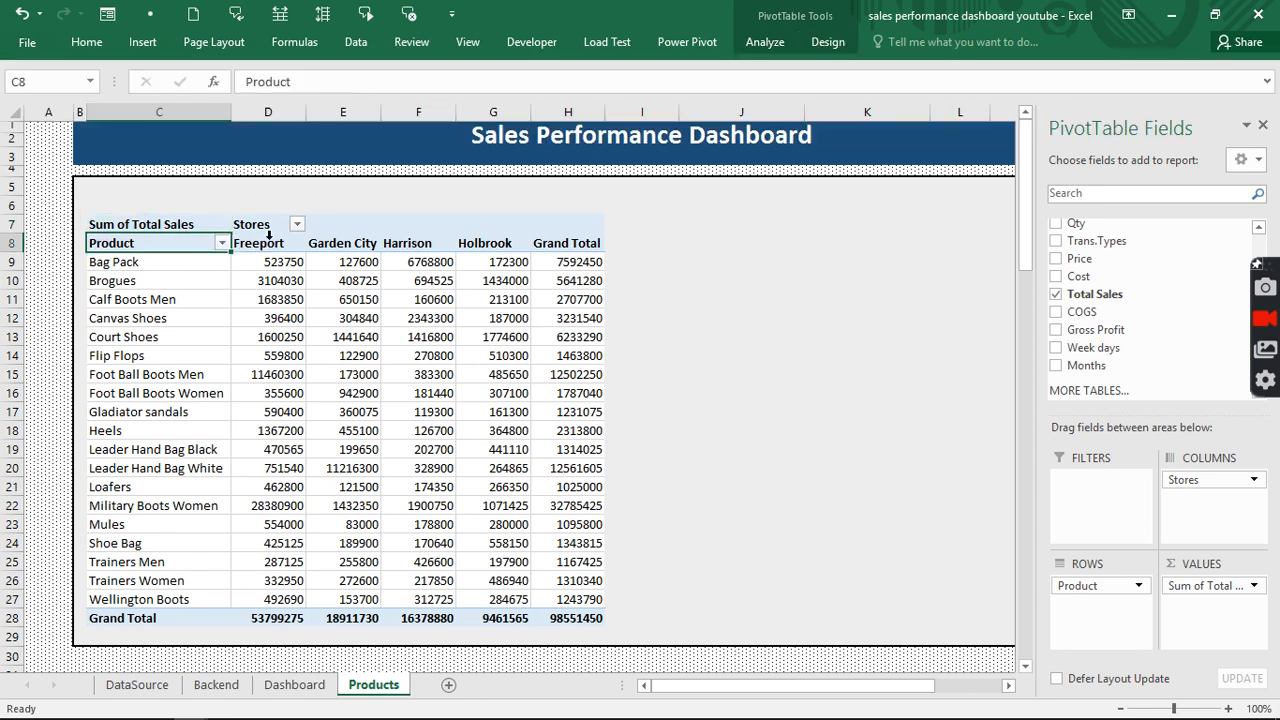
{"action": "left_click", "coordinate": [270, 236]}
{"action": "left_click", "coordinate": [365, 244]}
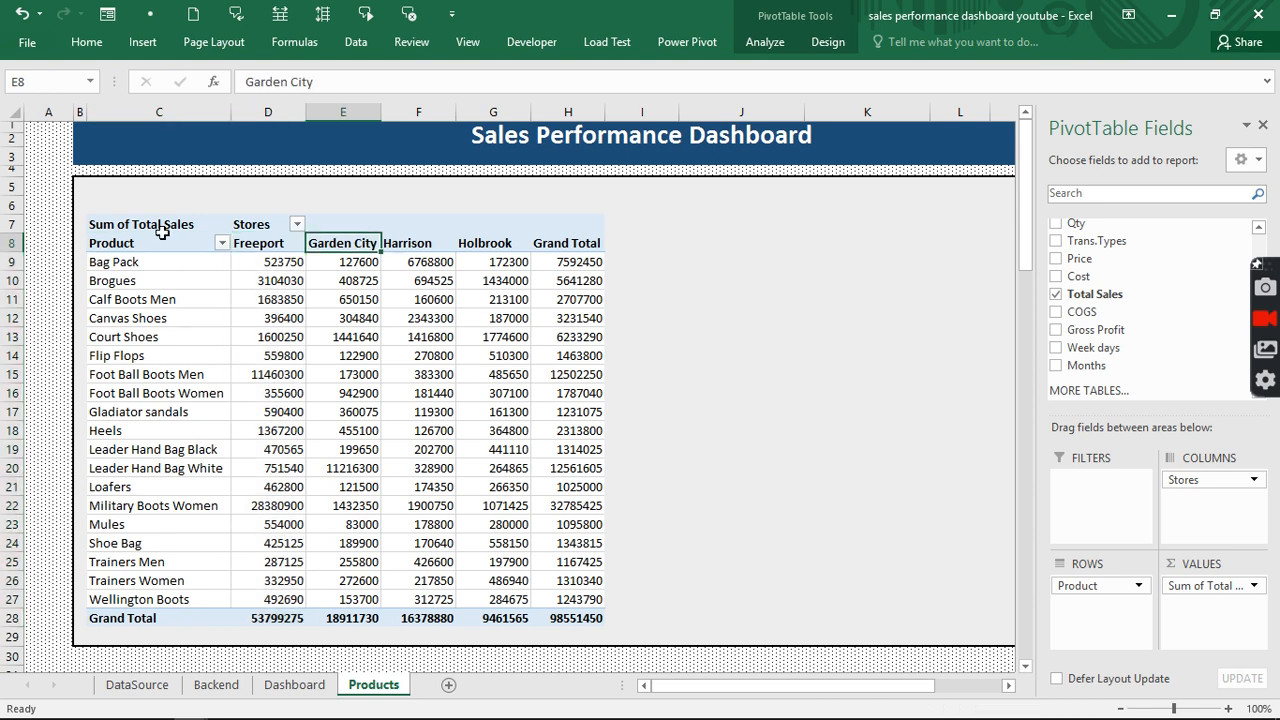
Format the PivotTable header rows C7:H8 with a dark blue fill and white font.
{"action": "left_click_drag", "start_coordinate": [163, 226], "coordinate": [563, 246]}
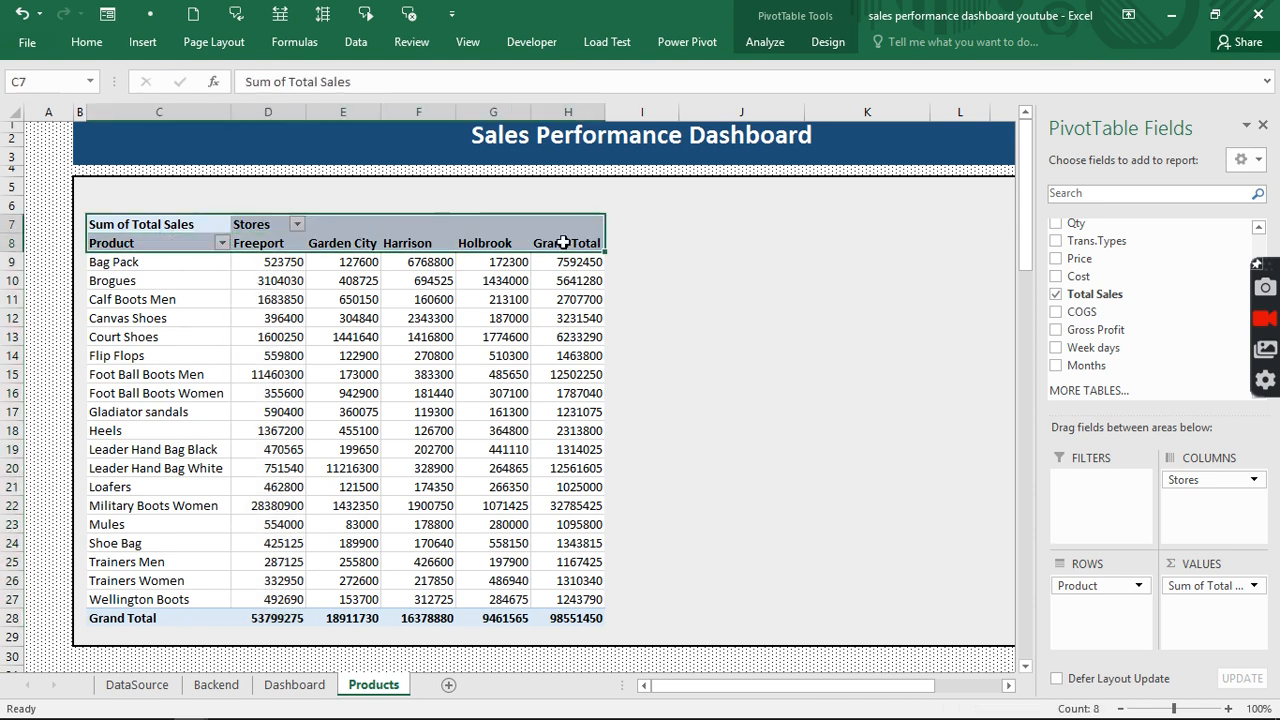
{"action": "left_click", "coordinate": [84, 44]}
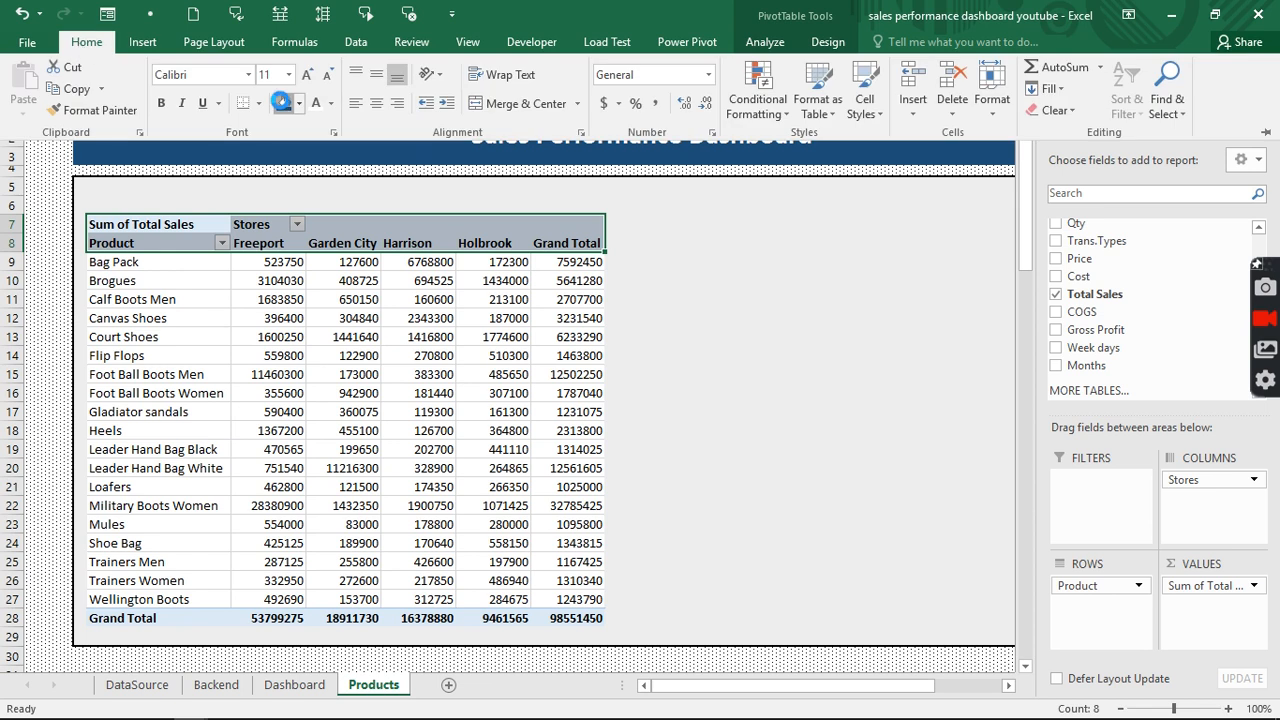
{"action": "left_click", "coordinate": [282, 102]}
{"action": "left_click", "coordinate": [316, 104]}
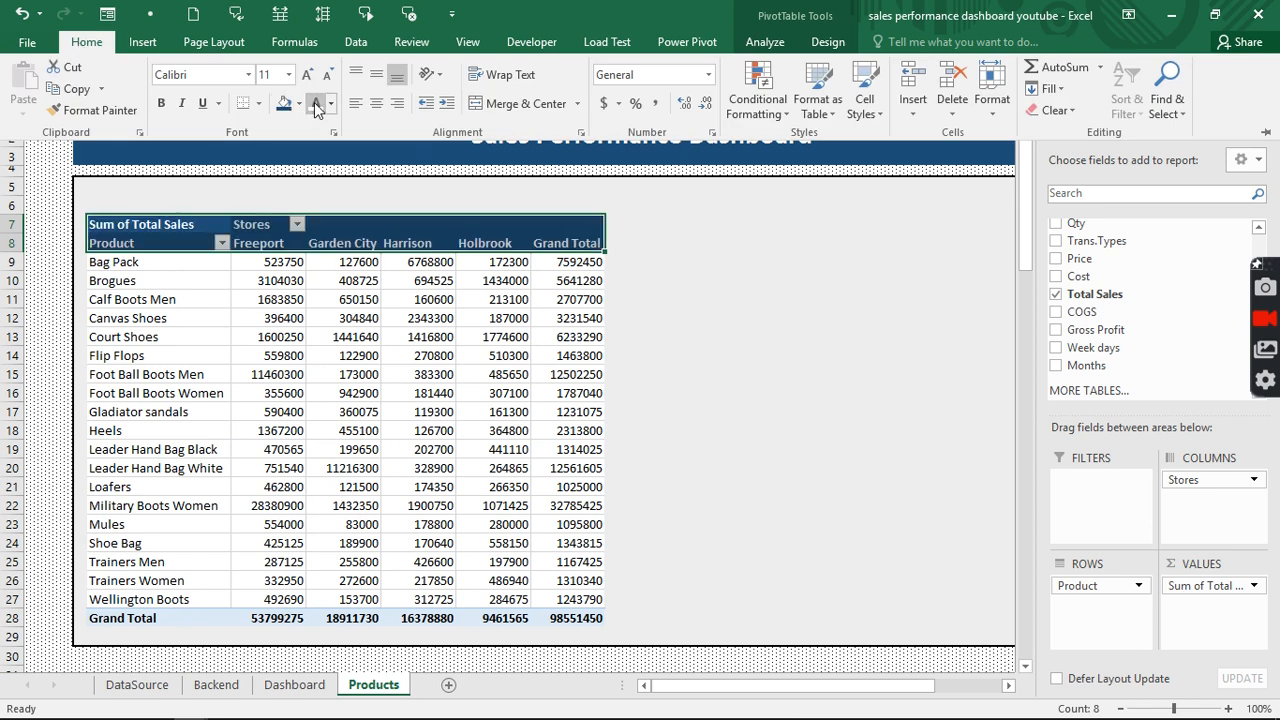
{"action": "left_click", "coordinate": [273, 461]}
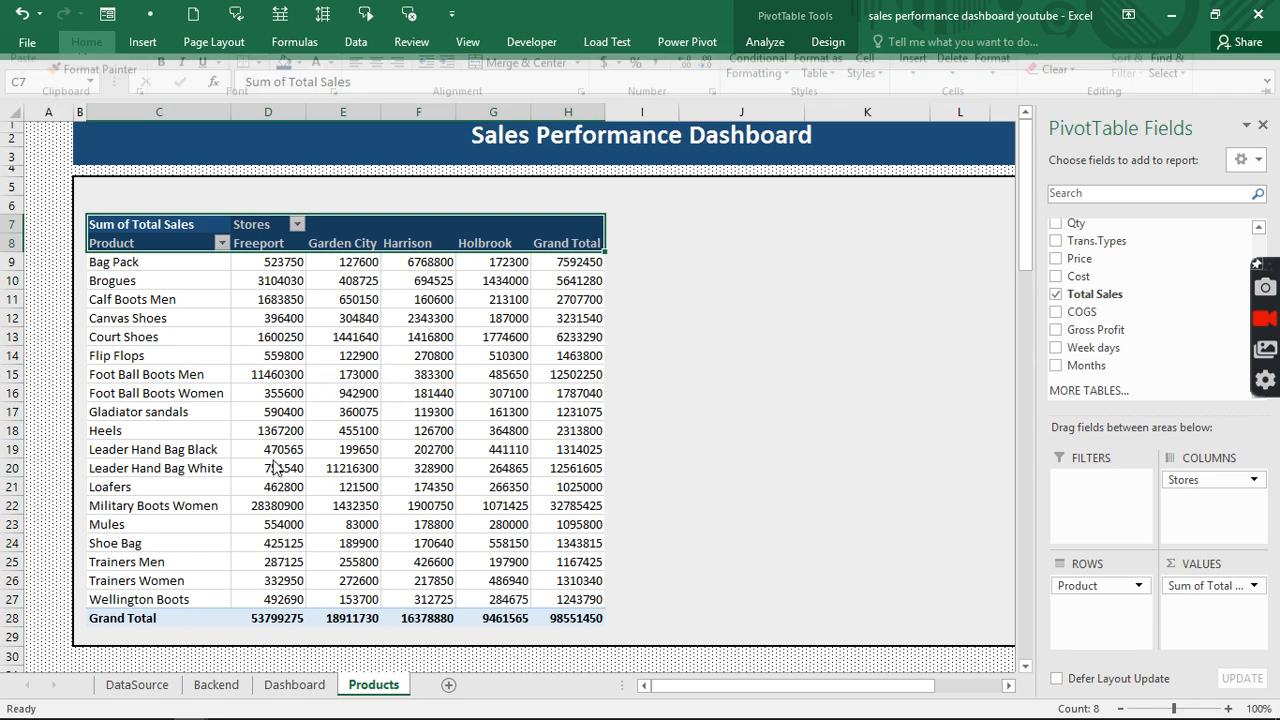
Fill the PivotTable's Grand Total row C28:H28 with a medium blue theme color.
{"action": "left_click_drag", "start_coordinate": [130, 619], "coordinate": [572, 617]}
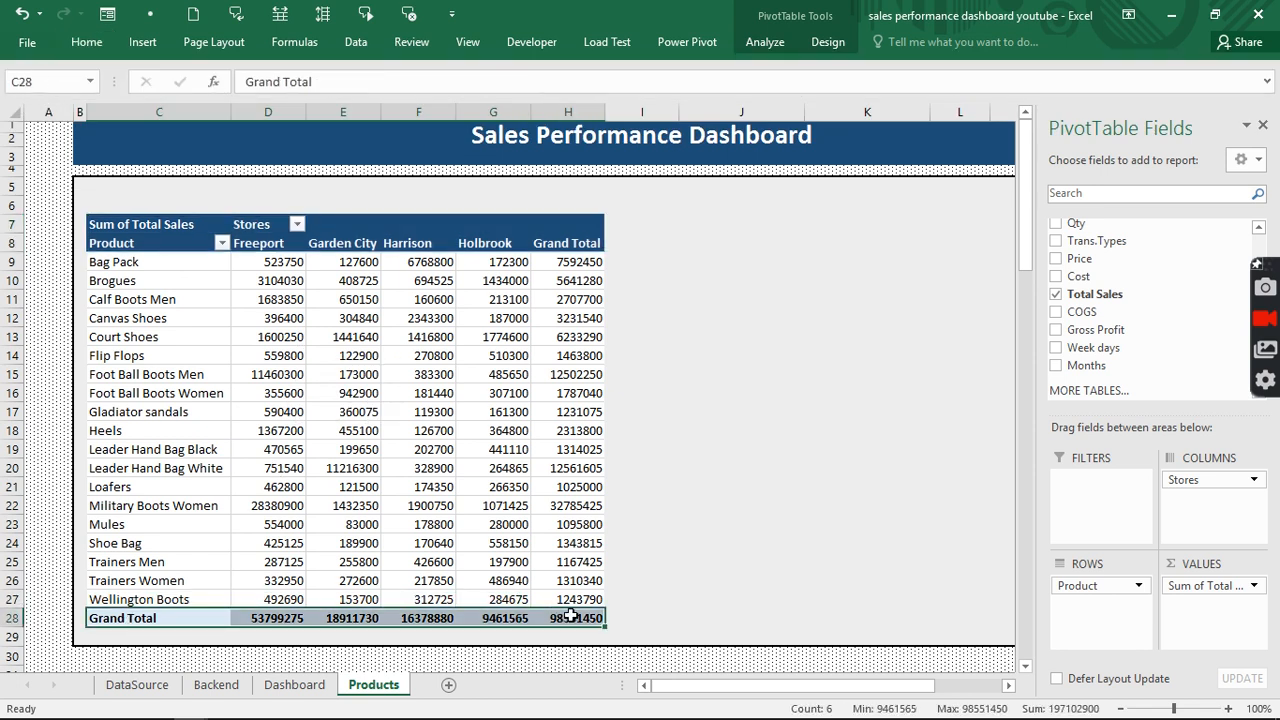
{"action": "left_click", "coordinate": [87, 44]}
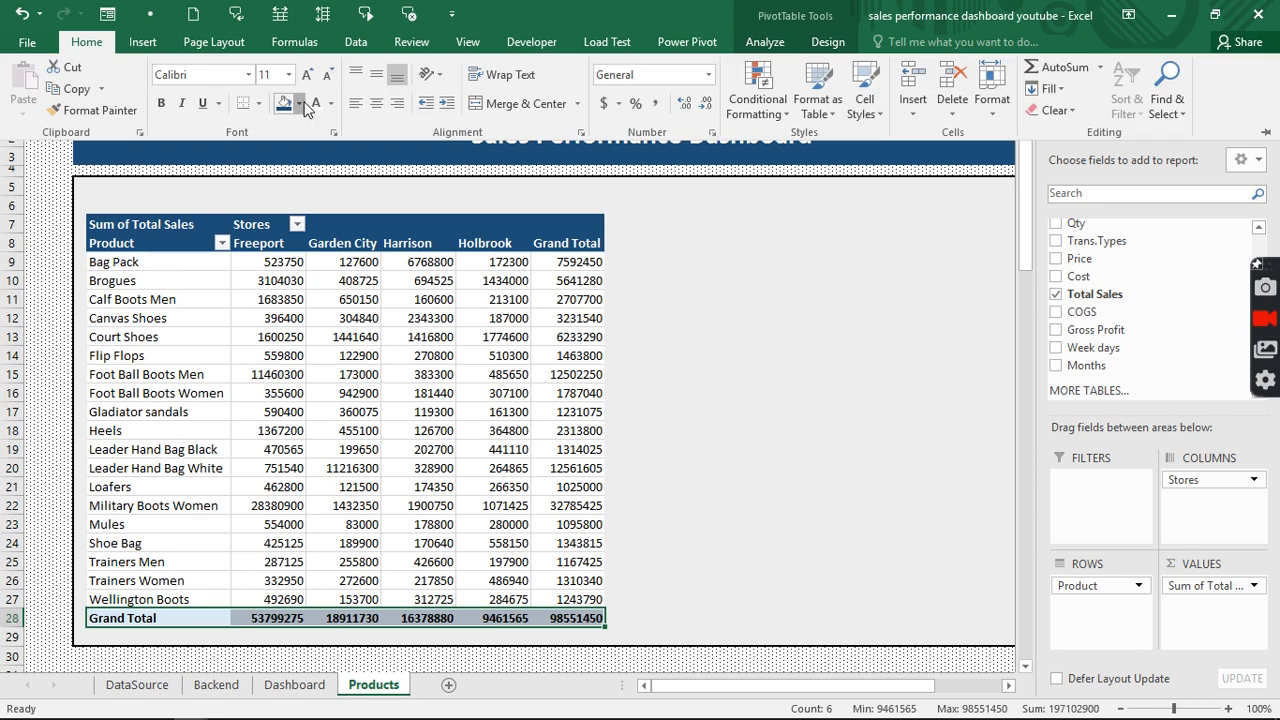
{"action": "left_click", "coordinate": [298, 103]}
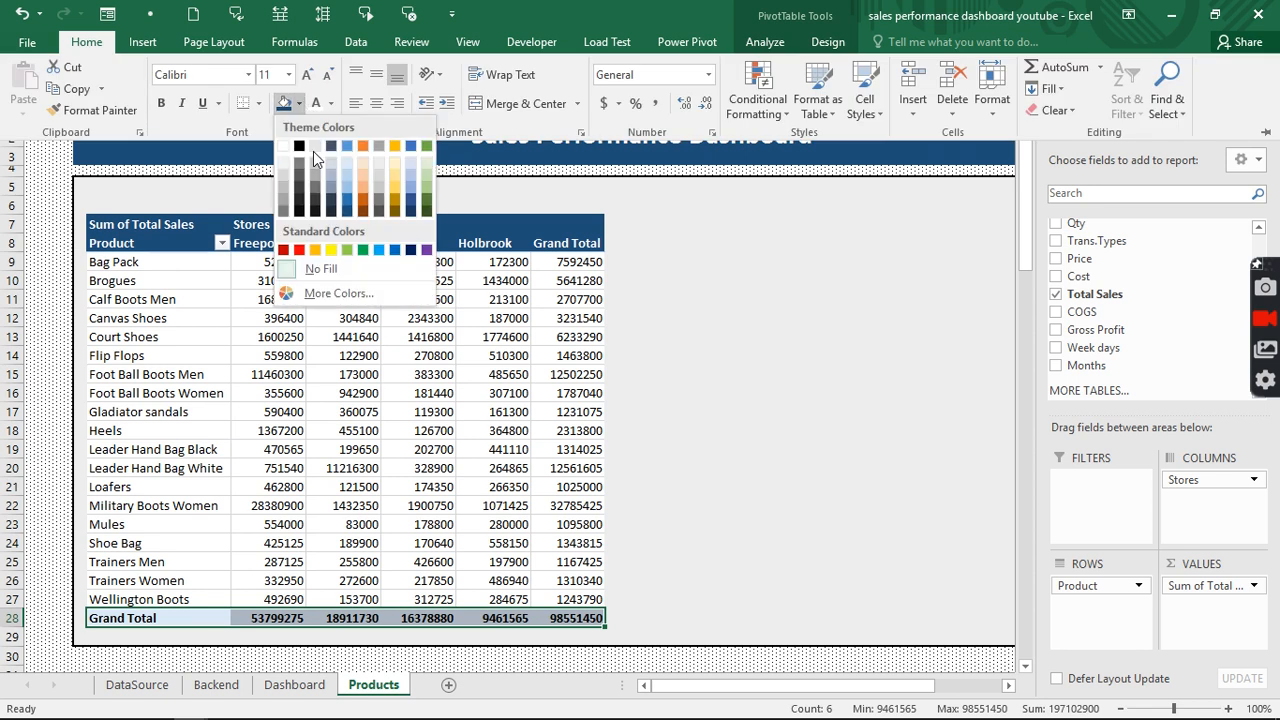
{"action": "left_click", "coordinate": [346, 195]}
Make the product names in C9:C27 bold.
{"action": "left_click", "coordinate": [125, 266]}
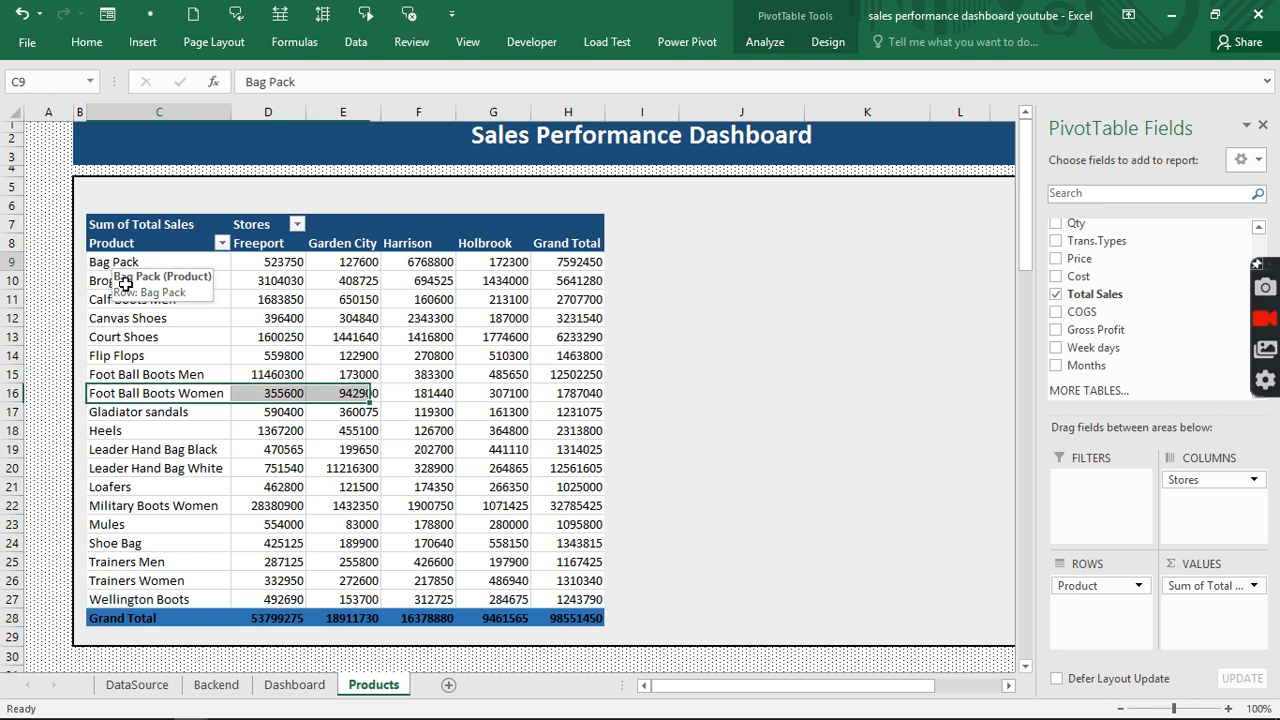
{"action": "left_click_drag", "start_coordinate": [125, 284], "coordinate": [130, 599]}
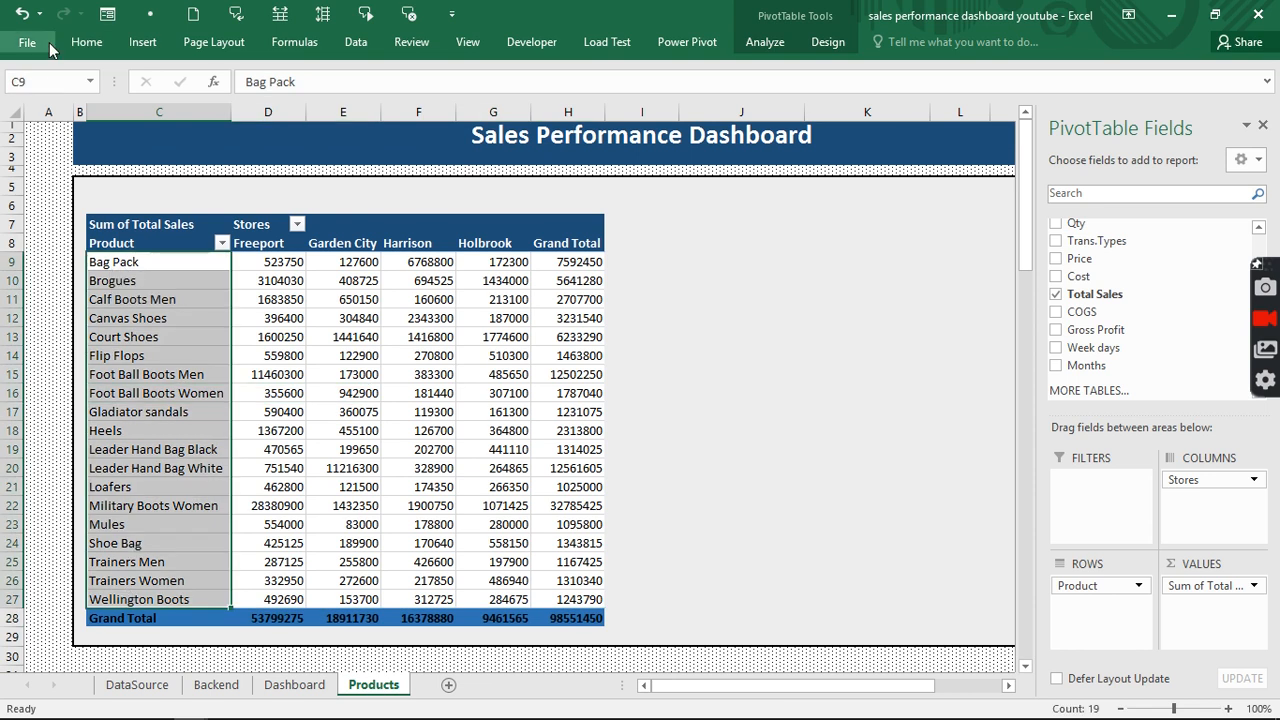
{"action": "left_click", "coordinate": [80, 44]}
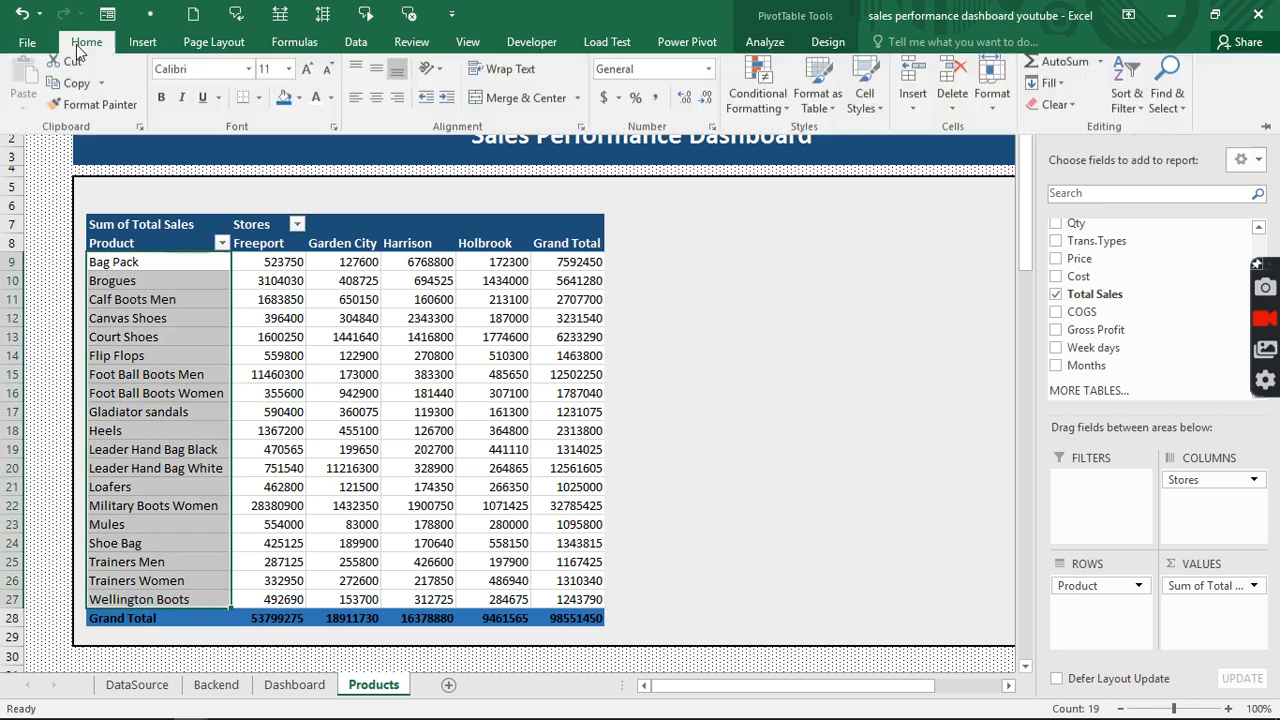
{"action": "left_click", "coordinate": [162, 104]}
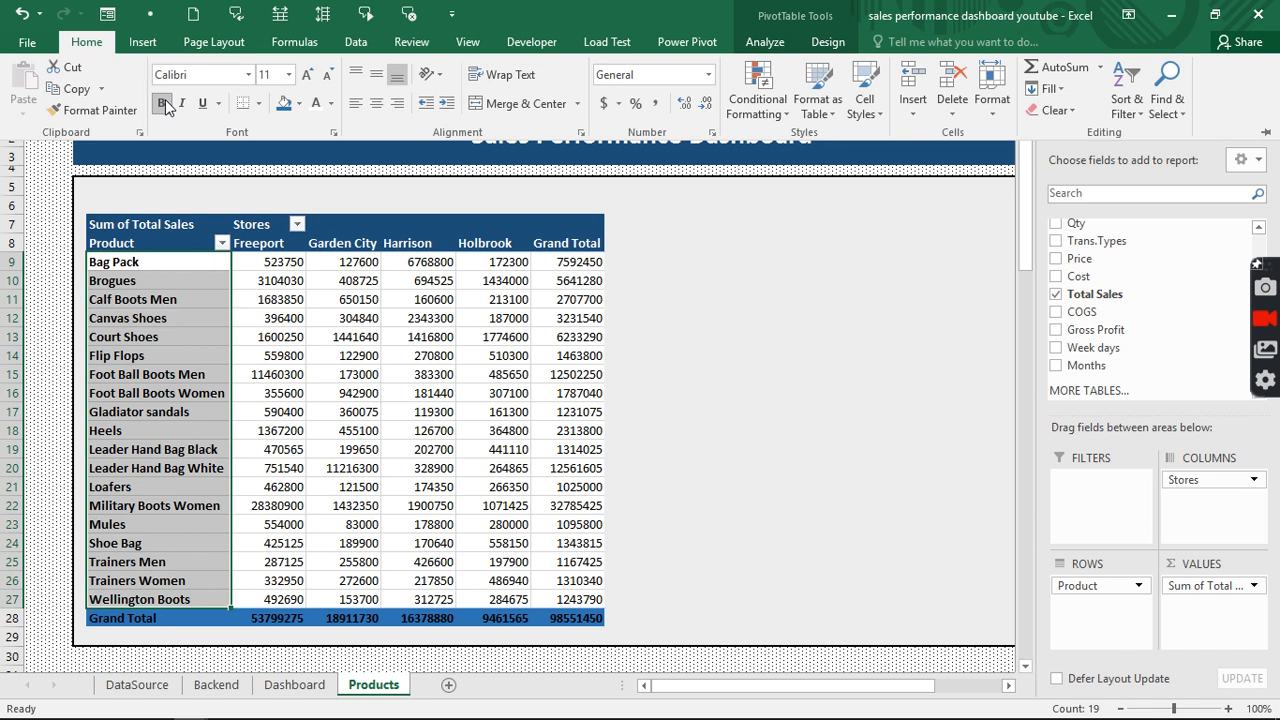
{"action": "left_click", "coordinate": [290, 262]}
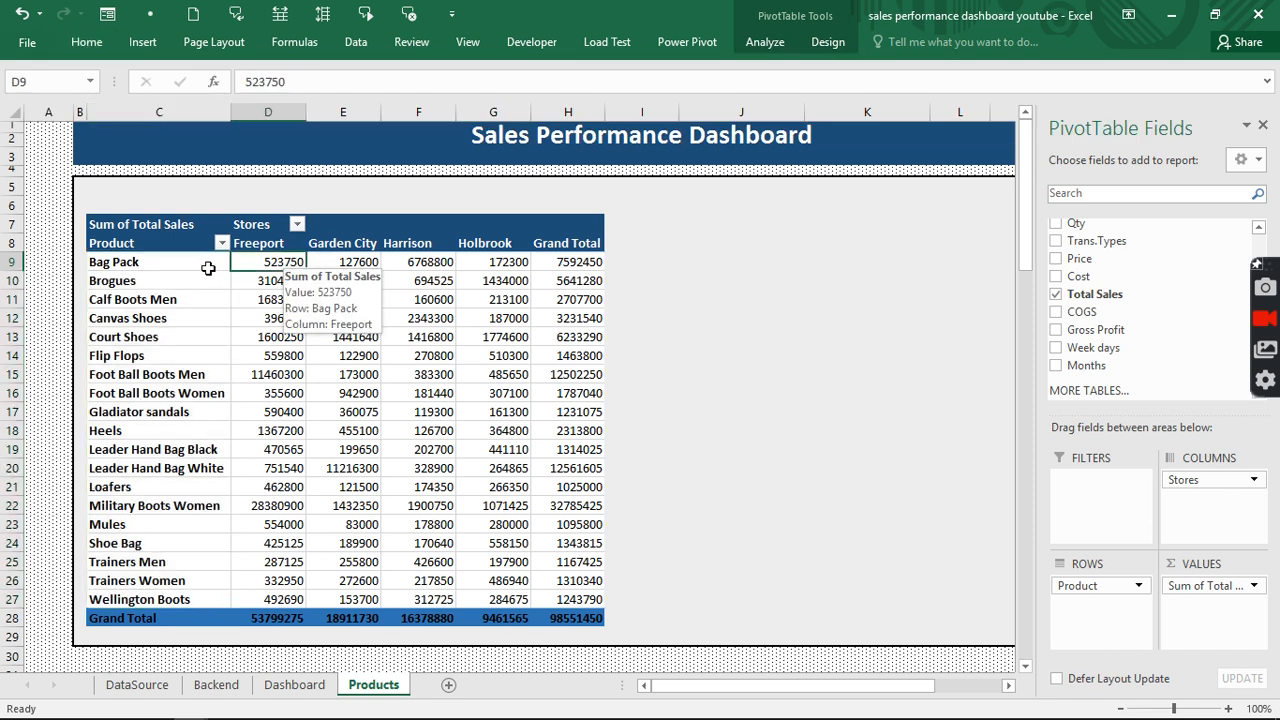
Copy the light gray background format from blank cell J10 onto the PivotTable body C9:H27 with Format Painter.
{"action": "left_click", "coordinate": [775, 282]}
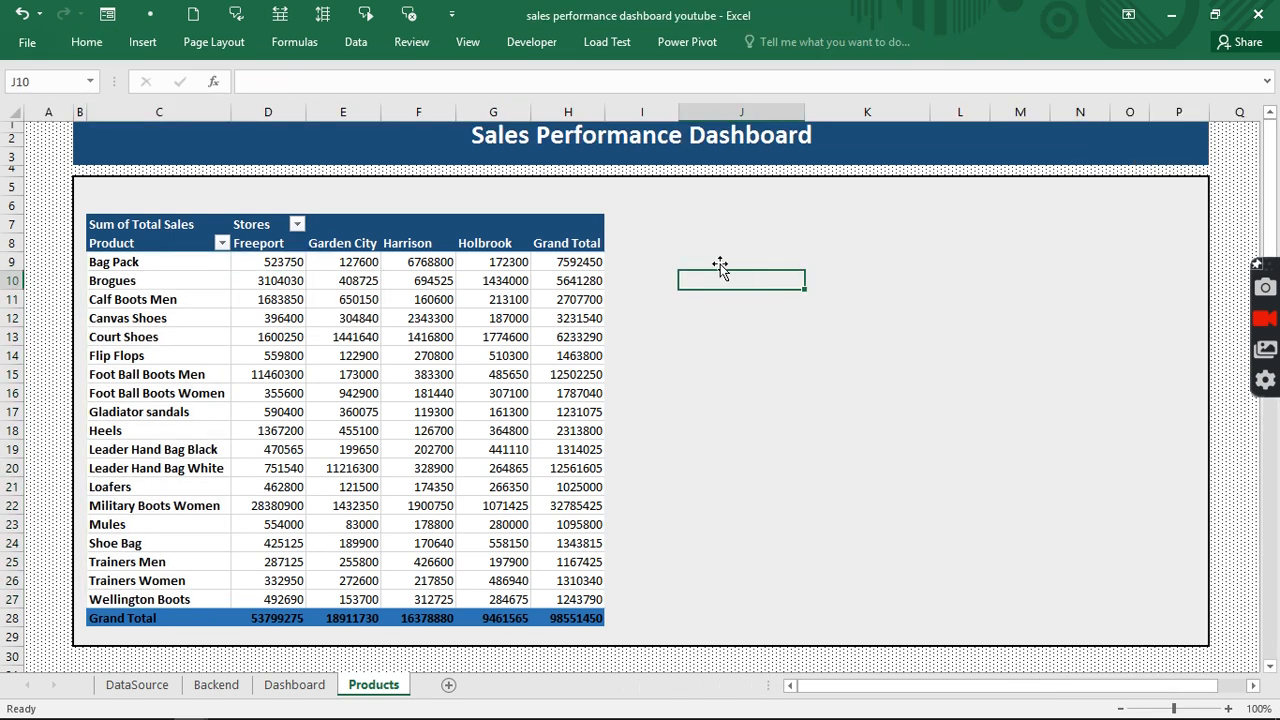
{"action": "left_click", "coordinate": [100, 47]}
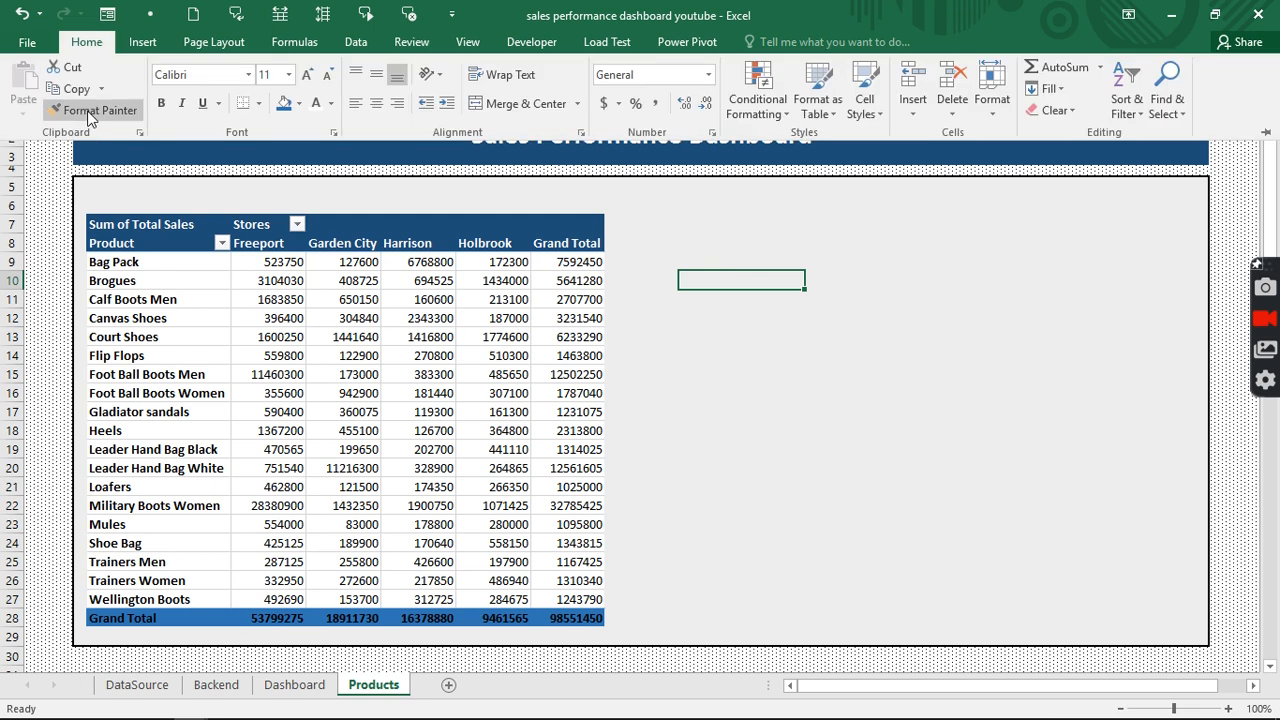
{"action": "left_click", "coordinate": [90, 112]}
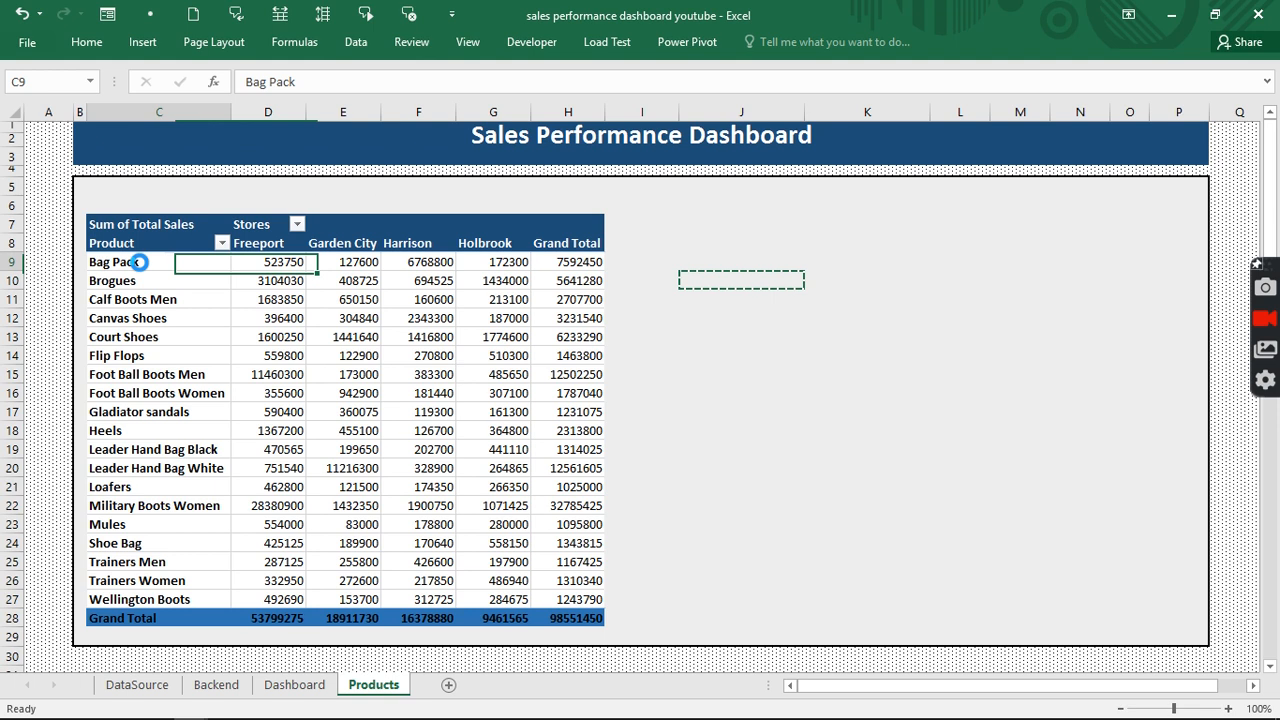
{"action": "left_click_drag", "start_coordinate": [139, 262], "coordinate": [573, 605]}
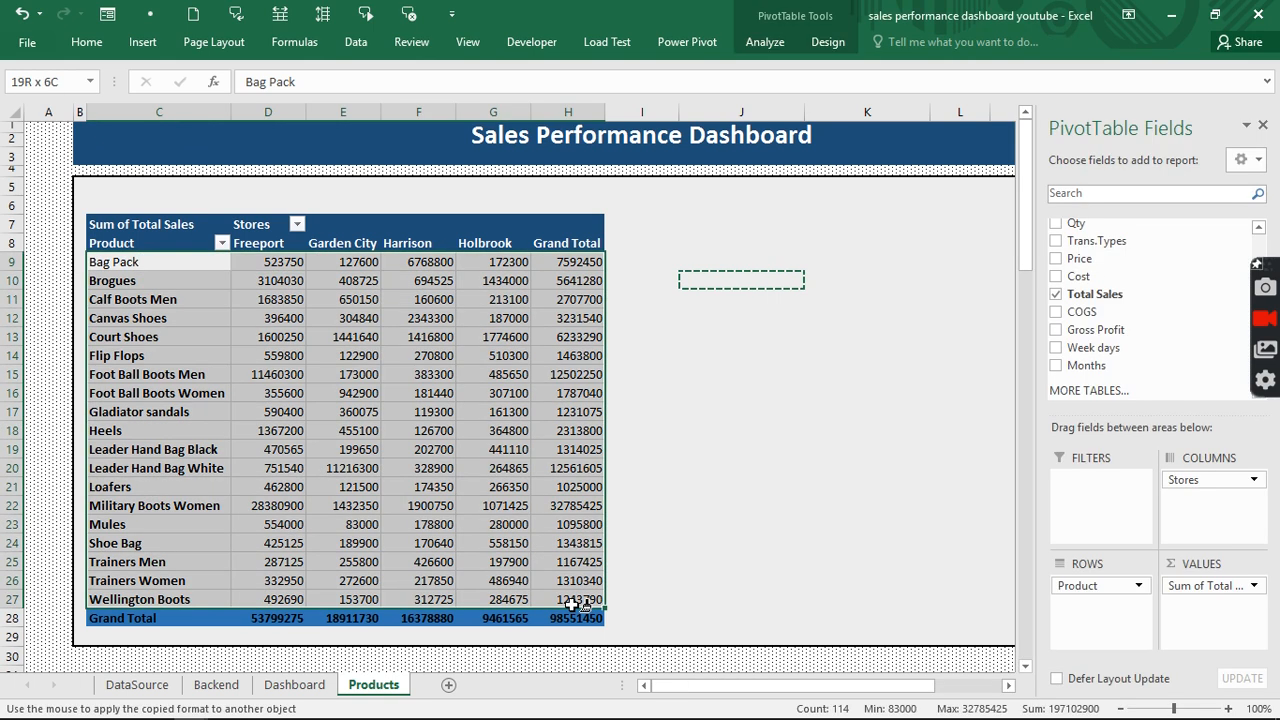
{"action": "left_click_drag", "start_coordinate": [573, 605], "coordinate": [575, 606]}
{"action": "left_click", "coordinate": [737, 390]}
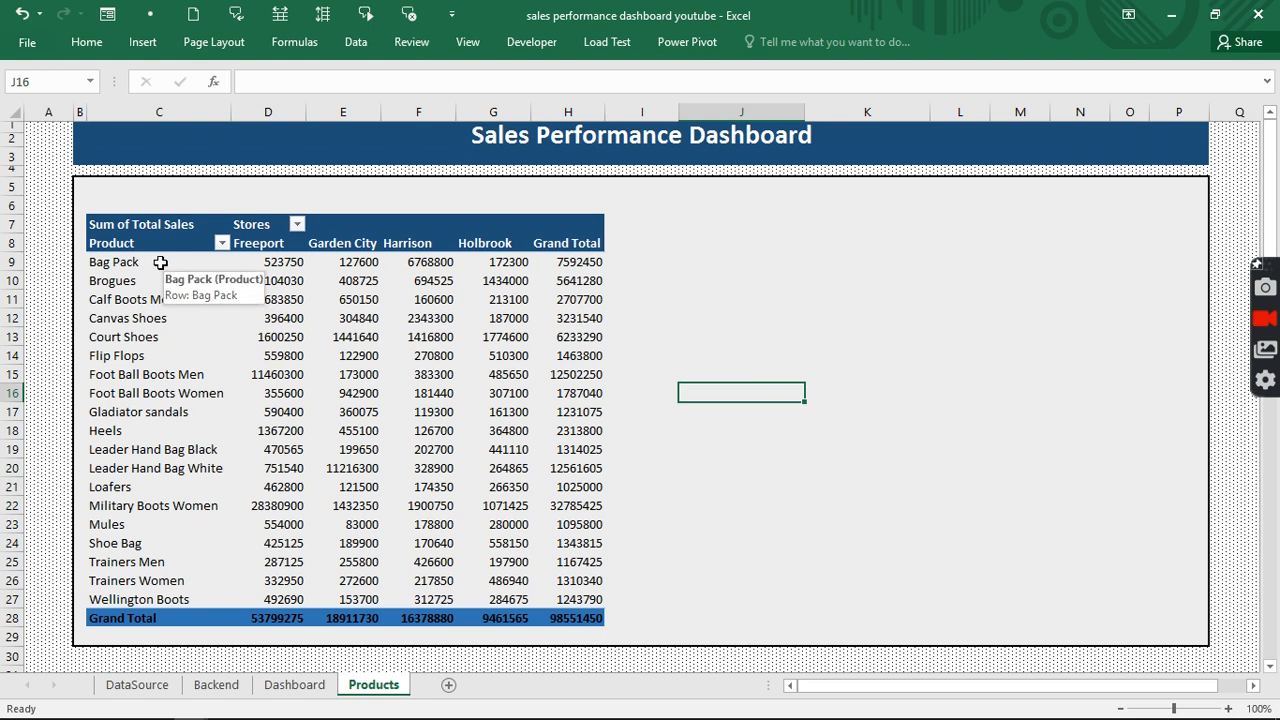
Apply bold to the product names in C9:C27 of the gray PivotTable body.
{"action": "left_click_drag", "start_coordinate": [160, 262], "coordinate": [160, 599]}
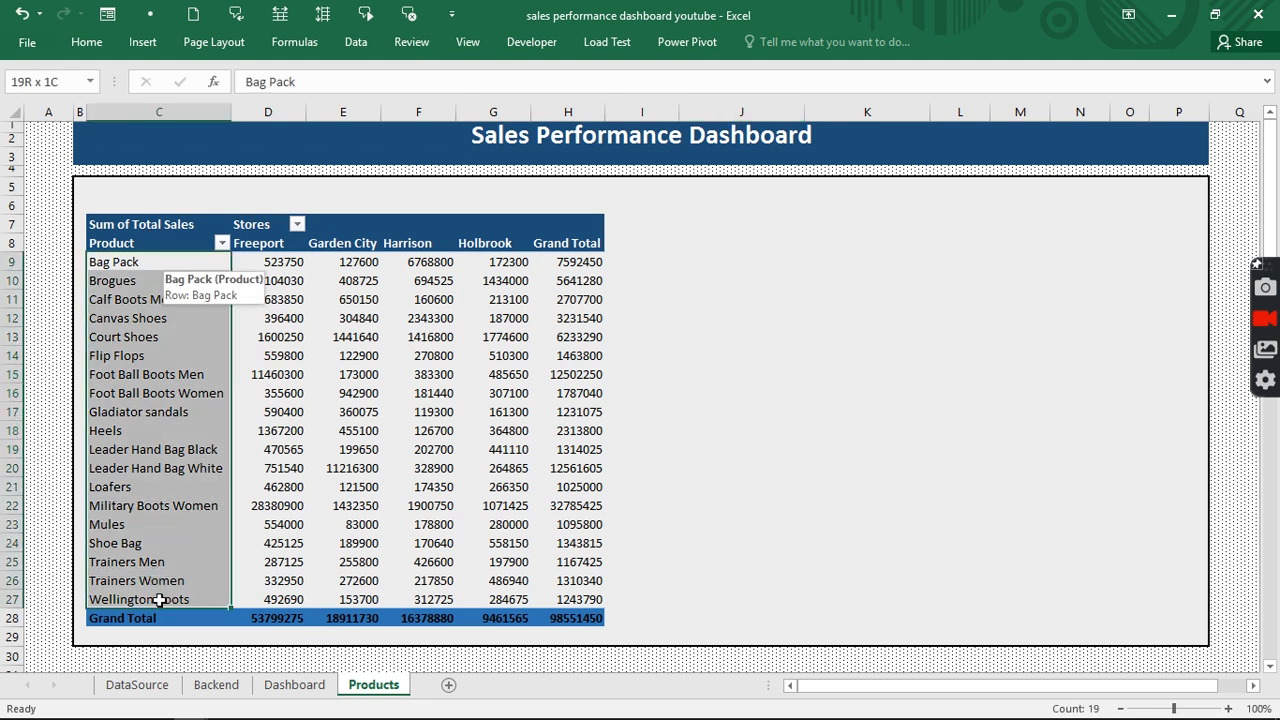
{"action": "left_click", "coordinate": [87, 42]}
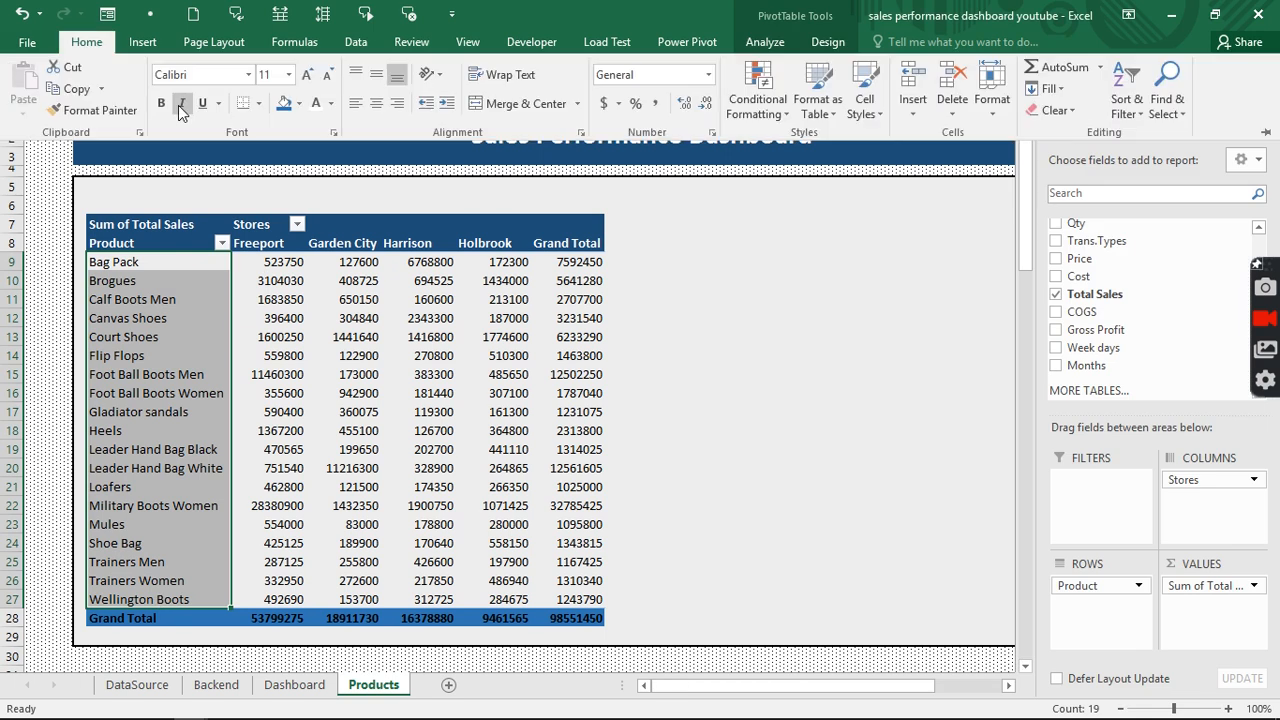
{"action": "left_click", "coordinate": [160, 103]}
{"action": "left_click", "coordinate": [295, 299]}
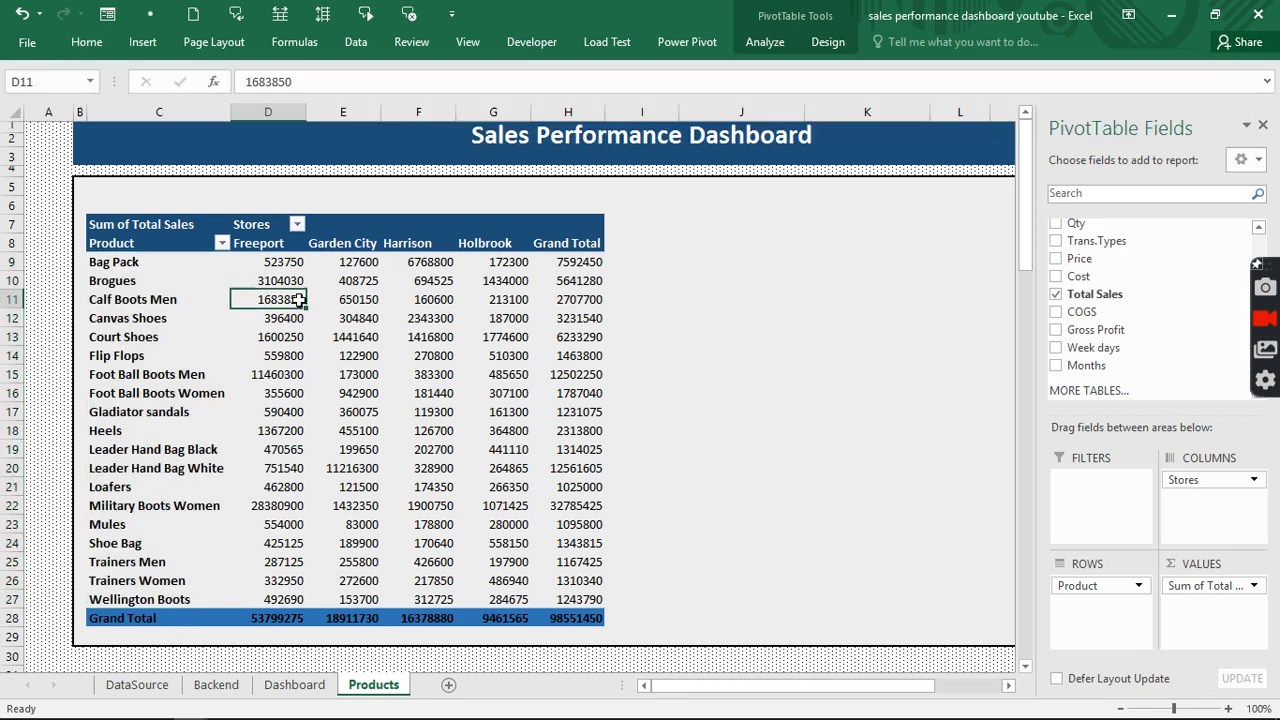
Add solid-fill blue data bars to the Freeport values in D9:D27.
{"action": "left_click_drag", "start_coordinate": [265, 262], "coordinate": [274, 592]}
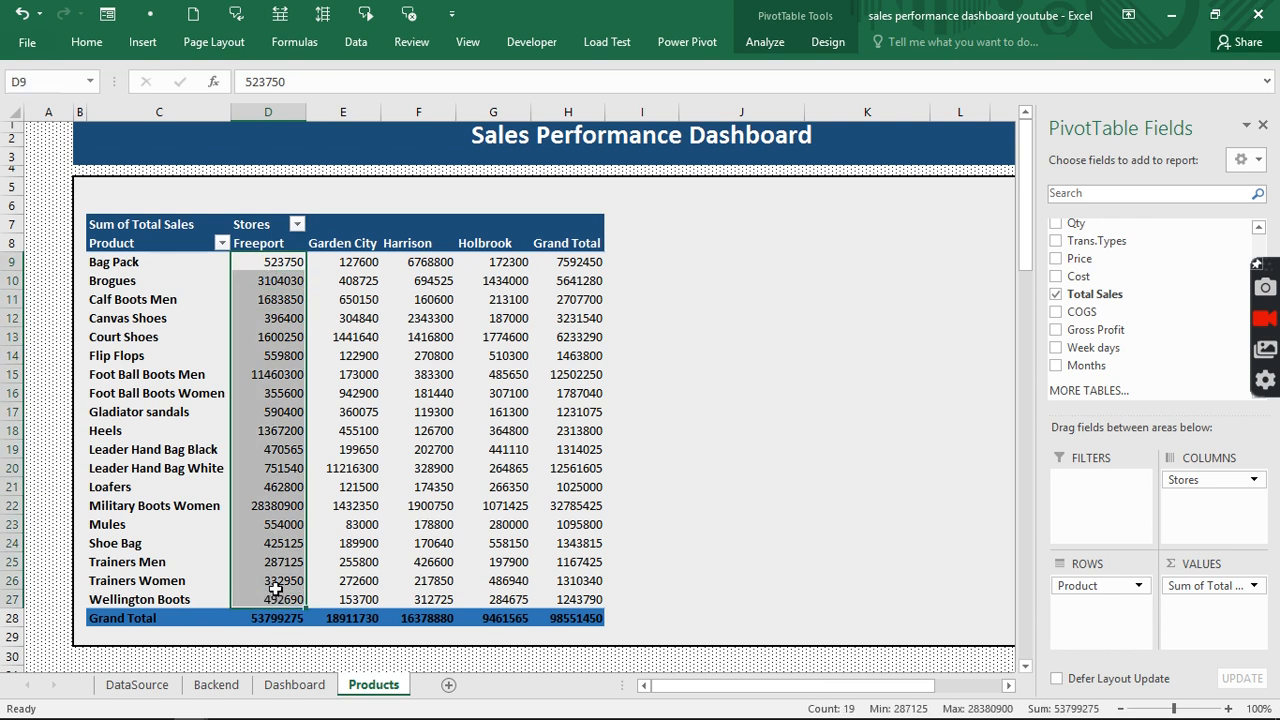
{"action": "left_click", "coordinate": [94, 44]}
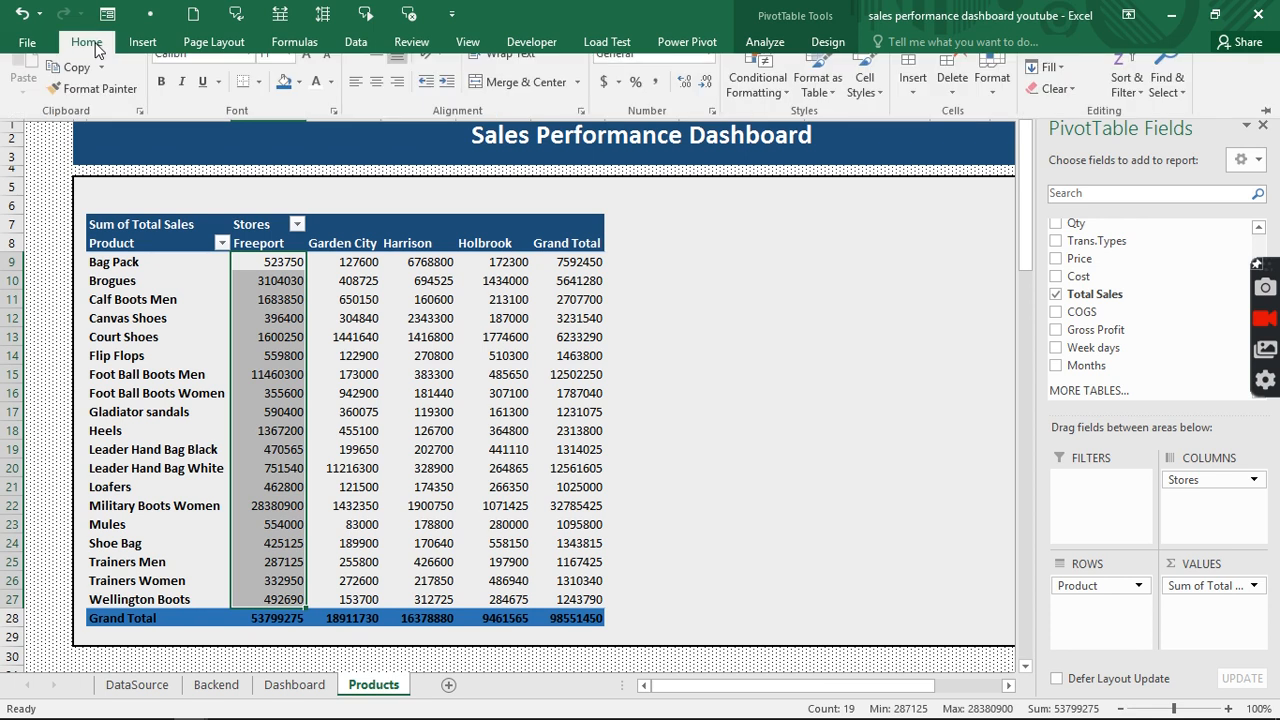
{"action": "left_click", "coordinate": [766, 114]}
{"action": "mouse_move", "coordinate": [804, 226]}
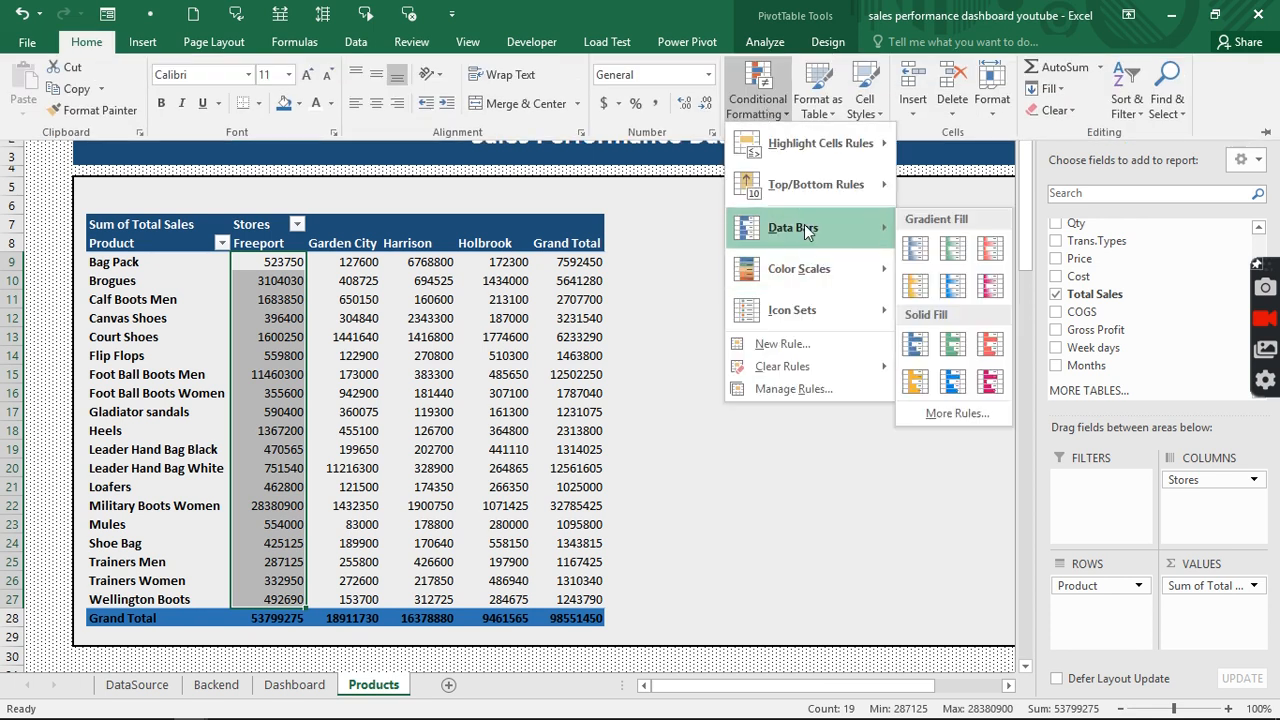
{"action": "left_click", "coordinate": [915, 344]}
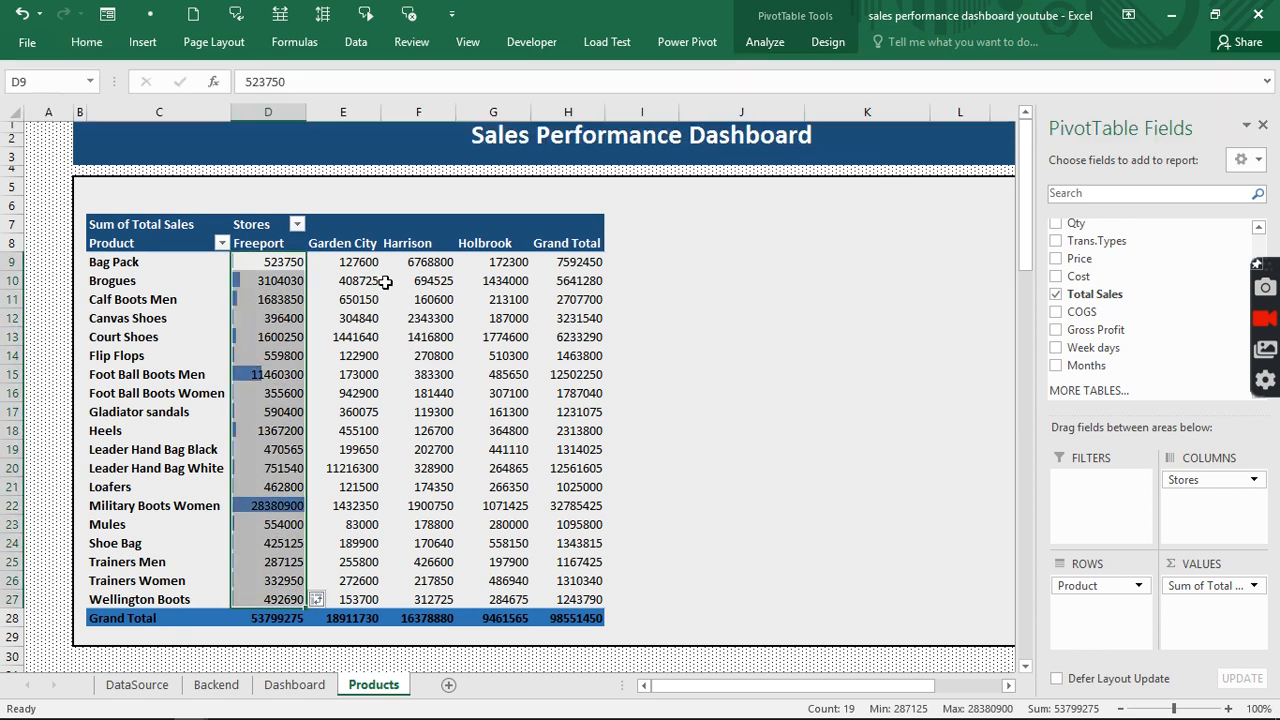
{"action": "left_click", "coordinate": [388, 283]}
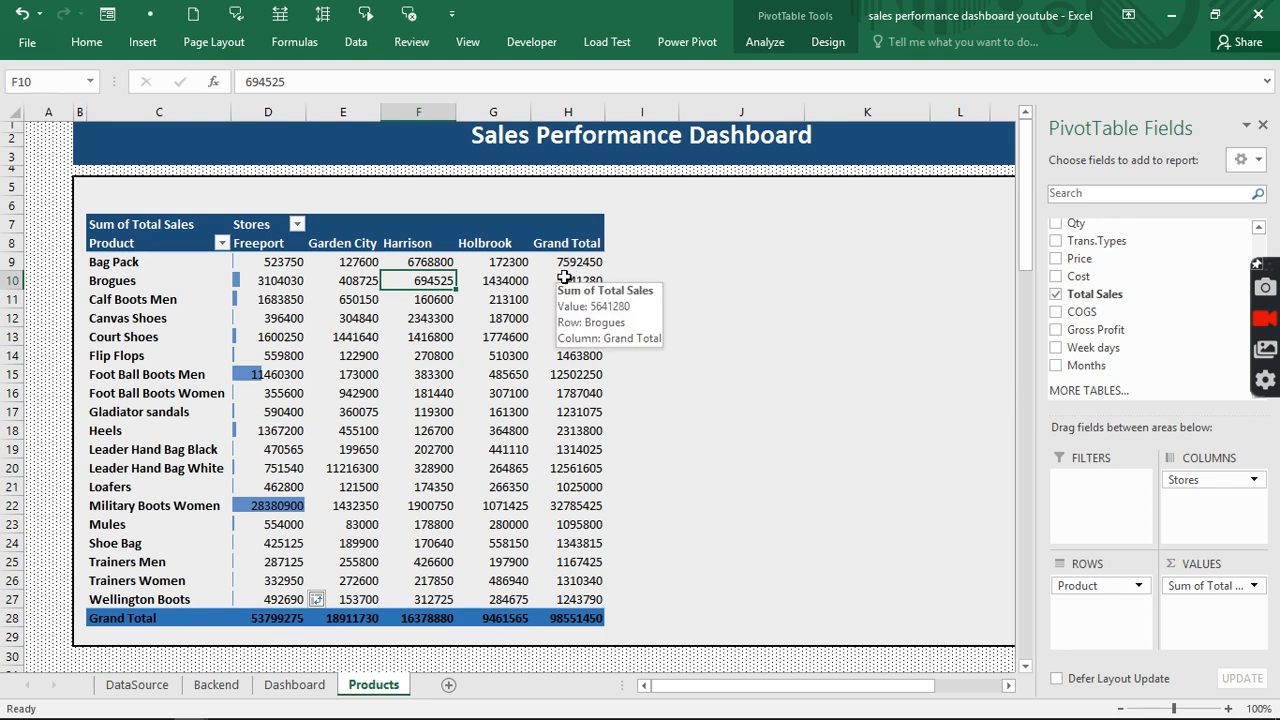
Show the PivotTable's grand totals for columns only, removing the Grand Total column.
{"action": "left_click", "coordinate": [820, 44]}
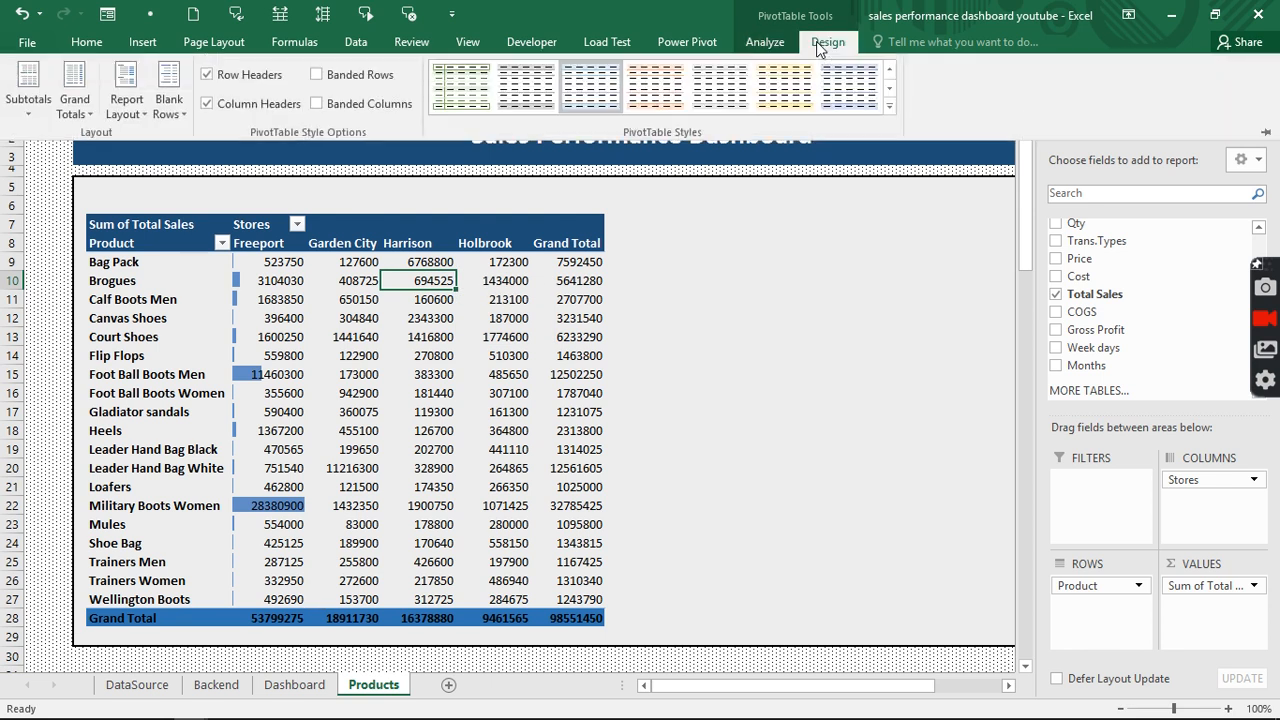
{"action": "left_click", "coordinate": [91, 111]}
{"action": "left_click", "coordinate": [103, 276]}
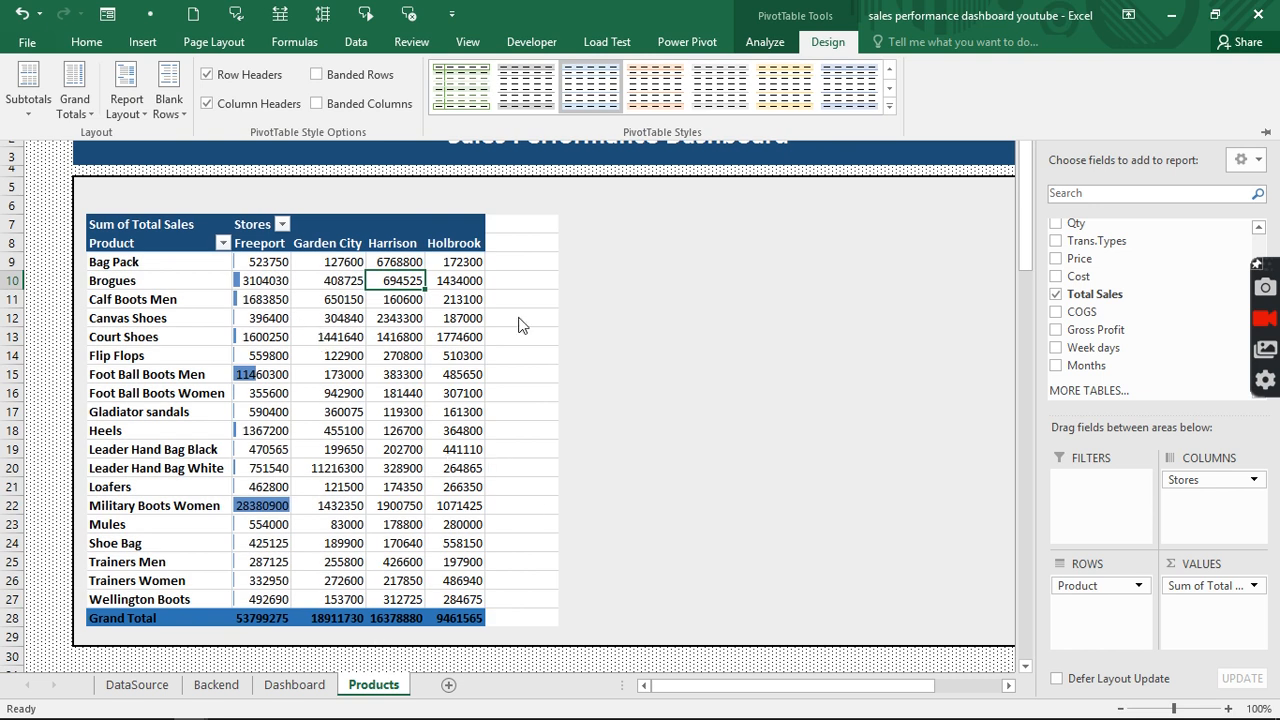
{"action": "left_click", "coordinate": [600, 403]}
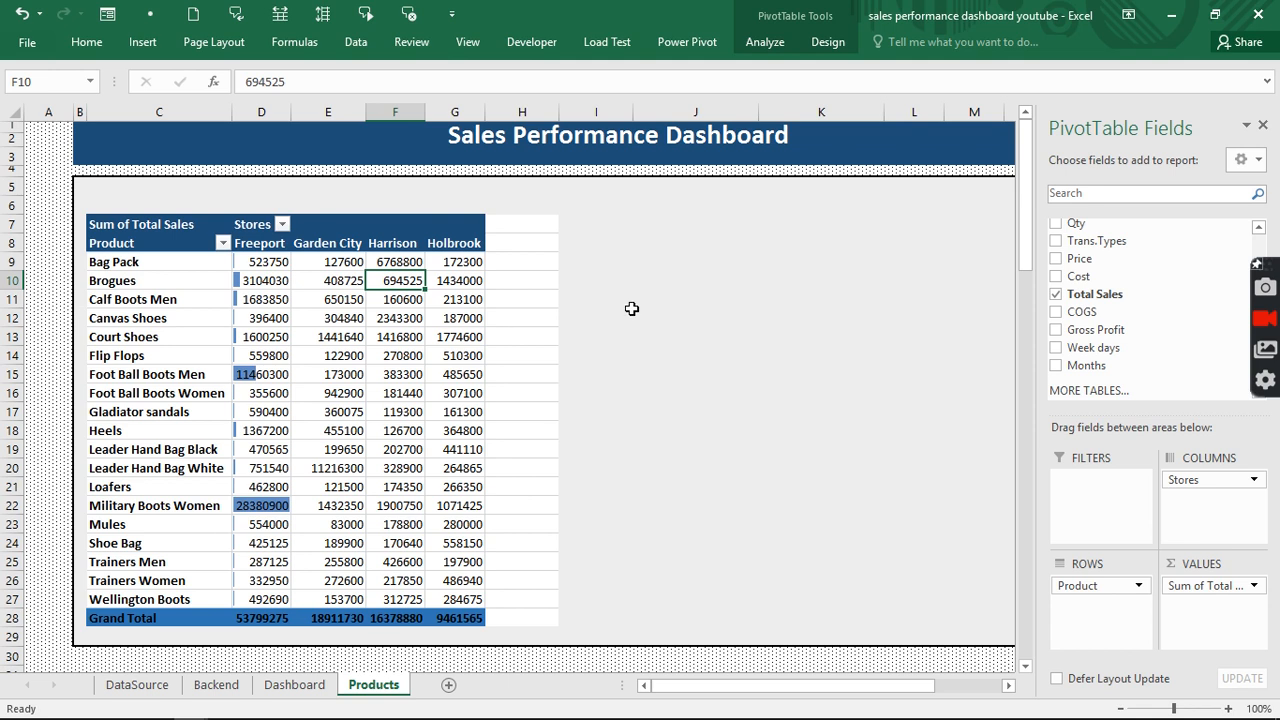
Copy the light gray background format from blank cell I10 onto the vacated cells H7:H28 with Format Painter.
{"action": "left_click", "coordinate": [596, 280]}
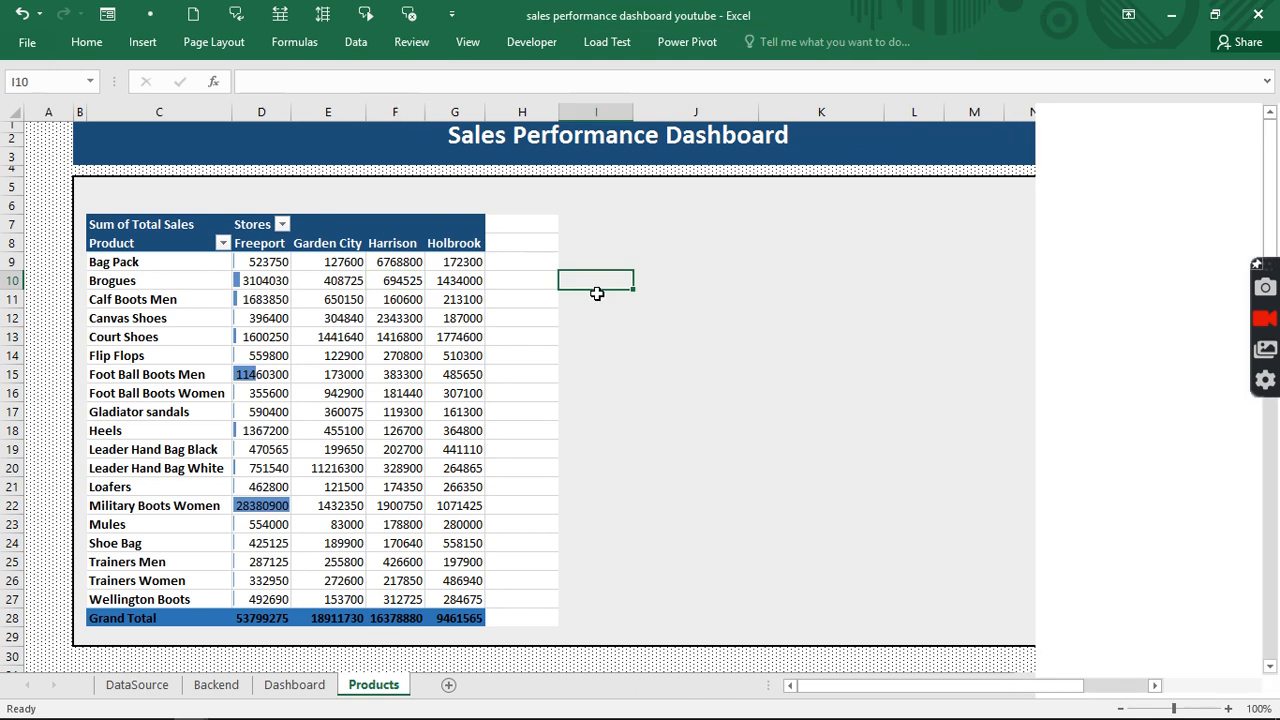
{"action": "left_click", "coordinate": [85, 44]}
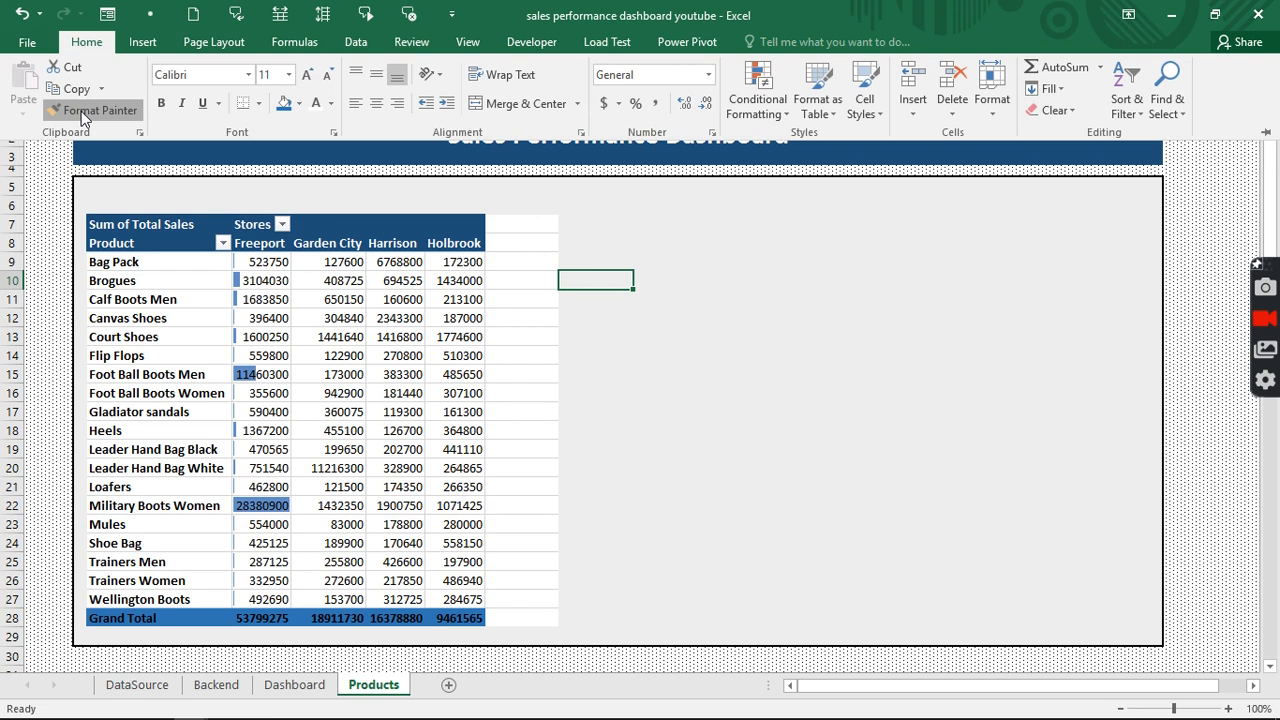
{"action": "left_click", "coordinate": [81, 111]}
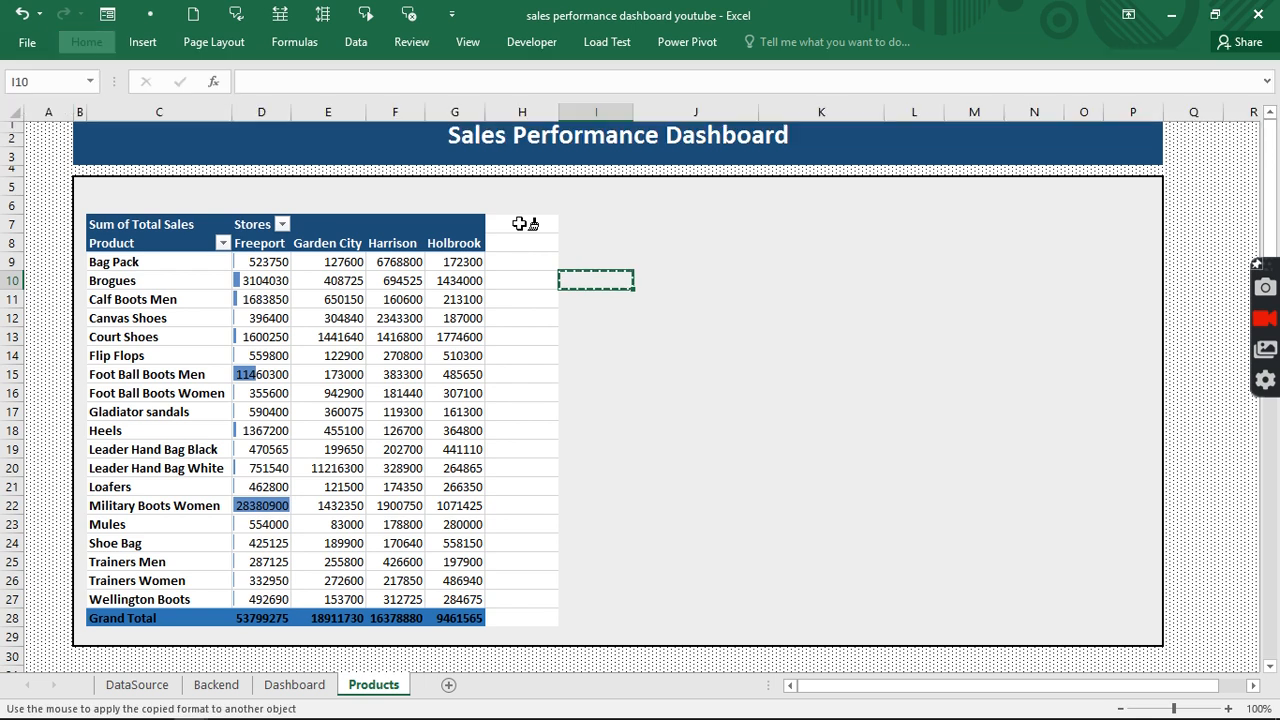
{"action": "left_click_drag", "start_coordinate": [520, 224], "coordinate": [533, 619]}
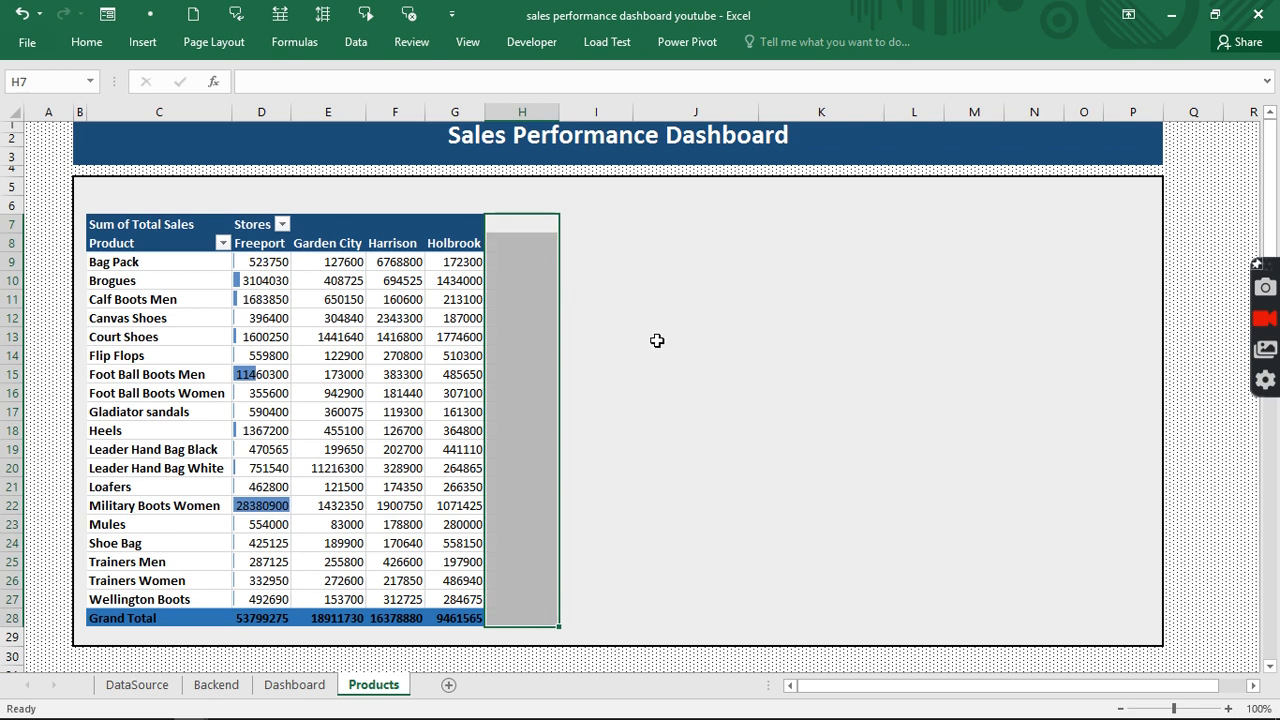
{"action": "left_click", "coordinate": [665, 318]}
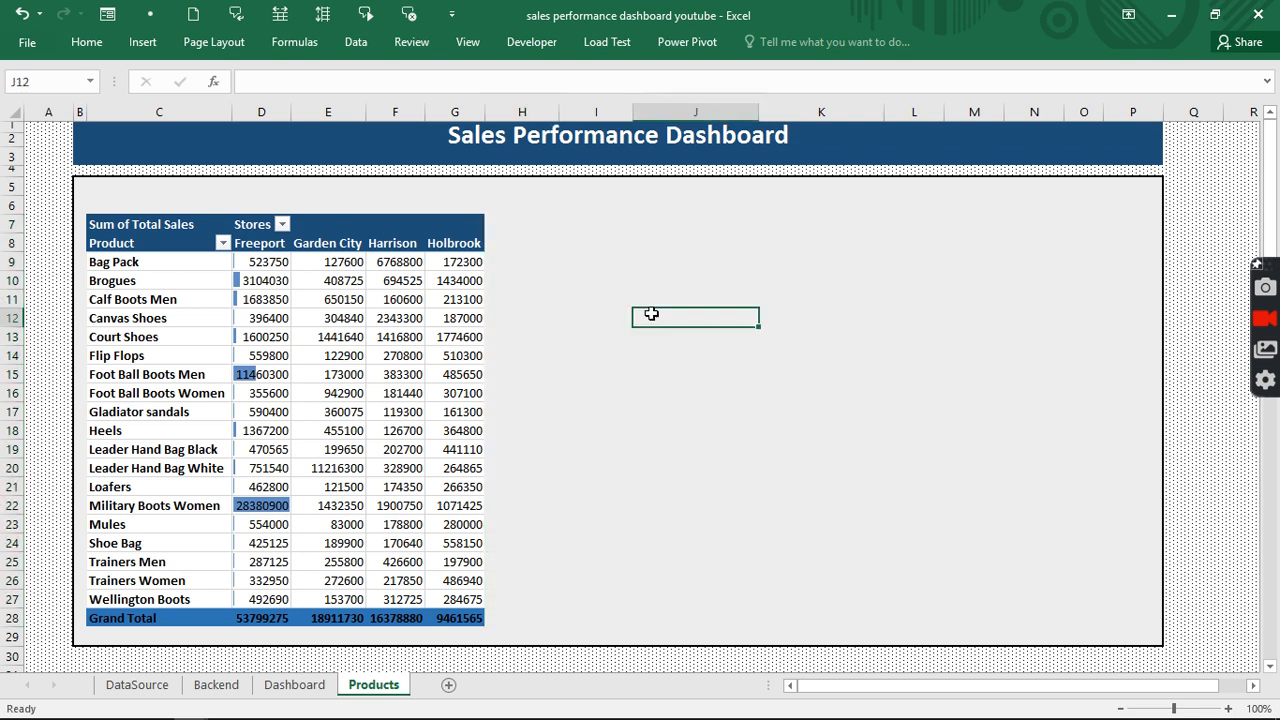
Add solid-fill data bars in dark brown with no border to the Garden City values in E9:E27.
{"action": "left_click_drag", "start_coordinate": [337, 262], "coordinate": [336, 597]}
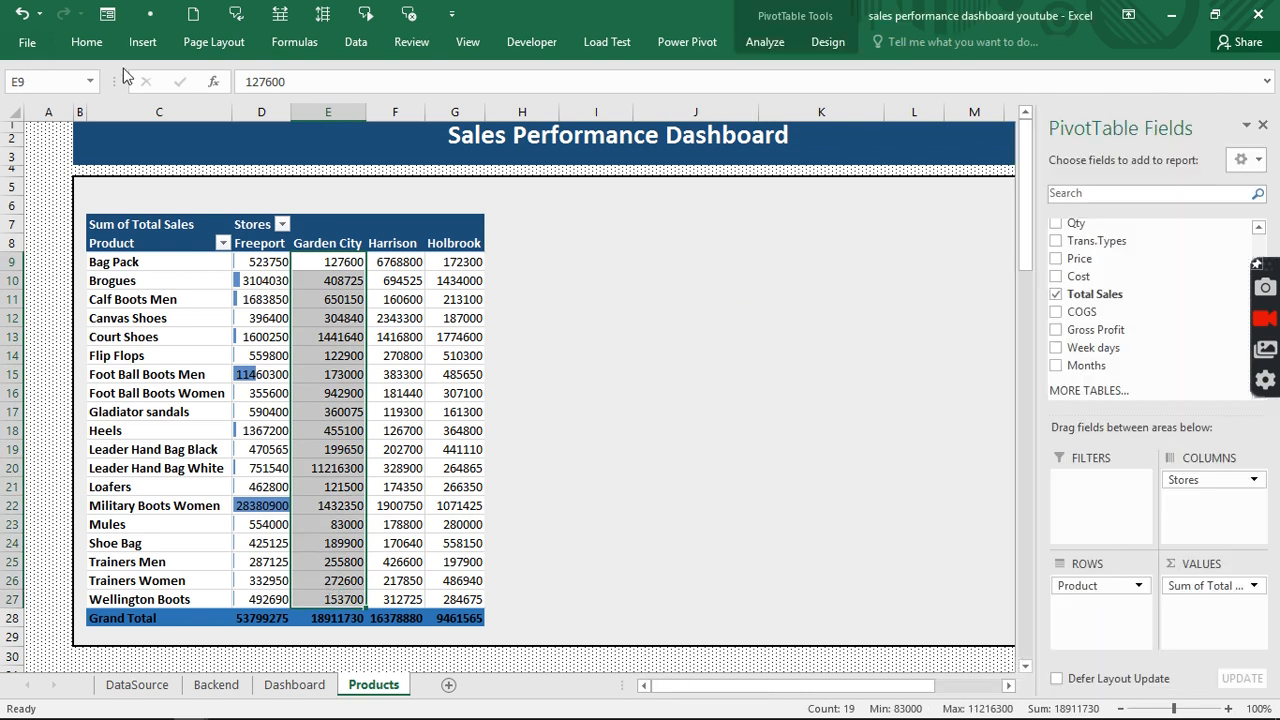
{"action": "left_click", "coordinate": [88, 42]}
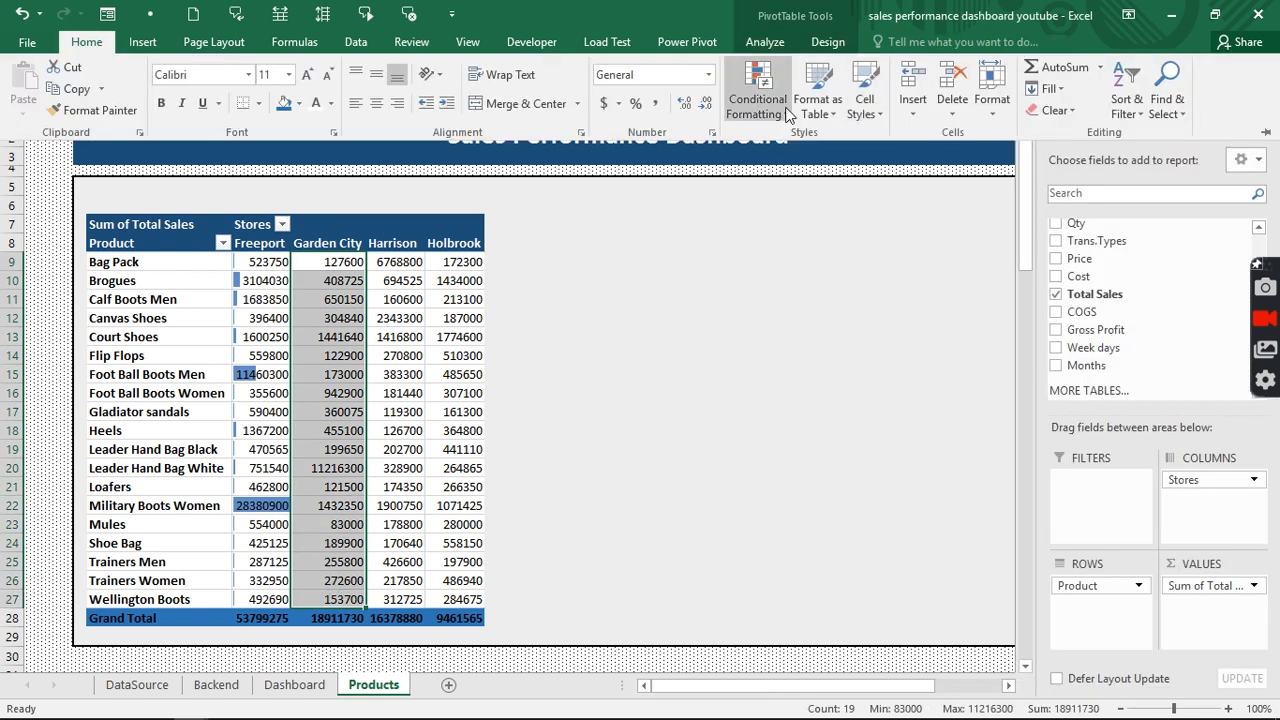
{"action": "left_click", "coordinate": [787, 119]}
{"action": "mouse_move", "coordinate": [800, 228]}
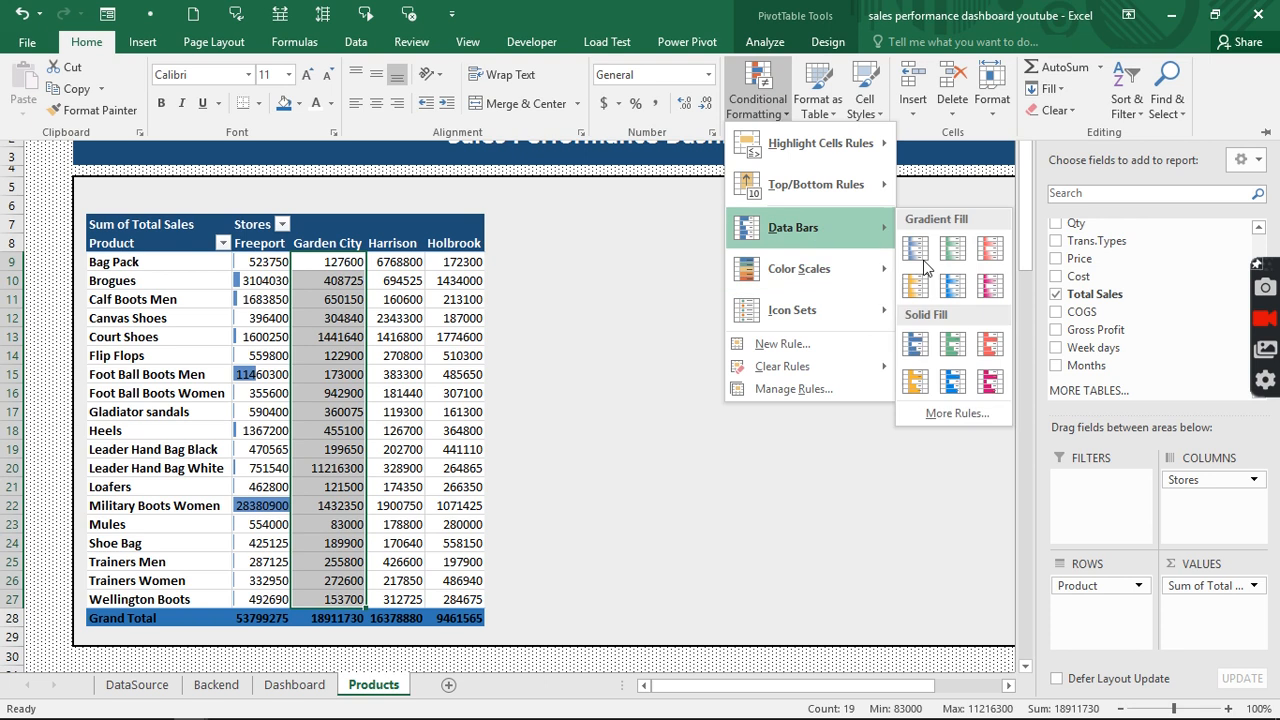
{"action": "left_click", "coordinate": [956, 413]}
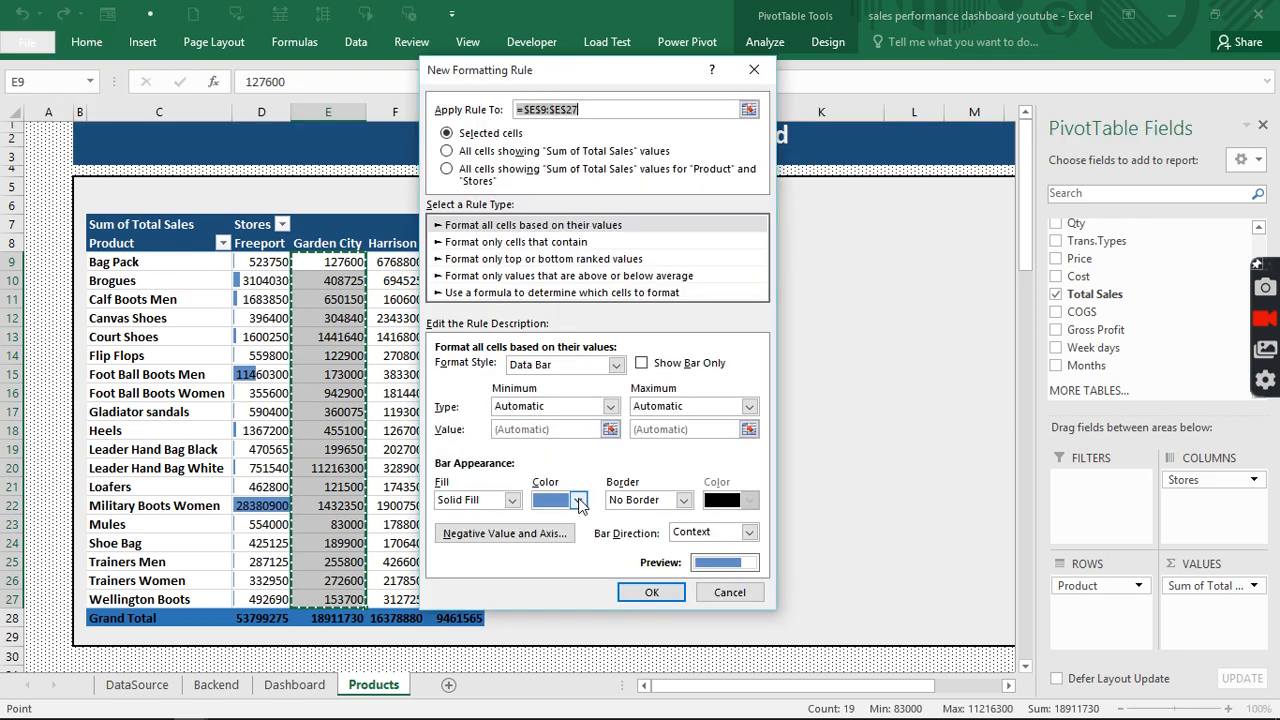
{"action": "left_click", "coordinate": [580, 503]}
{"action": "left_click", "coordinate": [609, 612]}
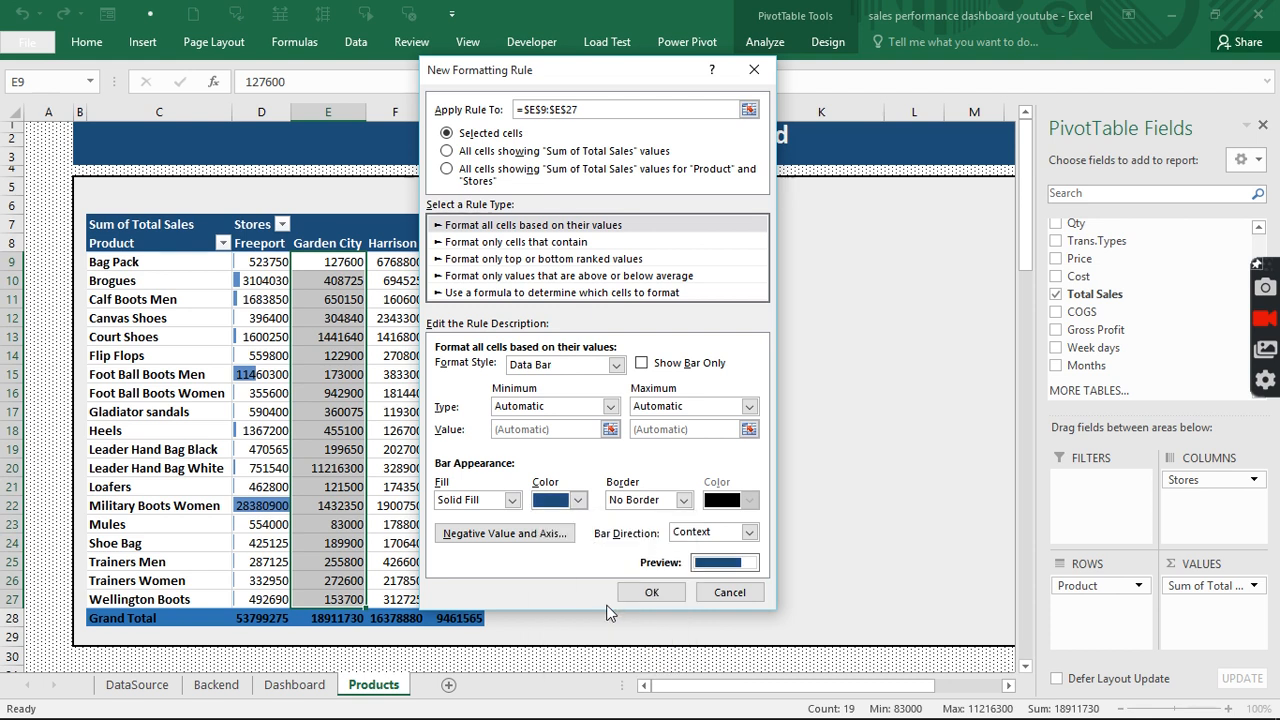
{"action": "left_click", "coordinate": [578, 502]}
{"action": "left_click", "coordinate": [620, 605]}
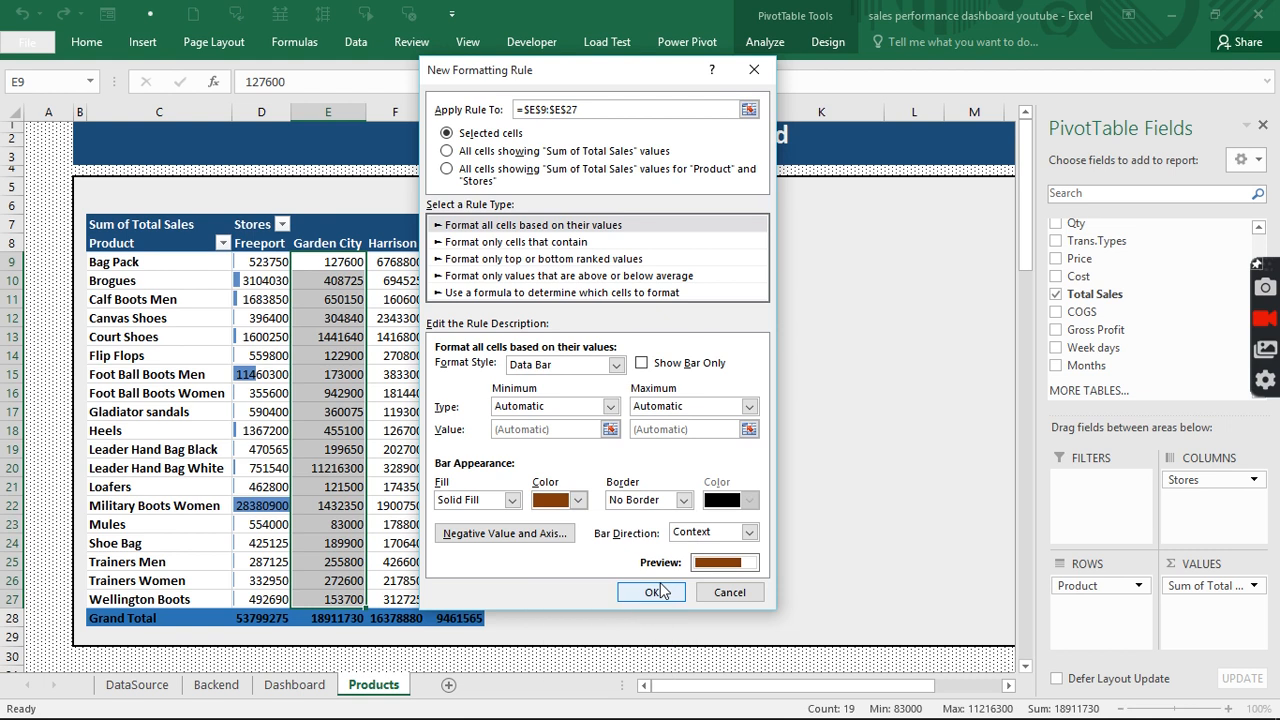
{"action": "left_click", "coordinate": [655, 592]}
Add solid-fill blue data bars to the Harrison values in F9:F27.
{"action": "left_click", "coordinate": [404, 270]}
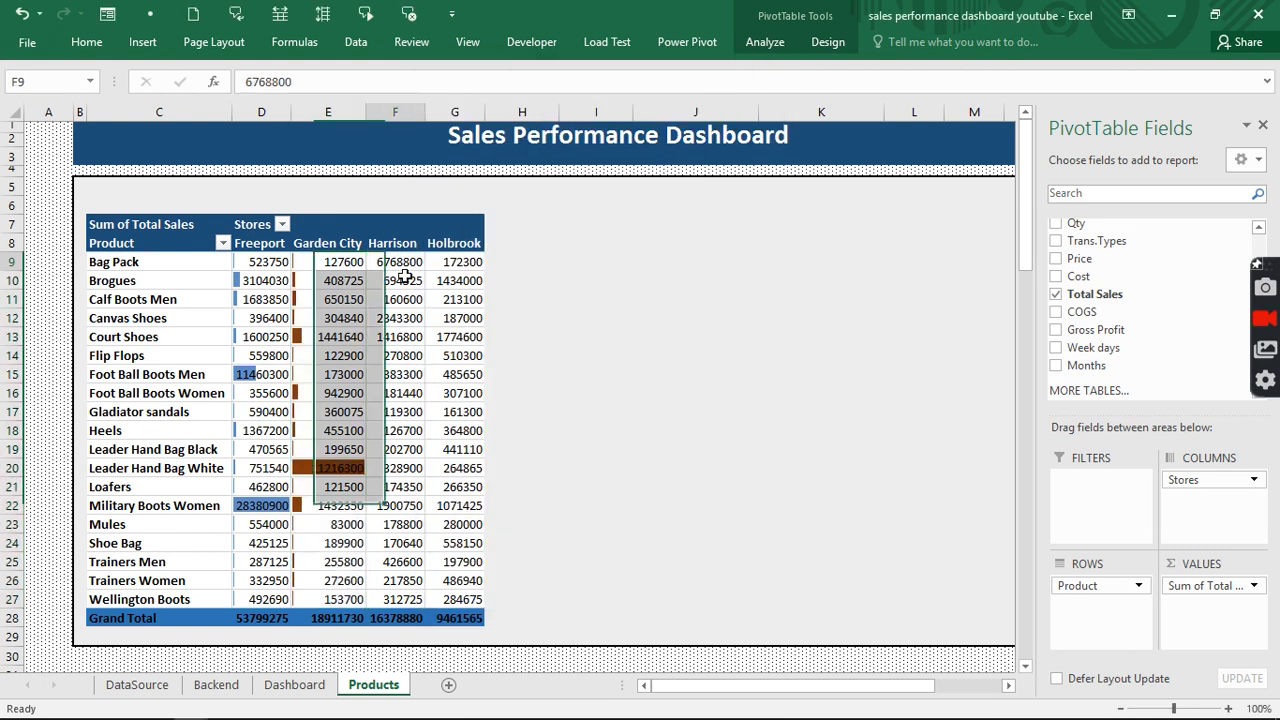
{"action": "left_click_drag", "start_coordinate": [404, 275], "coordinate": [402, 598]}
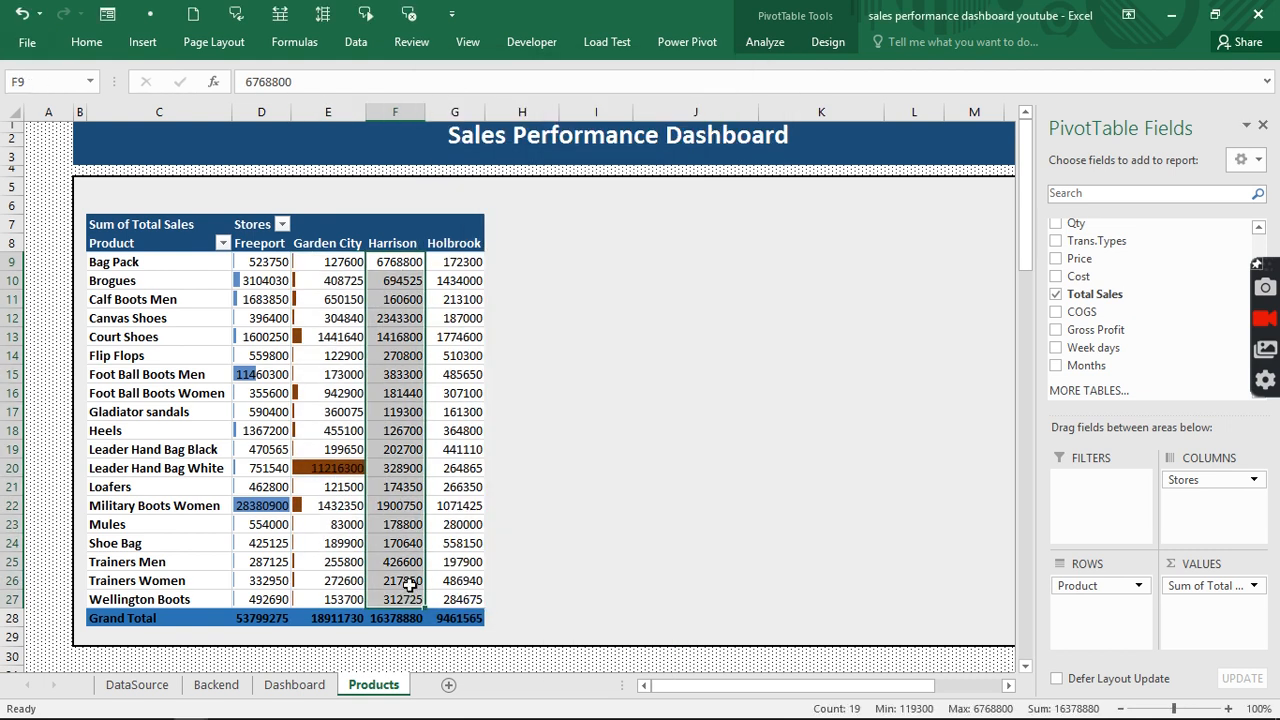
{"action": "left_click", "coordinate": [88, 45]}
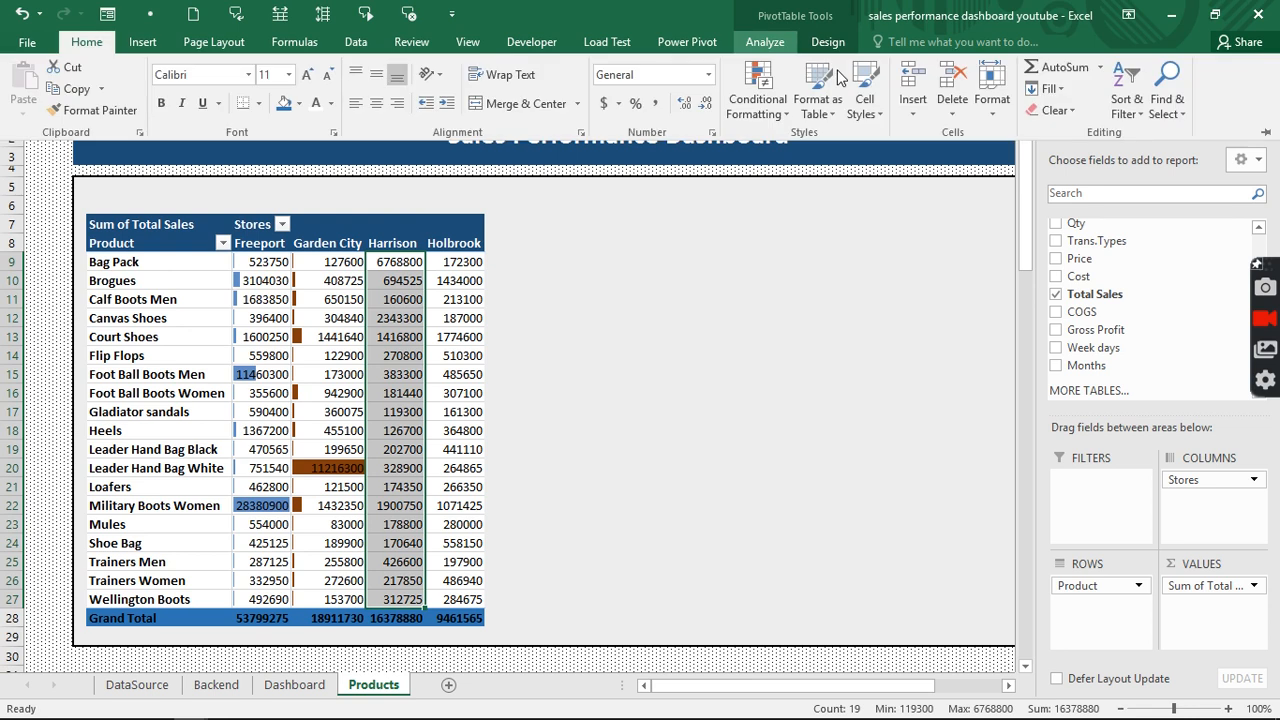
{"action": "left_click", "coordinate": [762, 105]}
{"action": "mouse_move", "coordinate": [780, 229]}
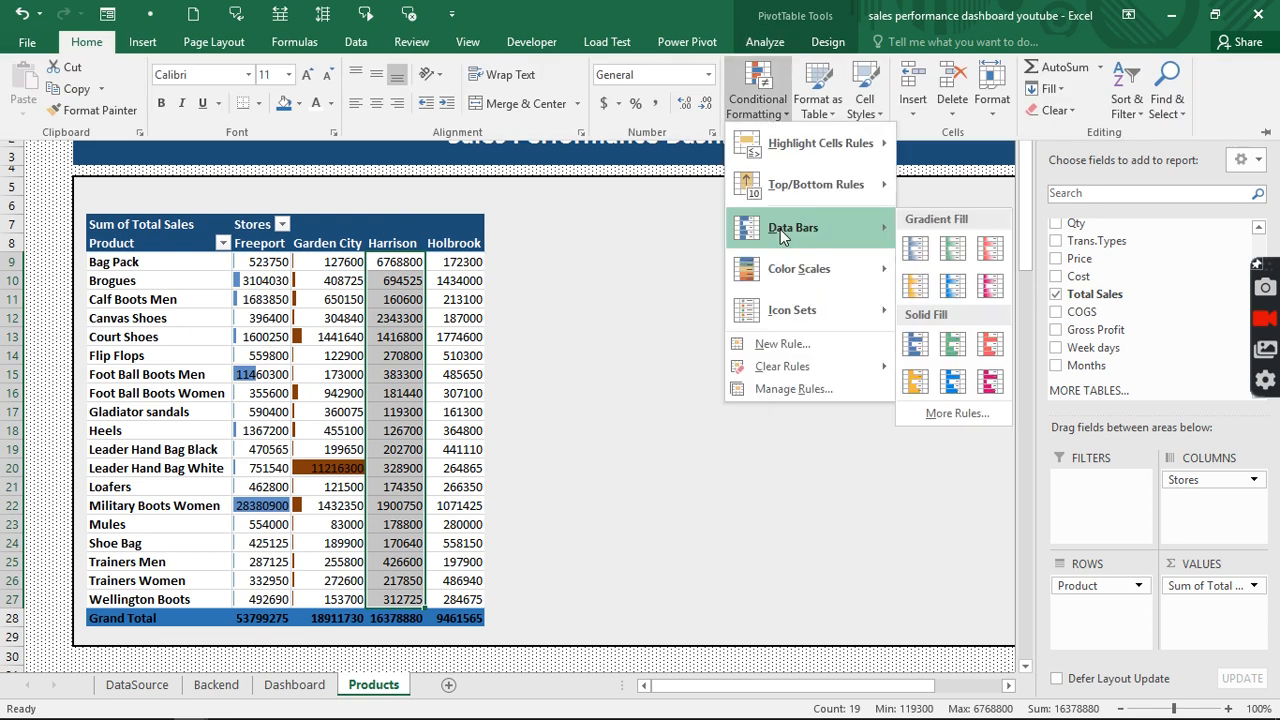
{"action": "left_click", "coordinate": [920, 342]}
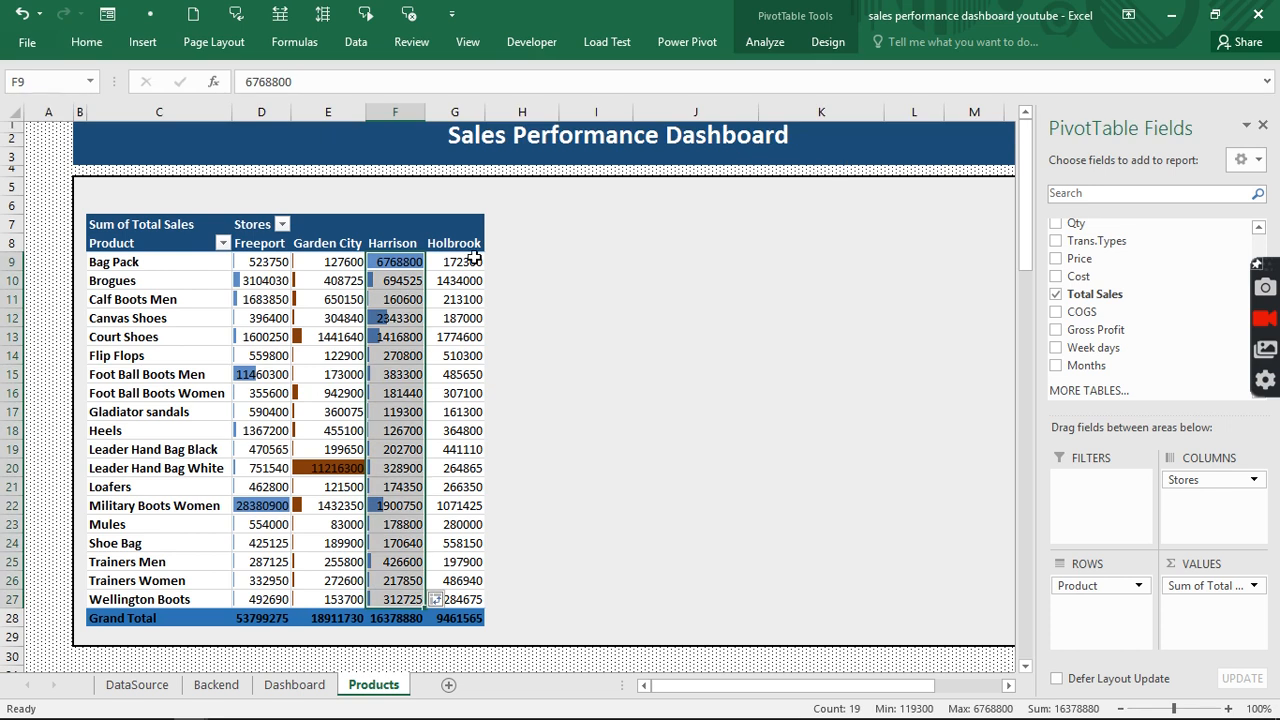
Add solid-fill data bars in dark brown with no border to the Holbrook values in G9:G27.
{"action": "left_click_drag", "start_coordinate": [474, 261], "coordinate": [470, 599]}
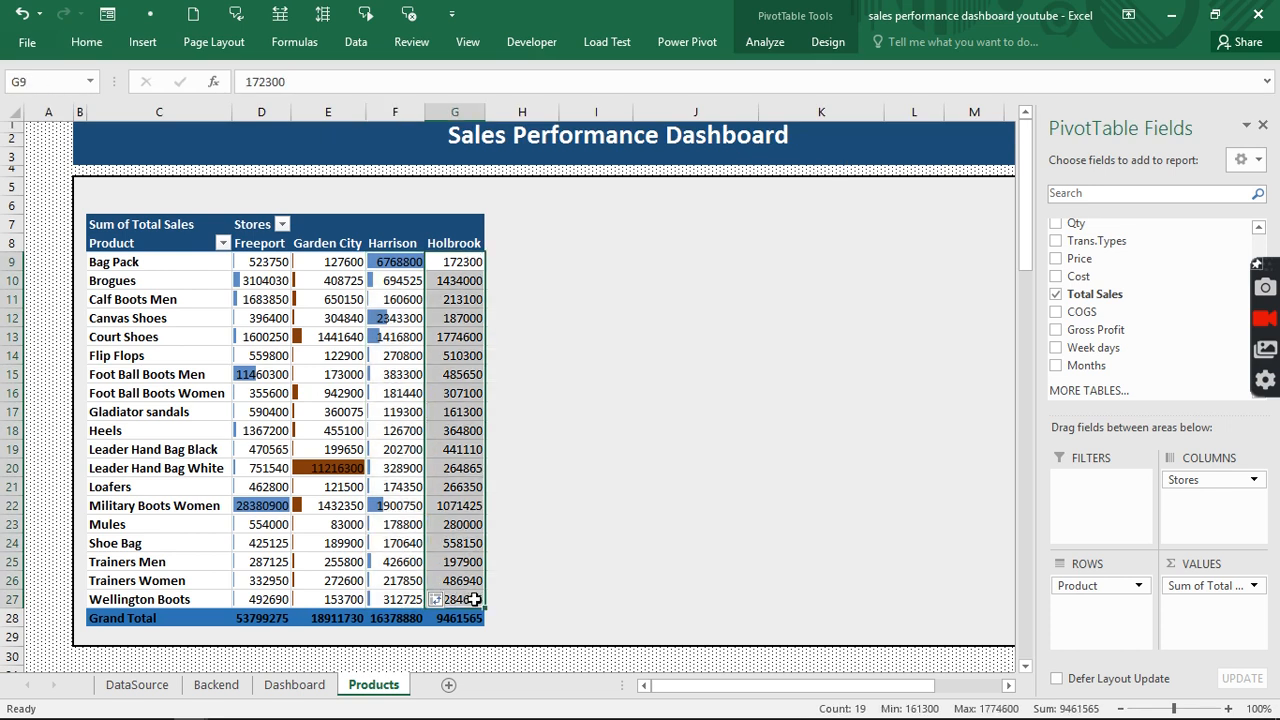
{"action": "left_click", "coordinate": [87, 42]}
{"action": "left_click", "coordinate": [757, 92]}
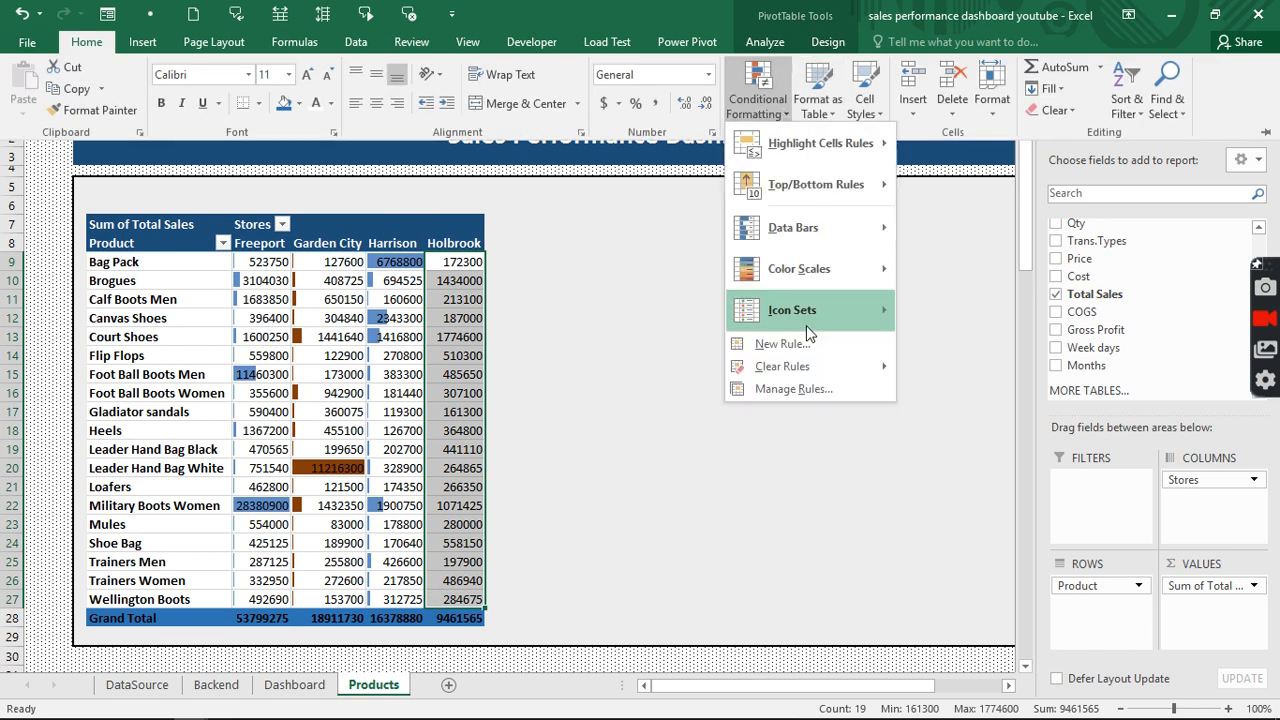
{"action": "left_click", "coordinate": [792, 389]}
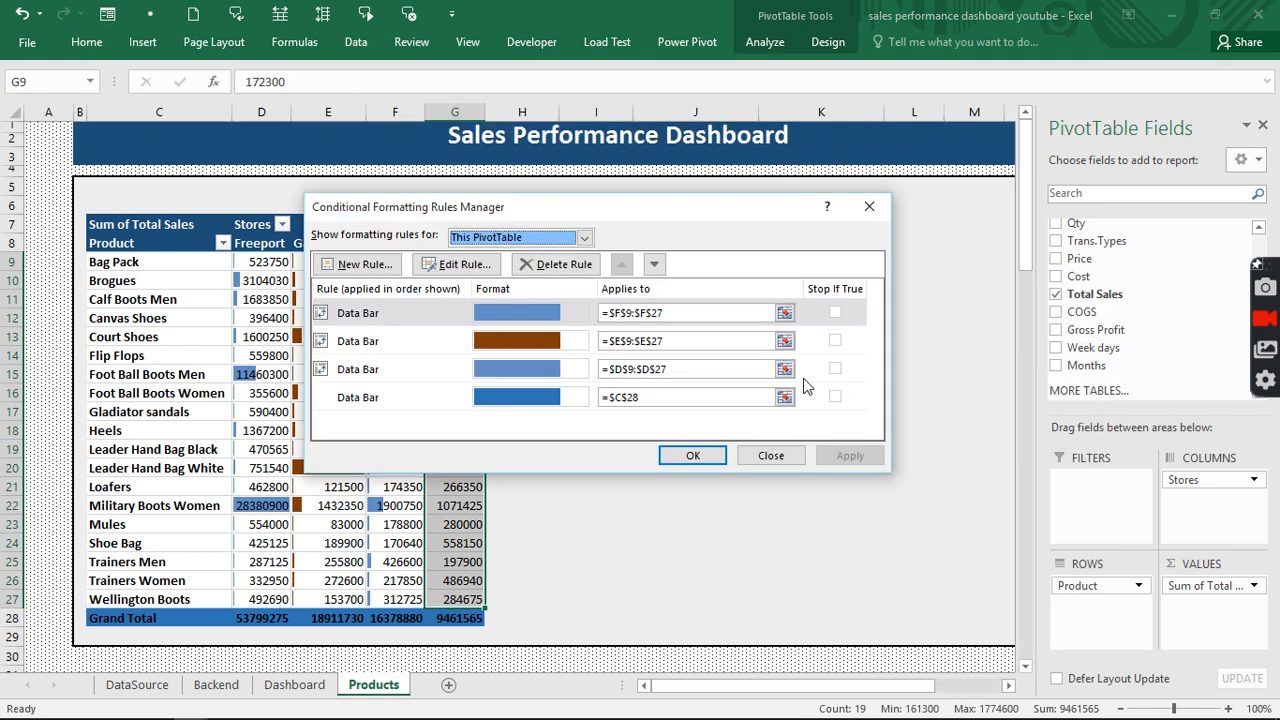
{"action": "left_click", "coordinate": [768, 457]}
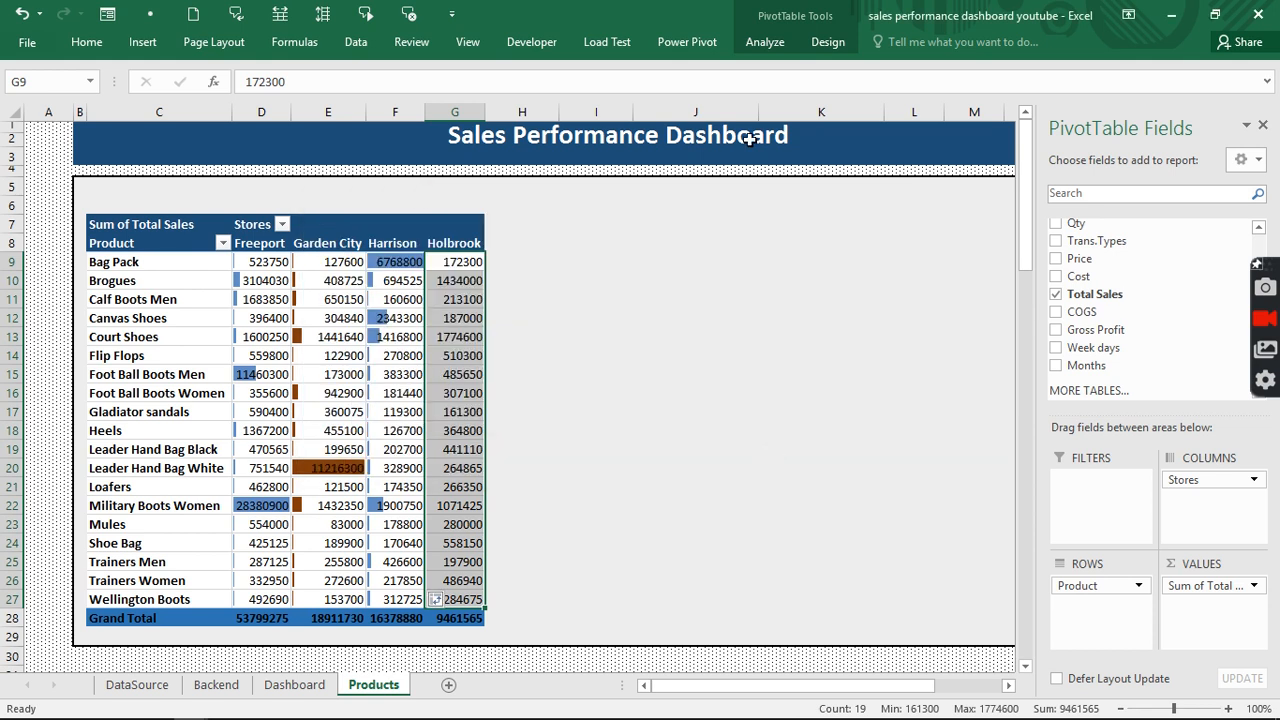
{"action": "left_click", "coordinate": [86, 42]}
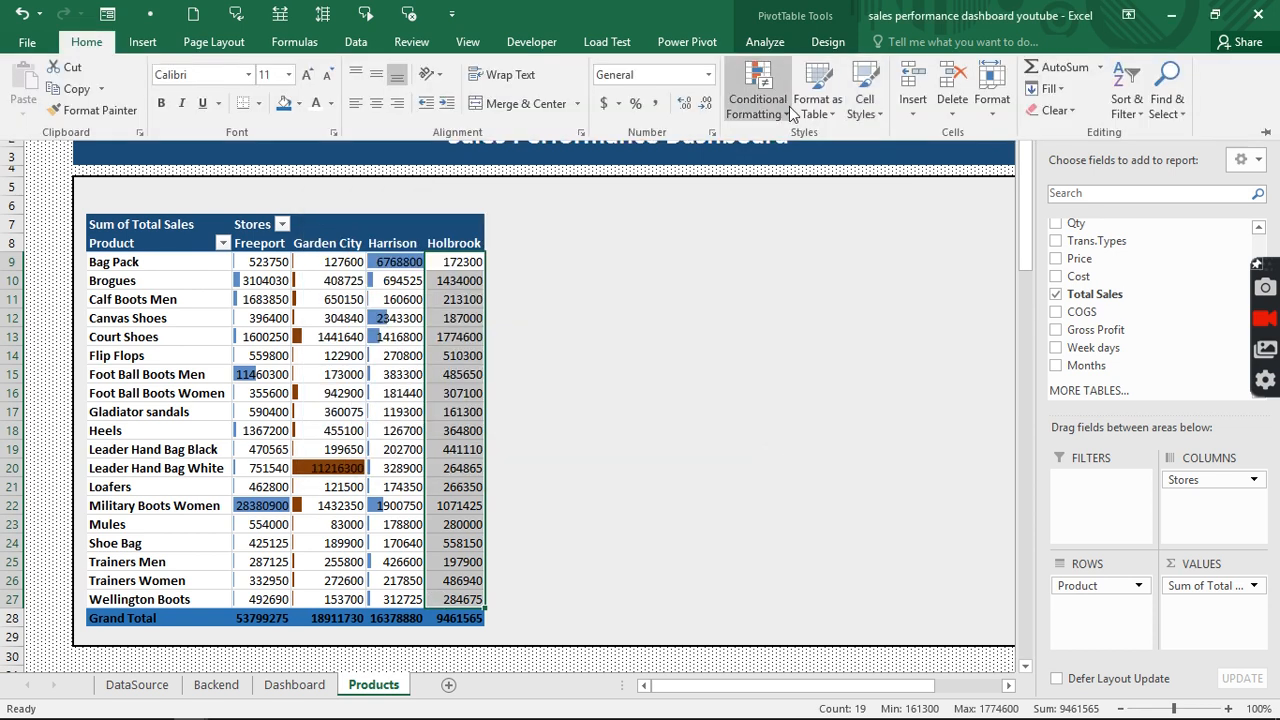
{"action": "left_click", "coordinate": [786, 108]}
{"action": "mouse_move", "coordinate": [807, 232]}
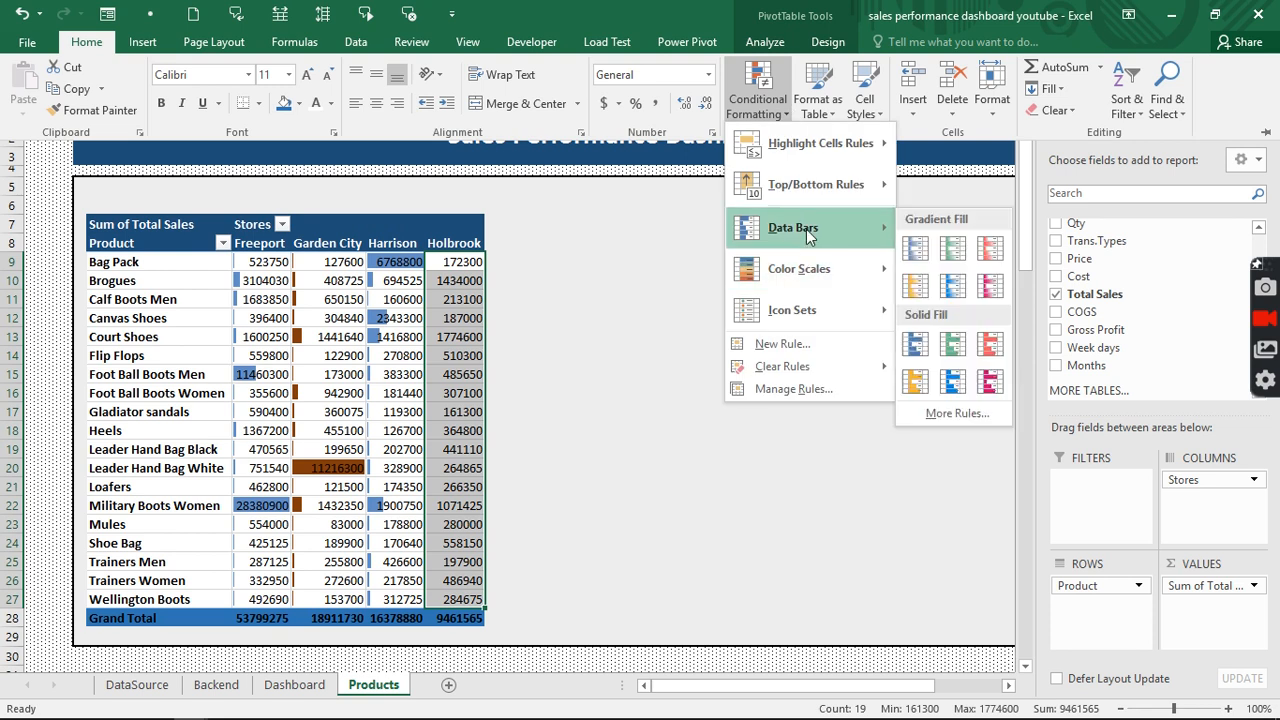
{"action": "left_click", "coordinate": [953, 413]}
{"action": "left_click", "coordinate": [578, 500]}
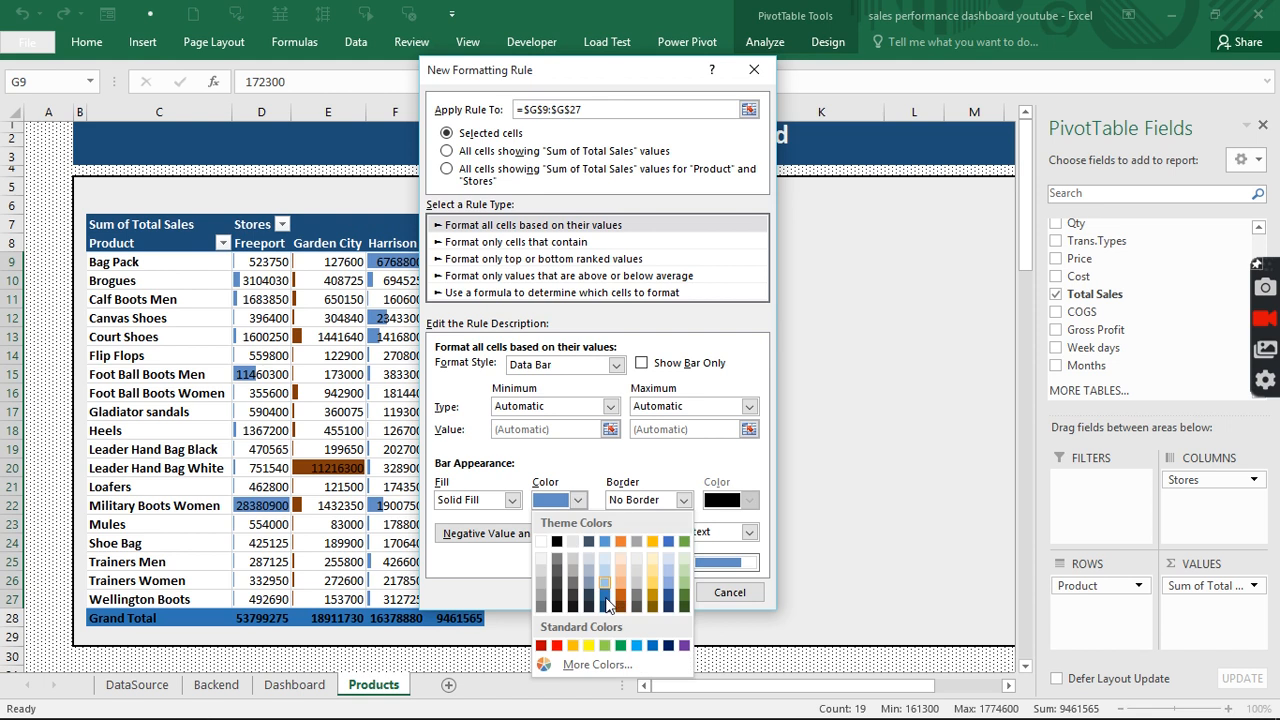
{"action": "left_click", "coordinate": [625, 606]}
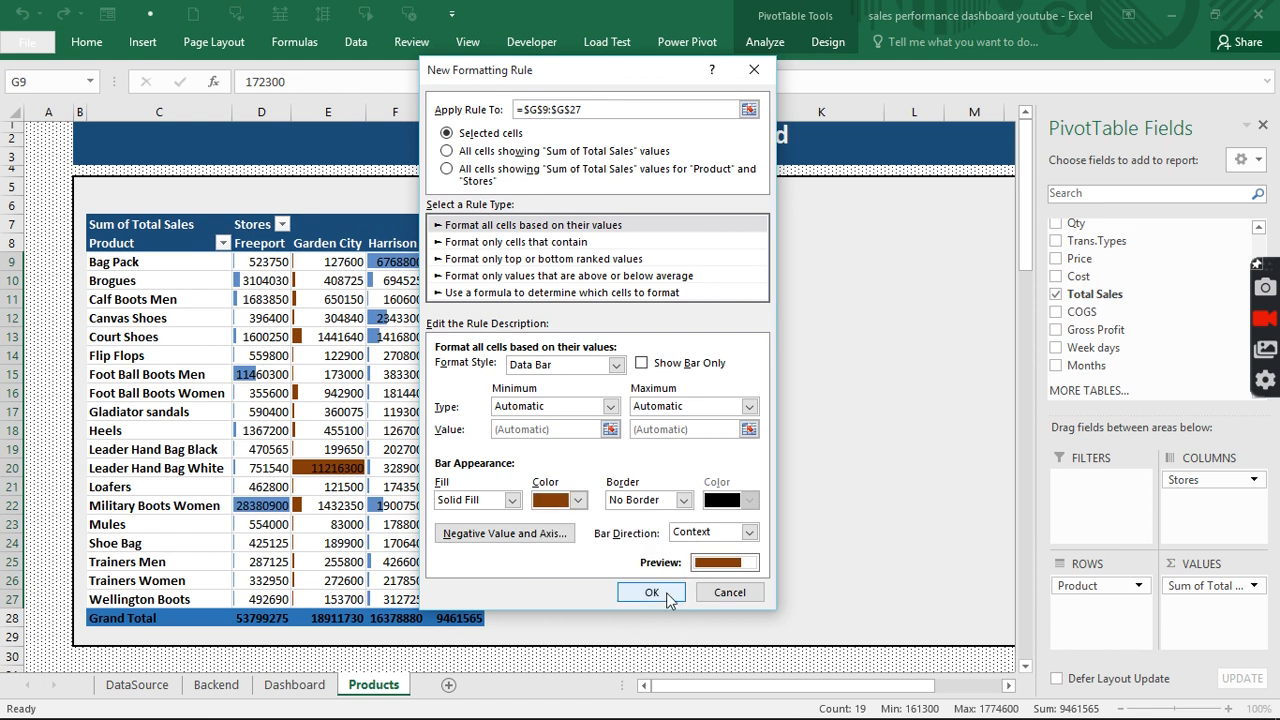
{"action": "left_click", "coordinate": [664, 596]}
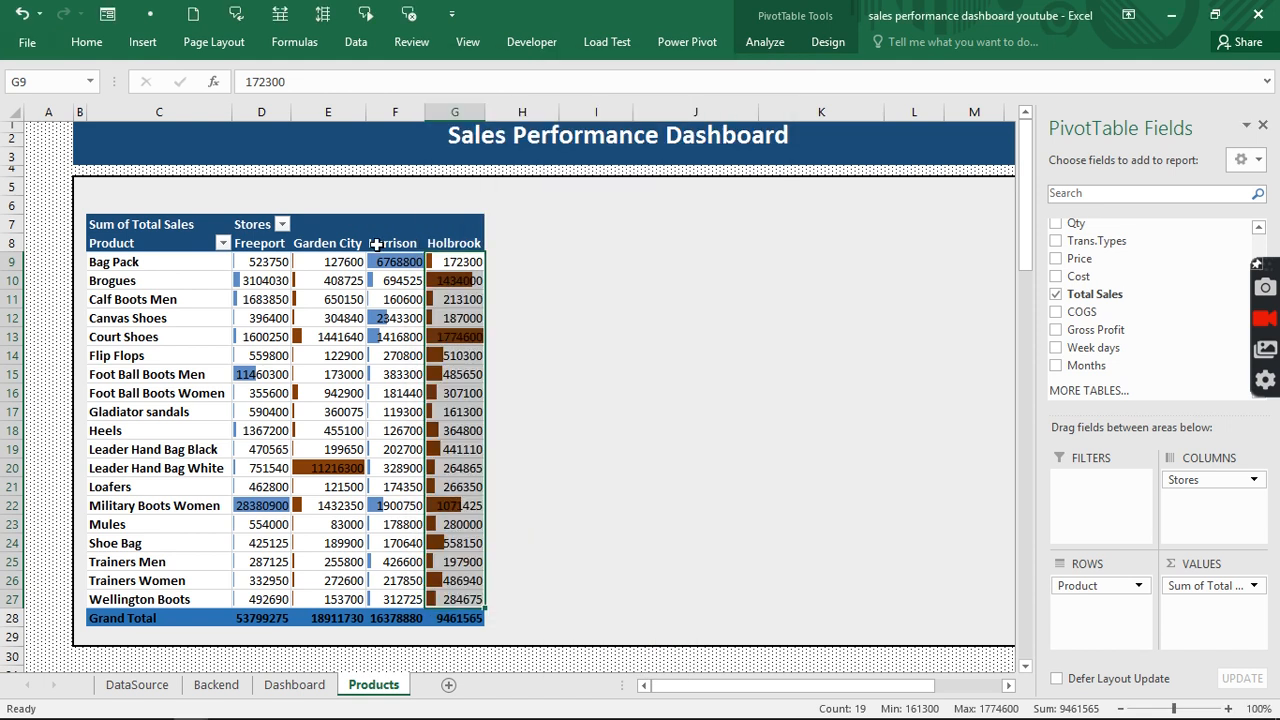
{"action": "left_click", "coordinate": [305, 299]}
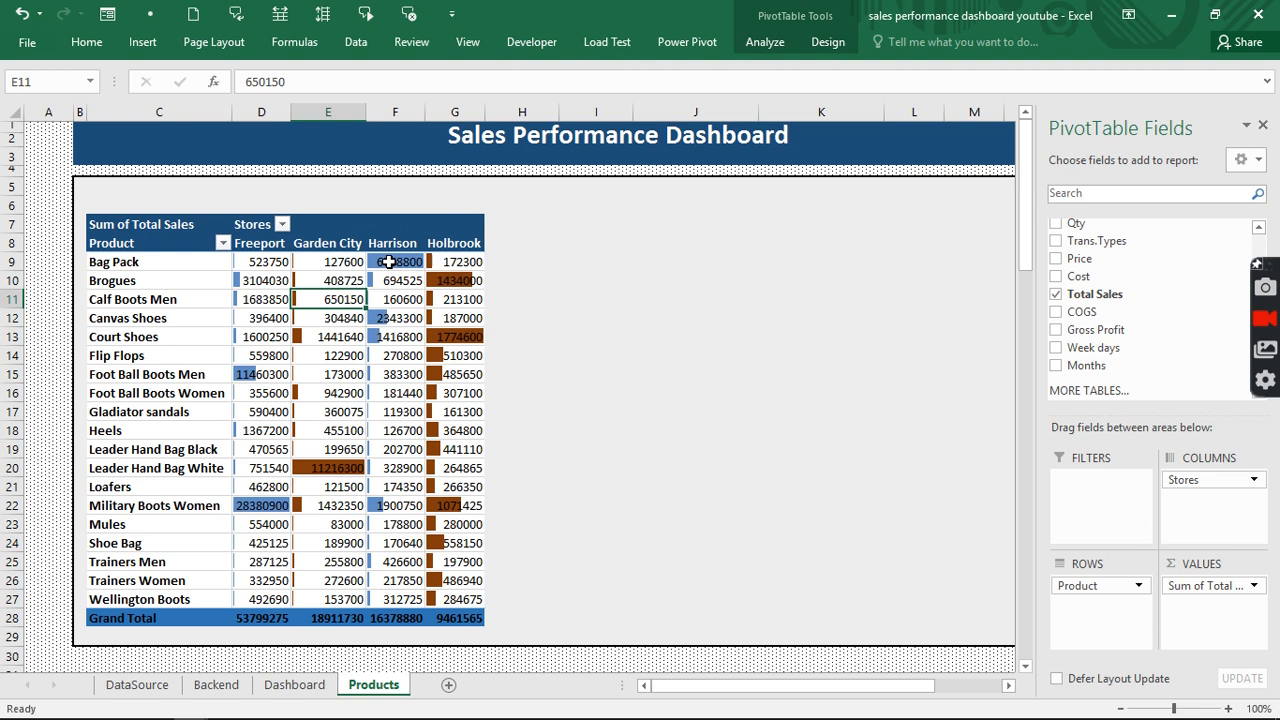
{"action": "left_click", "coordinate": [439, 280]}
{"action": "left_click", "coordinate": [445, 337]}
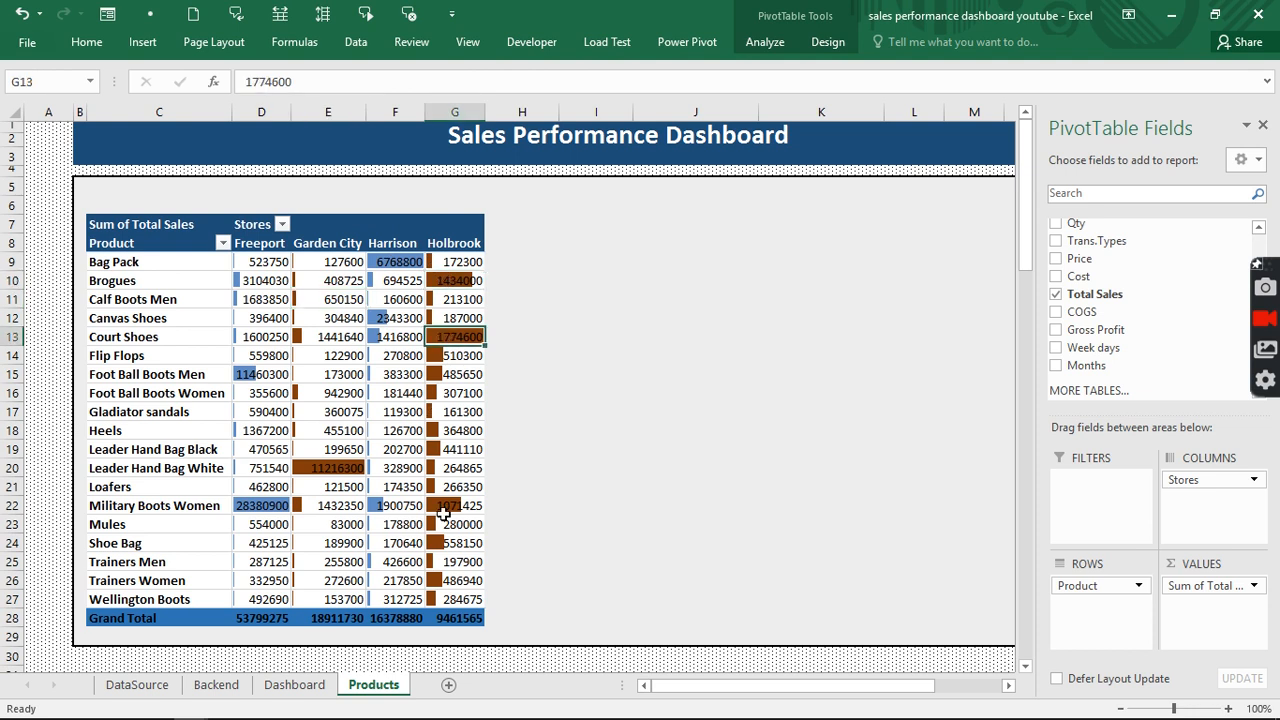
{"action": "left_click", "coordinate": [442, 505]}
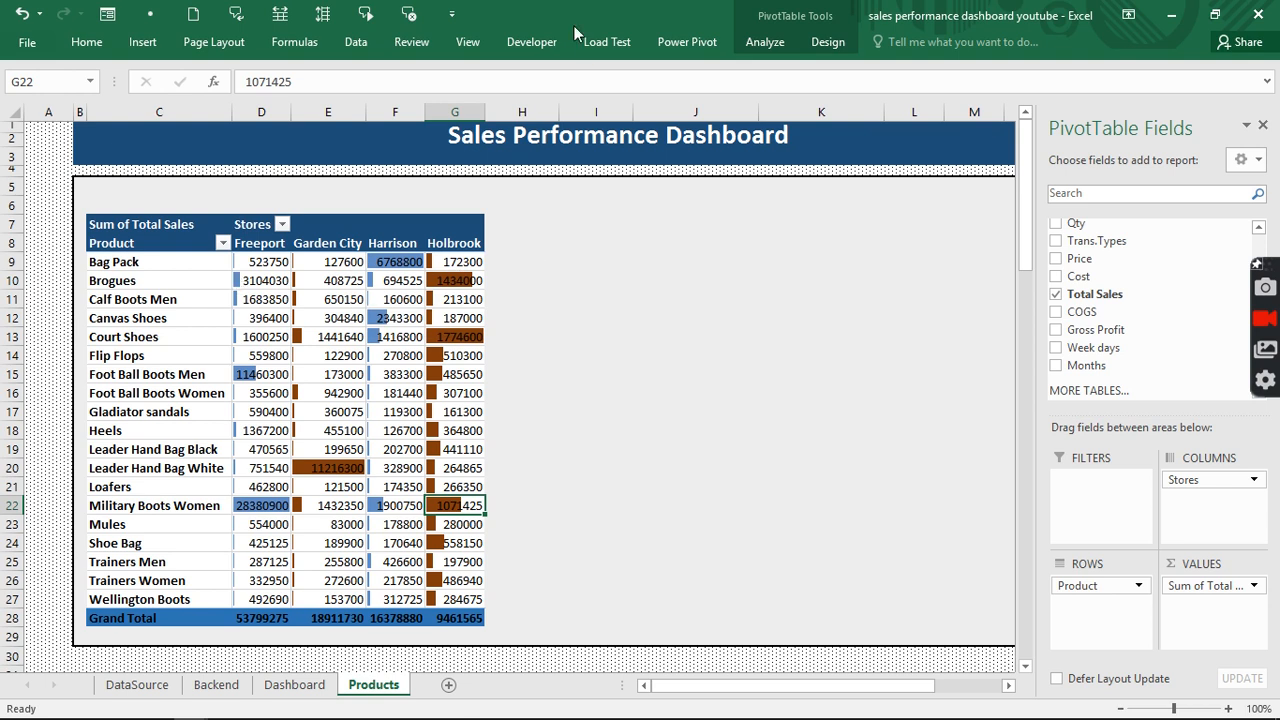
Switch to the Business Performance using excel-Youtube real workbook and filter its Products page by Jul, then by Aug, to examine the sample dashboard.
{"action": "left_click", "coordinate": [470, 44]}
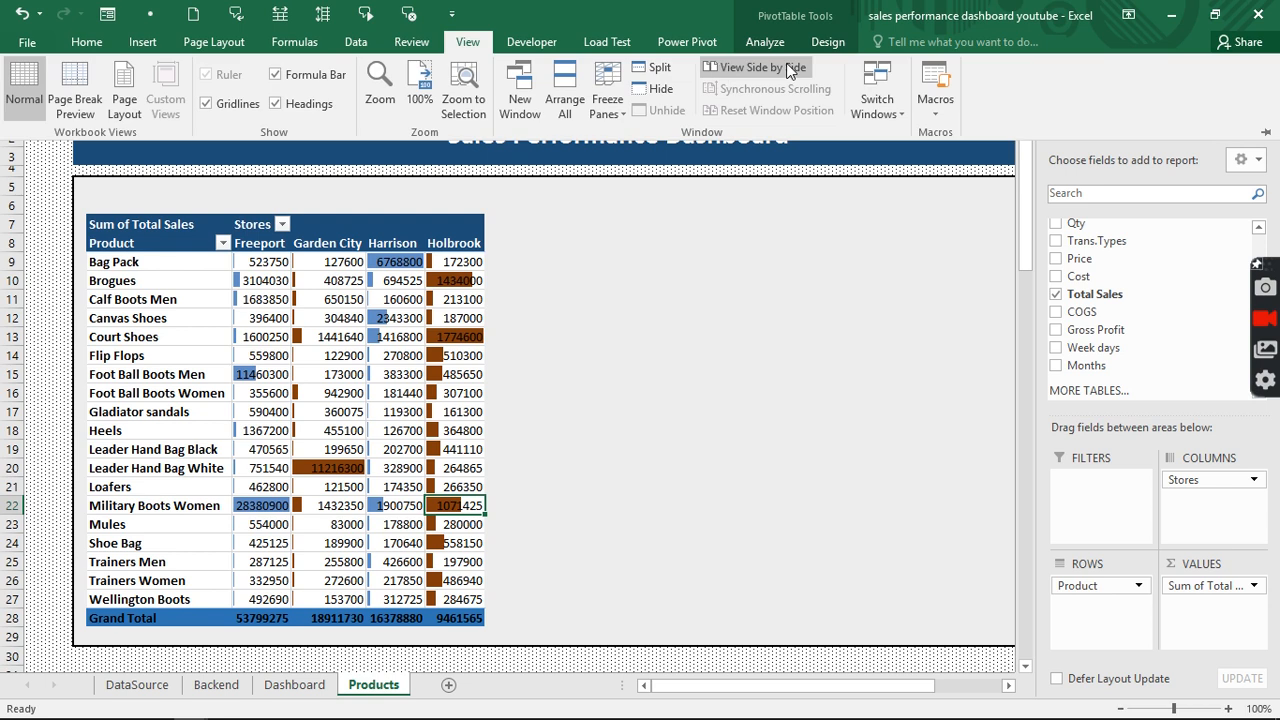
{"action": "left_click", "coordinate": [876, 104]}
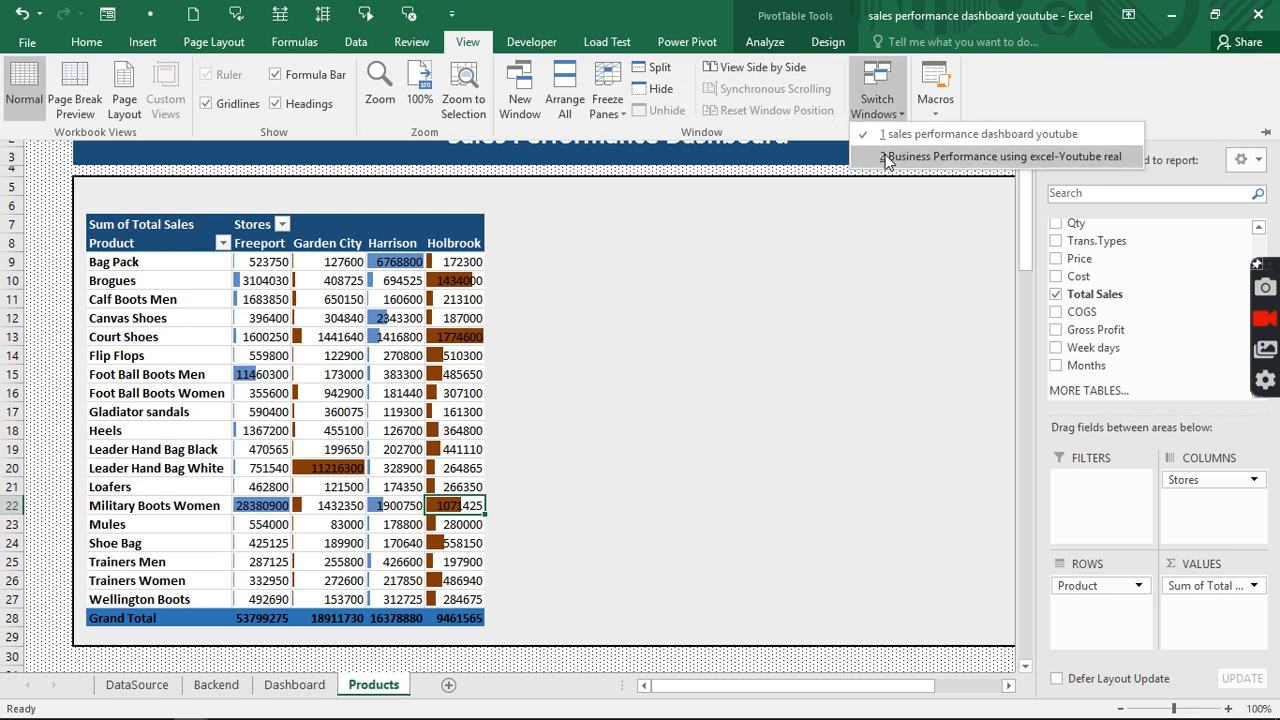
{"action": "left_click", "coordinate": [886, 157]}
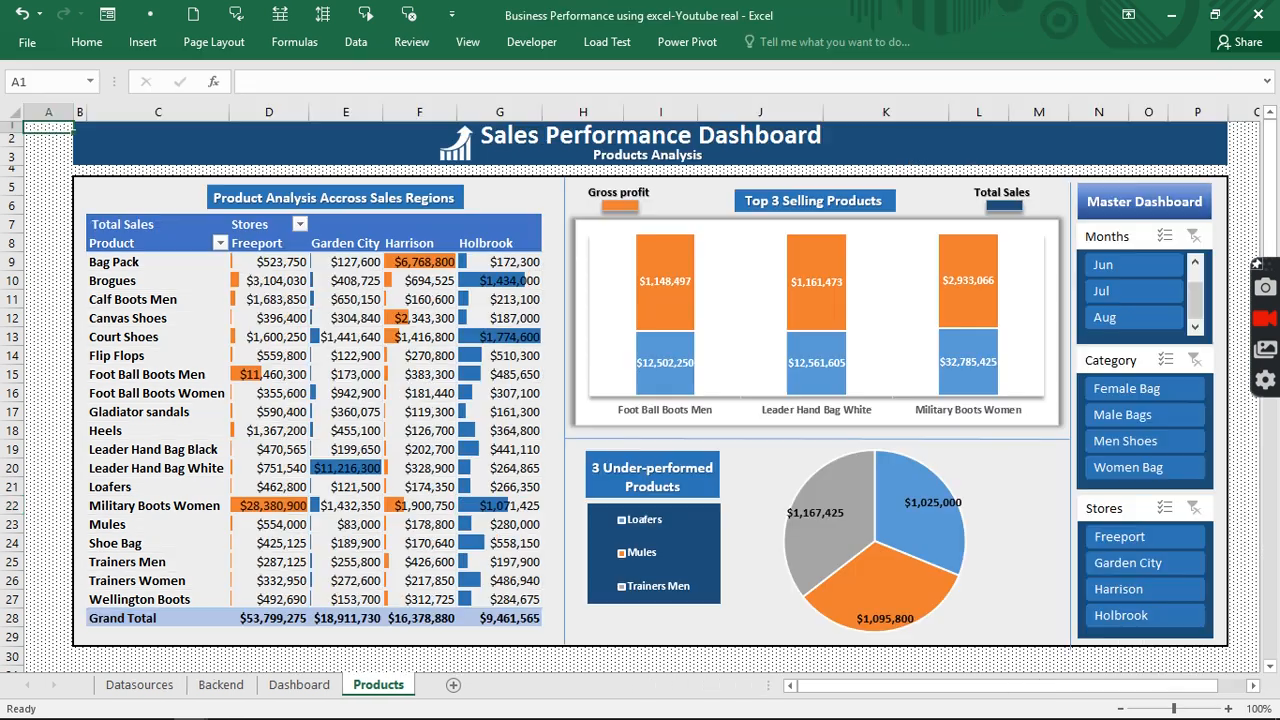
{"action": "left_click", "coordinate": [1118, 265]}
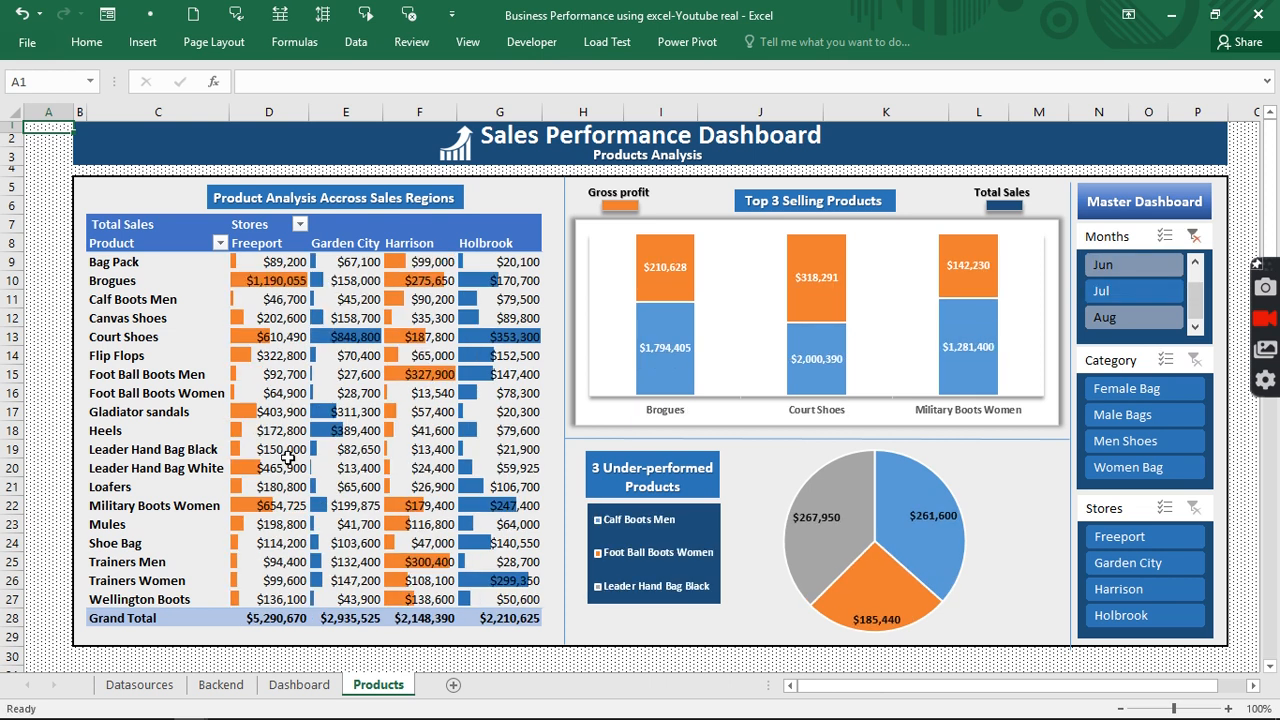
{"action": "left_click", "coordinate": [1126, 319]}
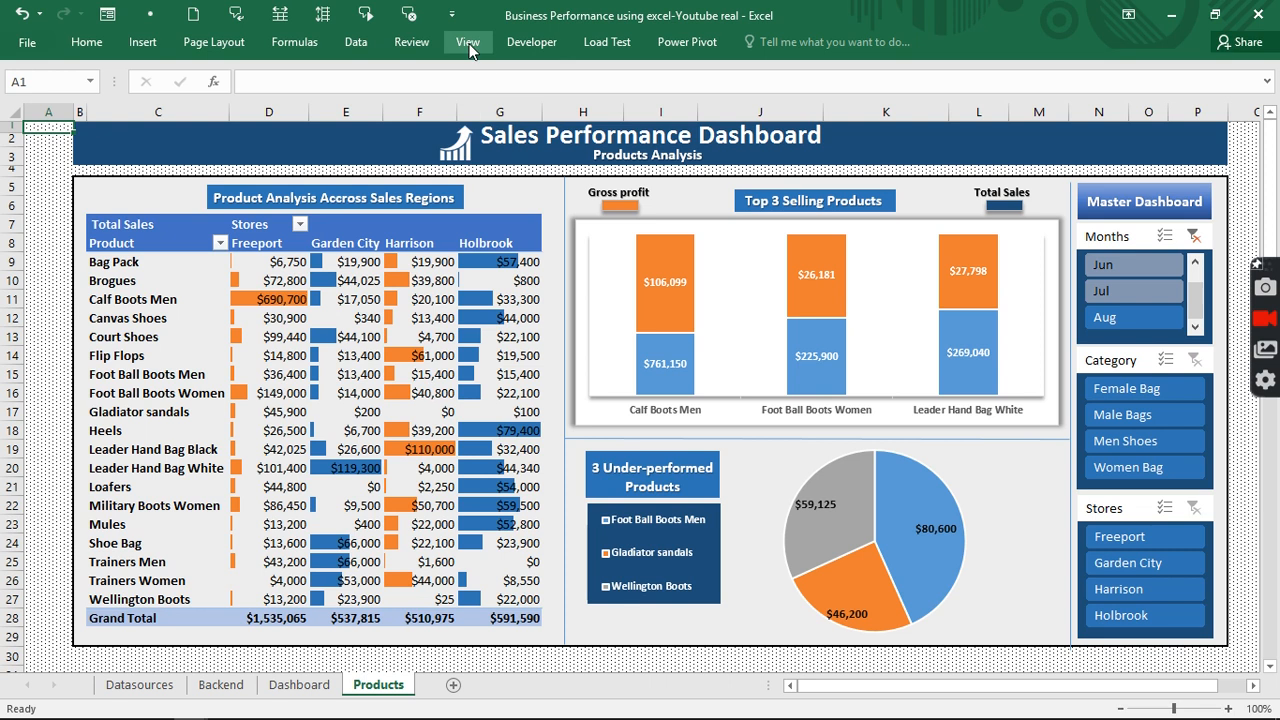
Return to the sales performance dashboard youtube workbook and select the blank range I8:L10 beside the PivotTable.
{"action": "left_click", "coordinate": [468, 42]}
{"action": "left_click", "coordinate": [877, 95]}
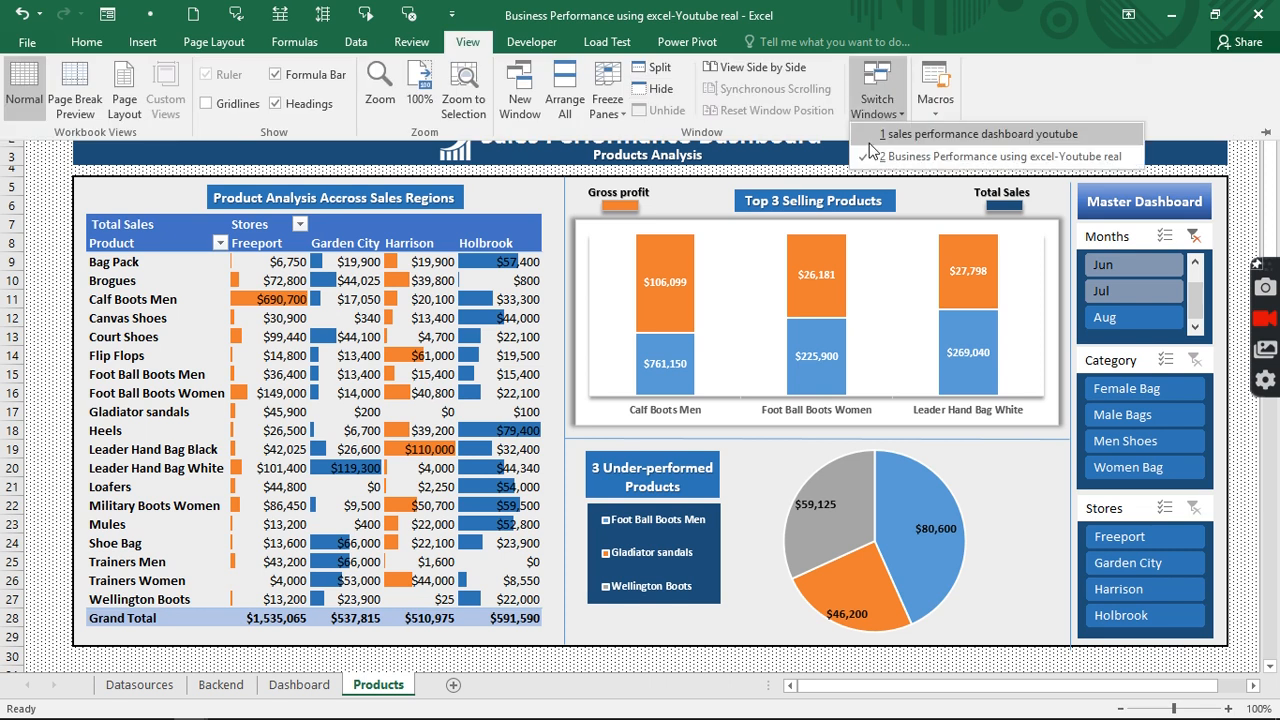
{"action": "left_click", "coordinate": [877, 137]}
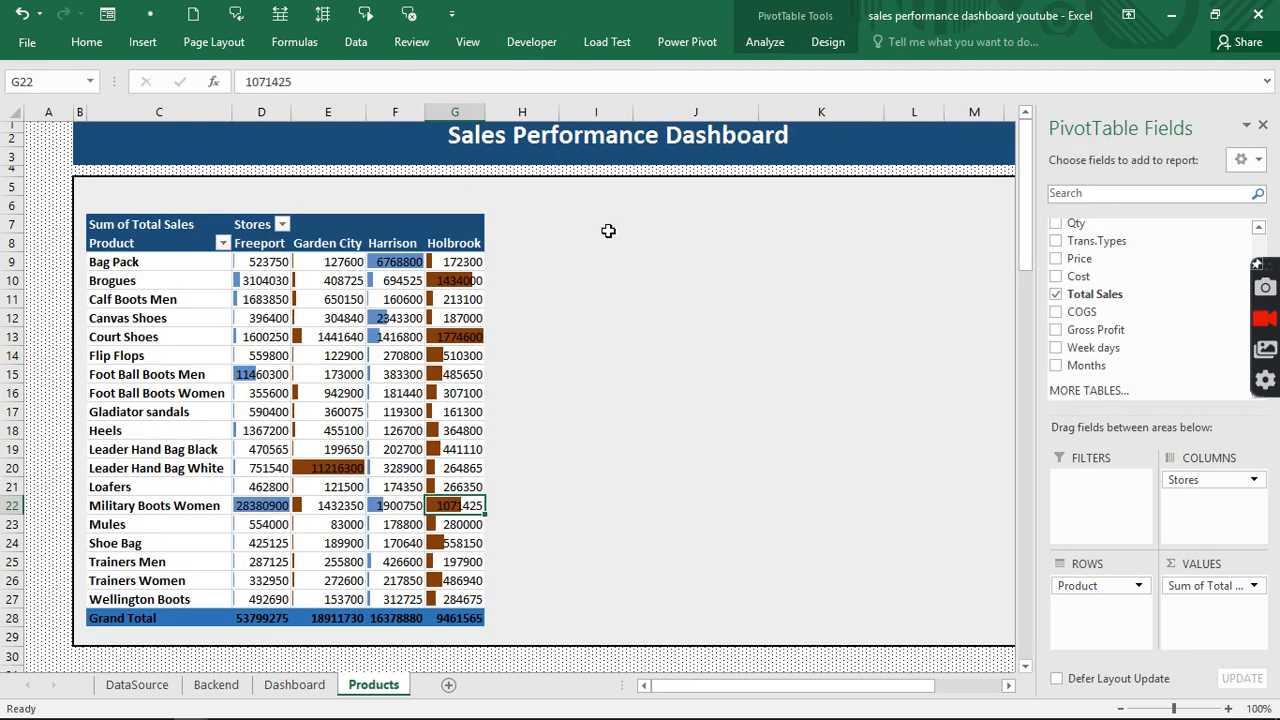
{"action": "left_click_drag", "start_coordinate": [587, 251], "coordinate": [887, 275]}
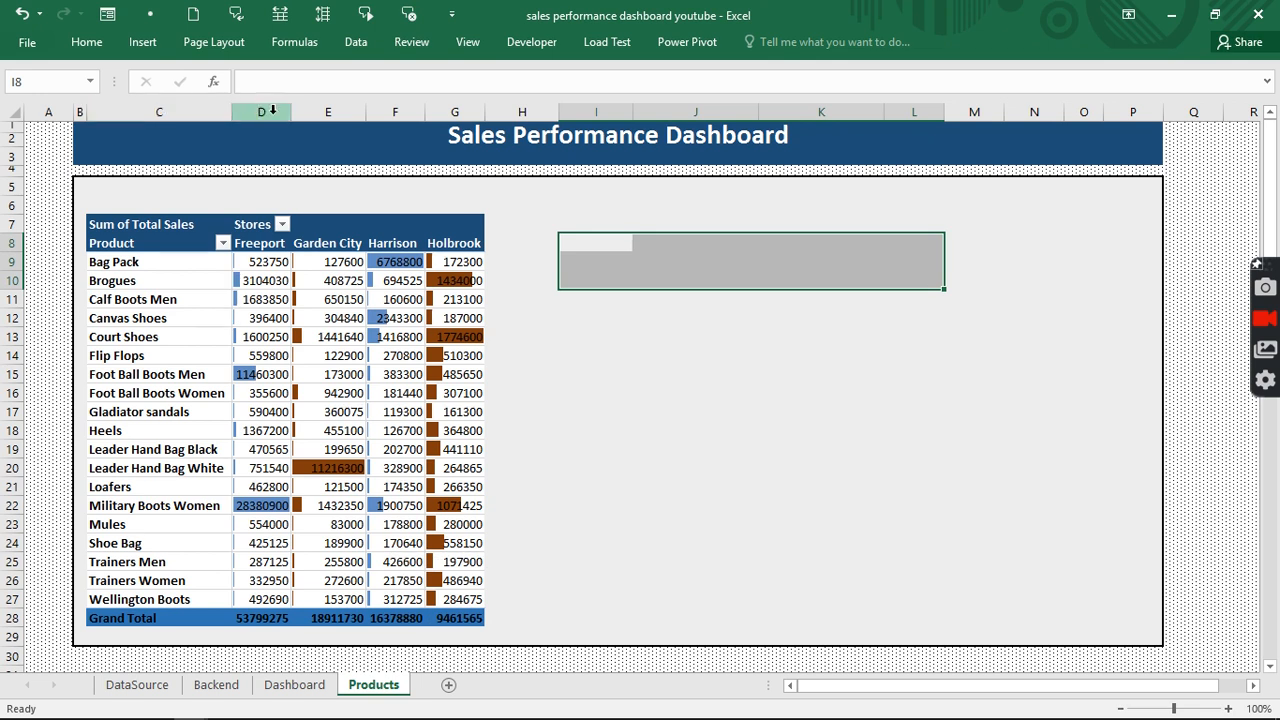
Widen the store columns D:G equally so the PivotTable has more room for its values and data bars.
{"action": "left_click_drag", "start_coordinate": [289, 110], "coordinate": [428, 110]}
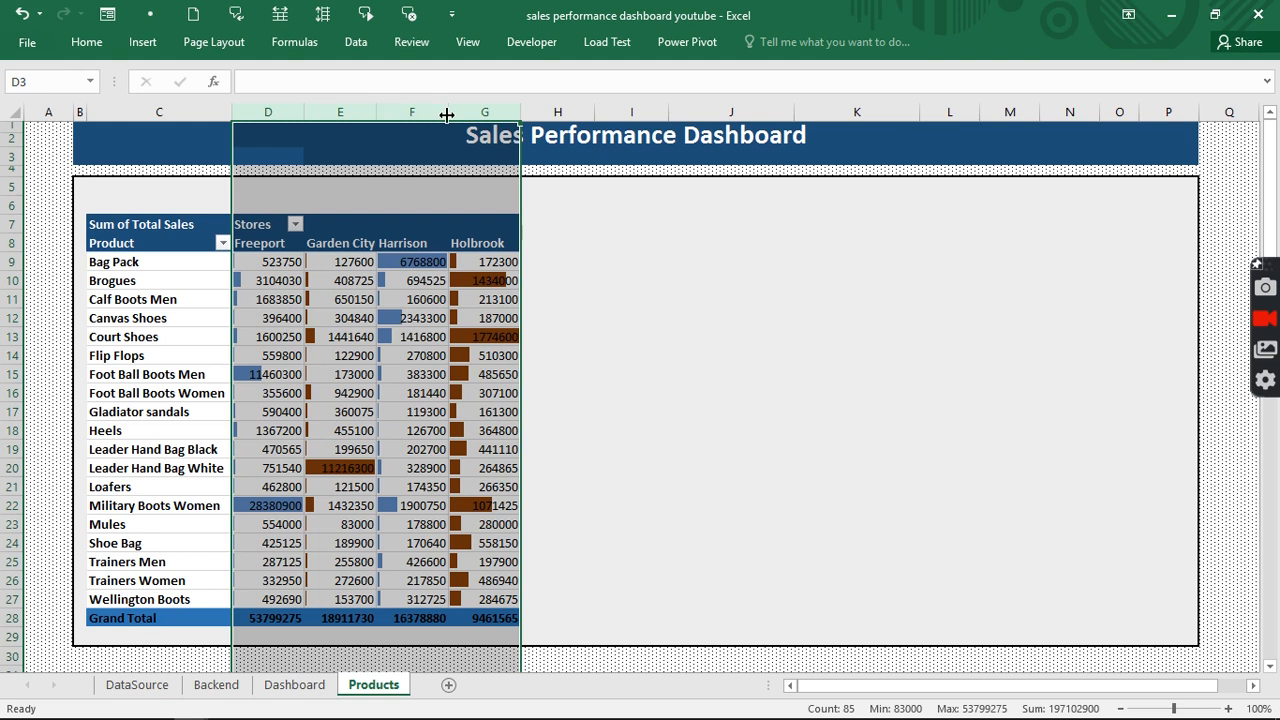
{"action": "left_click_drag", "start_coordinate": [448, 113], "coordinate": [454, 112]}
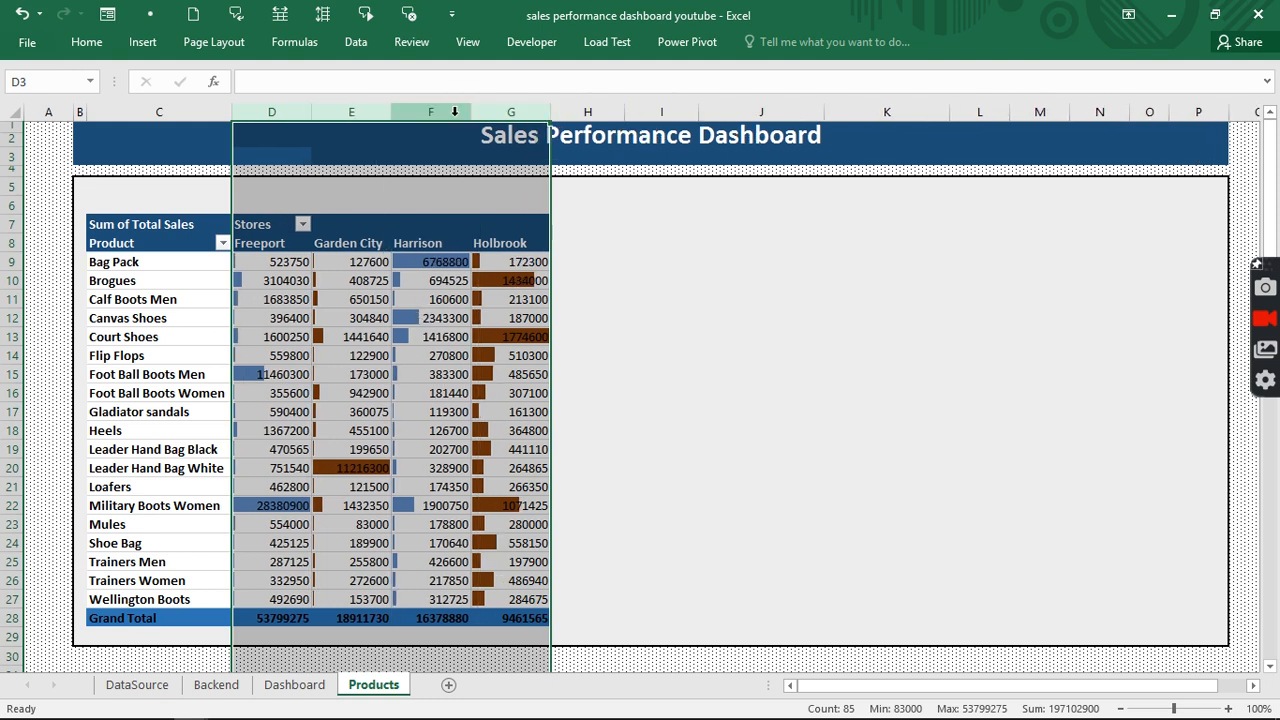
{"action": "left_click", "coordinate": [771, 388]}
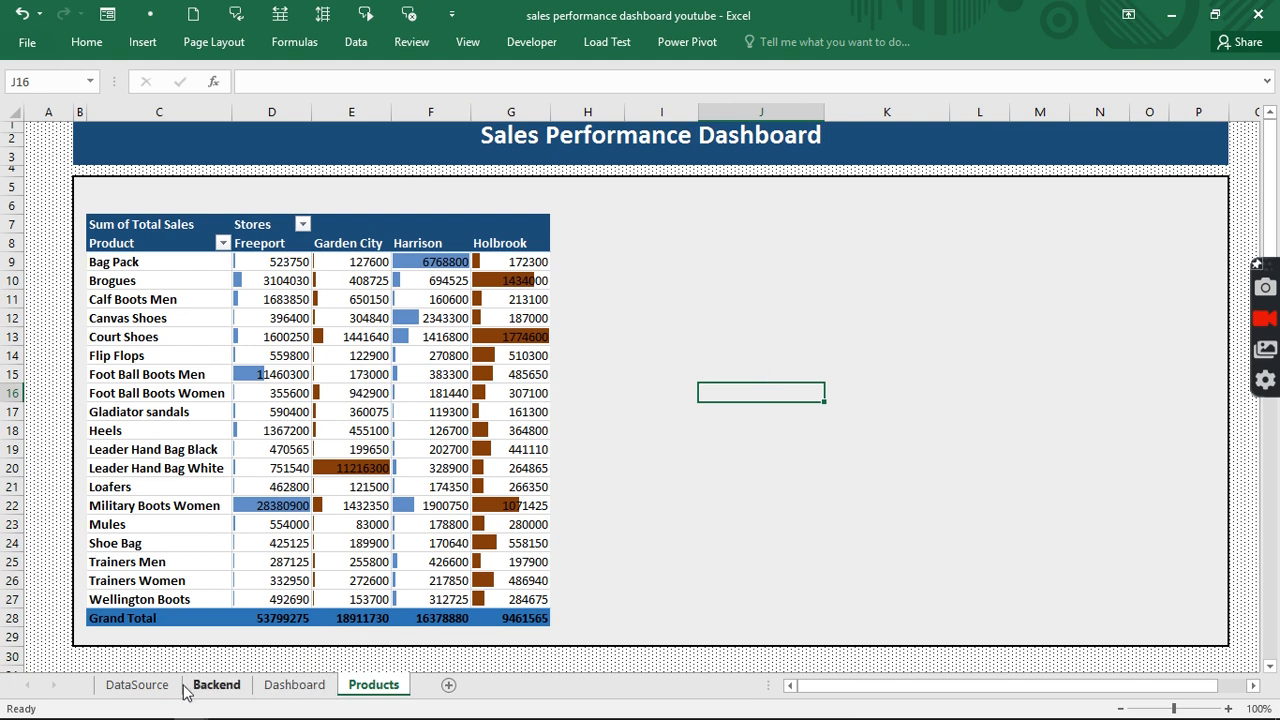
Create a PivotTable from the DataSource table Table4 and place it in cell BF3 of the Backend sheet.
{"action": "left_click", "coordinate": [125, 685]}
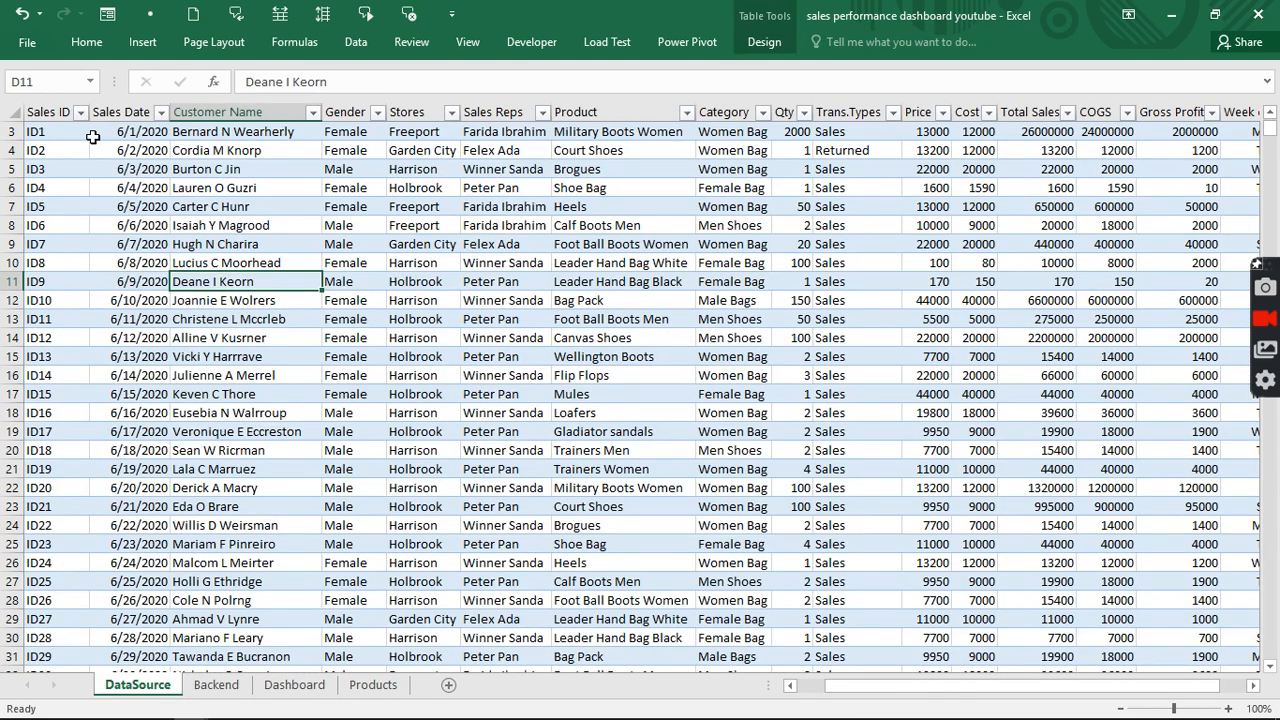
{"action": "left_click", "coordinate": [129, 41]}
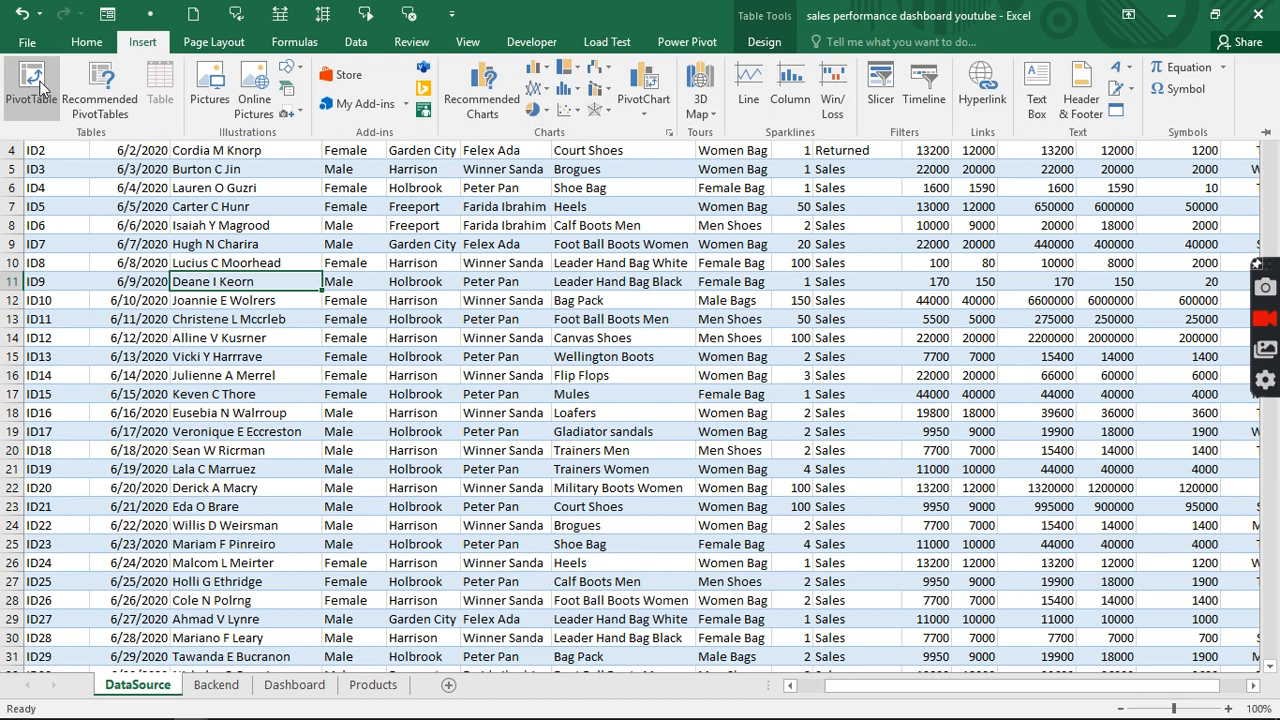
{"action": "left_click", "coordinate": [33, 82]}
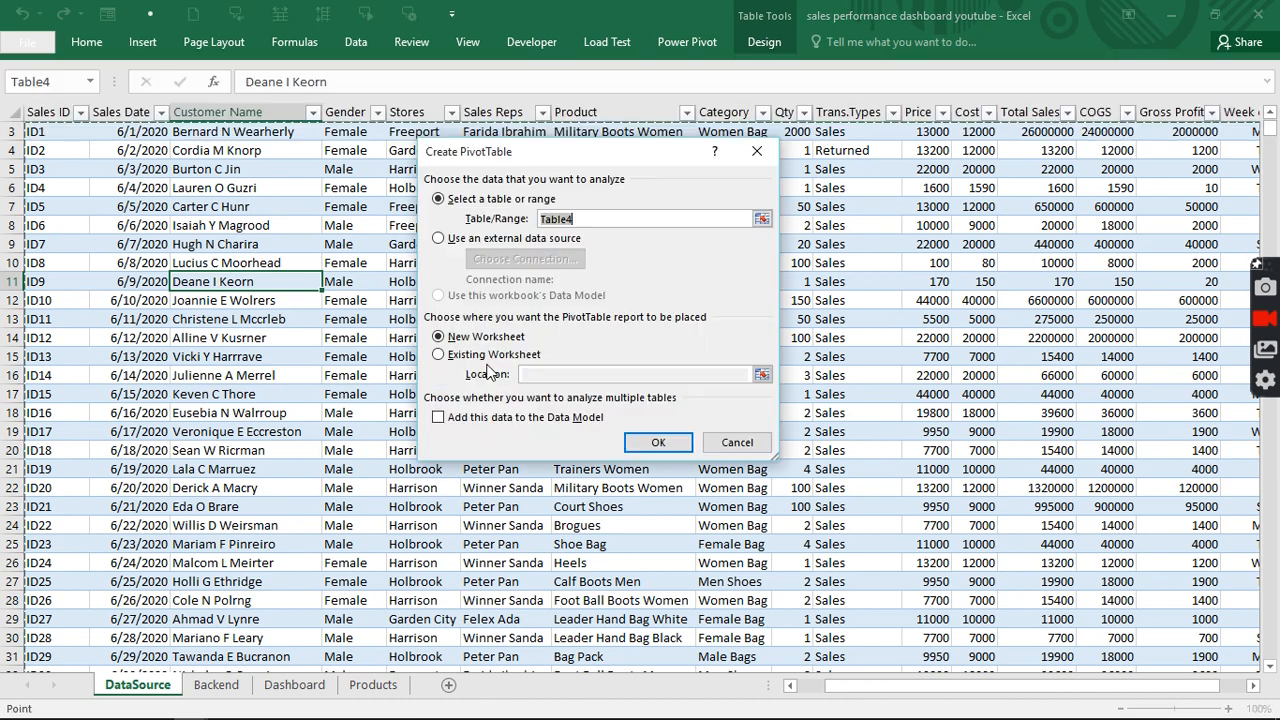
{"action": "left_click", "coordinate": [490, 355]}
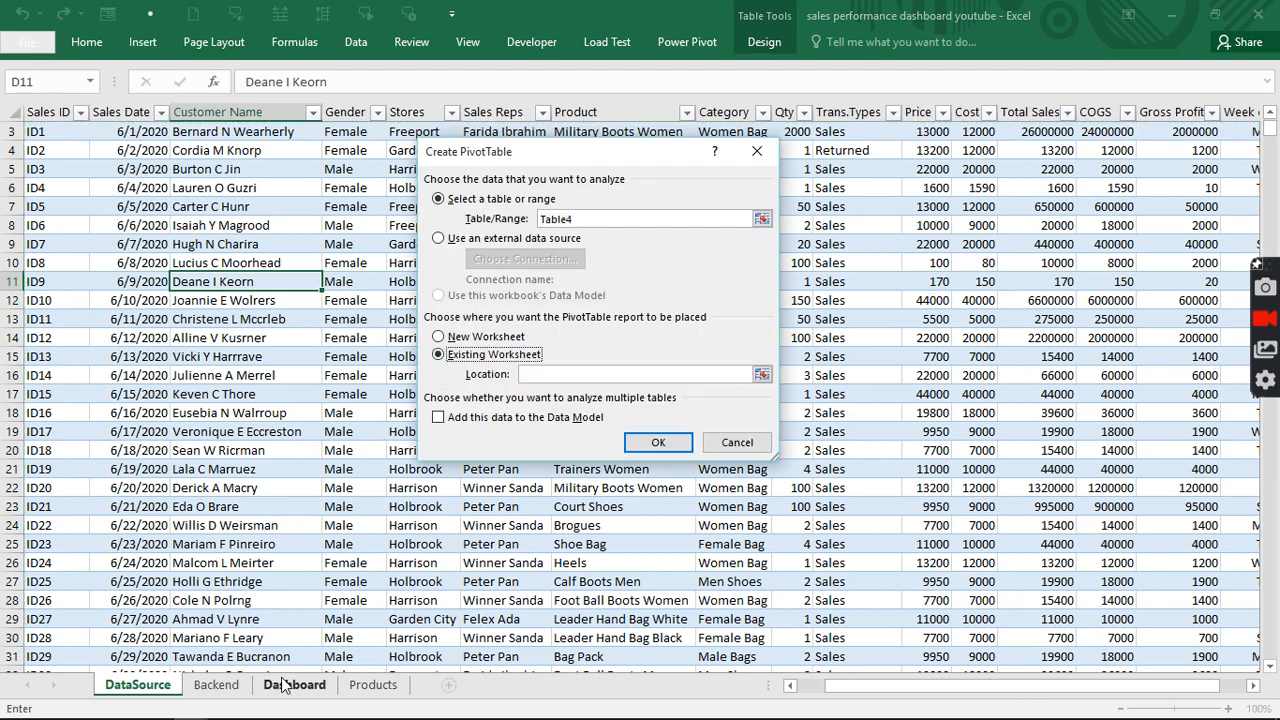
{"action": "left_click", "coordinate": [212, 684]}
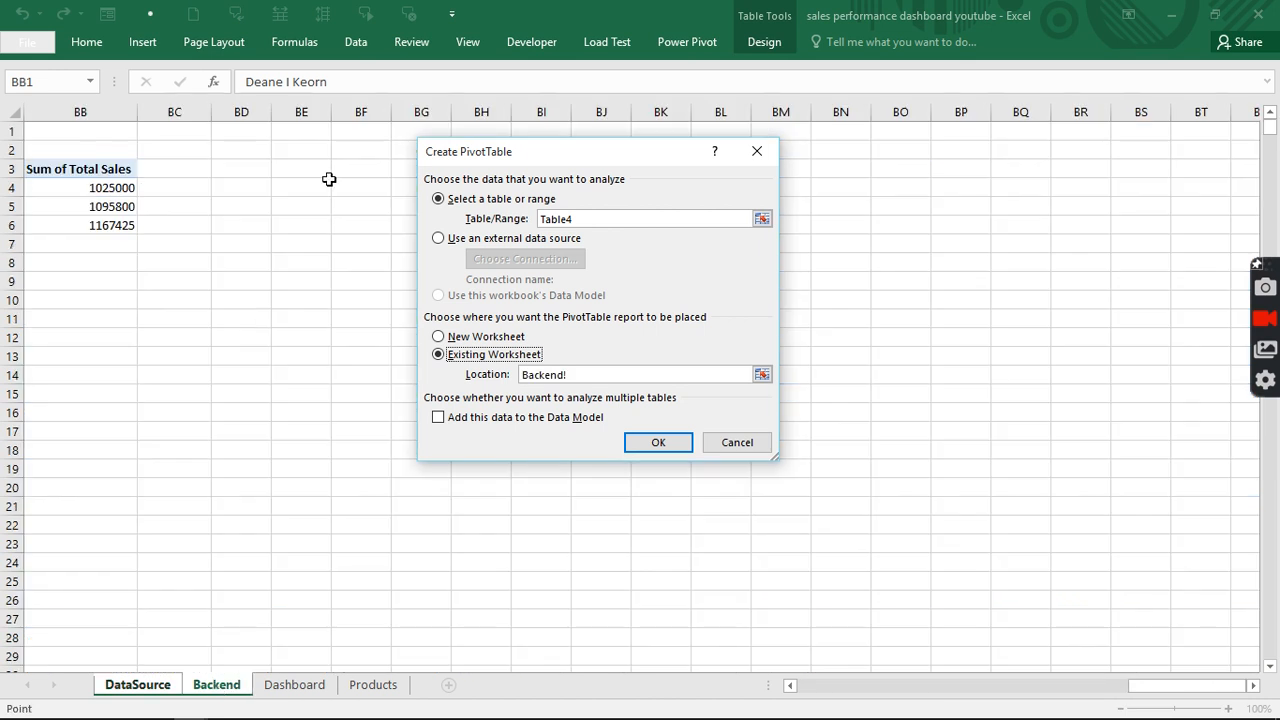
{"action": "left_click", "coordinate": [353, 176]}
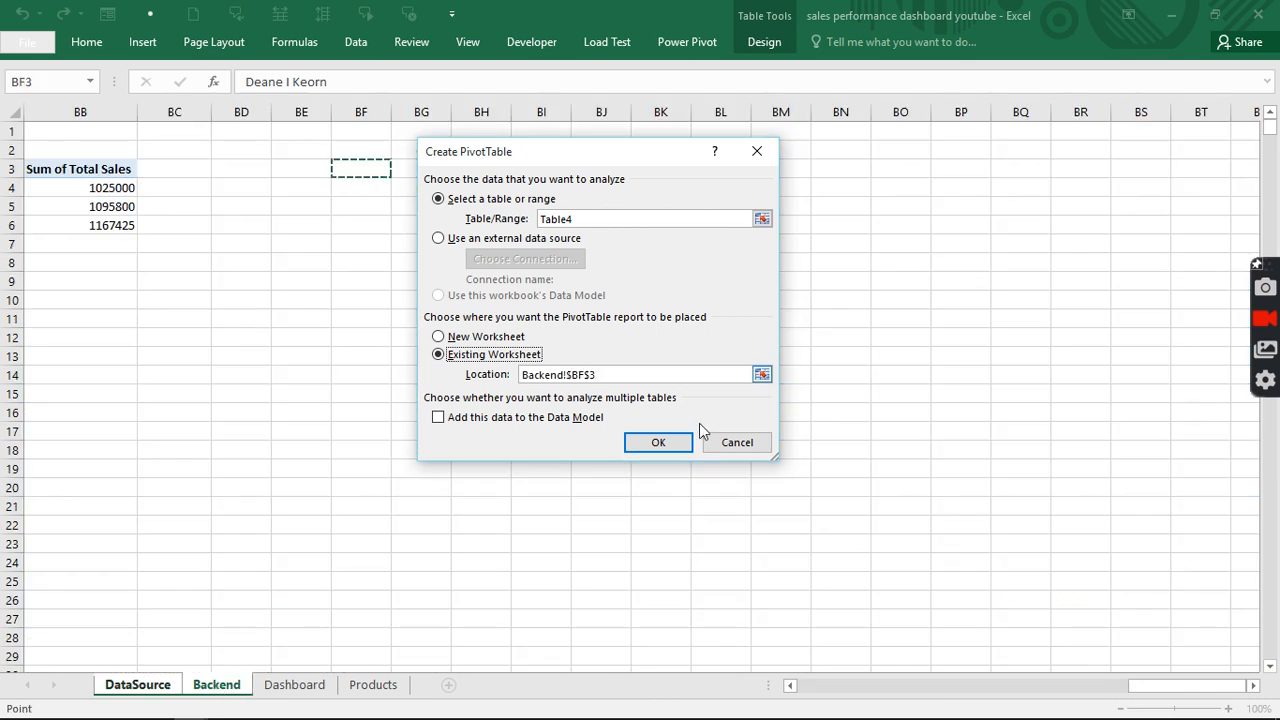
{"action": "key", "text": "Return"}
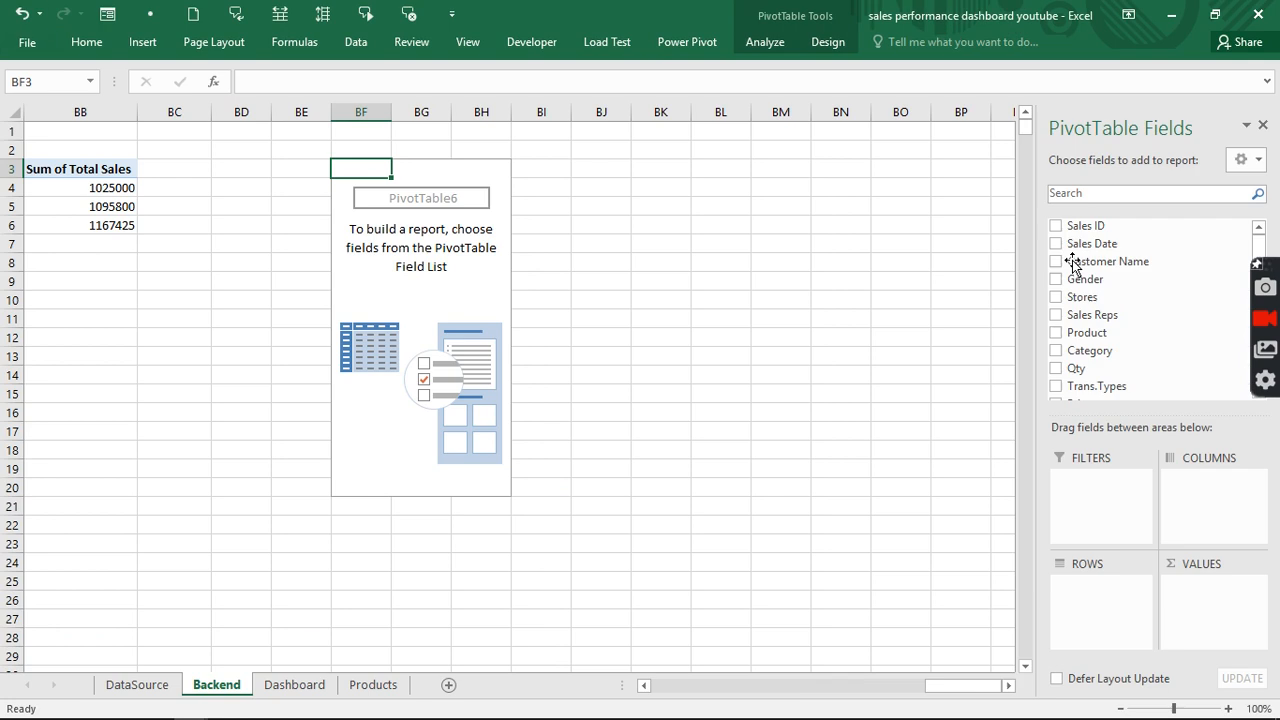
Add Product as rows and Total Sales as summed values to the new PivotTable.
{"action": "left_click", "coordinate": [1056, 332]}
{"action": "scroll", "coordinate": [1075, 360], "scroll_direction": "down", "scroll_amount": 3}
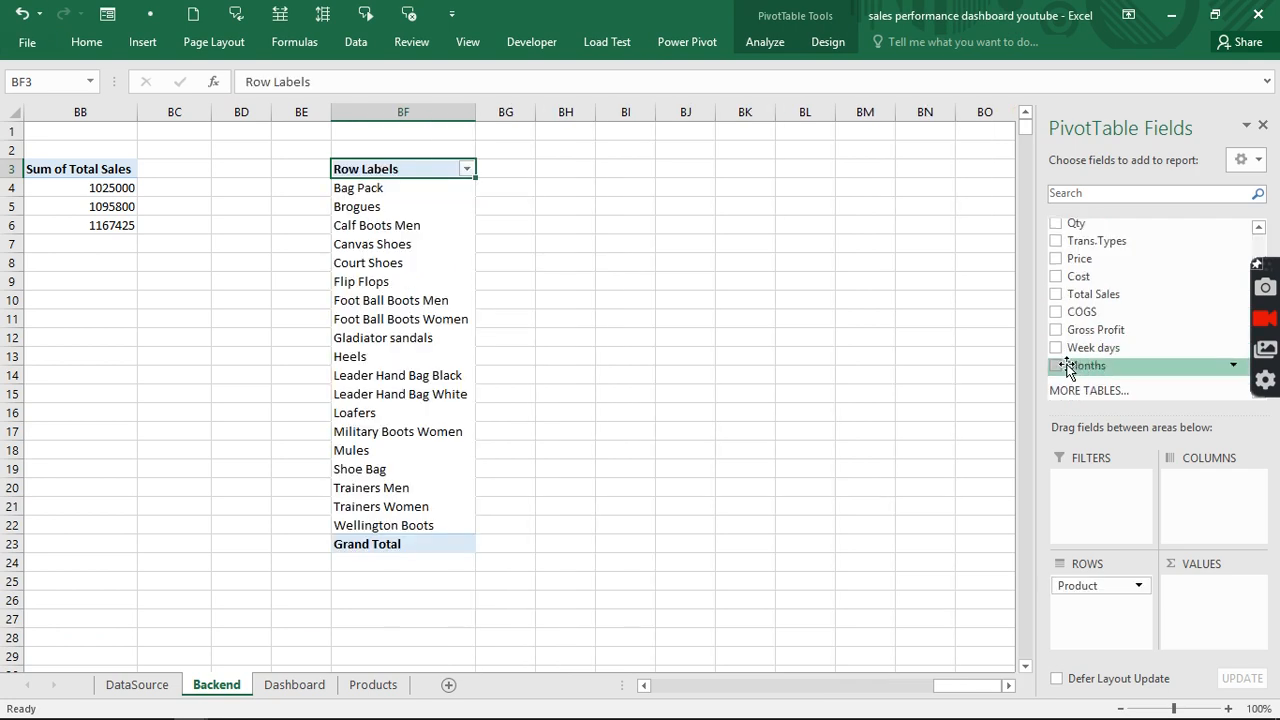
{"action": "left_click", "coordinate": [1058, 295]}
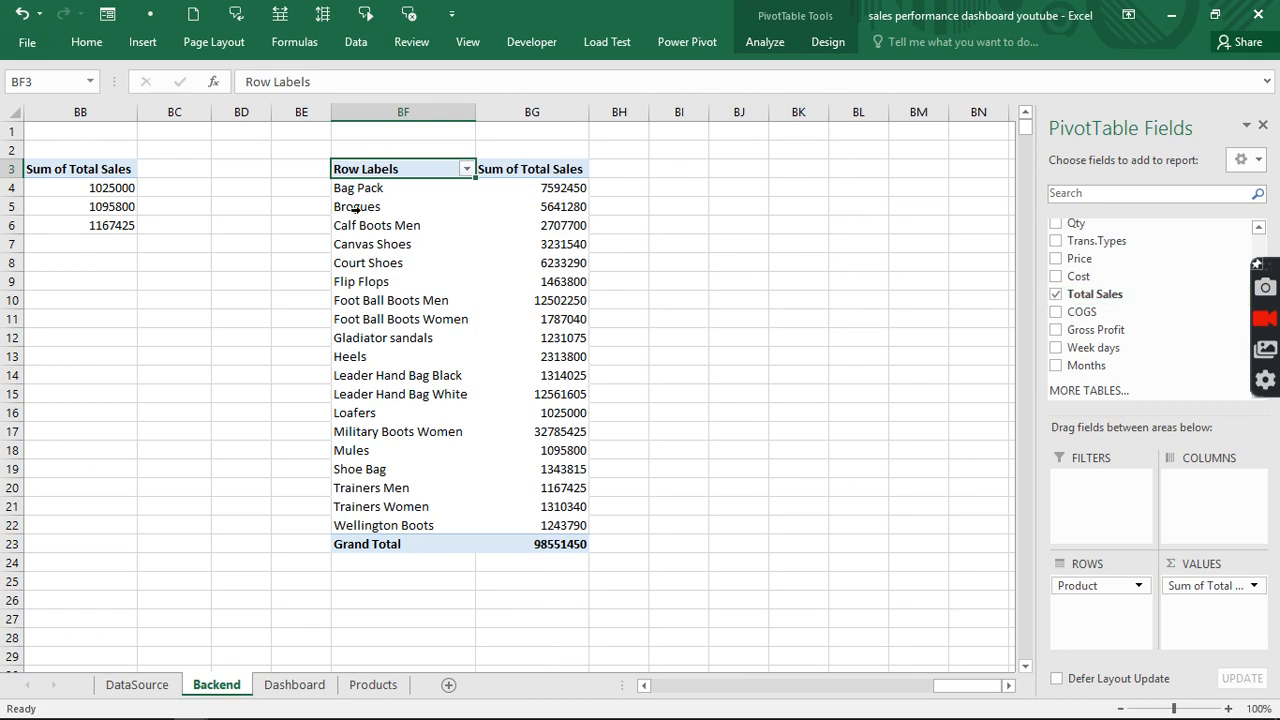
Turn off grand totals for rows and columns and show the product PivotTable in tabular form.
{"action": "left_click", "coordinate": [355, 208]}
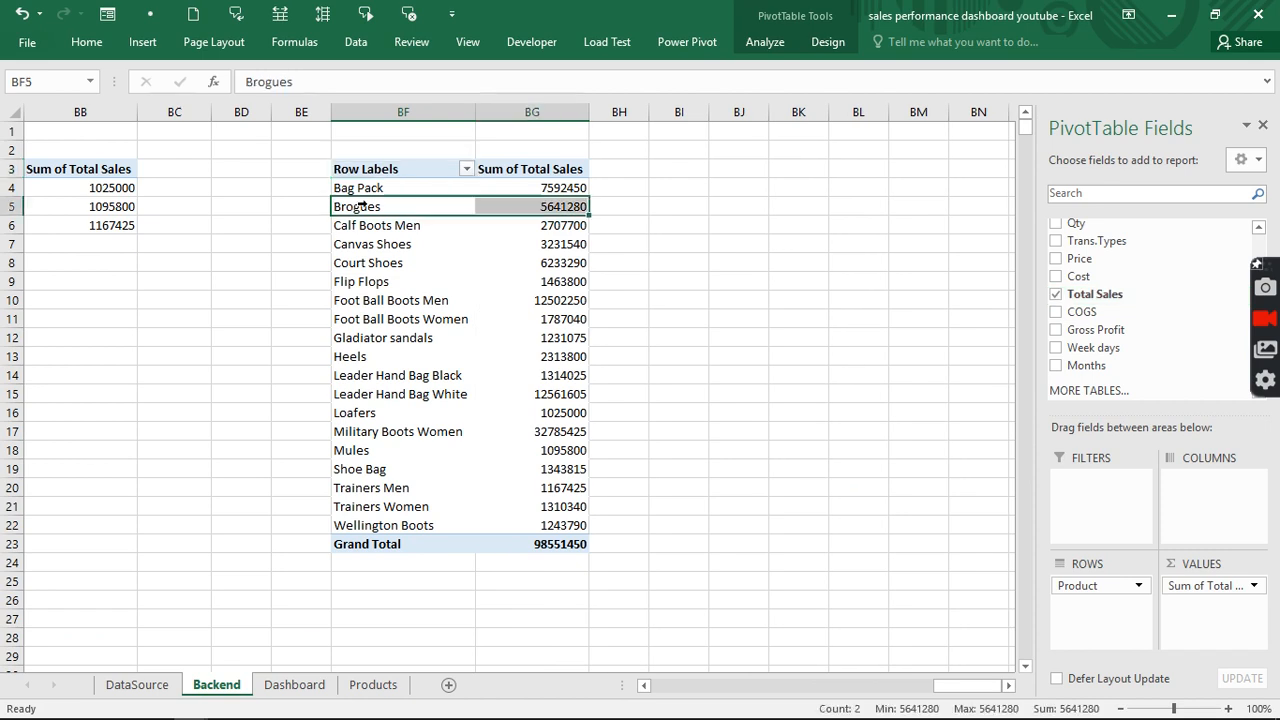
{"action": "left_click", "coordinate": [828, 44]}
{"action": "left_click", "coordinate": [74, 90]}
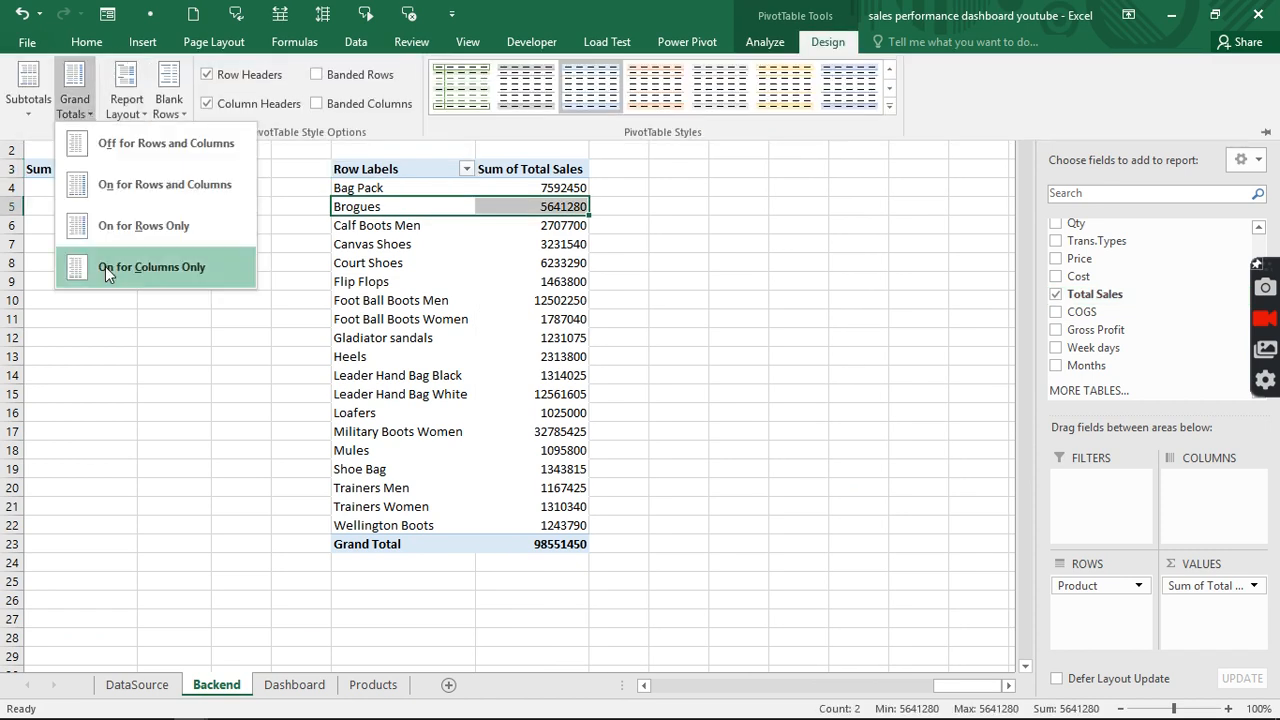
{"action": "left_click", "coordinate": [132, 143]}
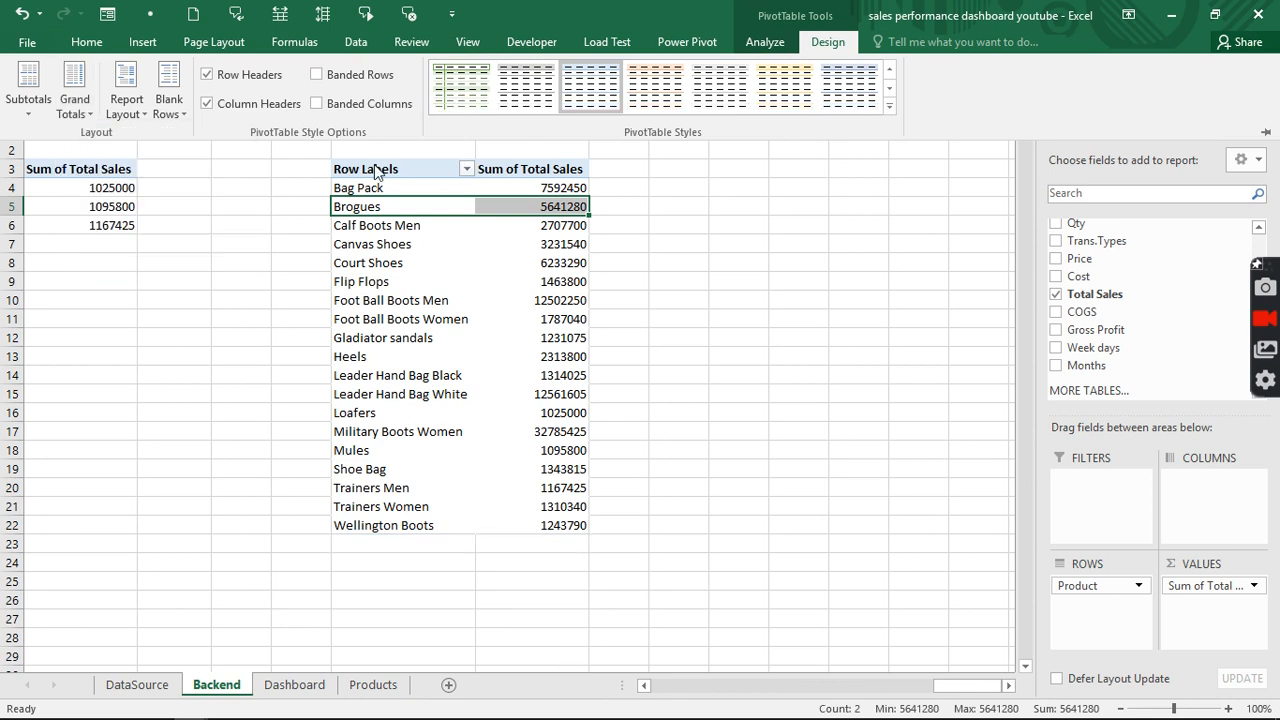
{"action": "left_click", "coordinate": [121, 110]}
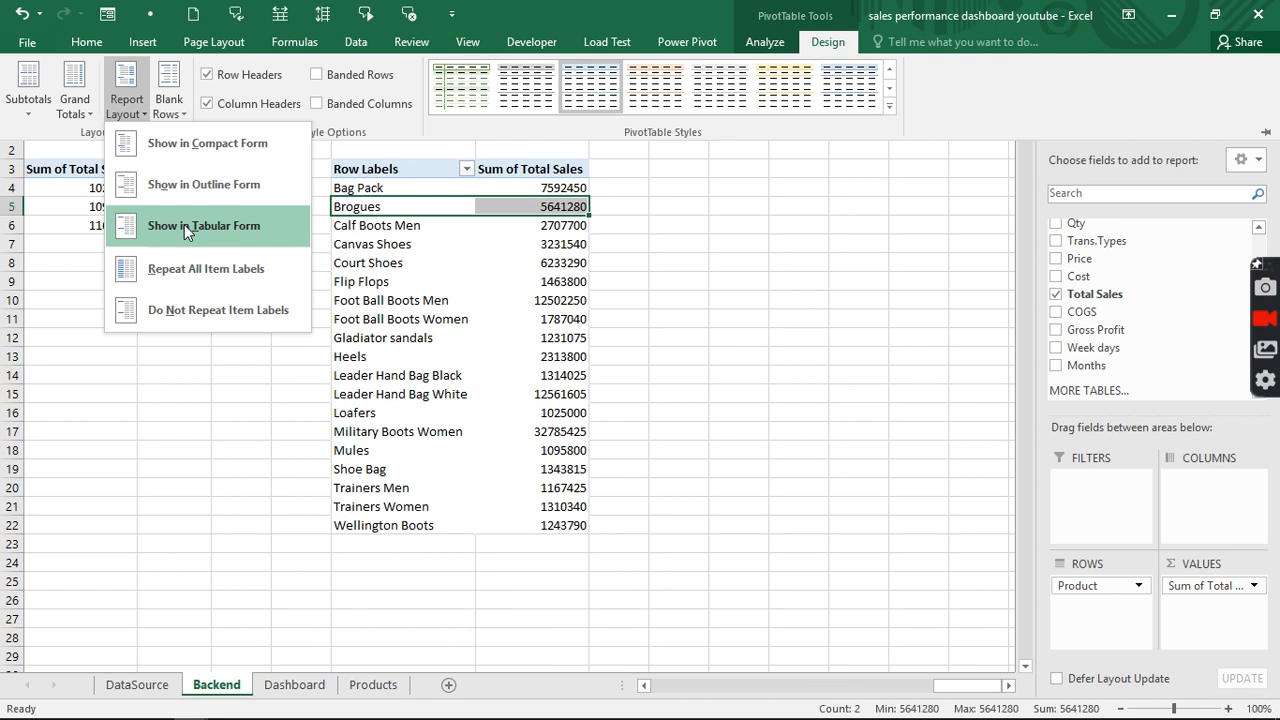
{"action": "left_click", "coordinate": [184, 224]}
{"action": "key", "text": "ctrl+F1"}
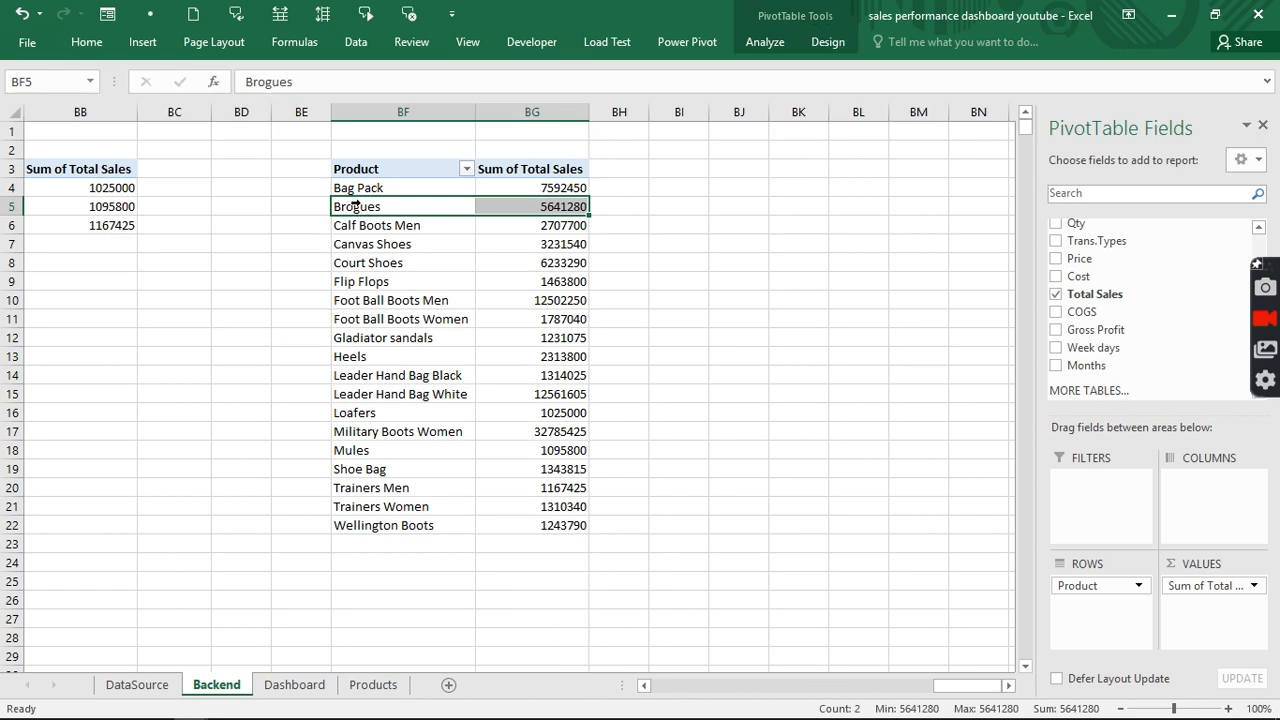
Filter the PivotTable's Product field to the top 3 items by Sum of Total Sales.
{"action": "right_click", "coordinate": [372, 208]}
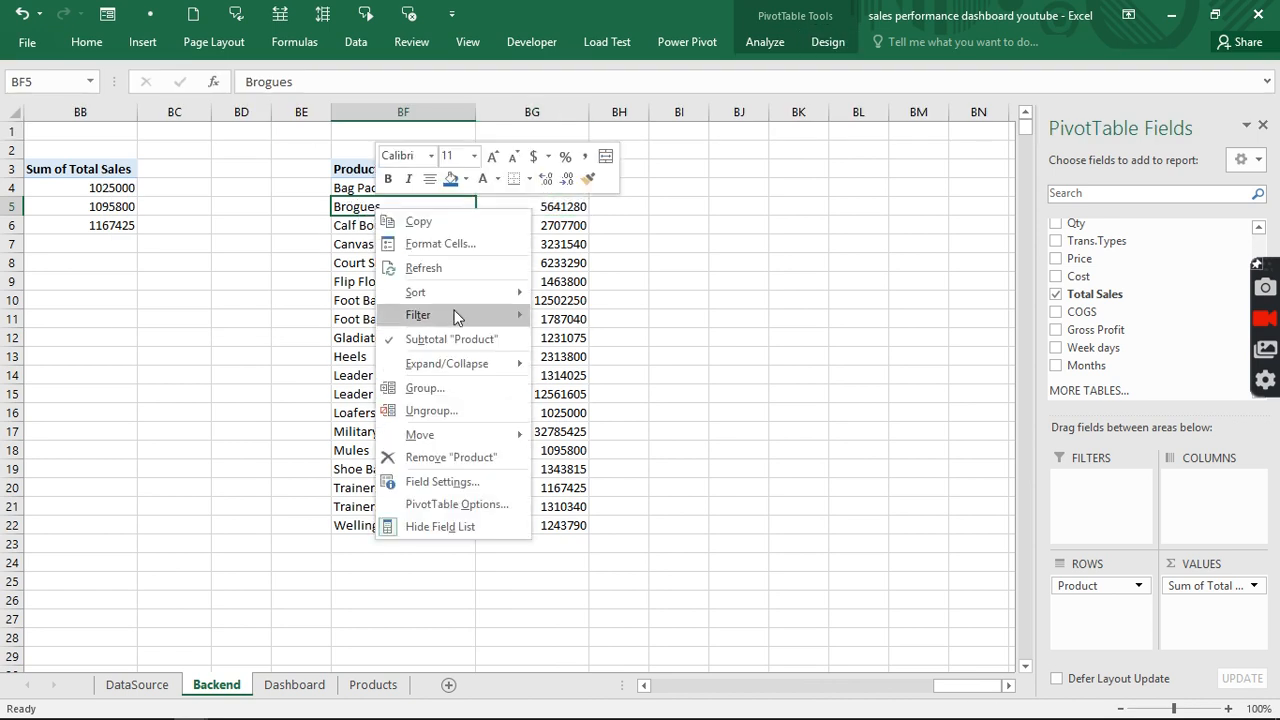
{"action": "mouse_move", "coordinate": [493, 314]}
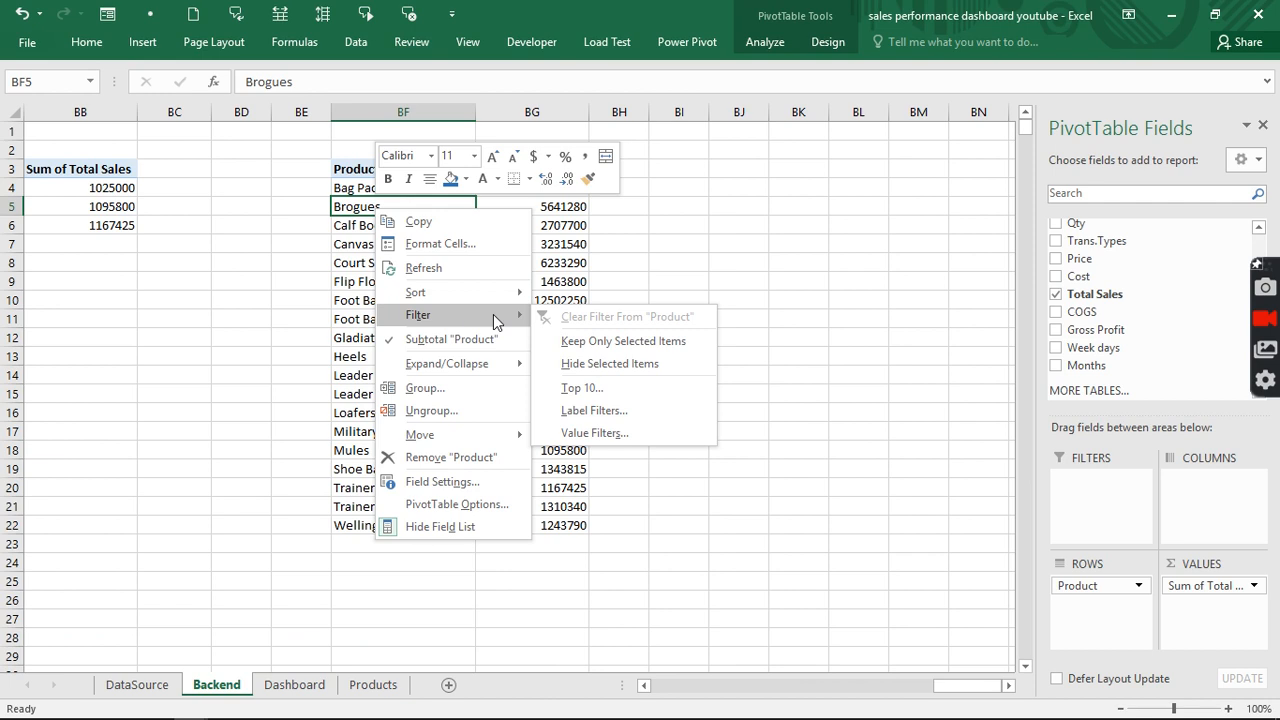
{"action": "left_click", "coordinate": [585, 388]}
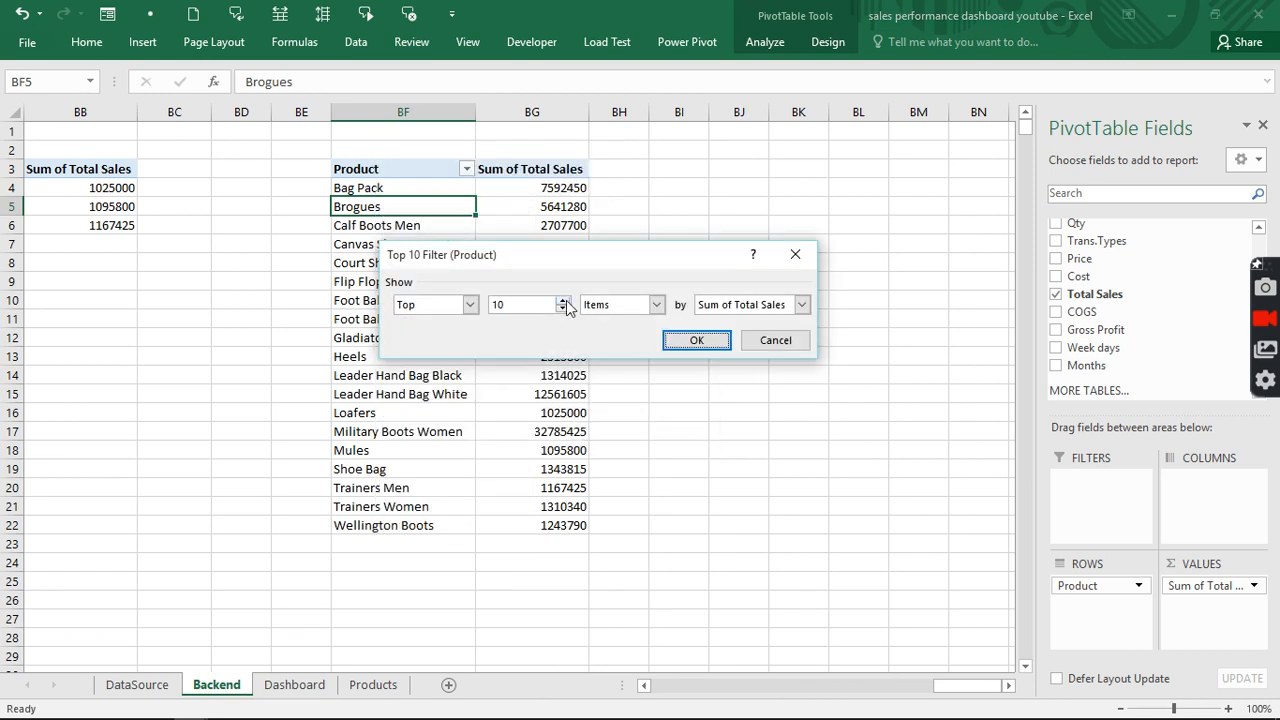
{"action": "left_click", "coordinate": [563, 310]}
{"action": "left_click", "coordinate": [563, 310]}
{"action": "left_click", "coordinate": [563, 310]}
{"action": "left_click", "coordinate": [563, 310]}
{"action": "left_click", "coordinate": [563, 310]}
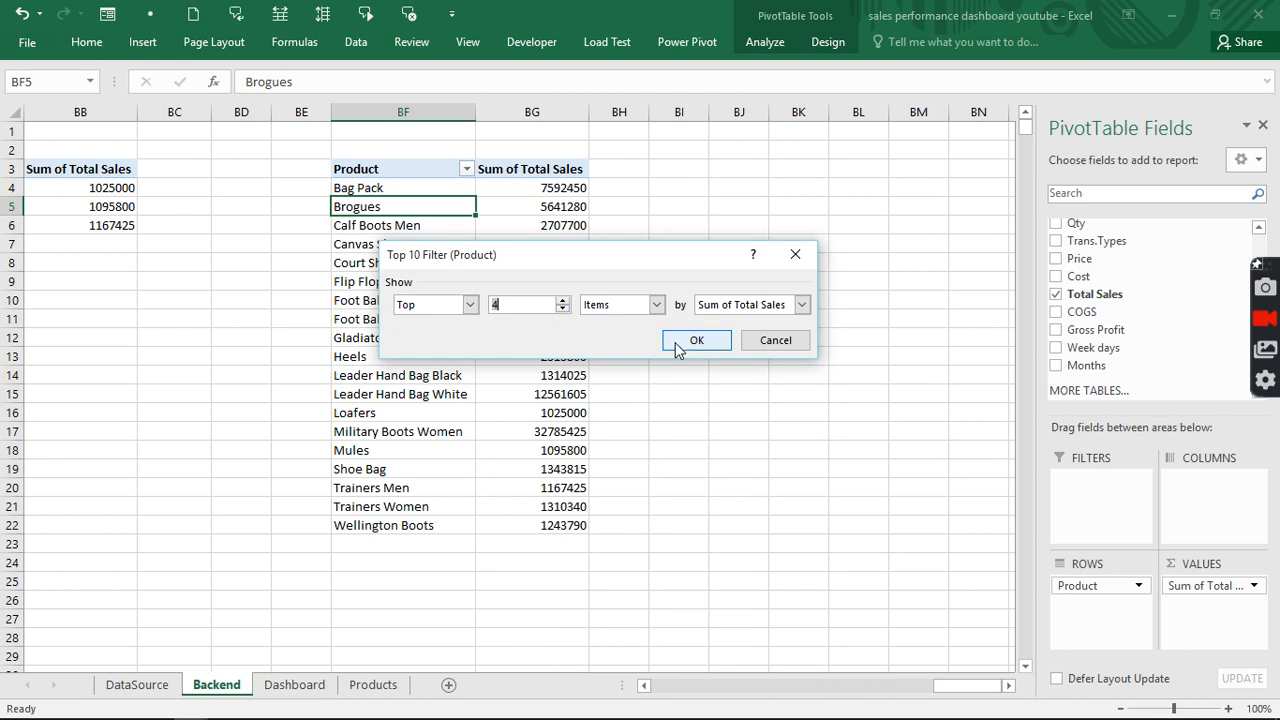
{"action": "left_click", "coordinate": [563, 310]}
{"action": "left_click", "coordinate": [689, 345]}
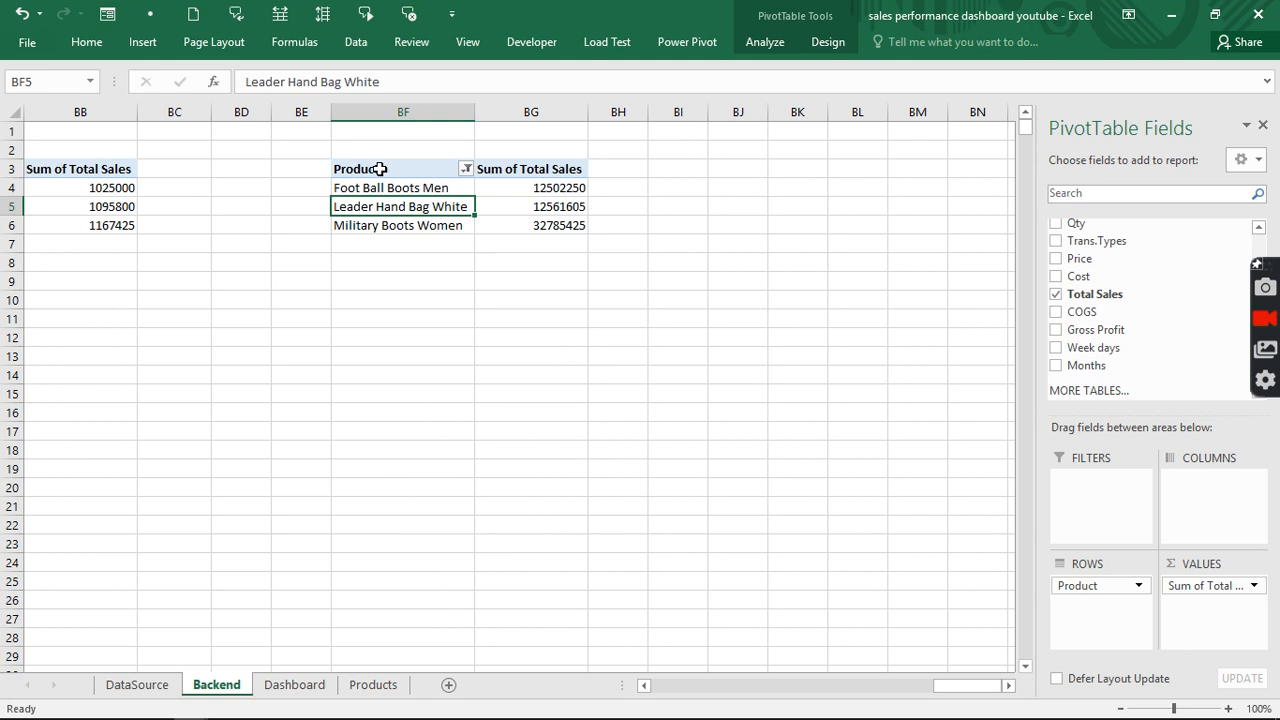
Copy the filtered product PivotTable in BF3:BG6 and paste it at BJ3.
{"action": "left_click_drag", "start_coordinate": [380, 169], "coordinate": [553, 220]}
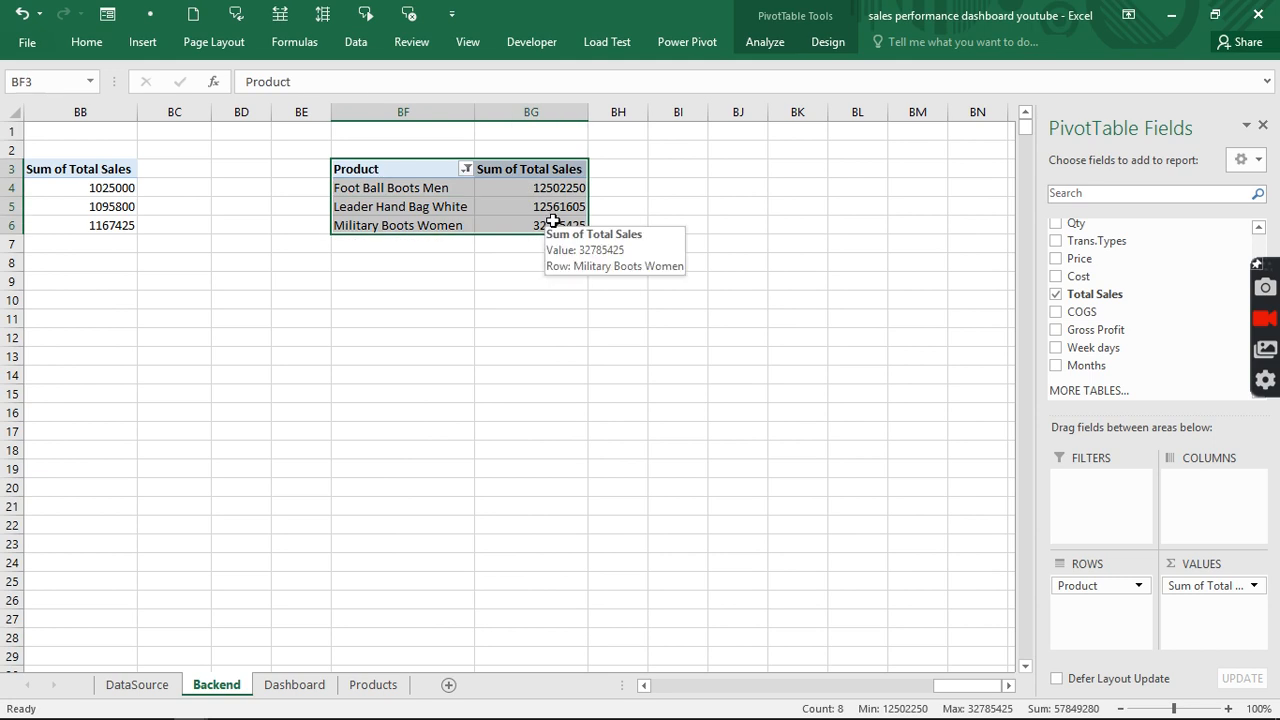
{"action": "key", "text": "ctrl+c"}
{"action": "left_click", "coordinate": [718, 169]}
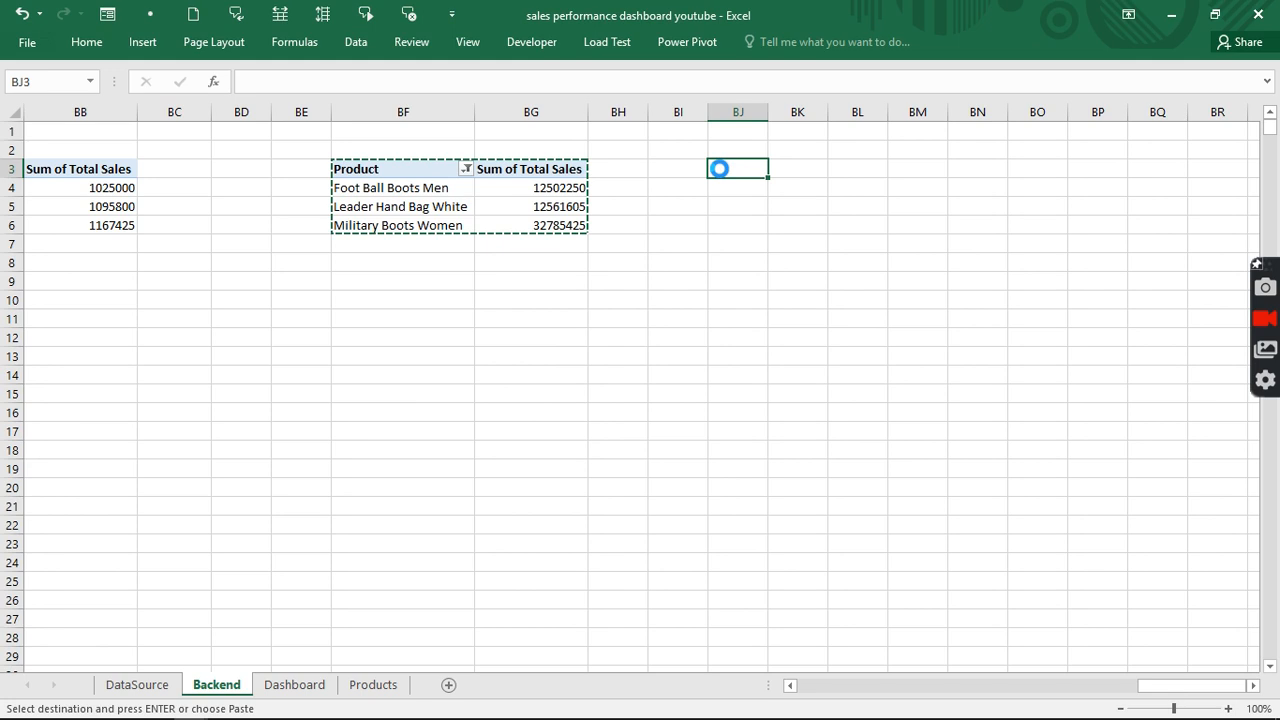
Filter the PivotTable at BJ3 to the bottom 3 products by Sum of Total Sales.
{"action": "right_click", "coordinate": [738, 188]}
{"action": "mouse_move", "coordinate": [804, 291]}
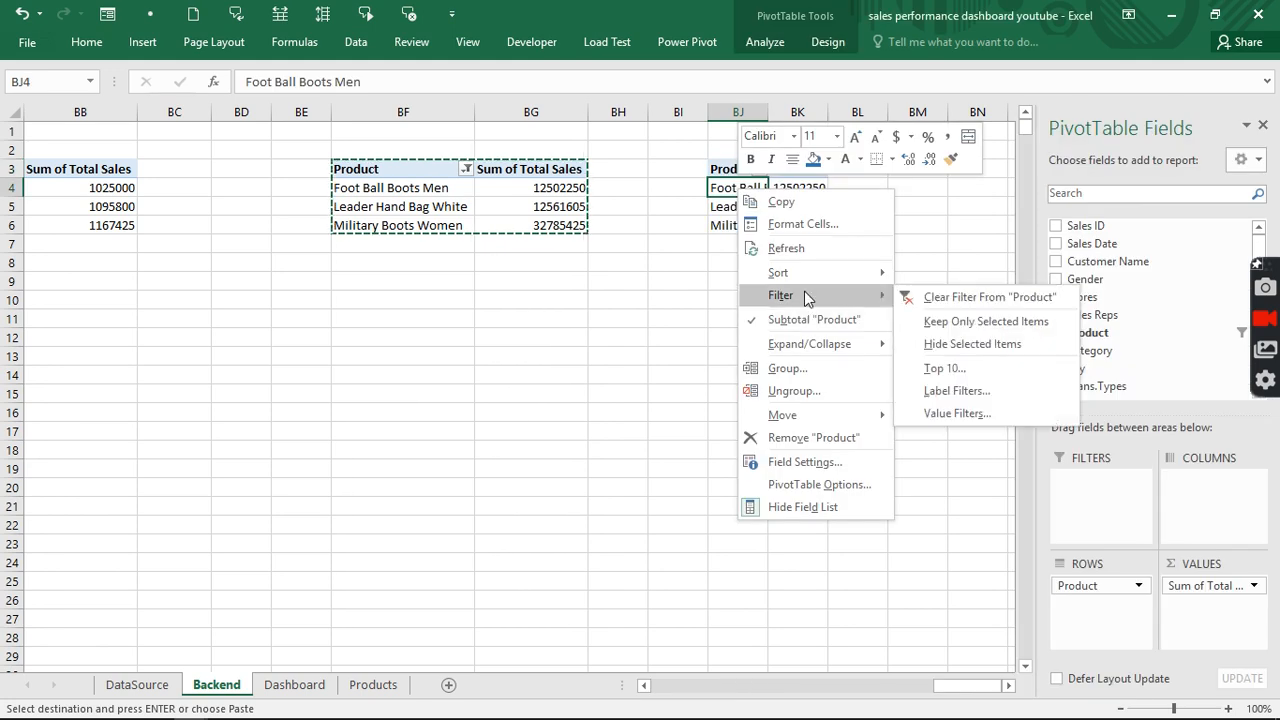
{"action": "left_click", "coordinate": [944, 368]}
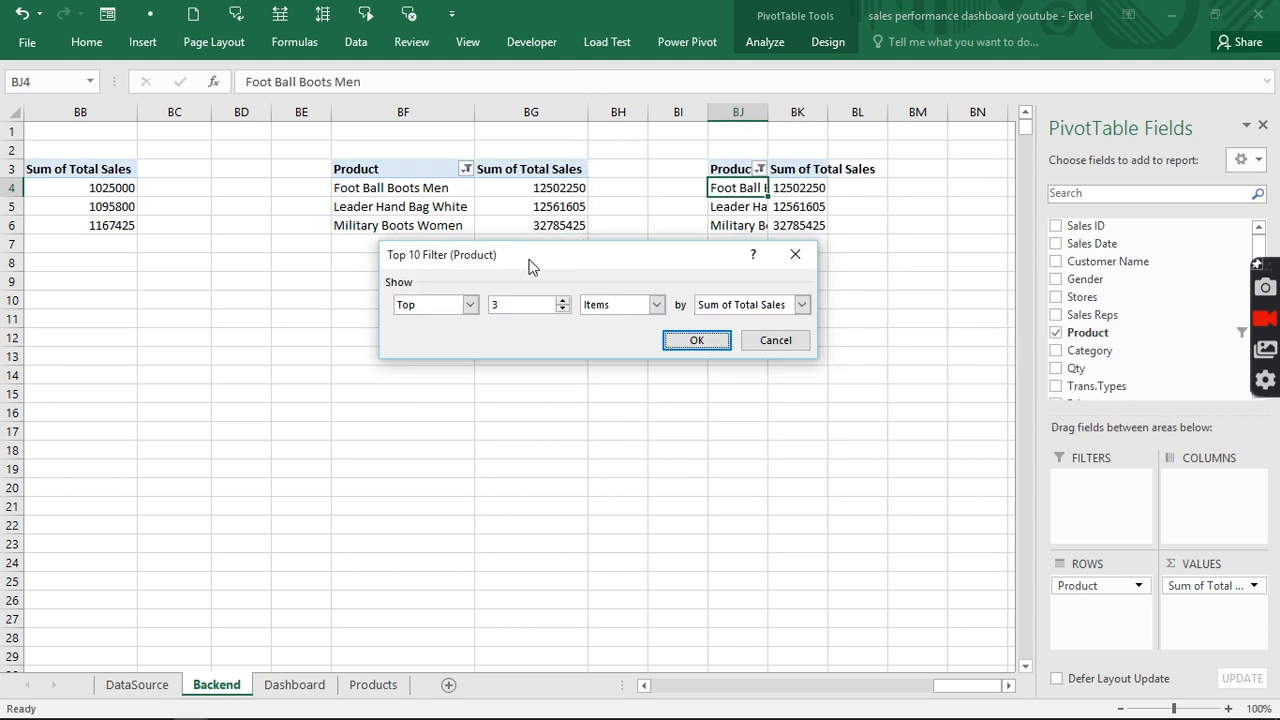
{"action": "left_click", "coordinate": [469, 304]}
{"action": "left_click", "coordinate": [427, 336]}
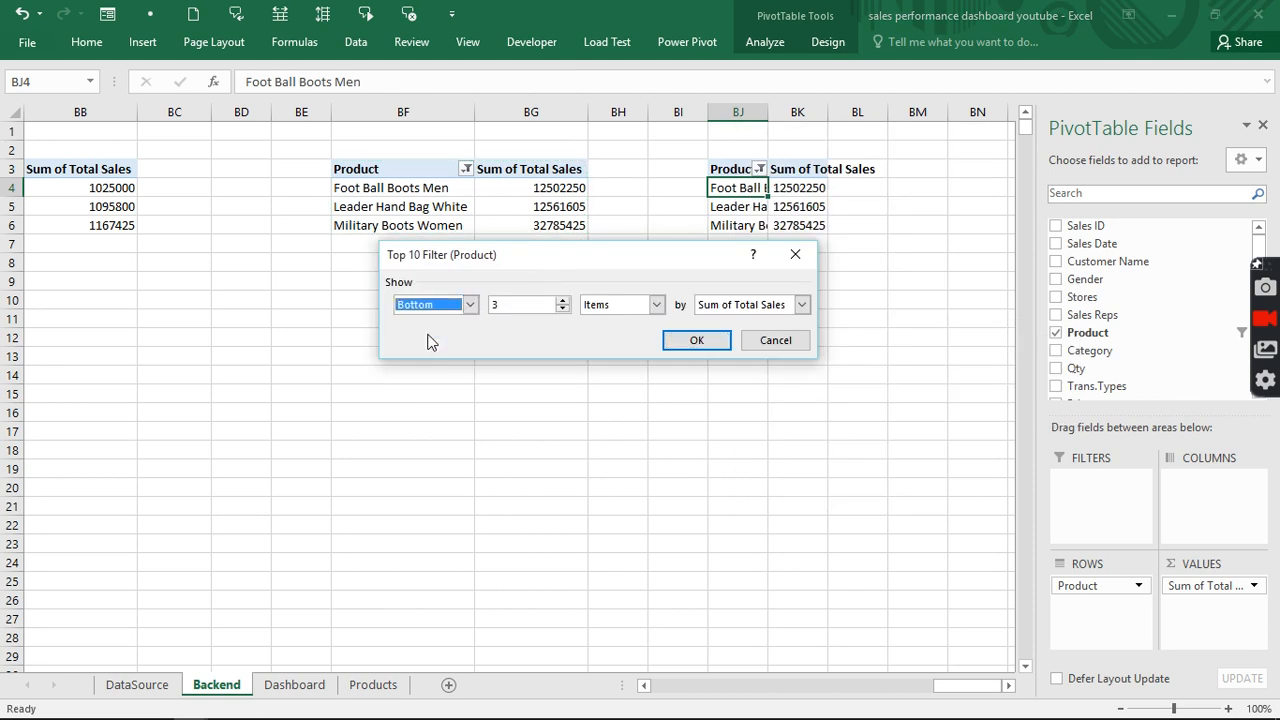
{"action": "left_click", "coordinate": [694, 340]}
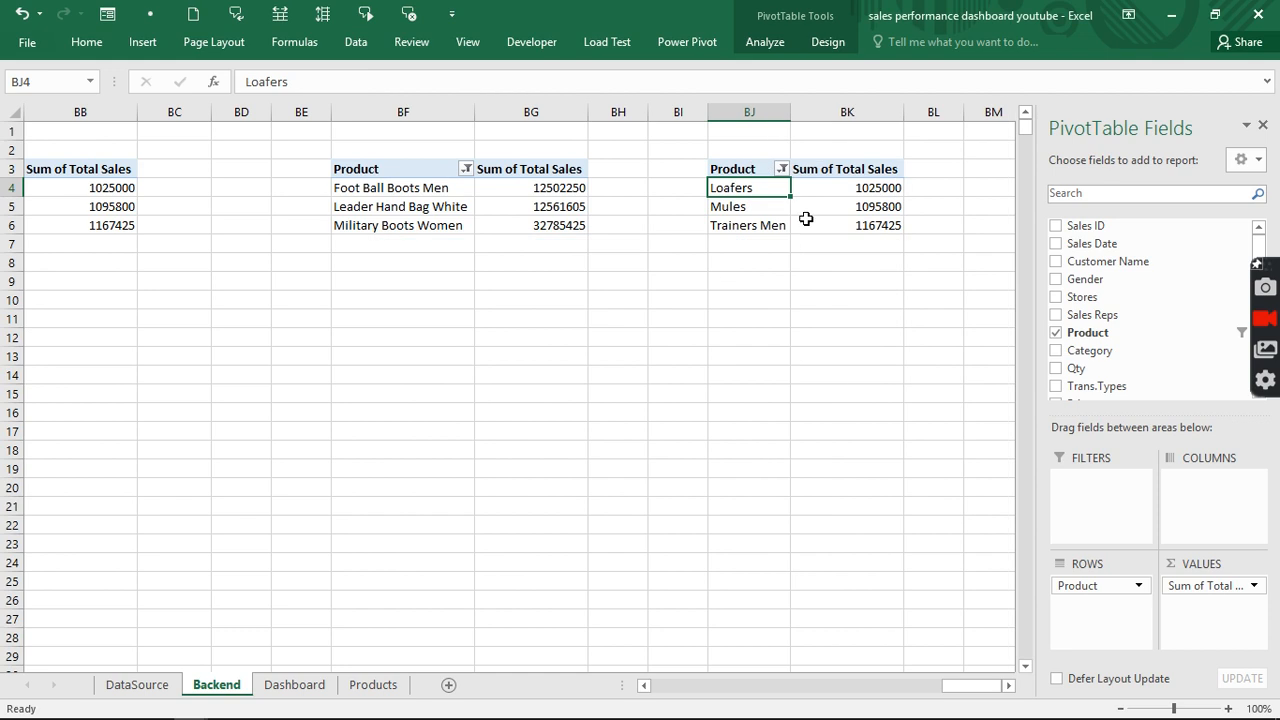
Insert a clustered column PivotChart based on the top 3 products PivotTable at BF3.
{"action": "left_click", "coordinate": [432, 190]}
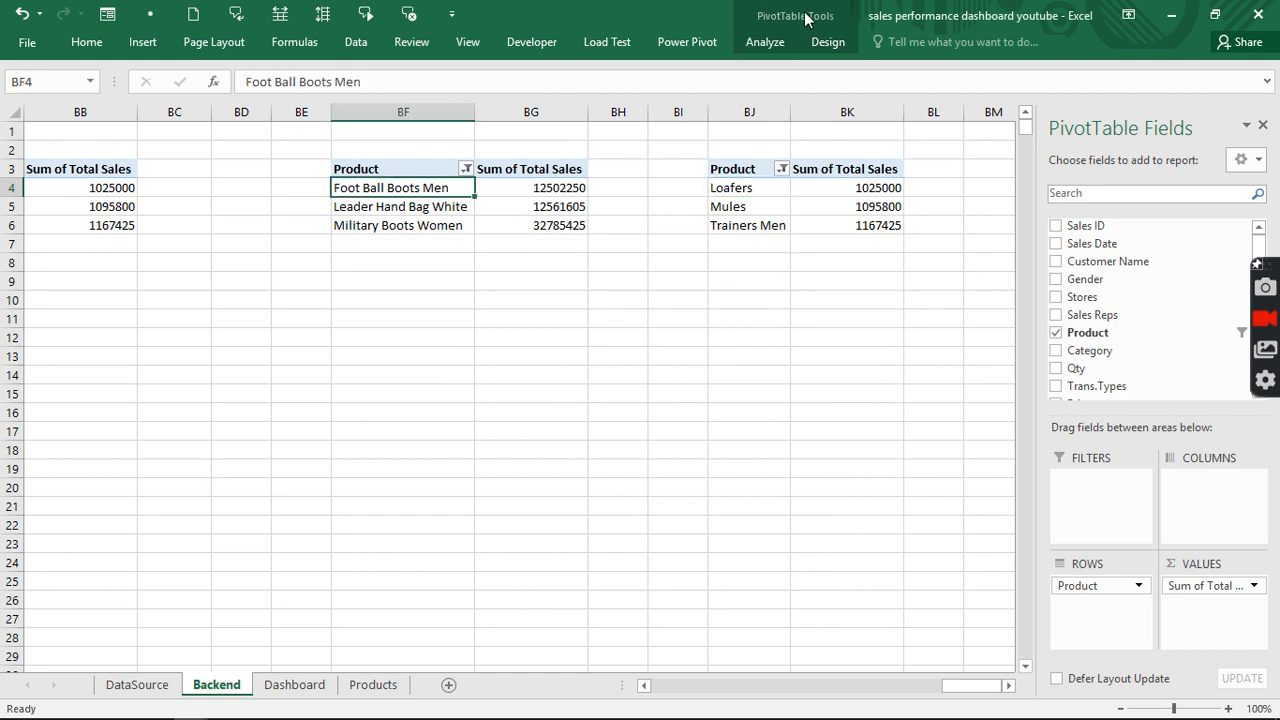
{"action": "left_click", "coordinate": [752, 42]}
{"action": "left_click", "coordinate": [985, 88]}
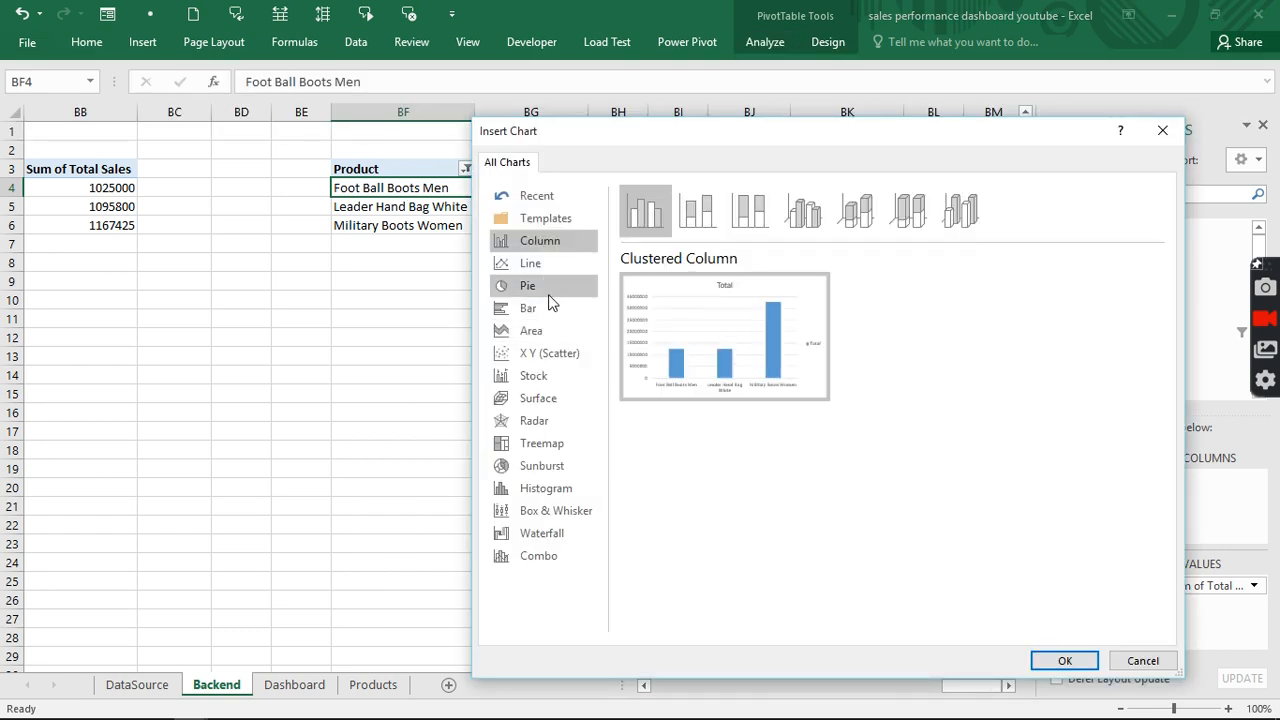
{"action": "left_click", "coordinate": [1065, 661]}
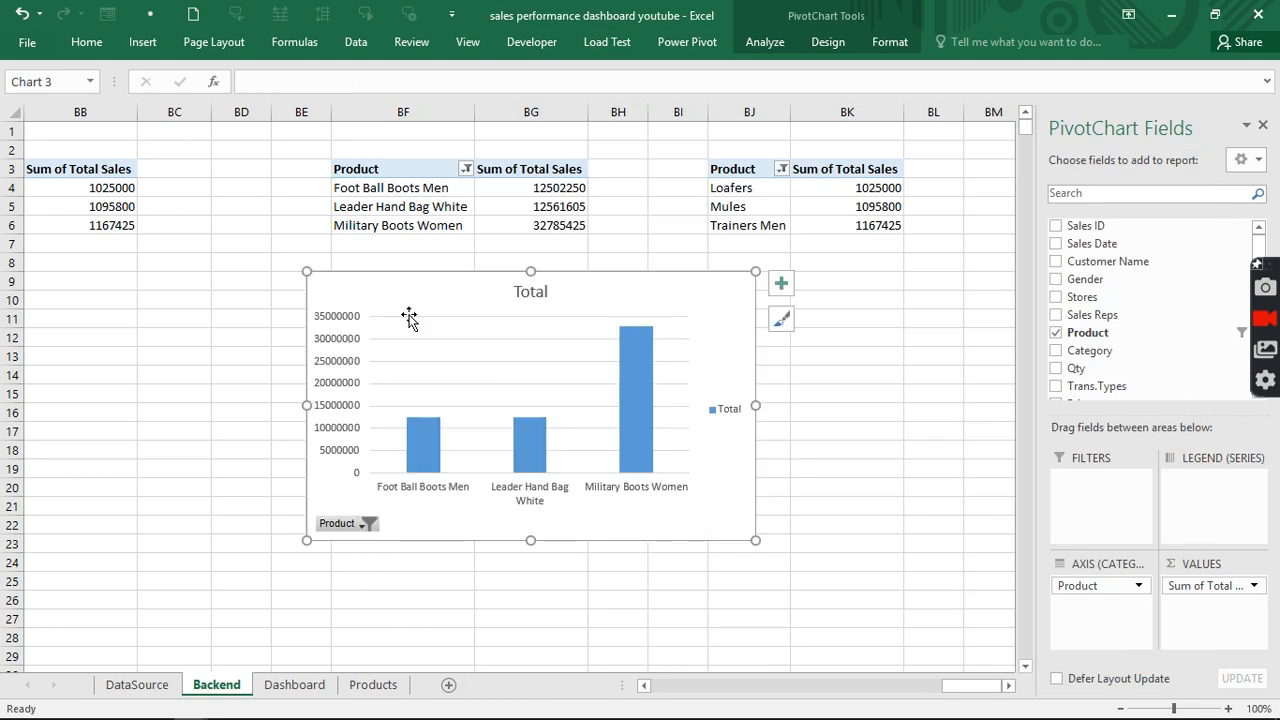
Delete the vertical axis and the major gridlines from the top products chart, undoing any accidental deletion of the whole chart.
{"action": "left_click", "coordinate": [340, 319]}
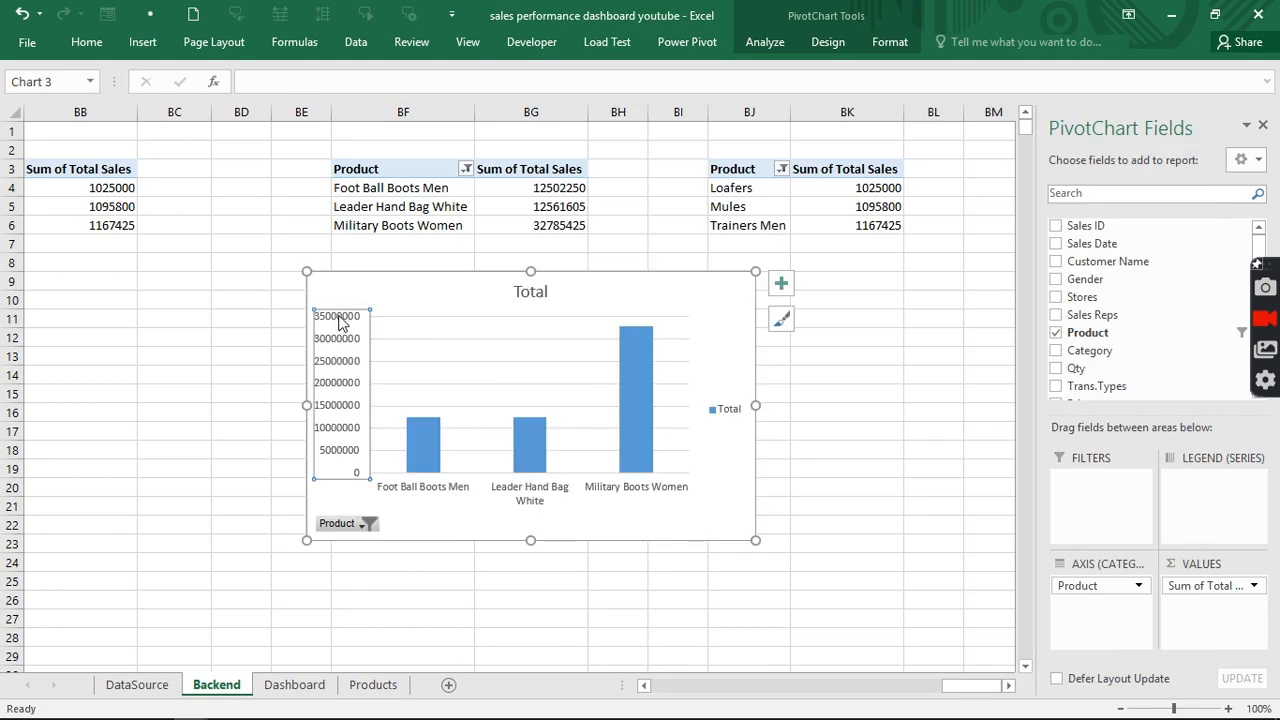
{"action": "left_click", "coordinate": [390, 343]}
{"action": "key", "text": "Delete"}
{"action": "key", "text": "Delete"}
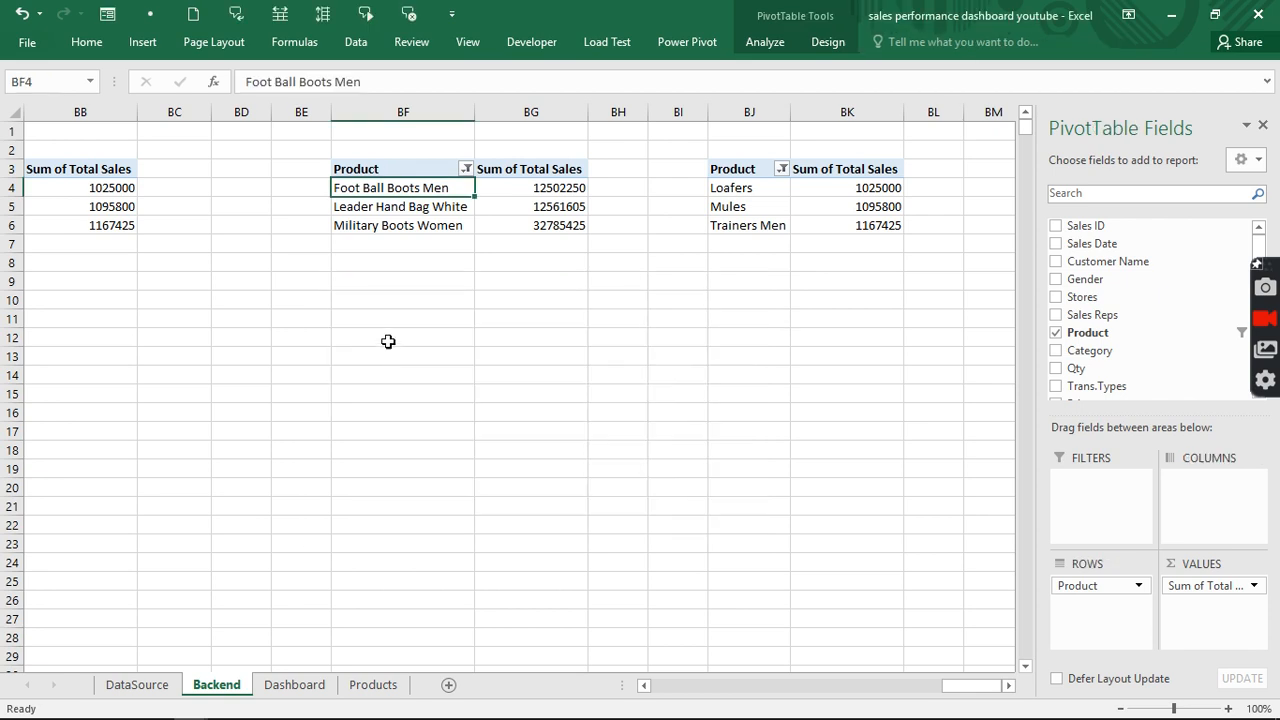
{"action": "key", "text": "ctrl+z"}
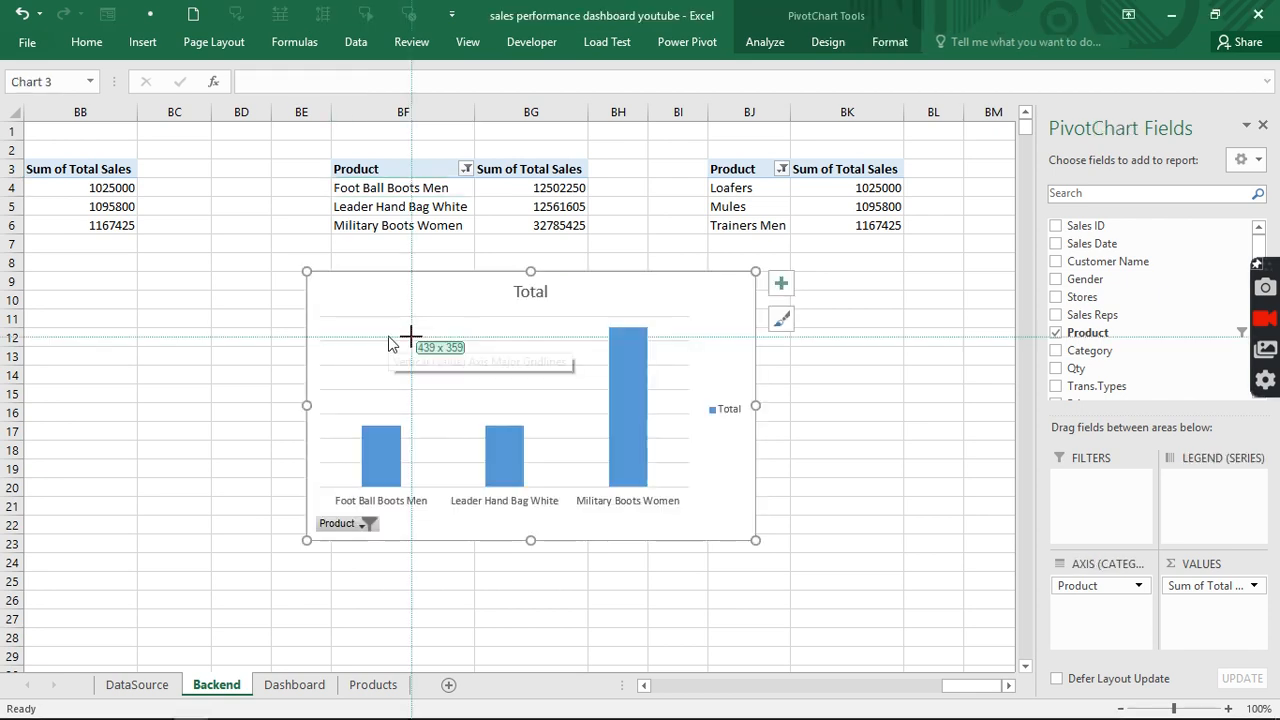
{"action": "key", "text": "Delete"}
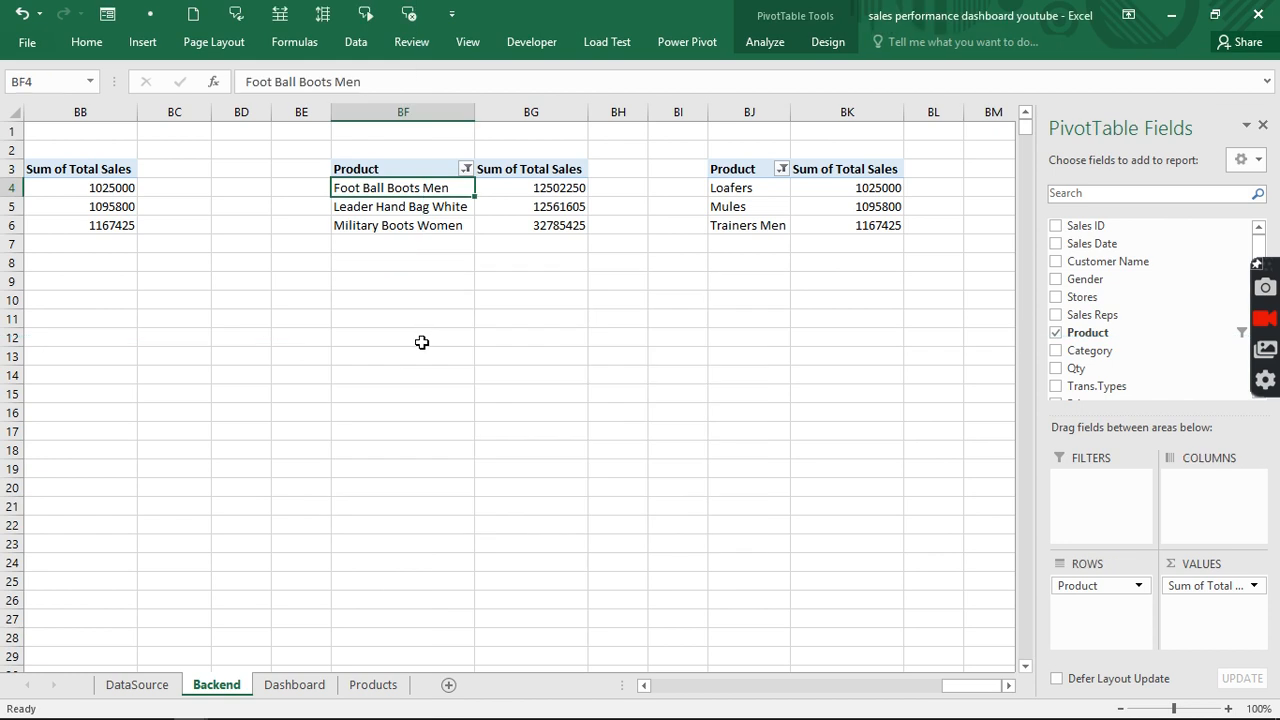
{"action": "key", "text": "ctrl+z"}
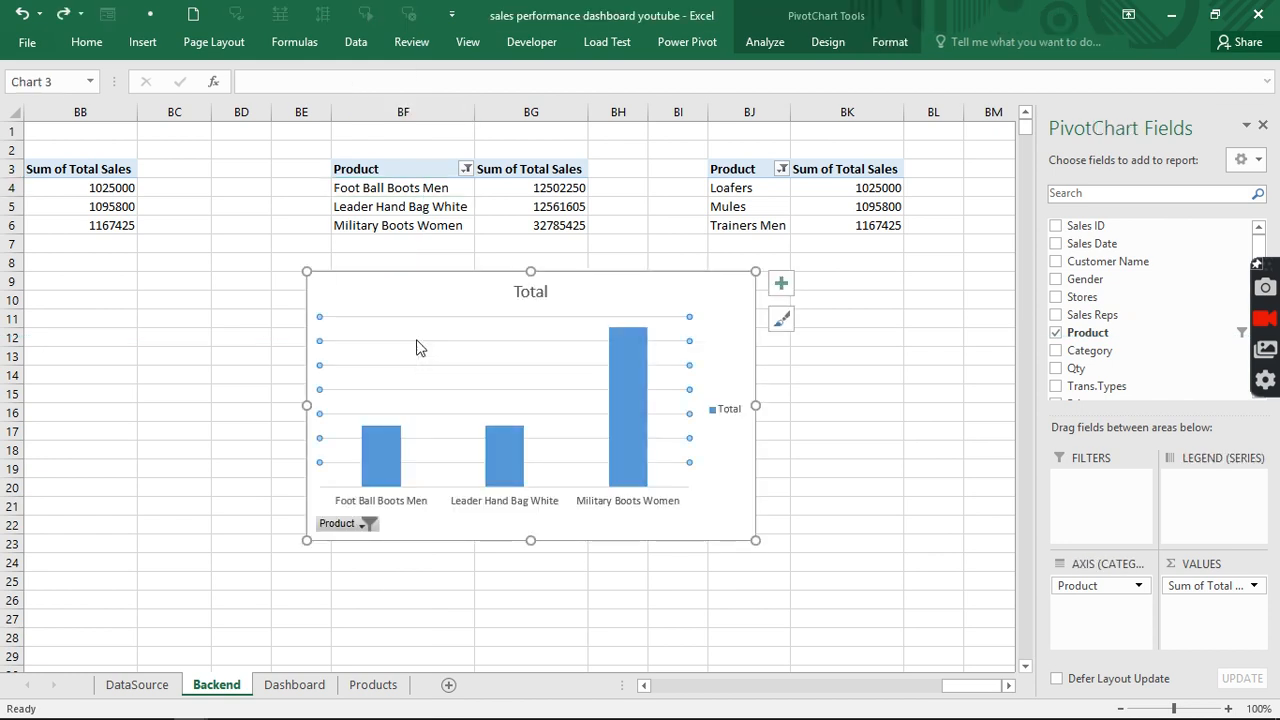
{"action": "key", "text": "Delete"}
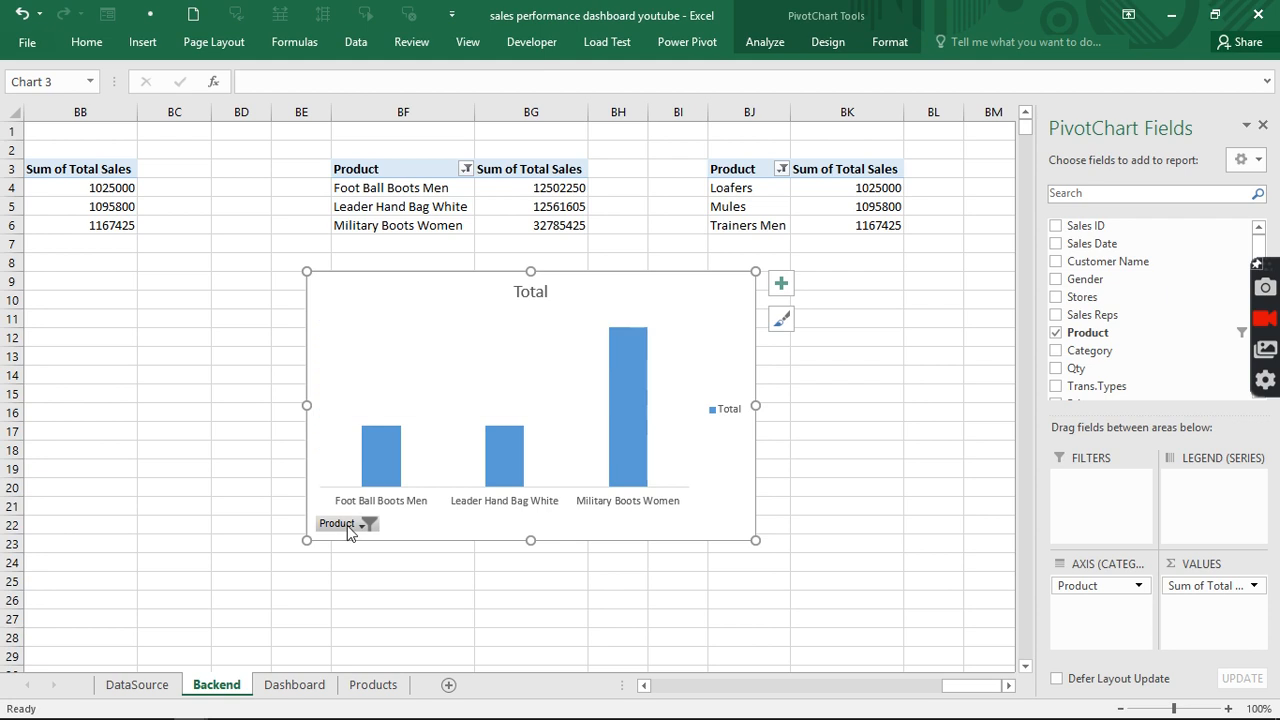
Hide the Product field button and delete the legend from the top 3 products chart.
{"action": "right_click", "coordinate": [347, 525]}
{"action": "left_click", "coordinate": [394, 453]}
{"action": "left_click", "coordinate": [734, 424]}
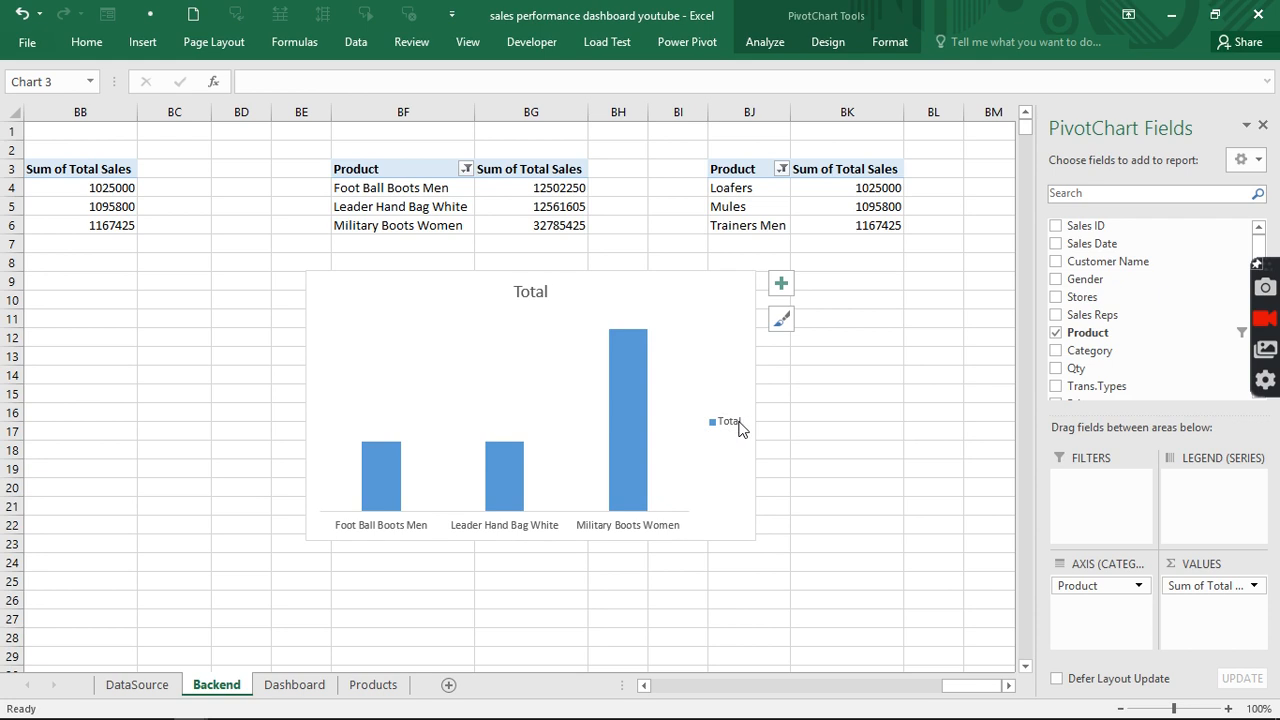
{"action": "key", "text": "Delete"}
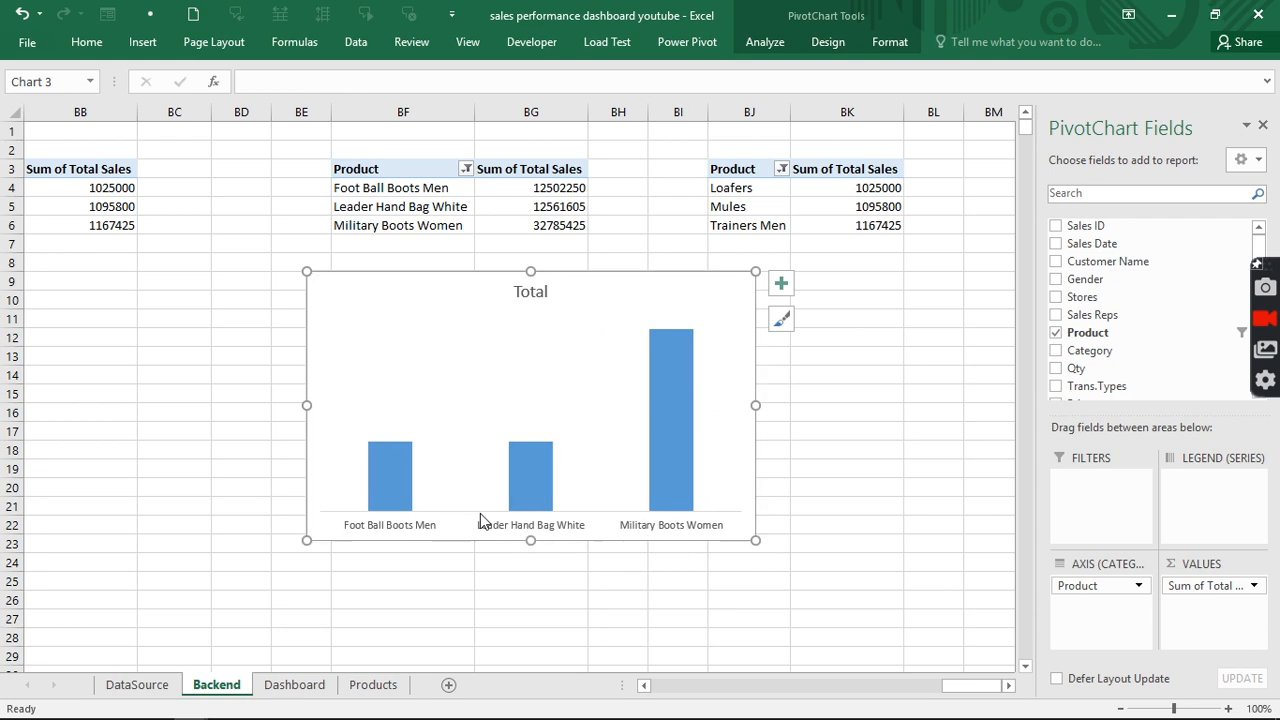
Set the column chart's title to "Top 3 Products" and format it in bold with the darkest blue theme color.
{"action": "left_click", "coordinate": [538, 293]}
{"action": "type", "text": "T"}
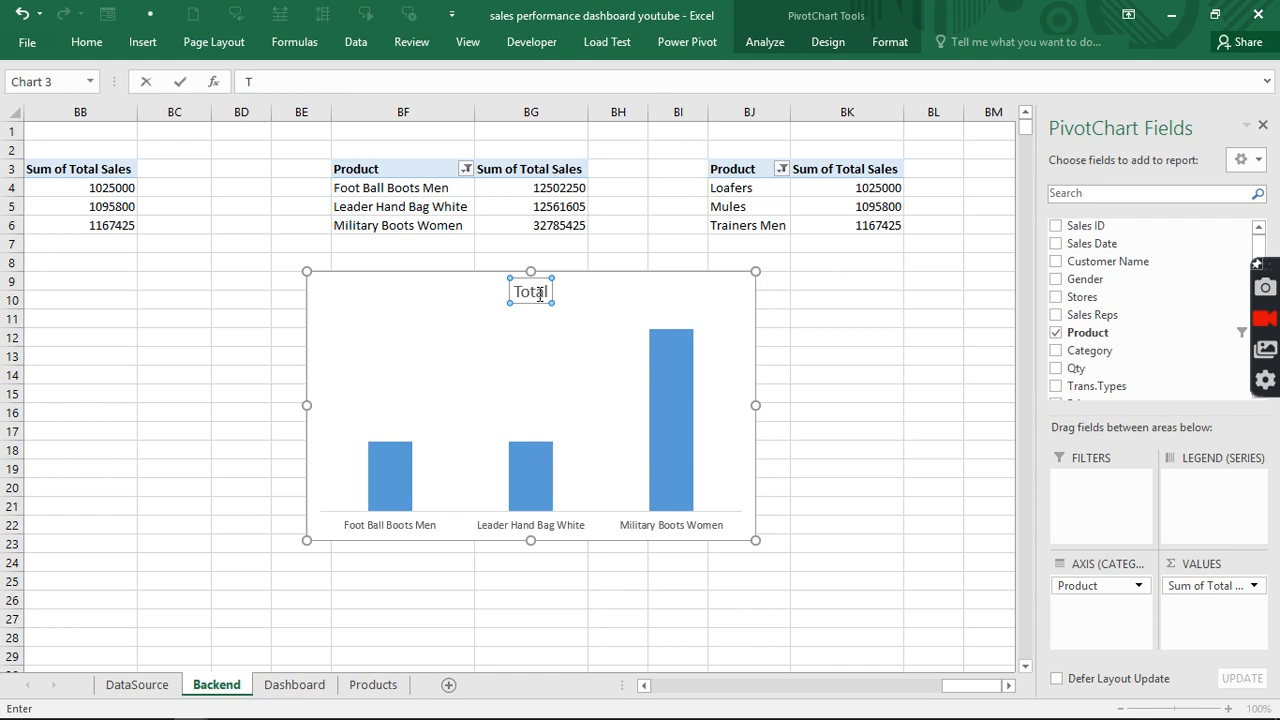
{"action": "type", "text": "op 3 Products"}
{"action": "key", "text": "Return"}
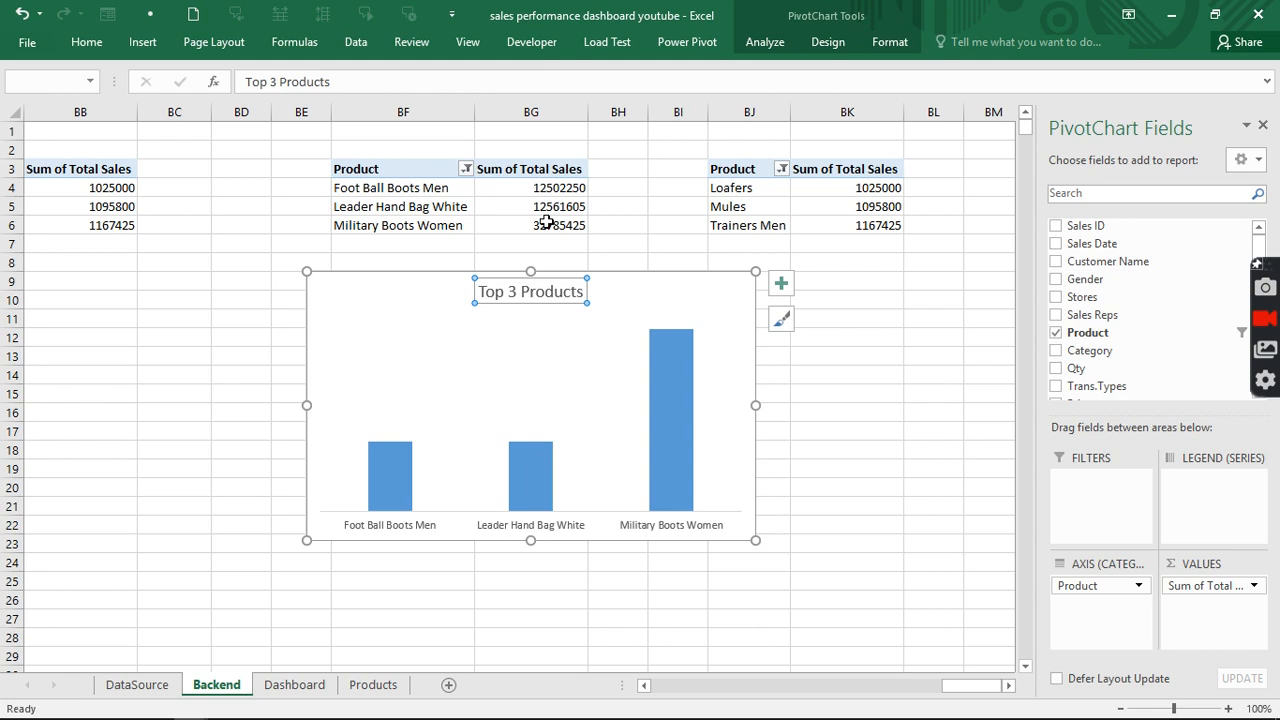
{"action": "left_click", "coordinate": [88, 45]}
{"action": "left_click", "coordinate": [331, 103]}
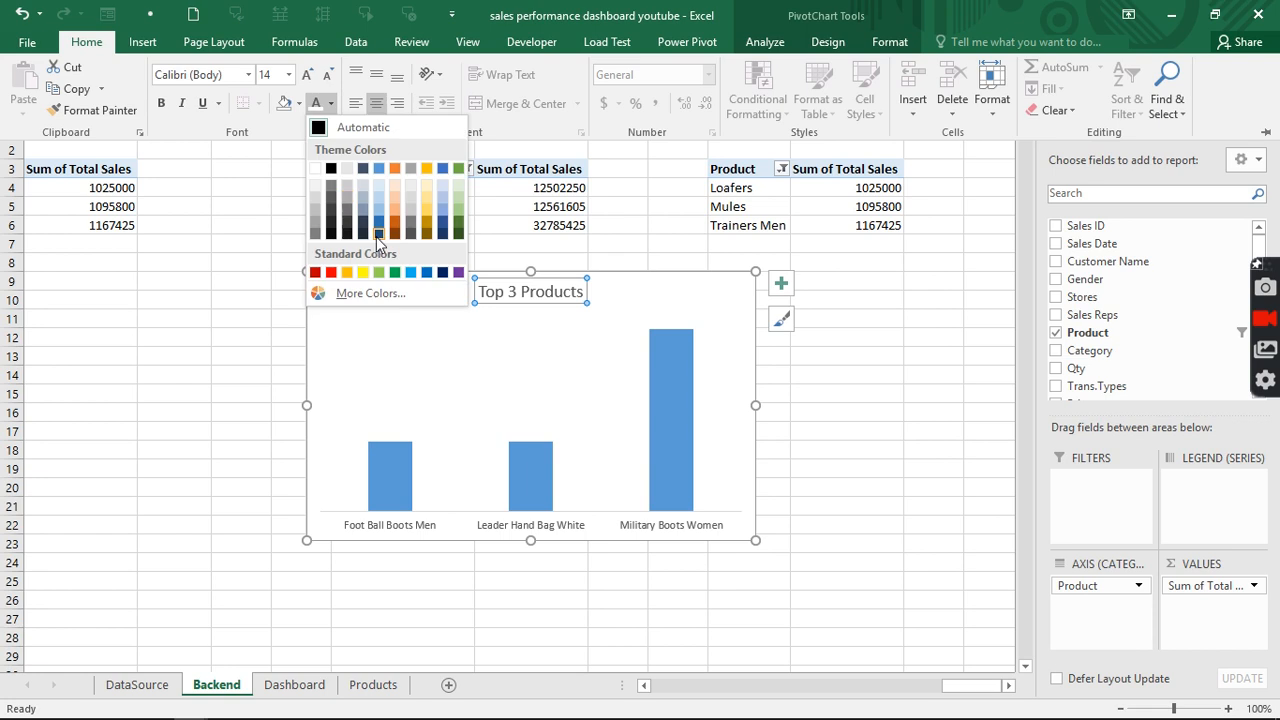
{"action": "left_click", "coordinate": [378, 234]}
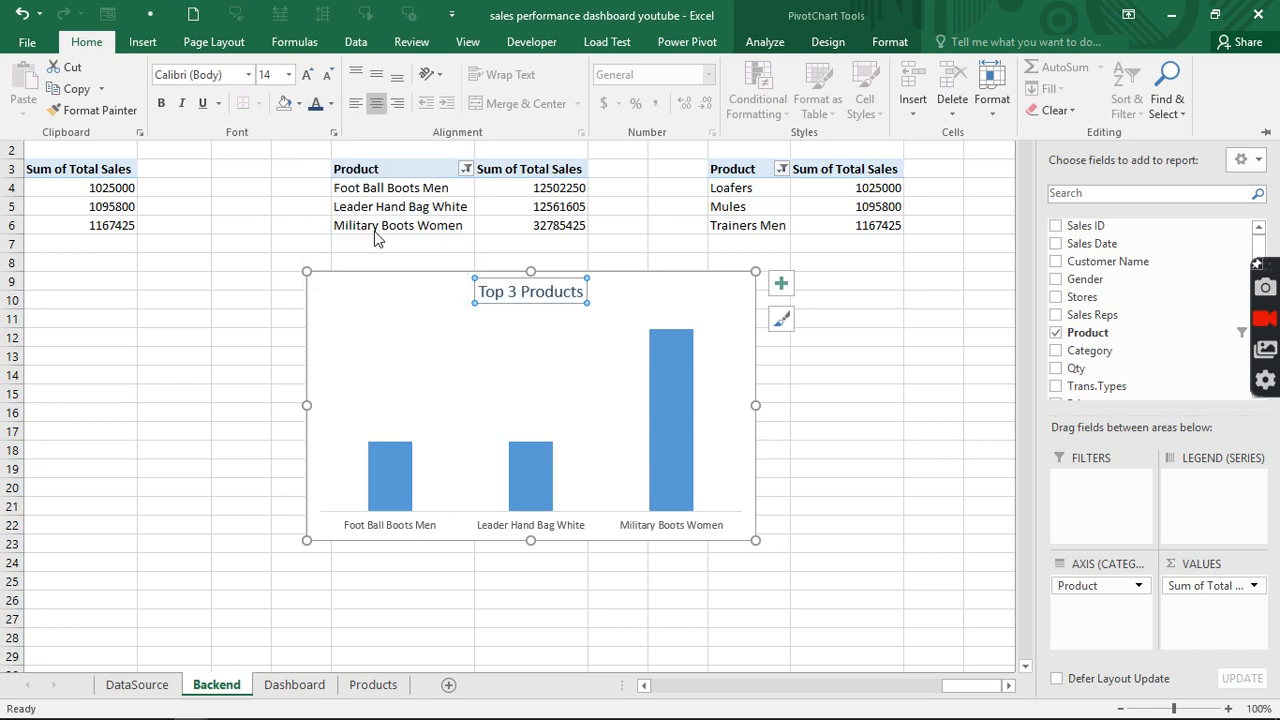
{"action": "left_click", "coordinate": [161, 104]}
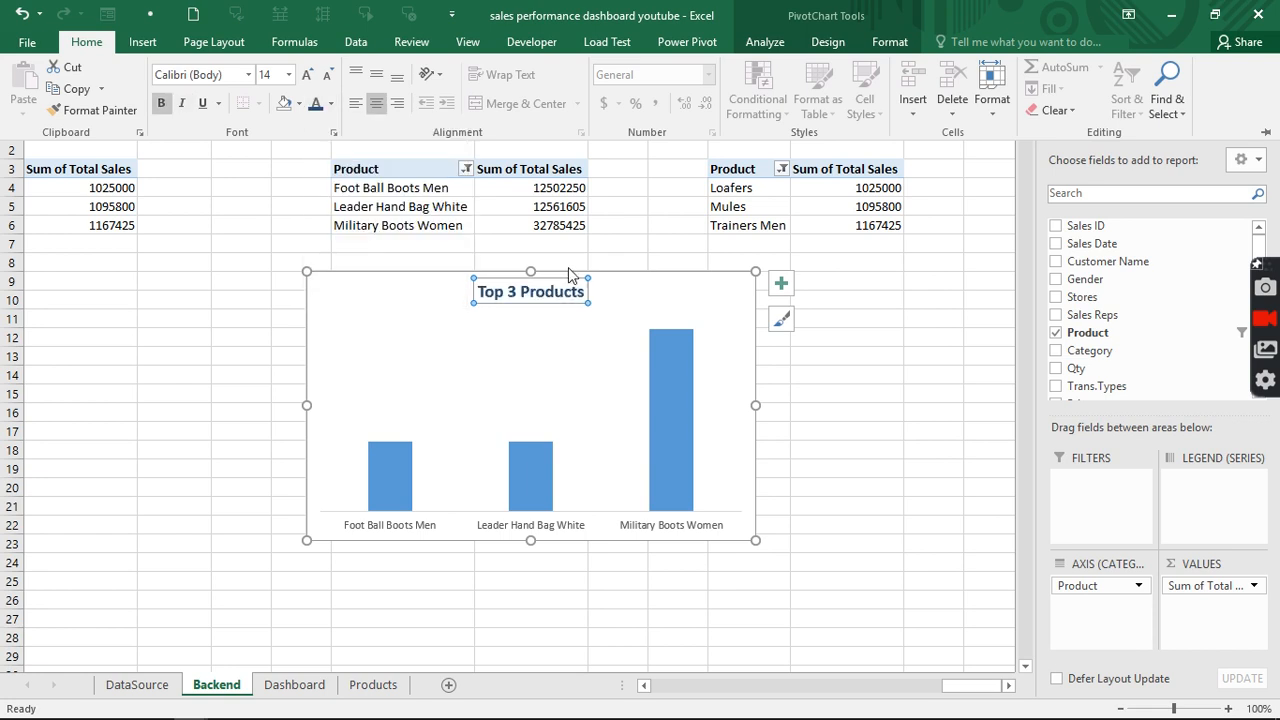
Shorten the Top 3 Products chart from its upper edge and move it from the Backend sheet to the Products sheet.
{"action": "left_click", "coordinate": [653, 271]}
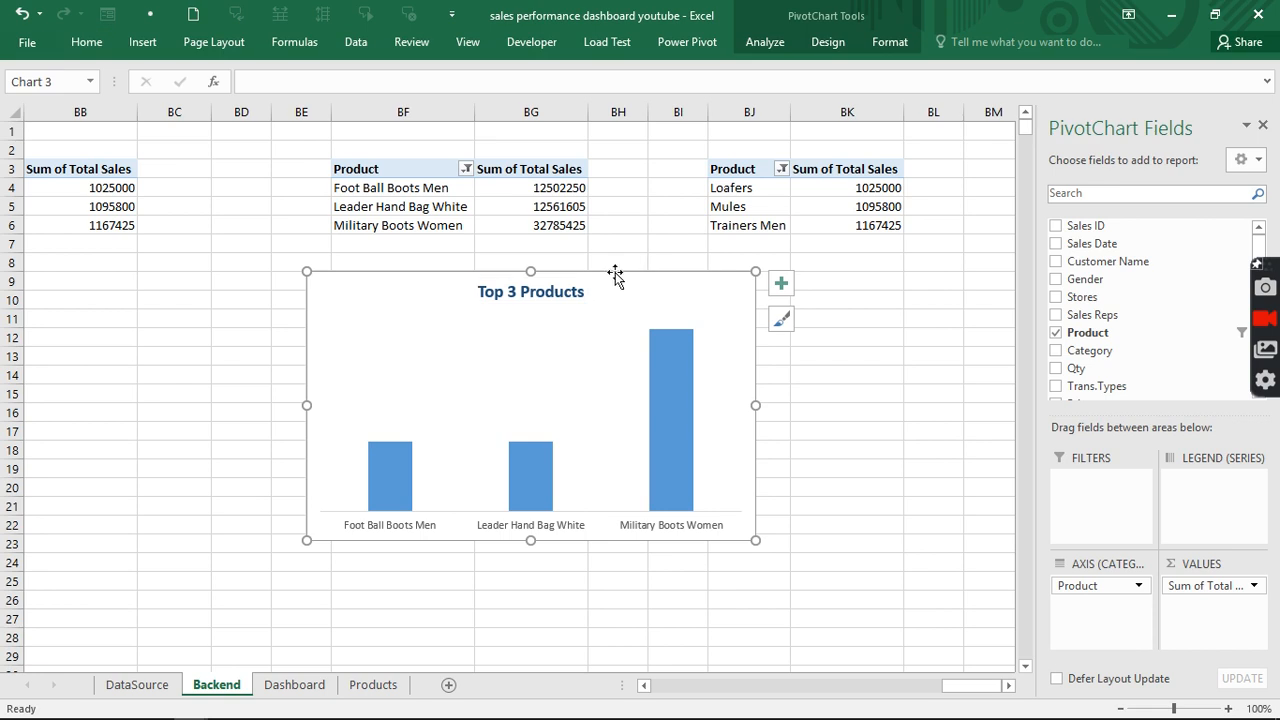
{"action": "left_click_drag", "start_coordinate": [530, 271], "coordinate": [530, 310]}
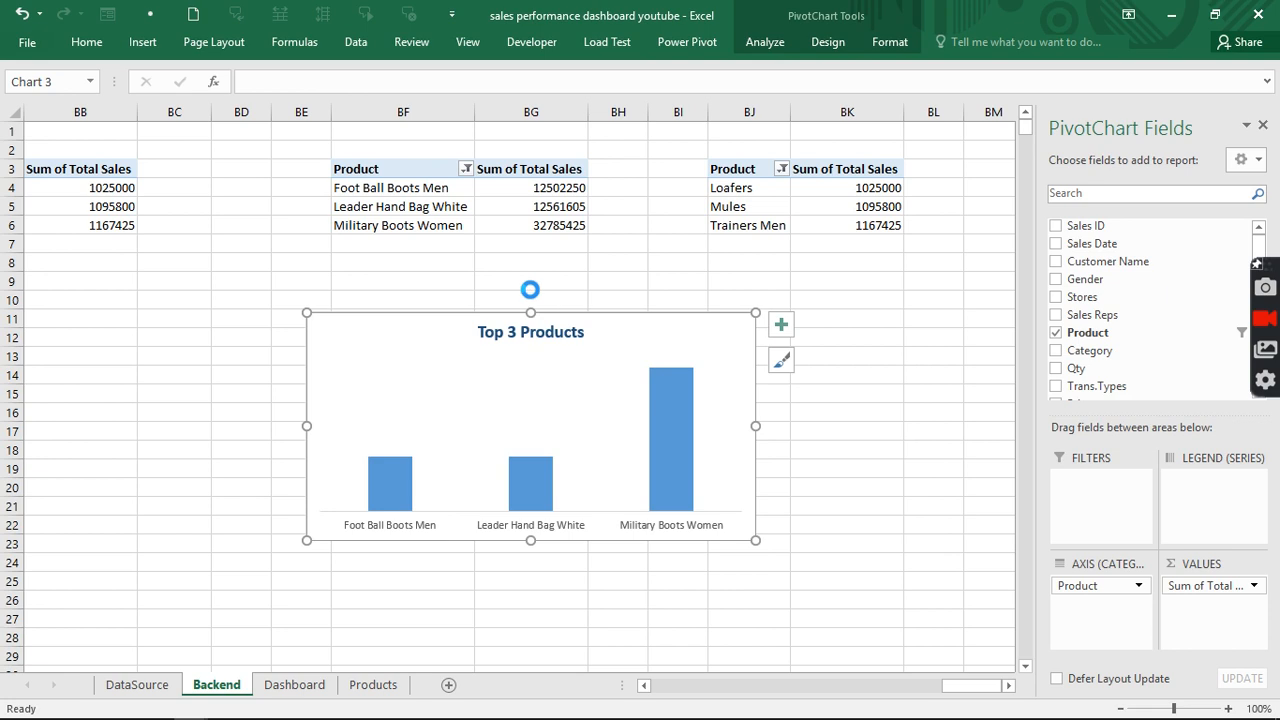
{"action": "key", "text": "ctrl+x"}
{"action": "left_click", "coordinate": [370, 685]}
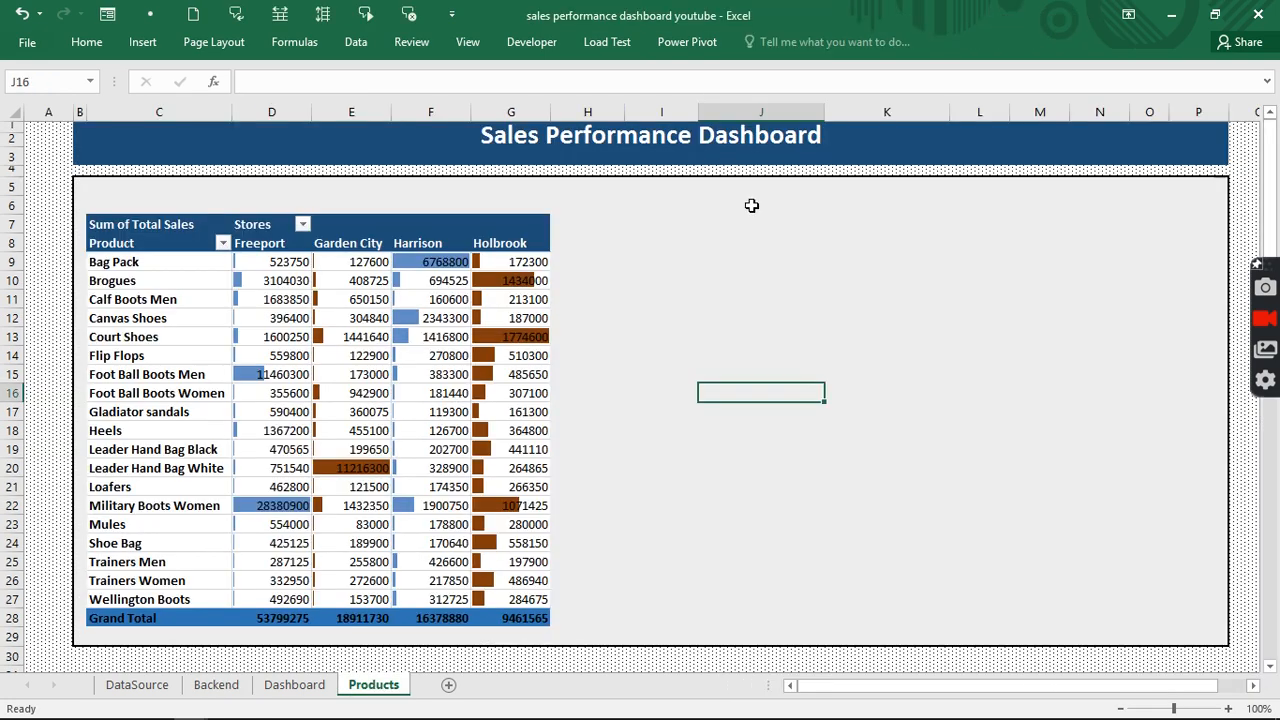
{"action": "left_click", "coordinate": [709, 241]}
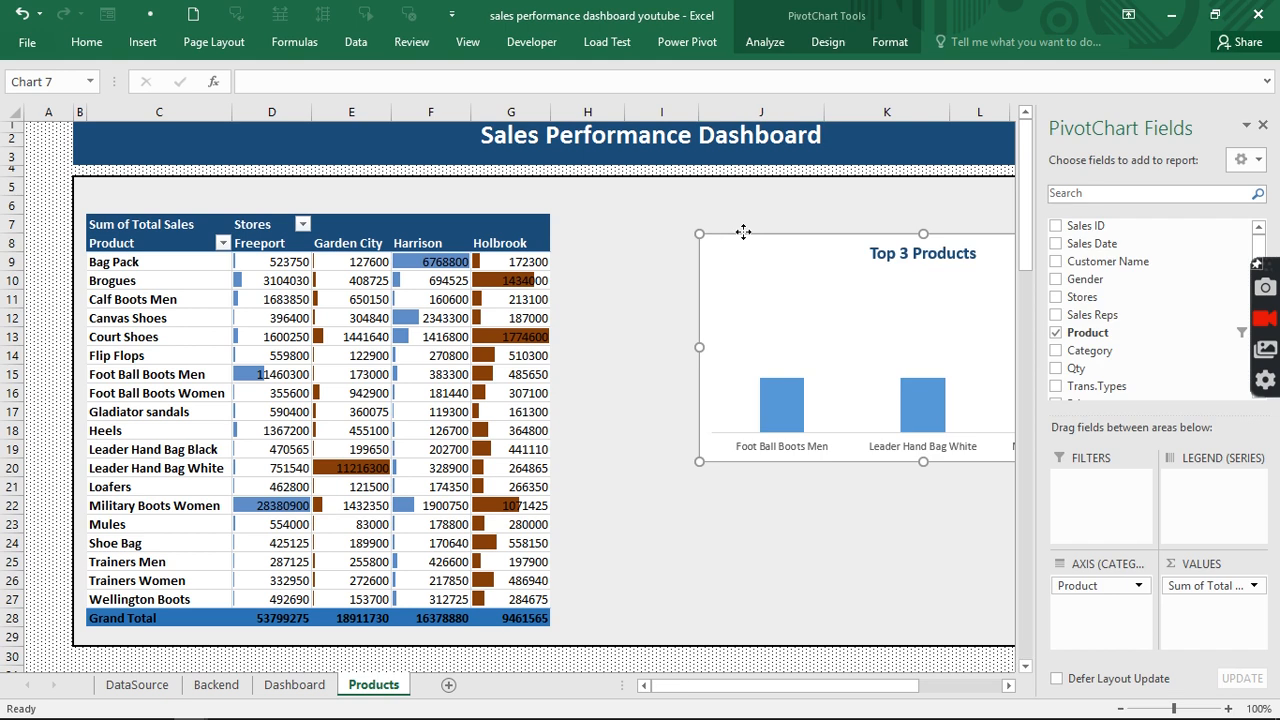
Place the Top 3 Products chart beside the PivotTable at row 7, close the PivotChart Fields pane, and widen the chart slightly.
{"action": "left_click_drag", "start_coordinate": [743, 232], "coordinate": [686, 209]}
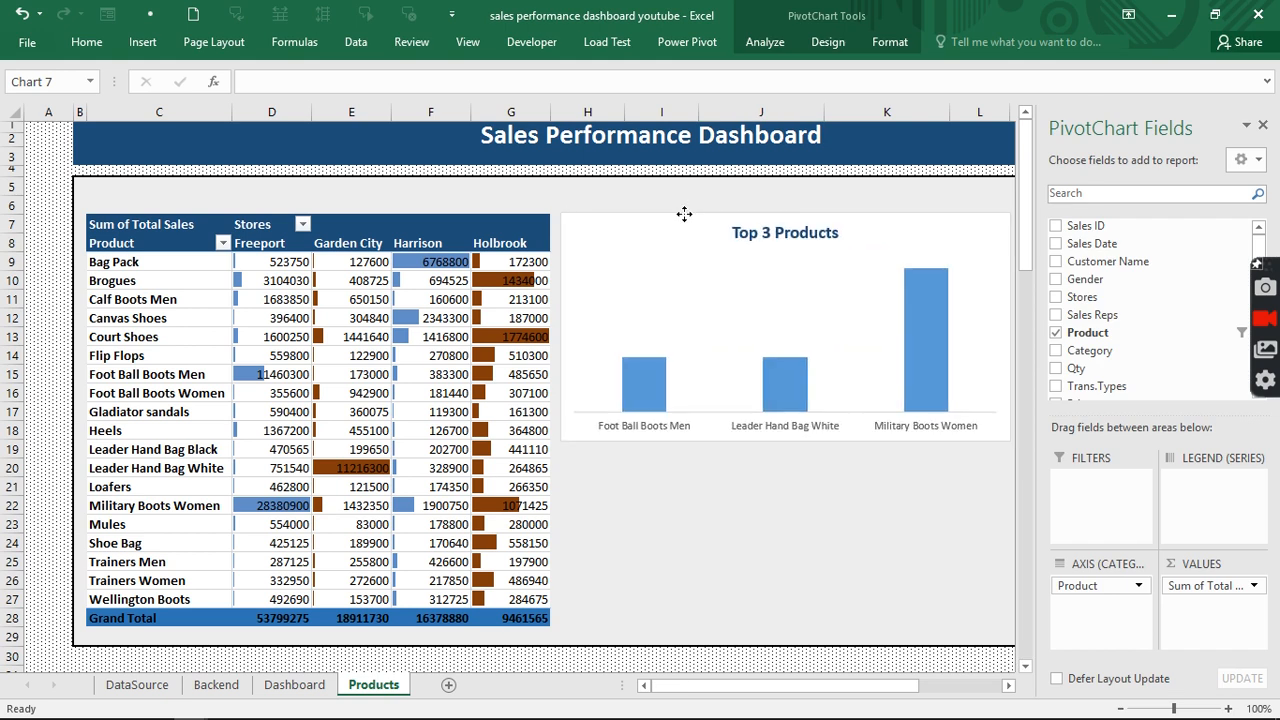
{"action": "left_click", "coordinate": [1263, 125]}
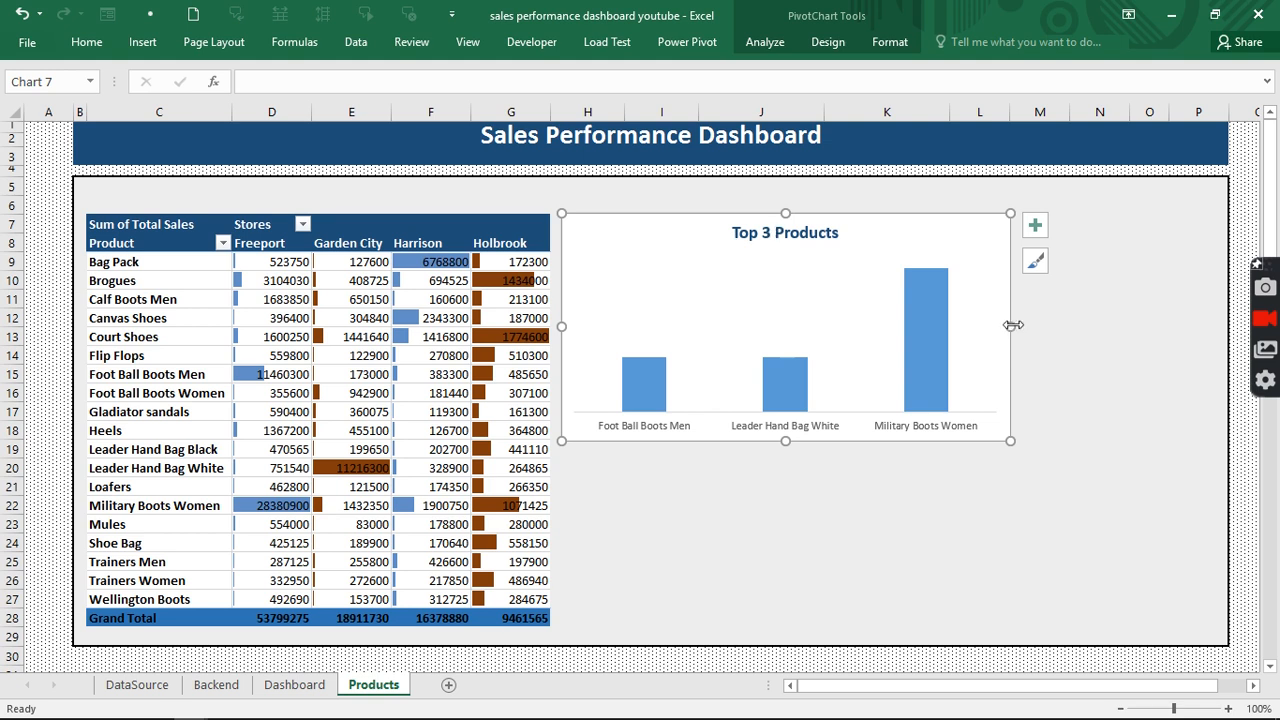
{"action": "left_click_drag", "start_coordinate": [1013, 325], "coordinate": [1015, 325]}
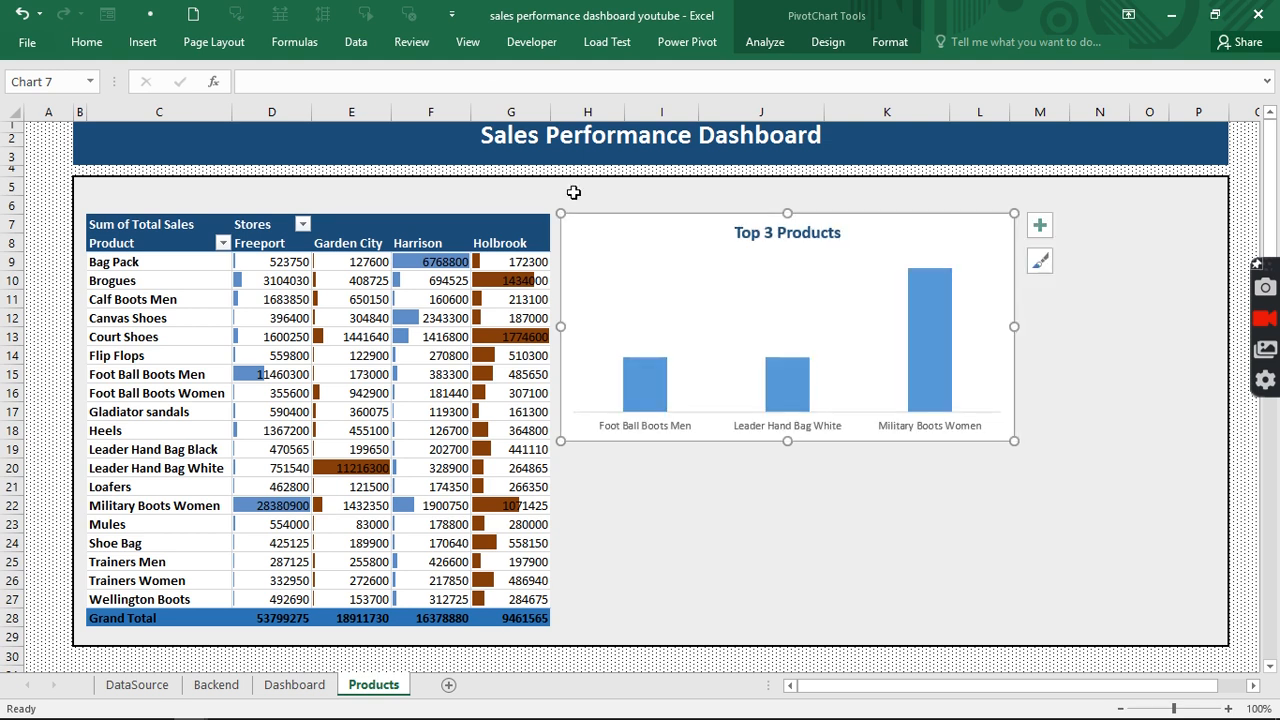
Insert a doughnut PivotChart based on the bottom 3 products PivotTable at BJ3 on the Backend sheet.
{"action": "left_click", "coordinate": [217, 685]}
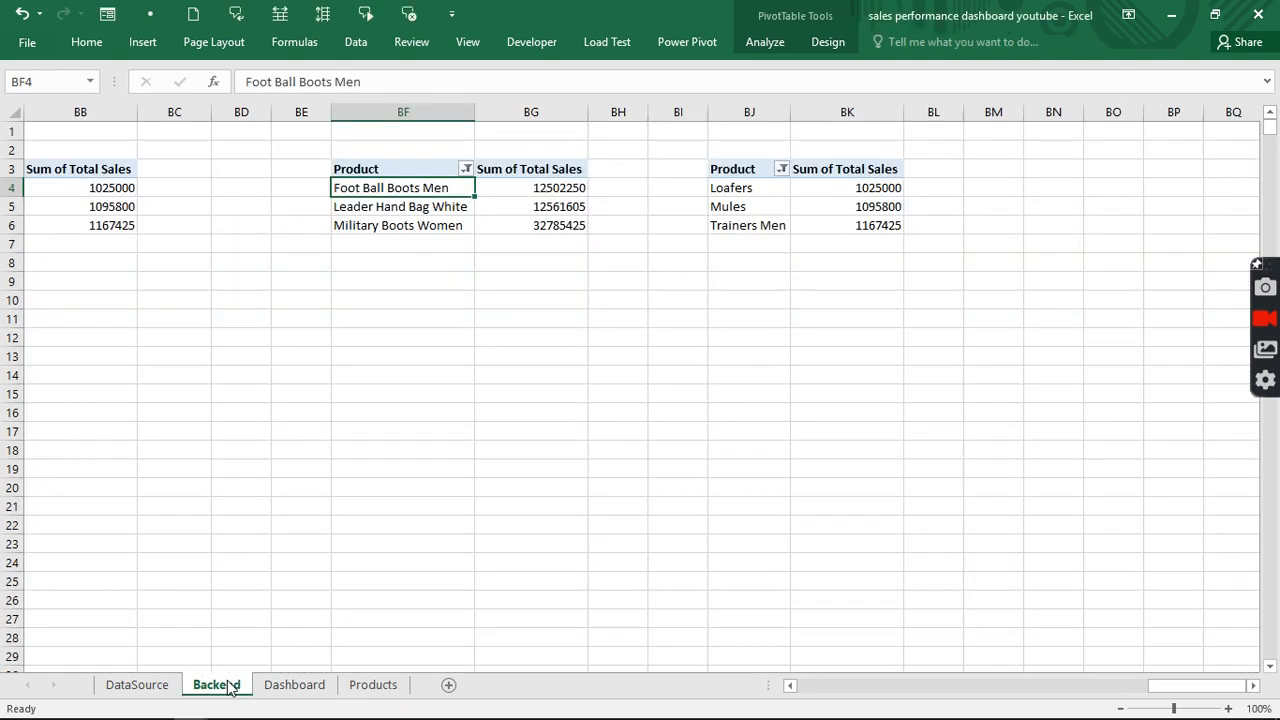
{"action": "left_click", "coordinate": [862, 204]}
{"action": "left_click", "coordinate": [819, 44]}
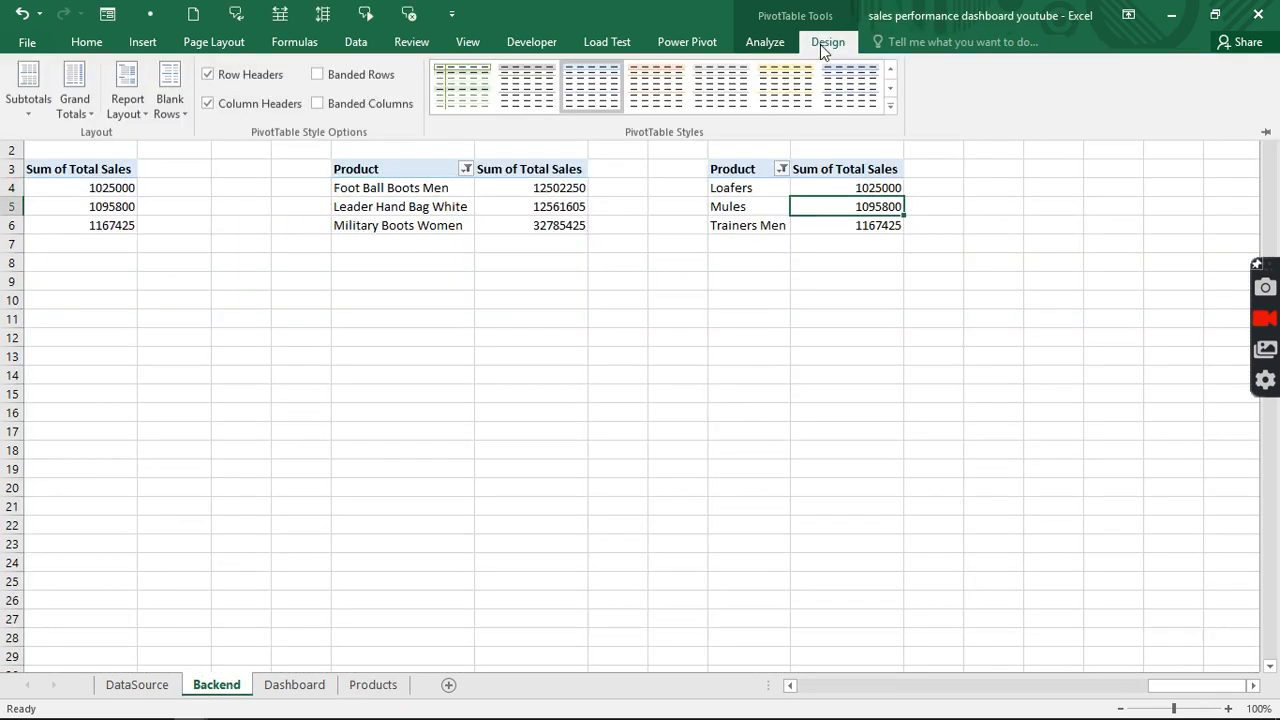
{"action": "left_click", "coordinate": [766, 43]}
{"action": "left_click", "coordinate": [985, 90]}
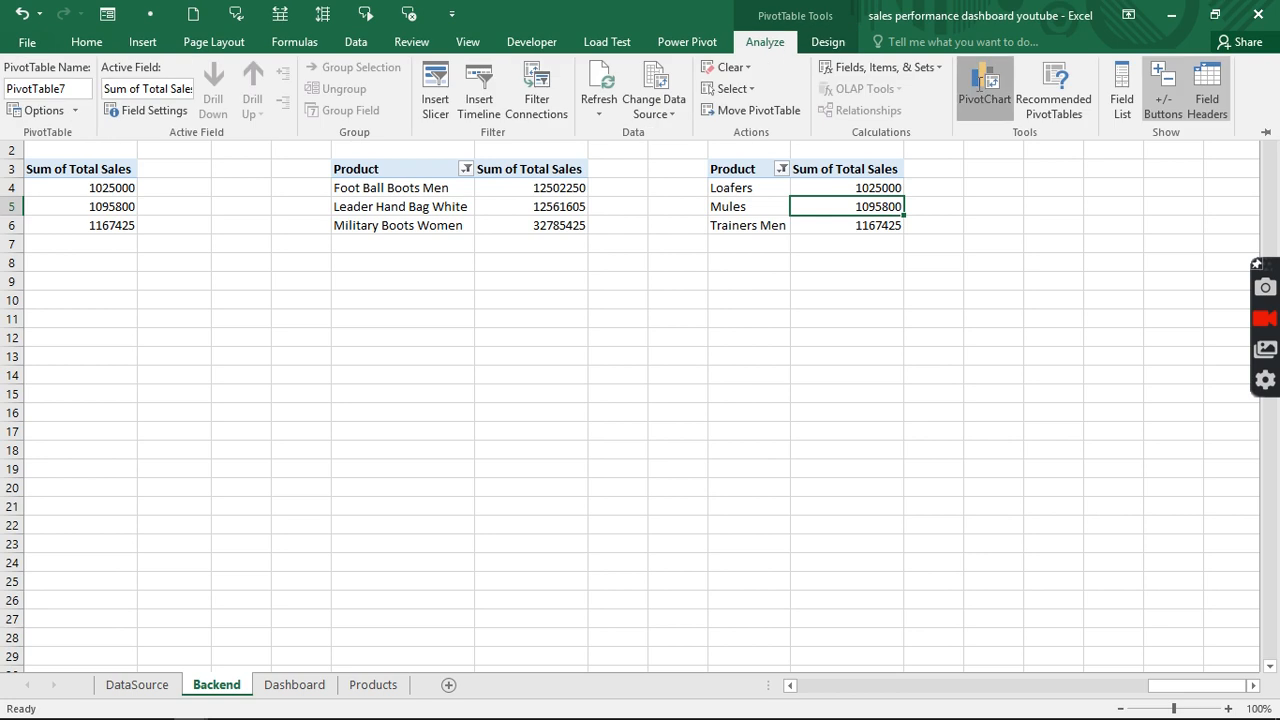
{"action": "left_click", "coordinate": [530, 286]}
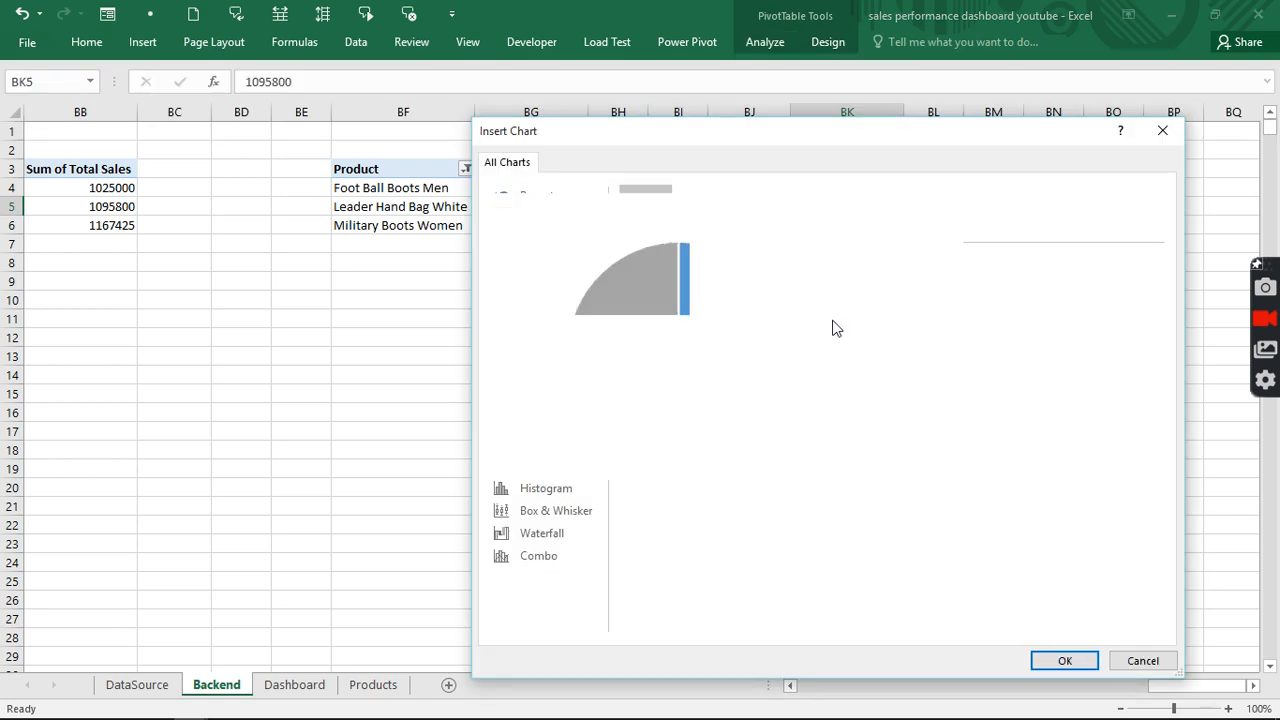
{"action": "left_click", "coordinate": [858, 214]}
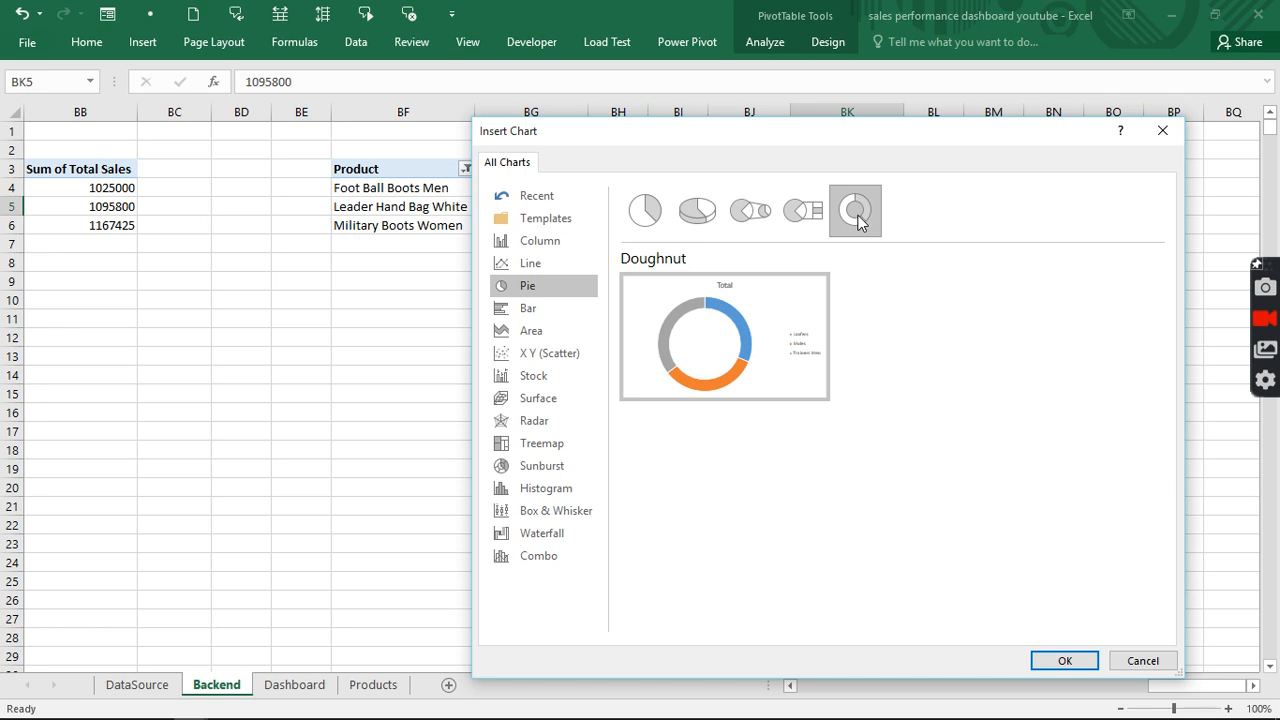
{"action": "left_click", "coordinate": [1060, 662]}
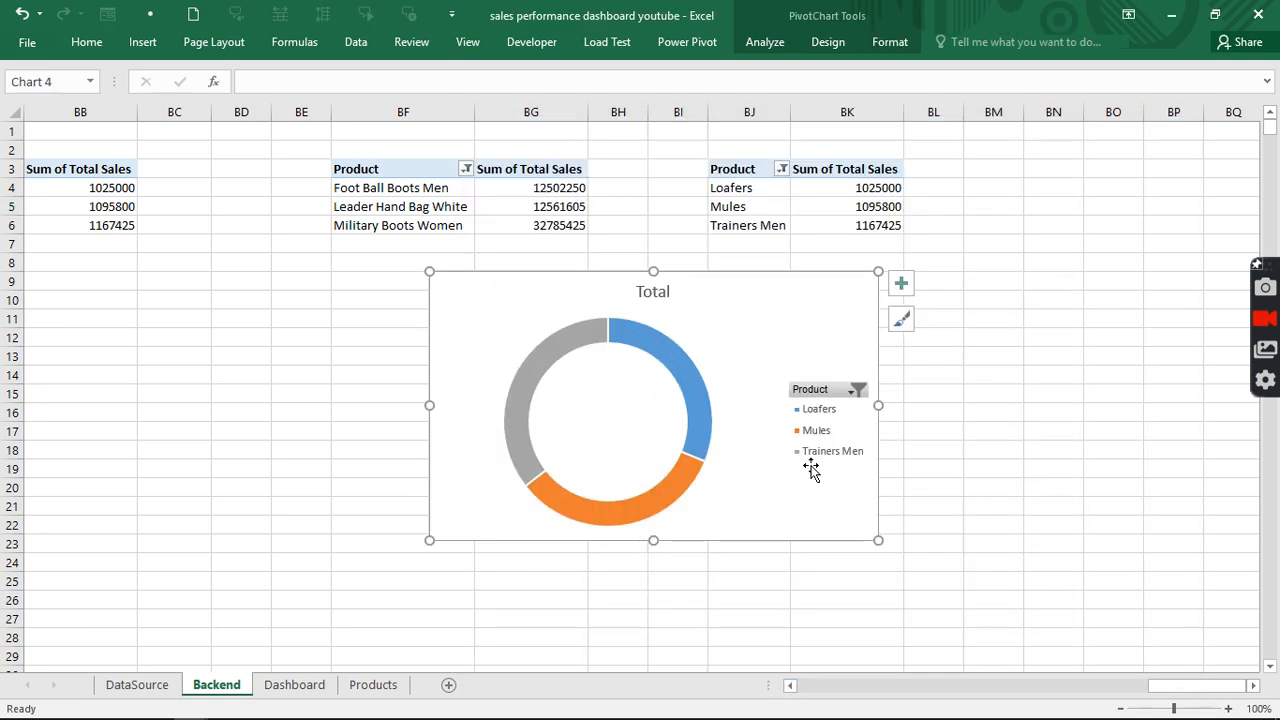
Delete the doughnut chart's title and hide its axis field buttons.
{"action": "left_click", "coordinate": [652, 293]}
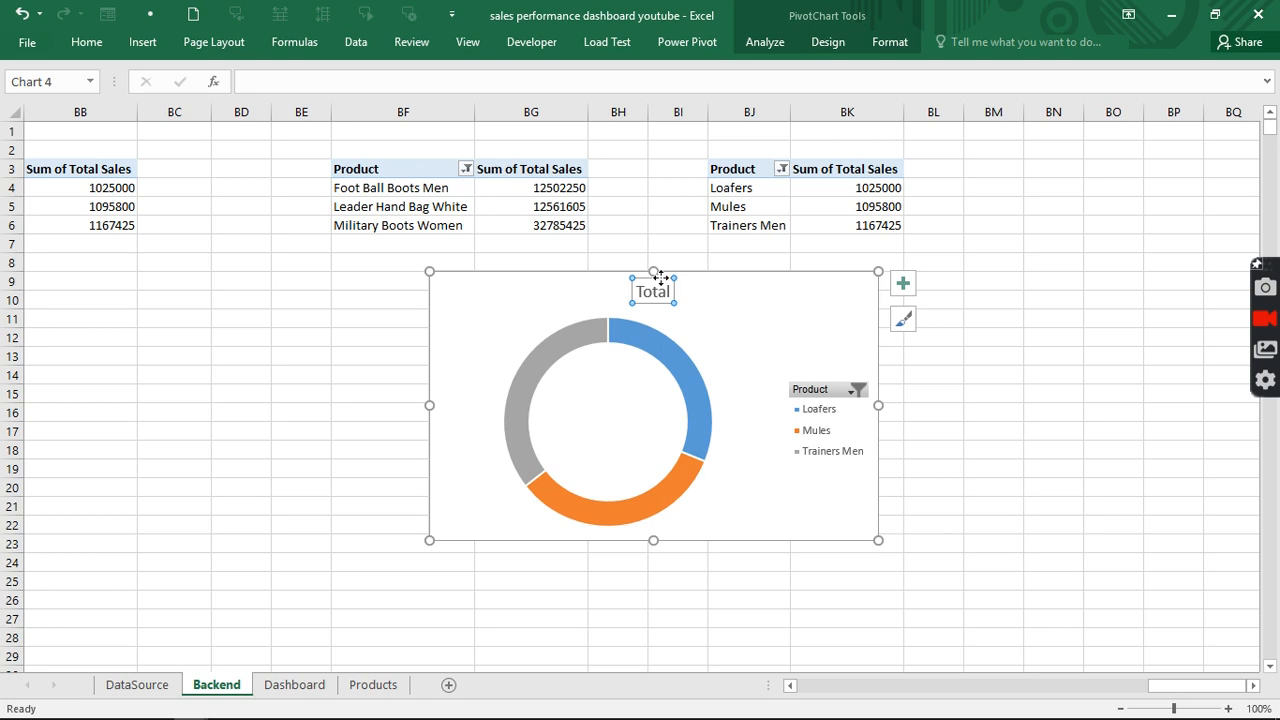
{"action": "left_click_drag", "start_coordinate": [660, 277], "coordinate": [661, 278]}
{"action": "key", "text": "Delete"}
{"action": "right_click", "coordinate": [834, 373]}
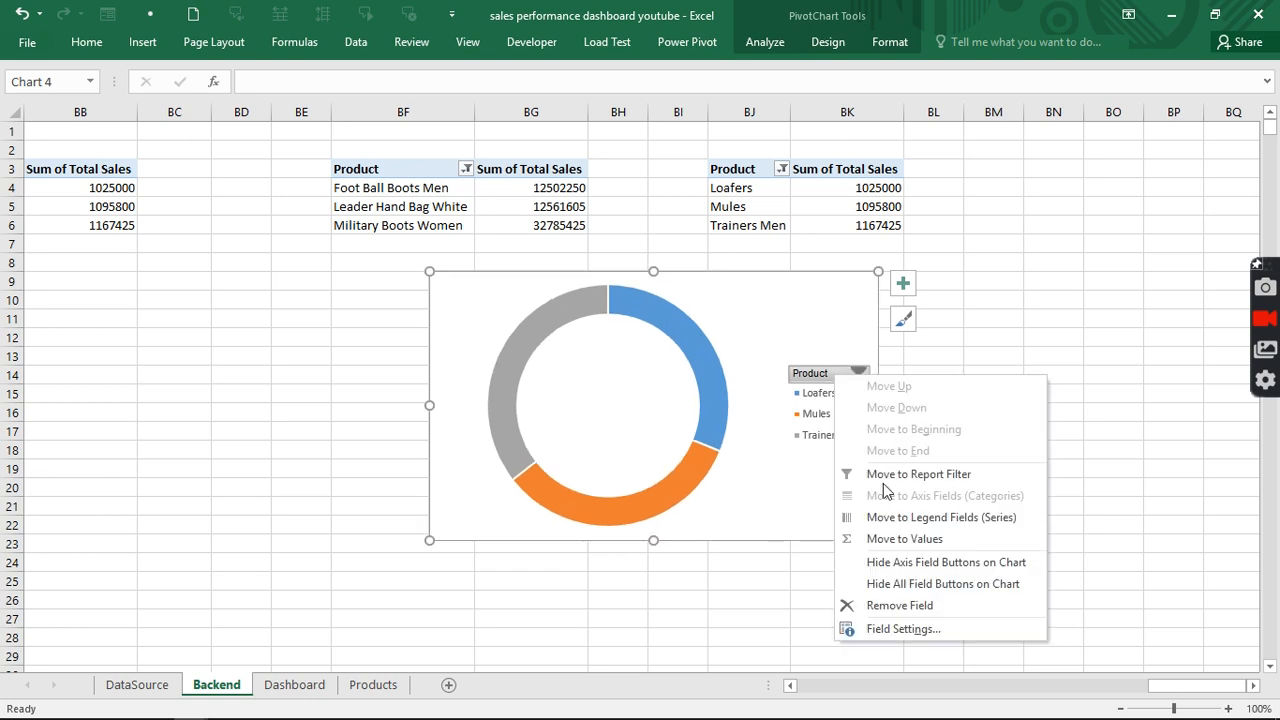
{"action": "left_click", "coordinate": [903, 563]}
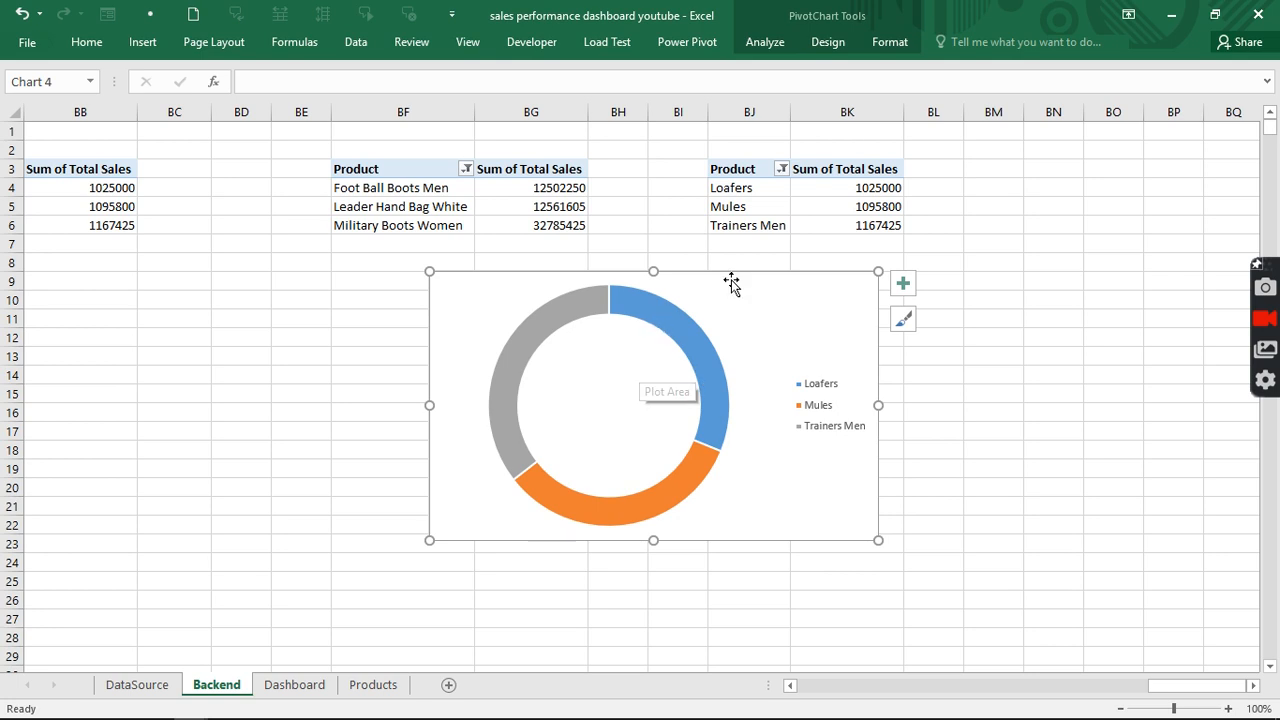
Format the doughnut chart's area with no fill and no outline.
{"action": "left_click", "coordinate": [890, 42]}
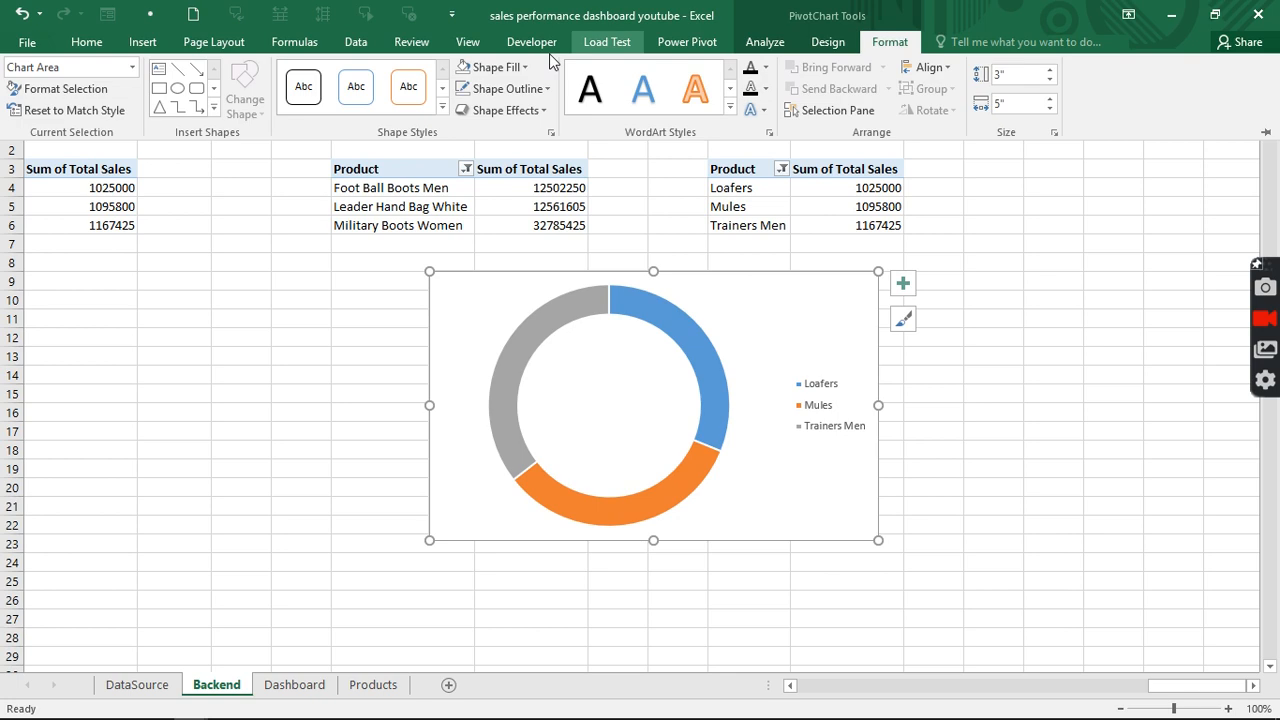
{"action": "left_click", "coordinate": [525, 67]}
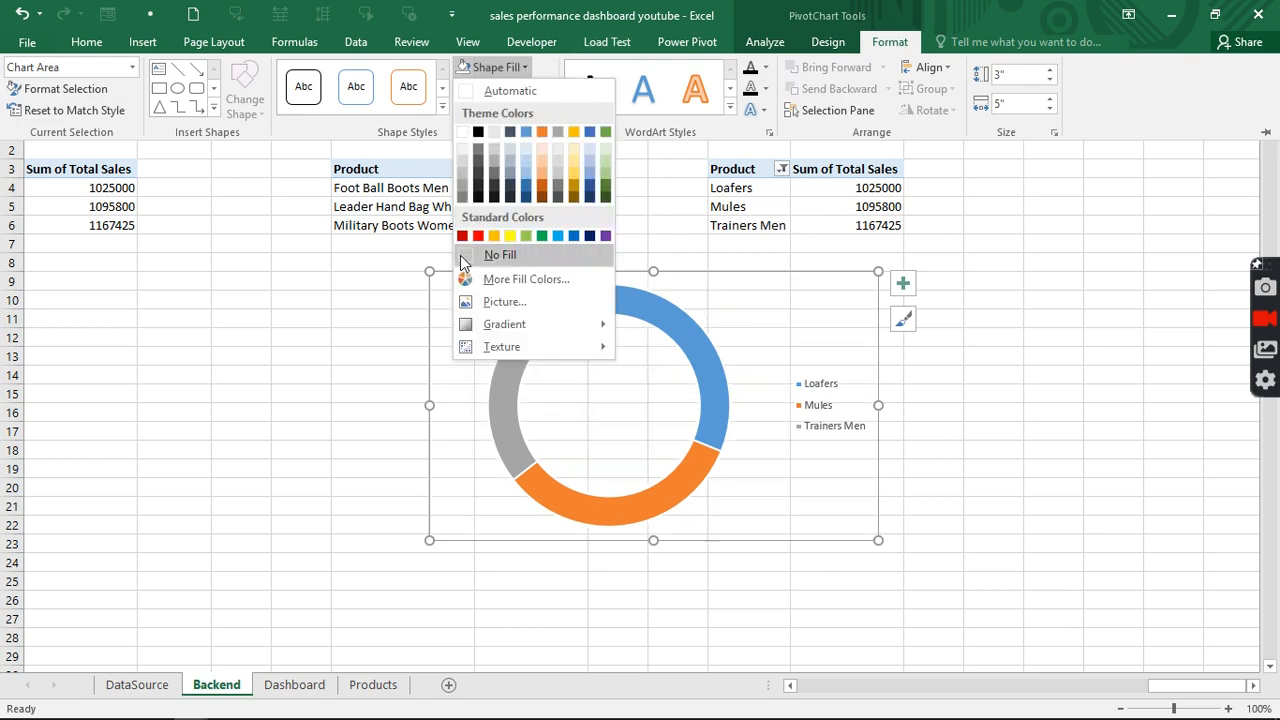
{"action": "left_click", "coordinate": [468, 252]}
{"action": "left_click", "coordinate": [482, 89]}
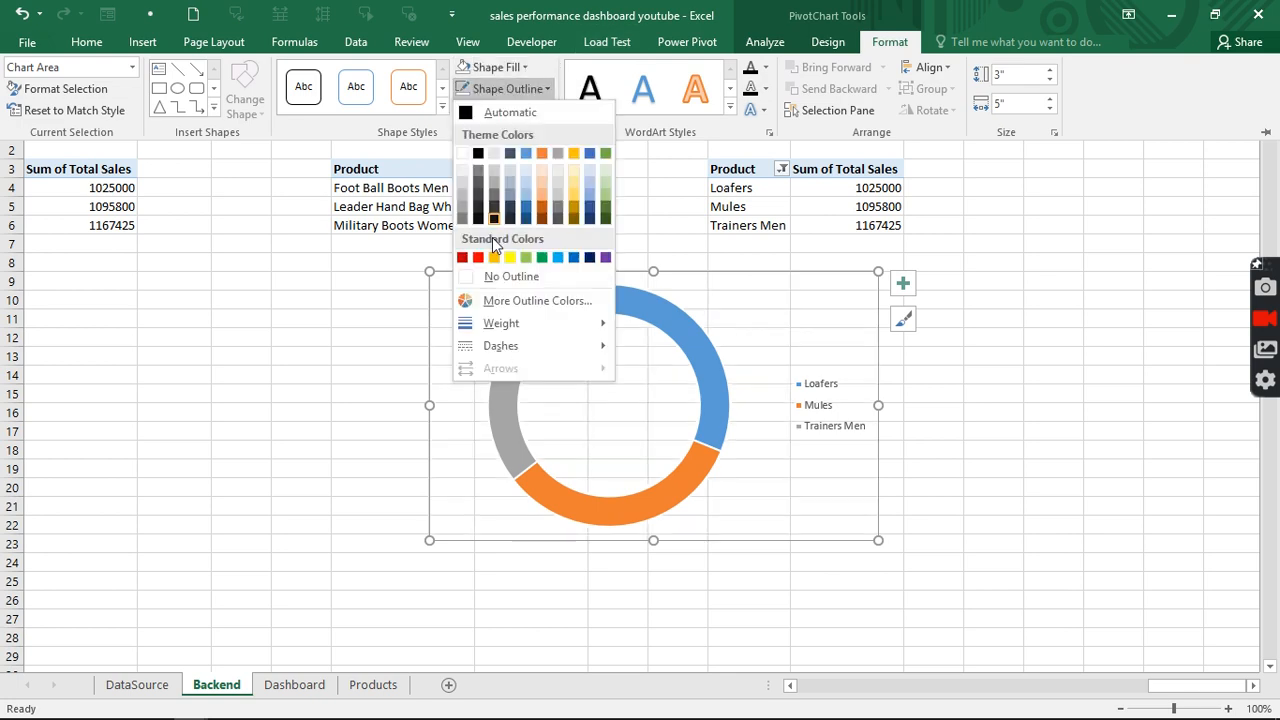
{"action": "left_click", "coordinate": [468, 277]}
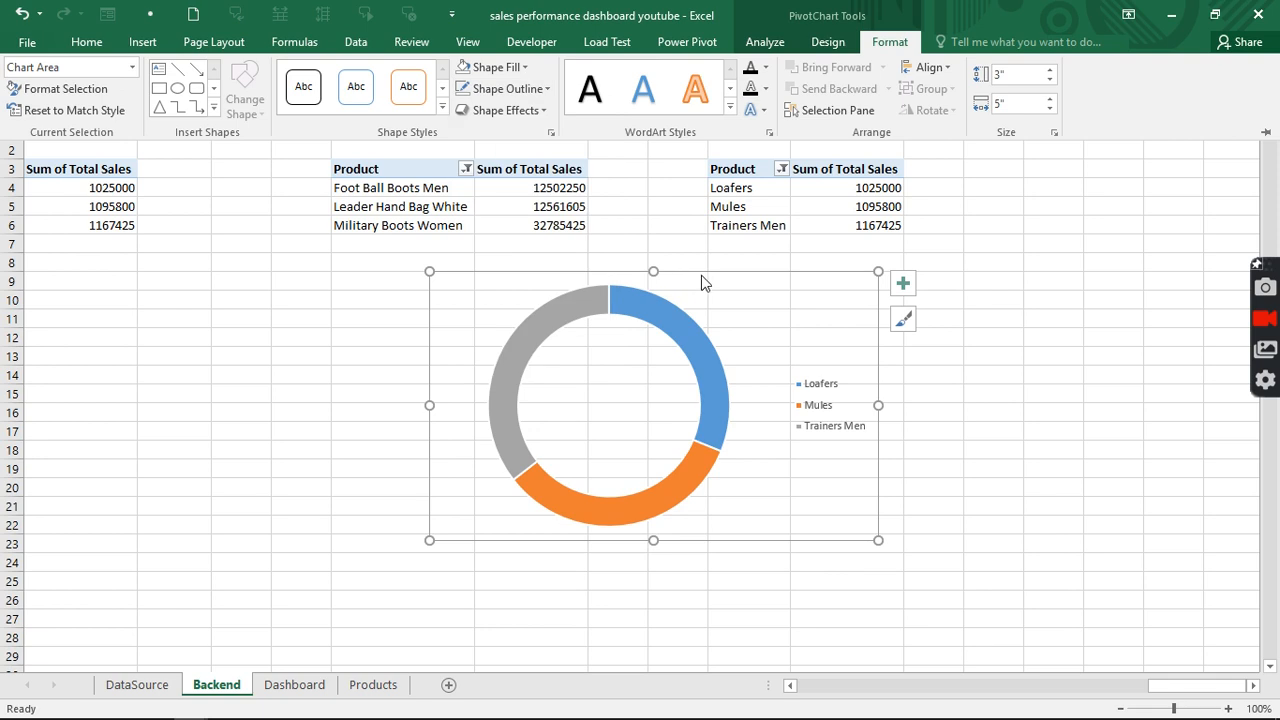
Move the doughnut chart from the Backend sheet to the Products sheet, directly below the Top 3 Products chart.
{"action": "key", "text": "ctrl+x"}
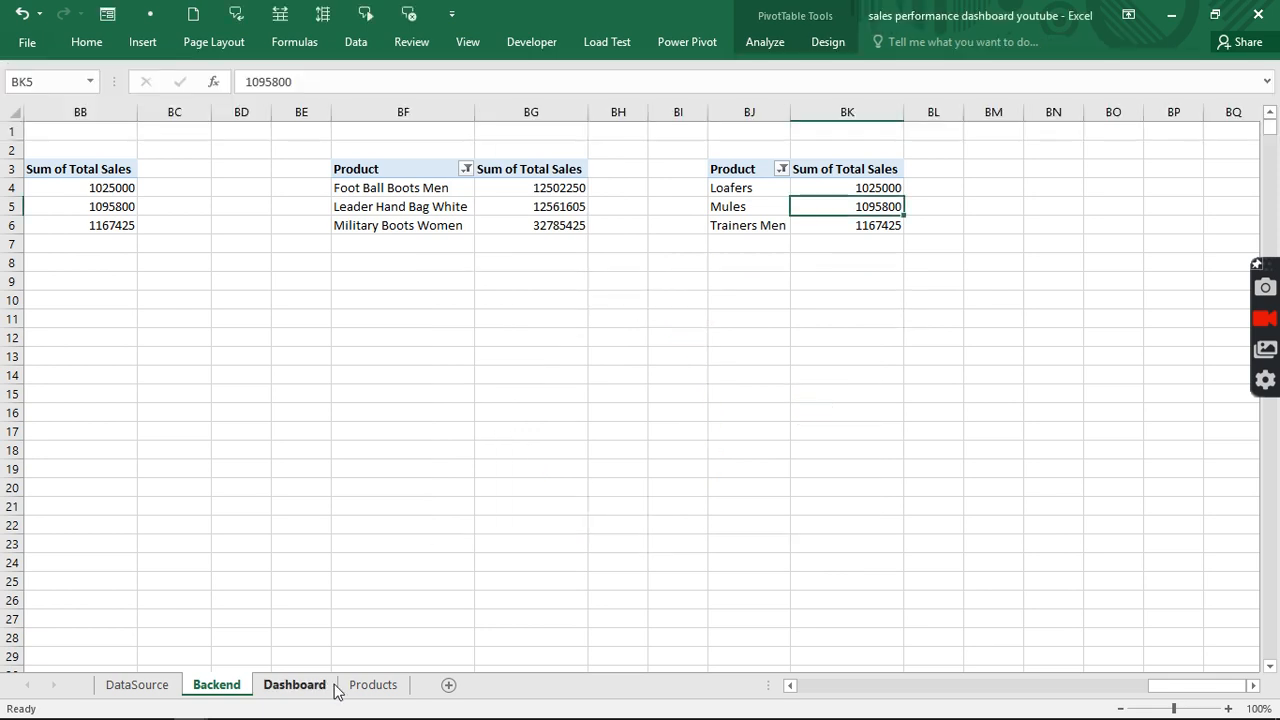
{"action": "left_click", "coordinate": [373, 685]}
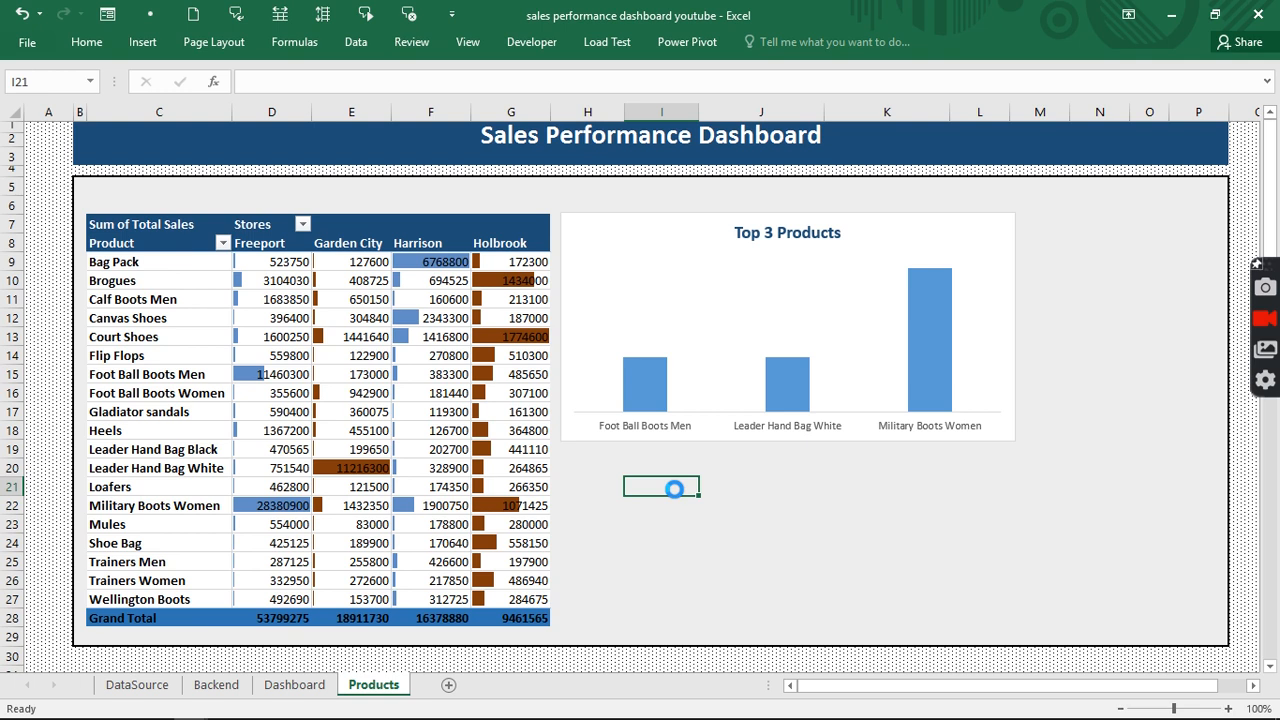
{"action": "key", "text": "ctrl+v"}
{"action": "left_click_drag", "start_coordinate": [674, 487], "coordinate": [613, 436]}
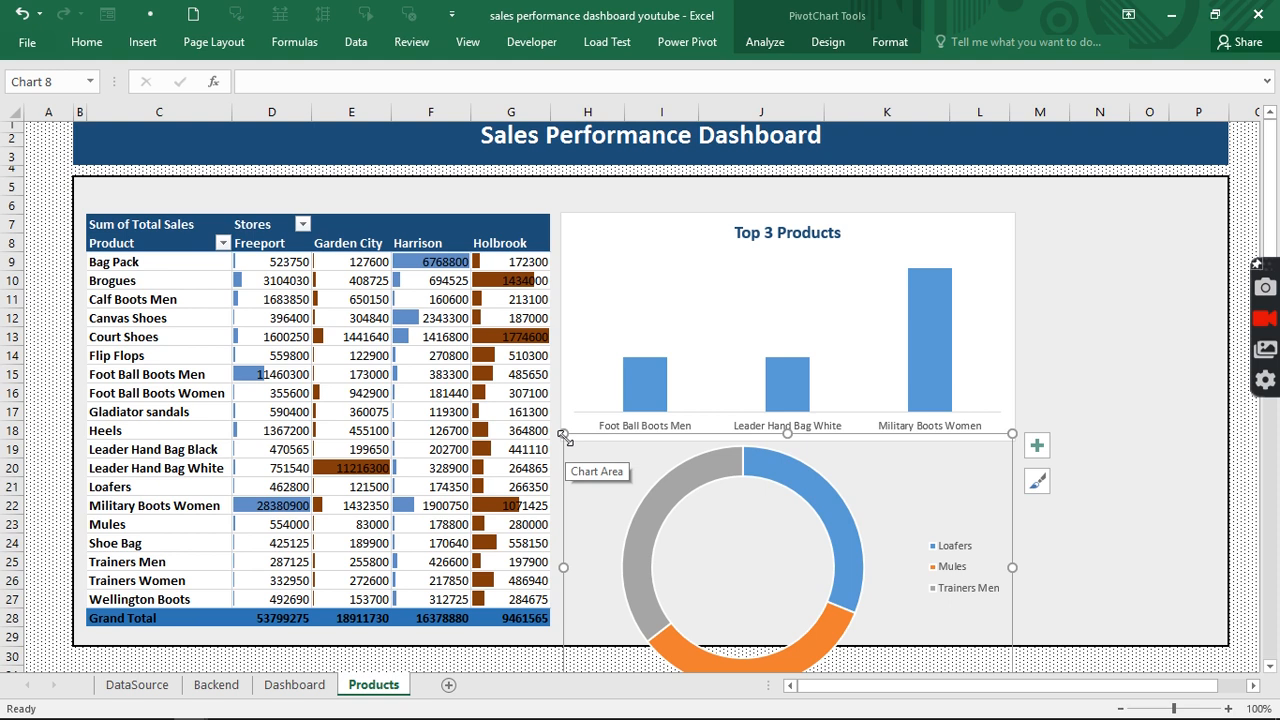
Shrink the doughnut chart to fit inside the page frame and slightly enlarge its plot area.
{"action": "mouse_move", "coordinate": [564, 436]}
{"action": "left_mouse_down"}
{"action": "mouse_move", "coordinate": [612, 499]}
{"action": "mouse_move", "coordinate": [594, 446]}
{"action": "mouse_move", "coordinate": [618, 448]}
{"action": "left_mouse_up"}
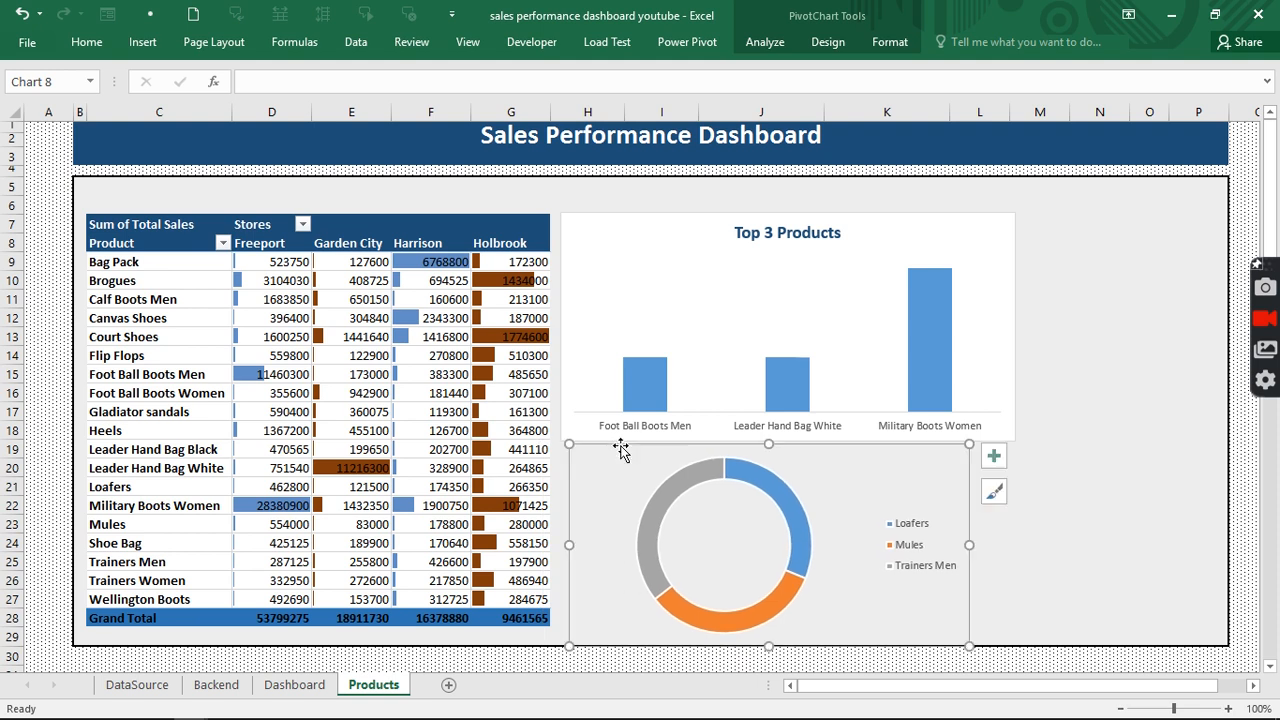
{"action": "left_click", "coordinate": [703, 502]}
{"action": "left_click_drag", "start_coordinate": [636, 457], "coordinate": [626, 447]}
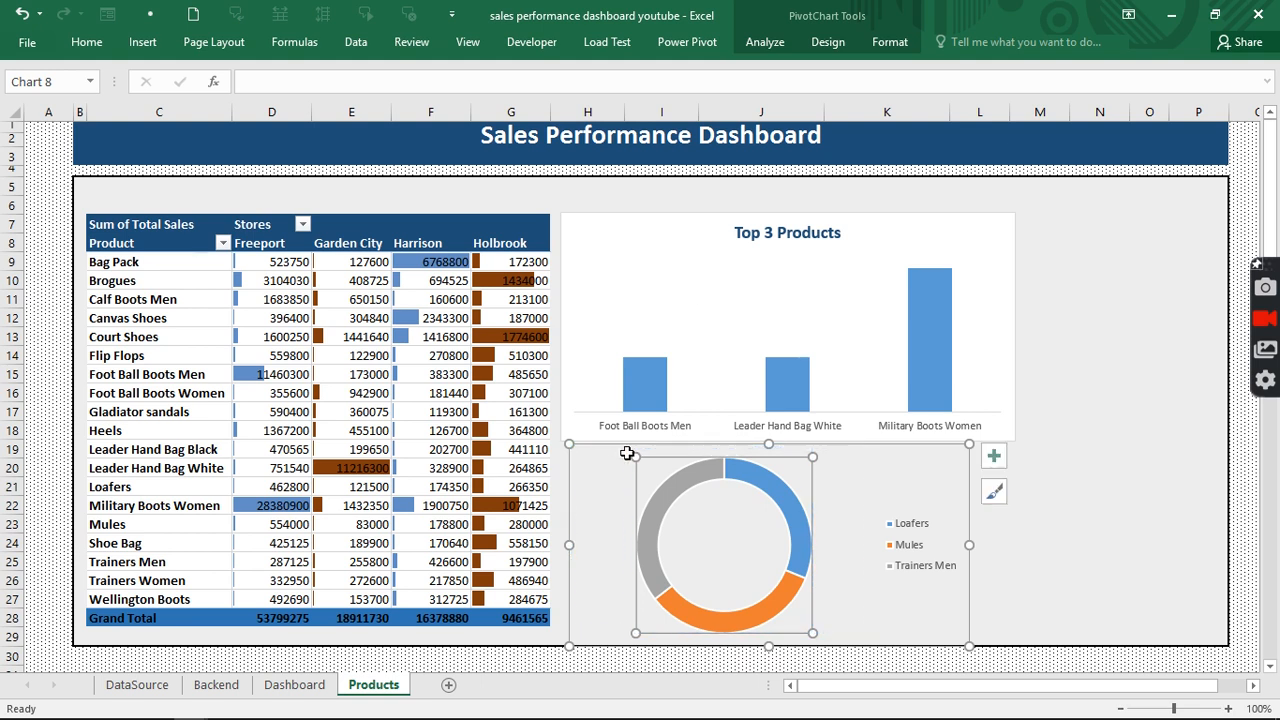
Reduce the Top 3 Products chart's height from its lower edge so it ends at row 15.
{"action": "left_click", "coordinate": [695, 314]}
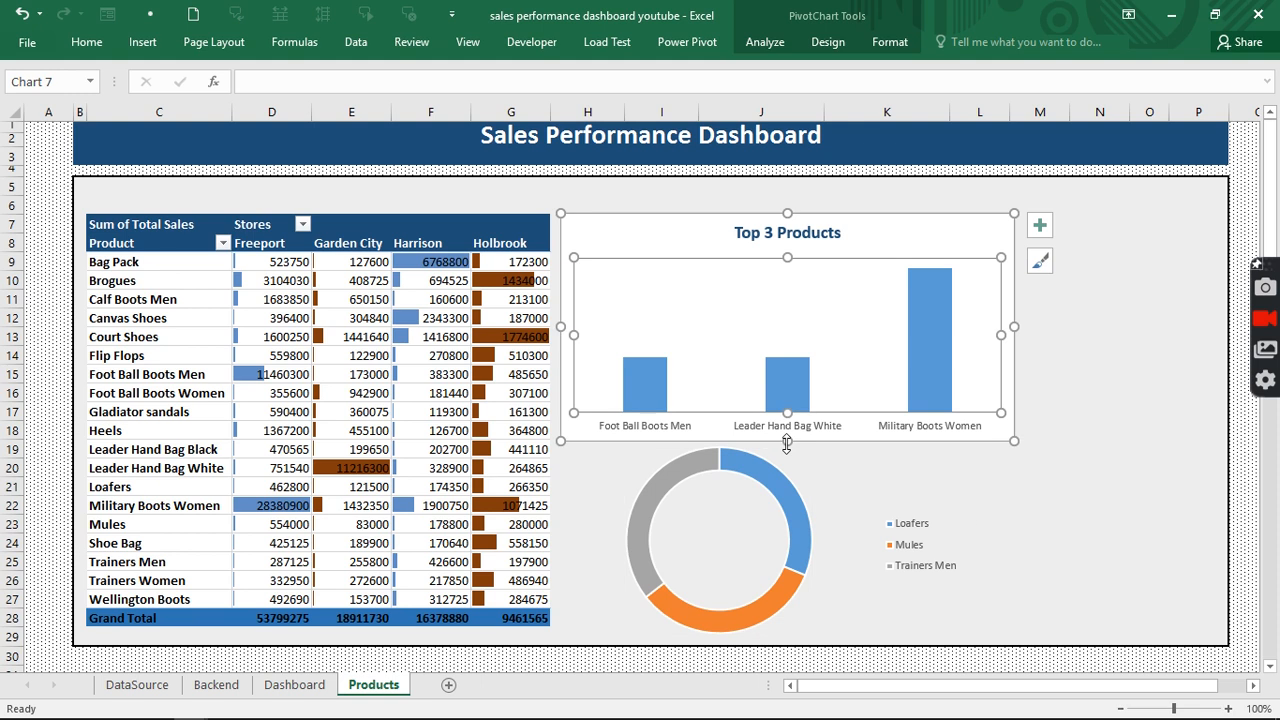
{"action": "left_click_drag", "start_coordinate": [787, 443], "coordinate": [790, 384]}
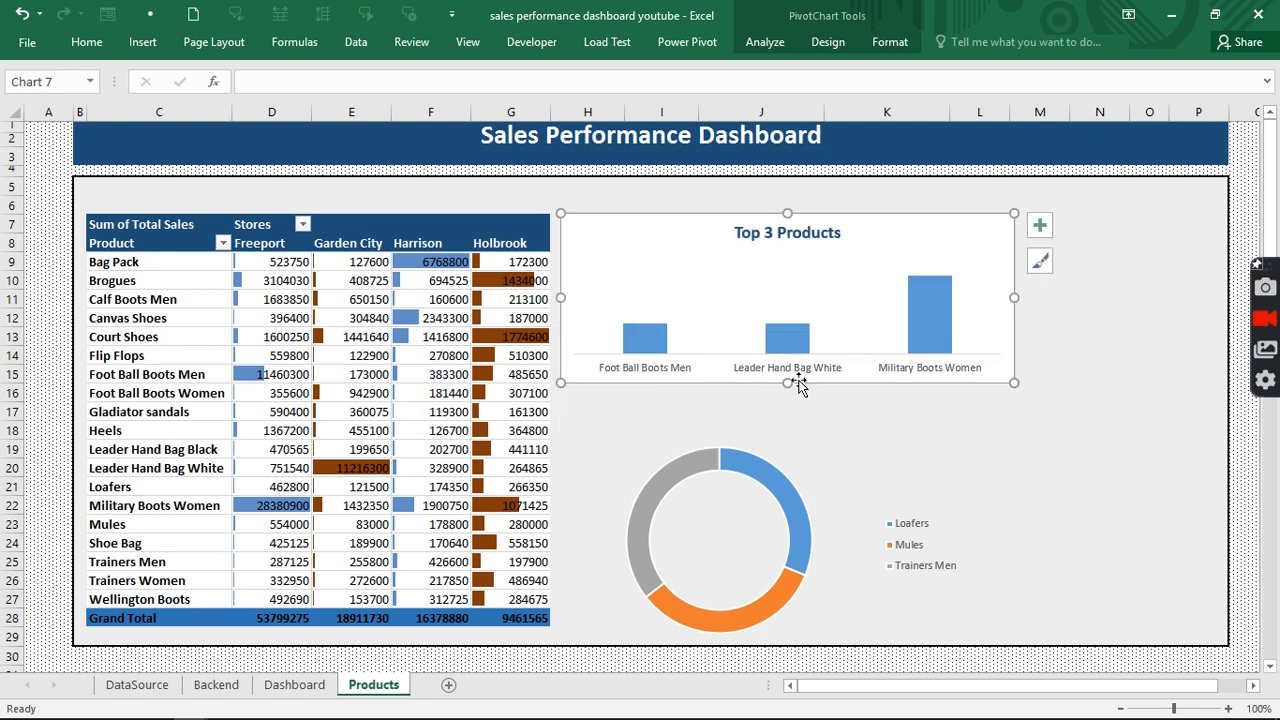
{"action": "left_click", "coordinate": [768, 466]}
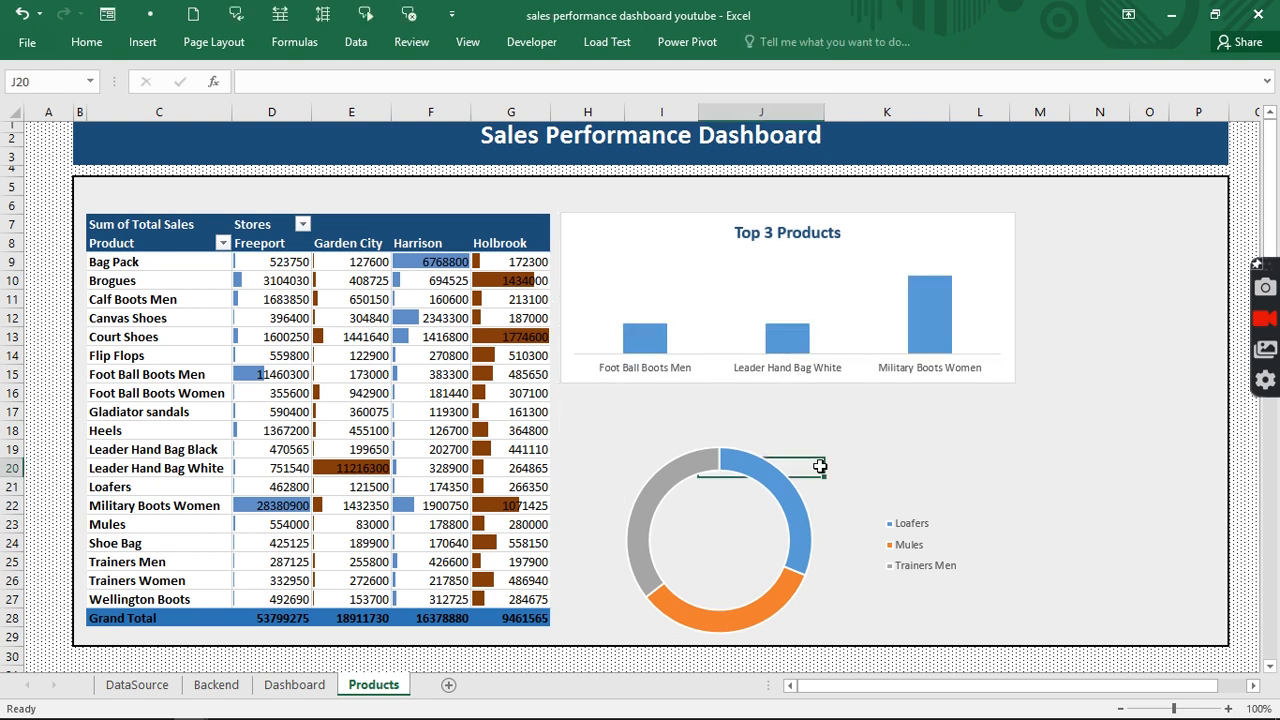
Format the doughnut chart's legend with white text and a dark blue fill.
{"action": "left_click", "coordinate": [899, 509]}
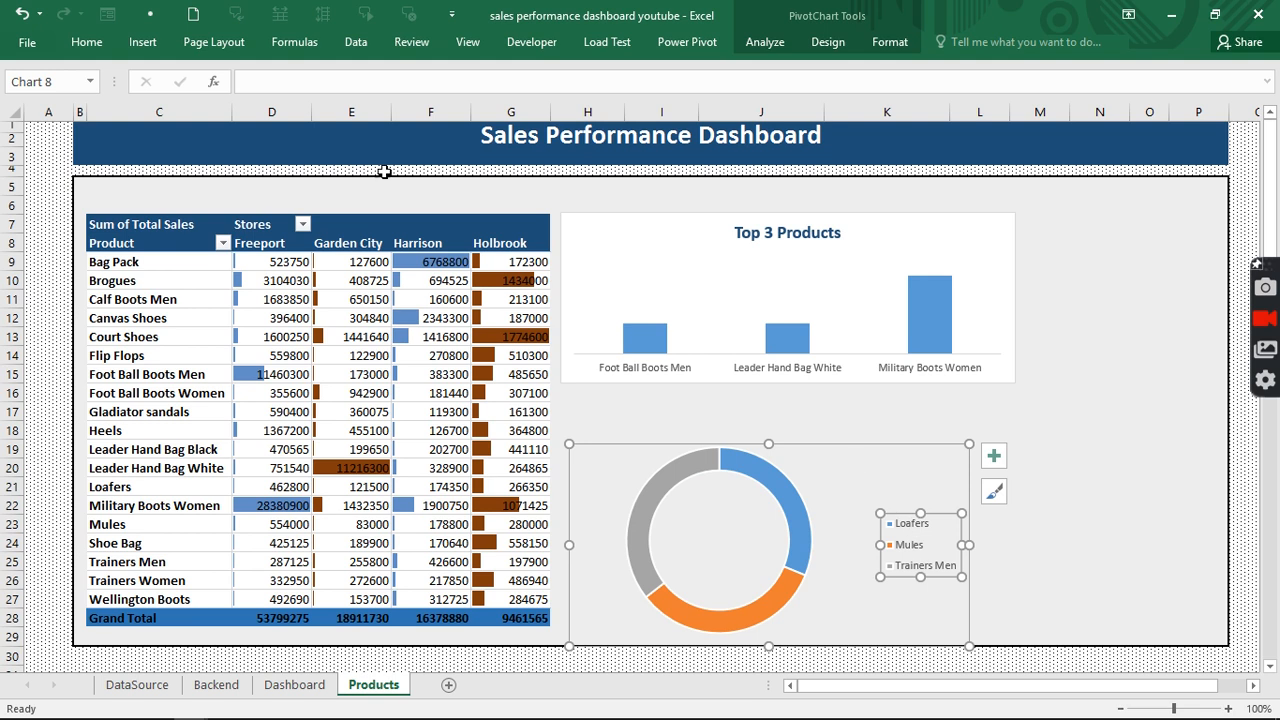
{"action": "left_click", "coordinate": [86, 42]}
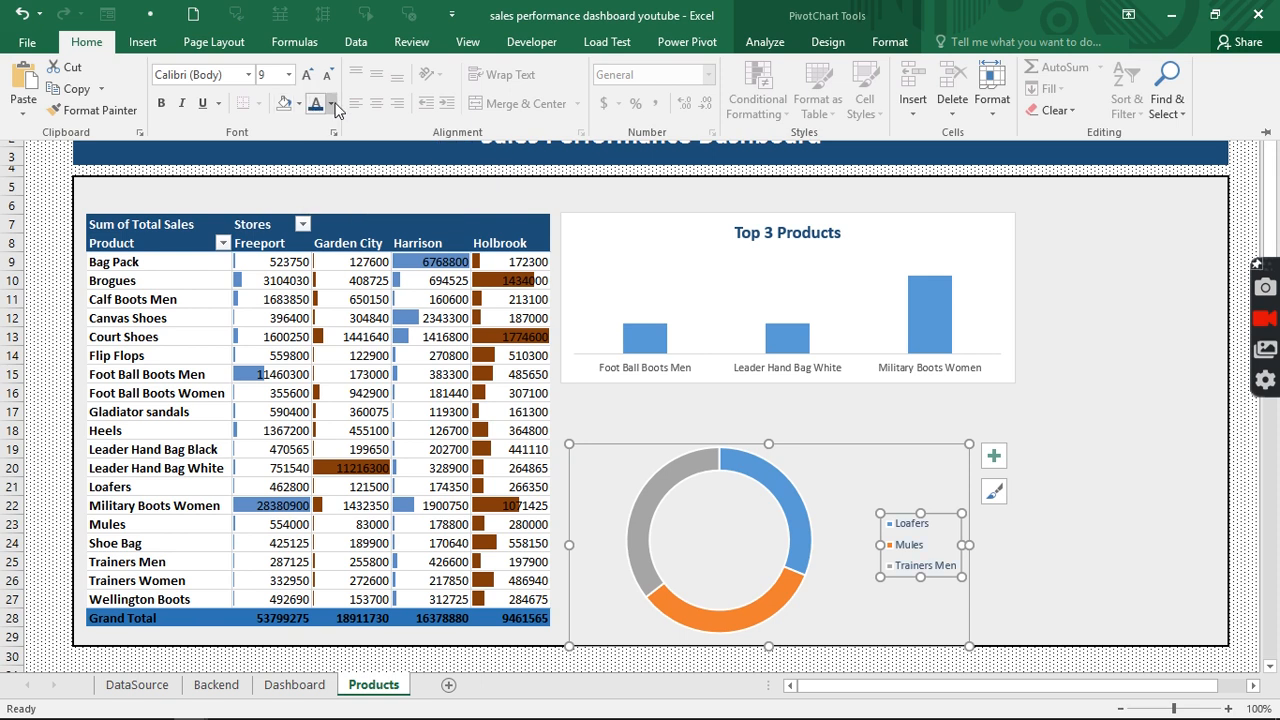
{"action": "left_click", "coordinate": [332, 104]}
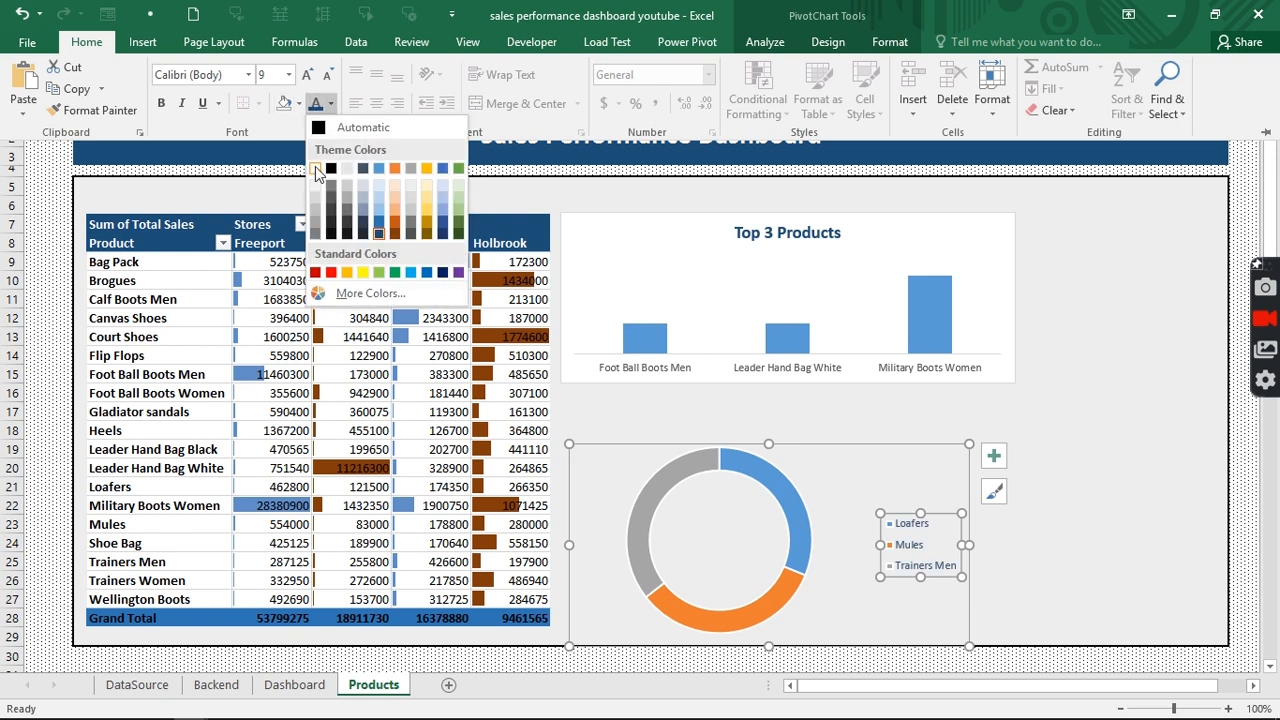
{"action": "left_click", "coordinate": [316, 170]}
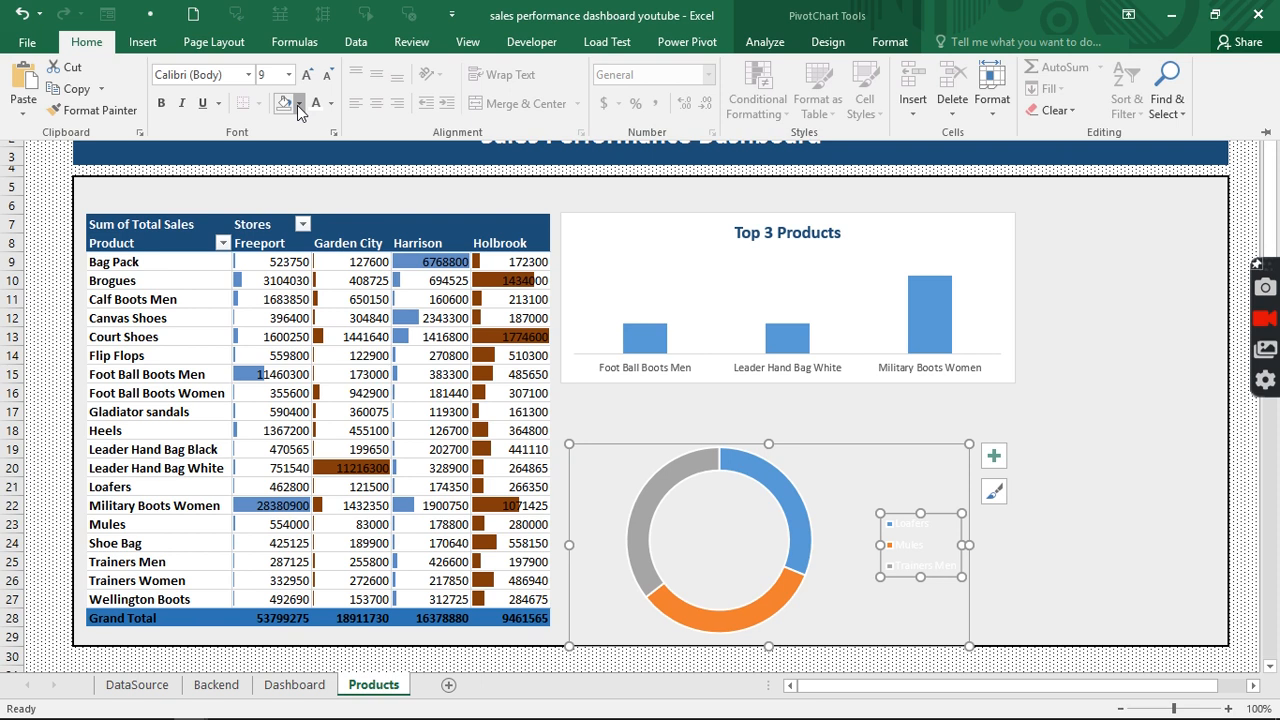
{"action": "left_click", "coordinate": [298, 106]}
{"action": "left_click", "coordinate": [346, 236]}
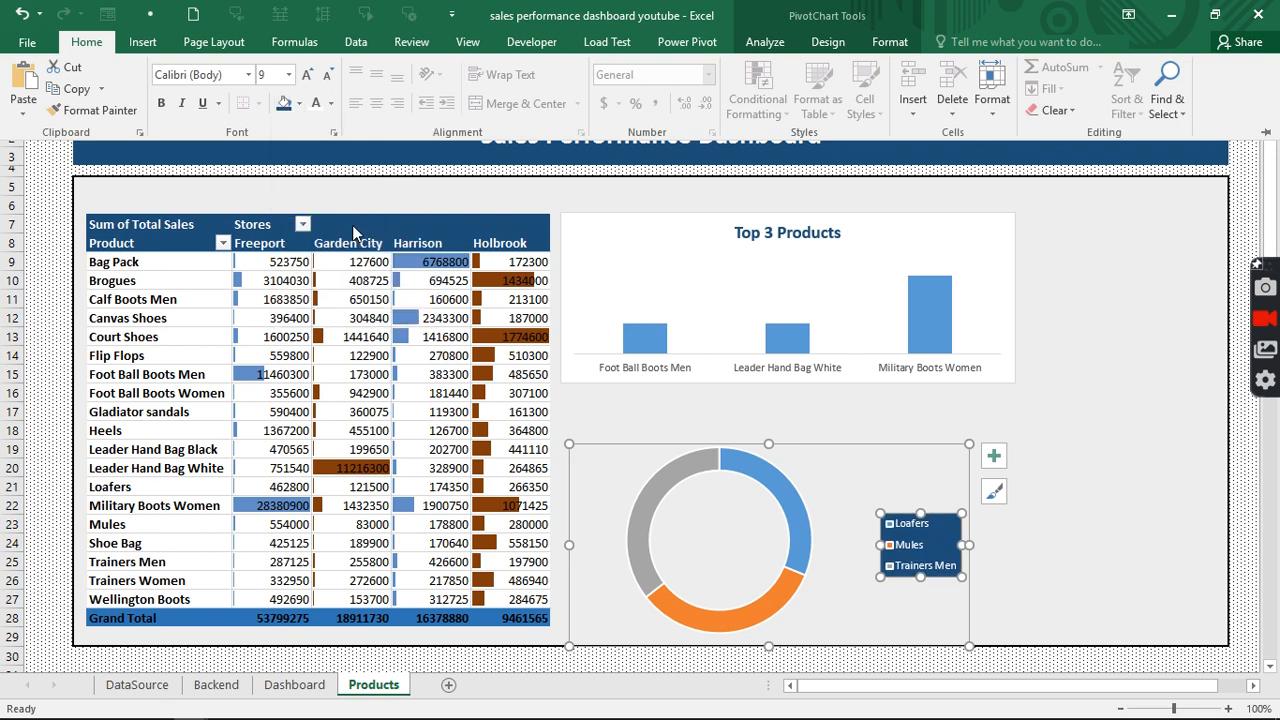
Draw a rectangle directly above the doughnut chart's legend and widen the legend to match the rectangle's width.
{"action": "left_click", "coordinate": [143, 42]}
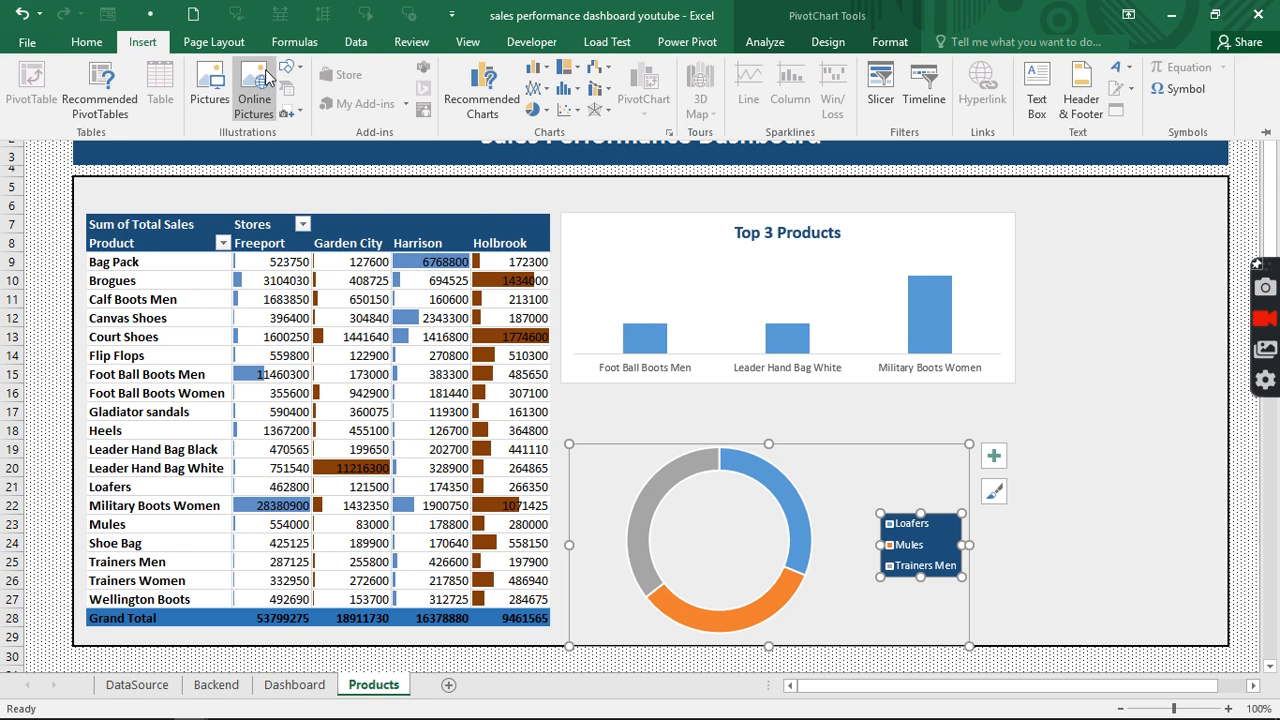
{"action": "left_click", "coordinate": [287, 67]}
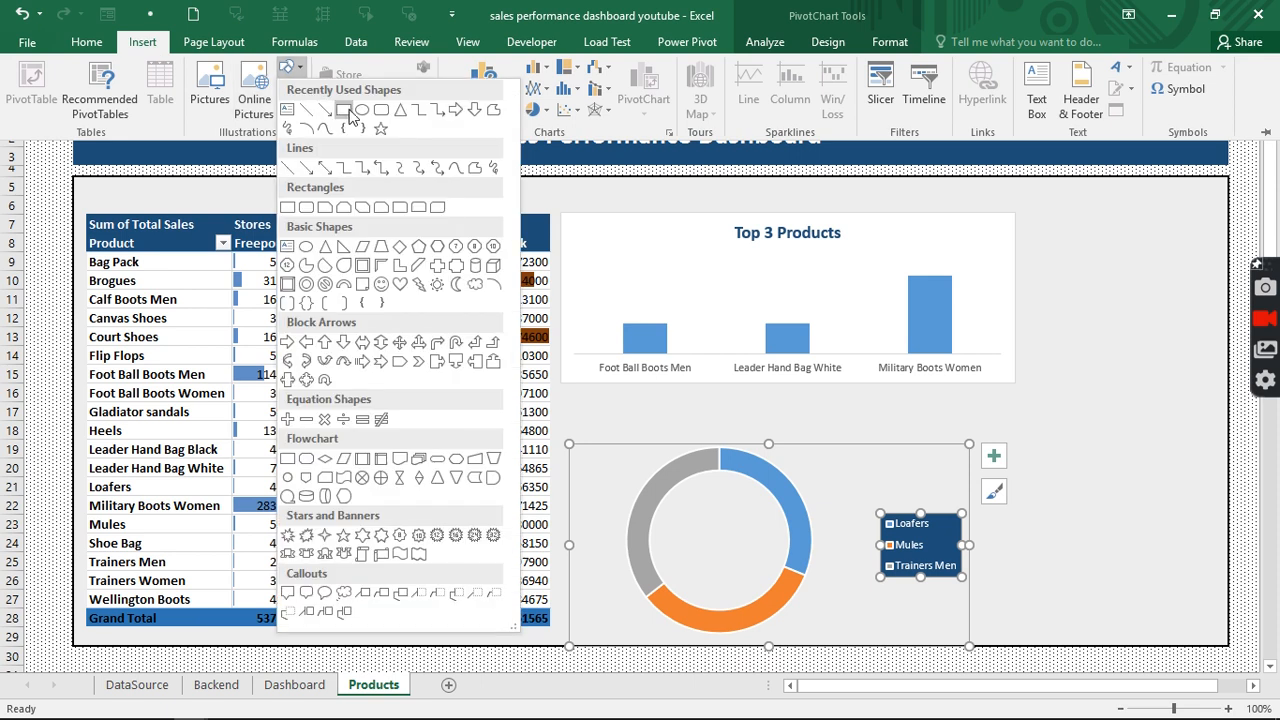
{"action": "left_click", "coordinate": [345, 110]}
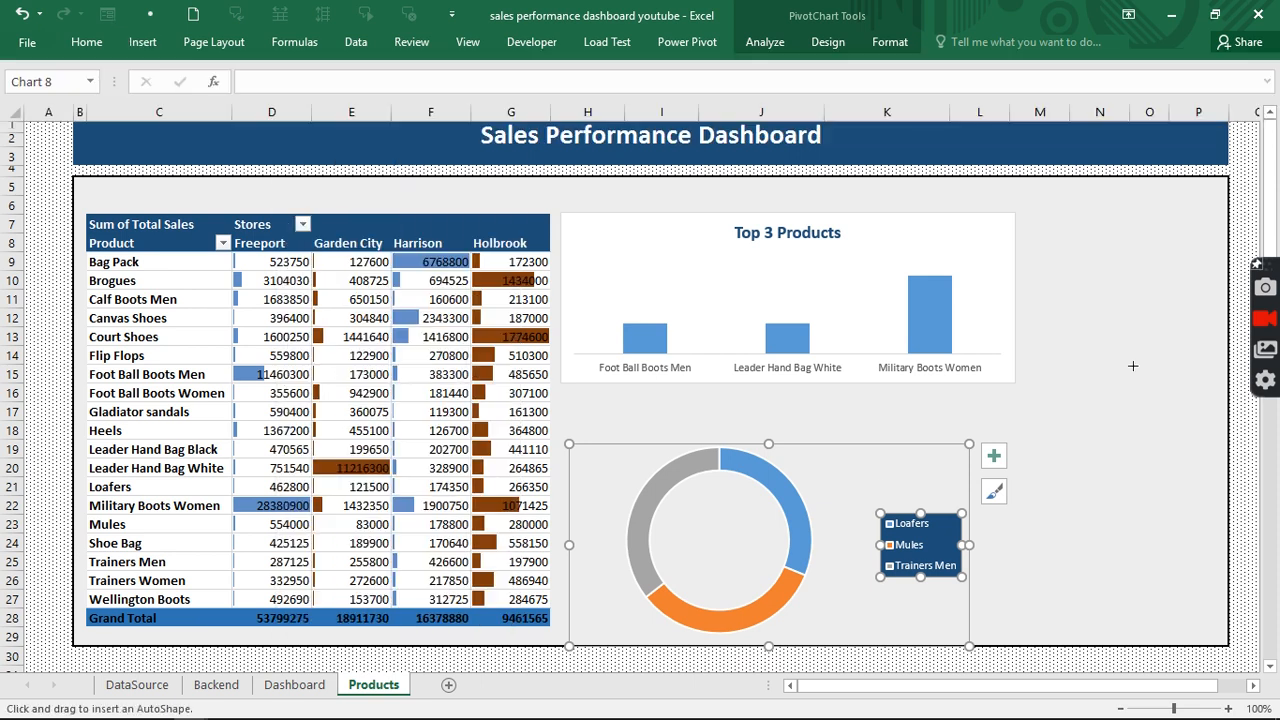
{"action": "mouse_move", "coordinate": [876, 477]}
{"action": "left_mouse_down"}
{"action": "mouse_move", "coordinate": [962, 508]}
{"action": "mouse_move", "coordinate": [1016, 548]}
{"action": "left_mouse_up"}
{"action": "left_click", "coordinate": [906, 490]}
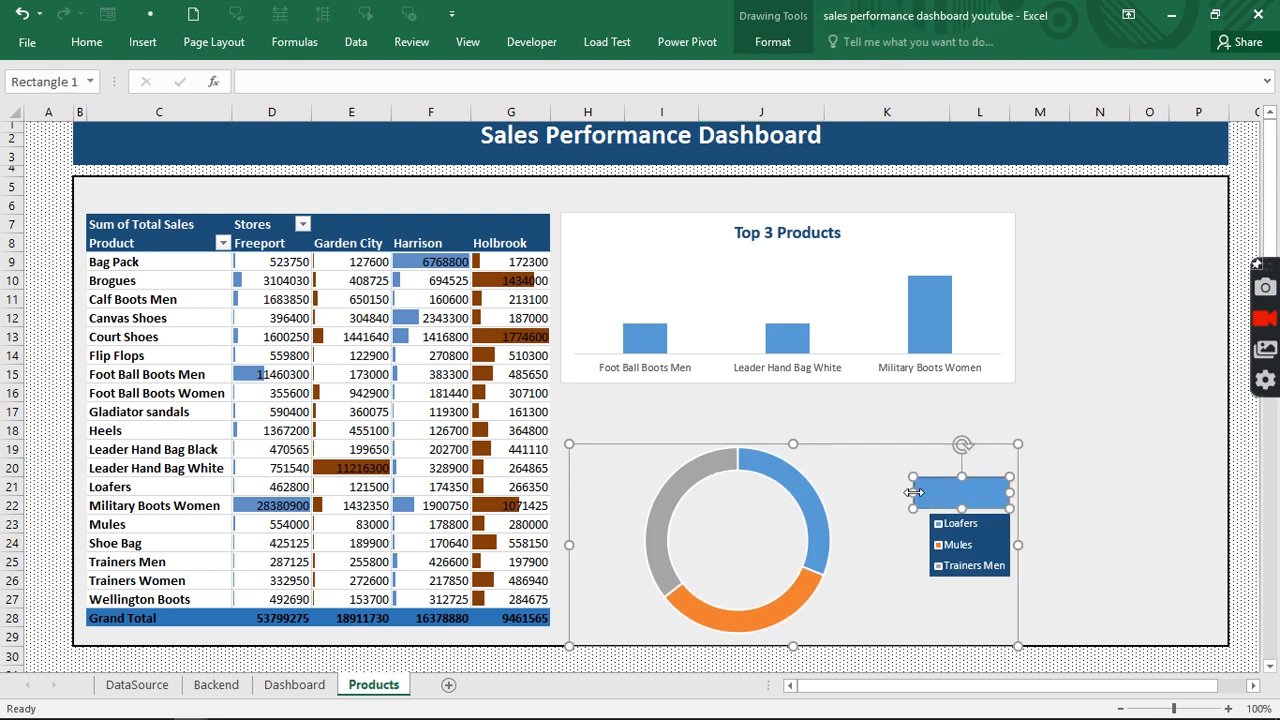
{"action": "left_click", "coordinate": [902, 490]}
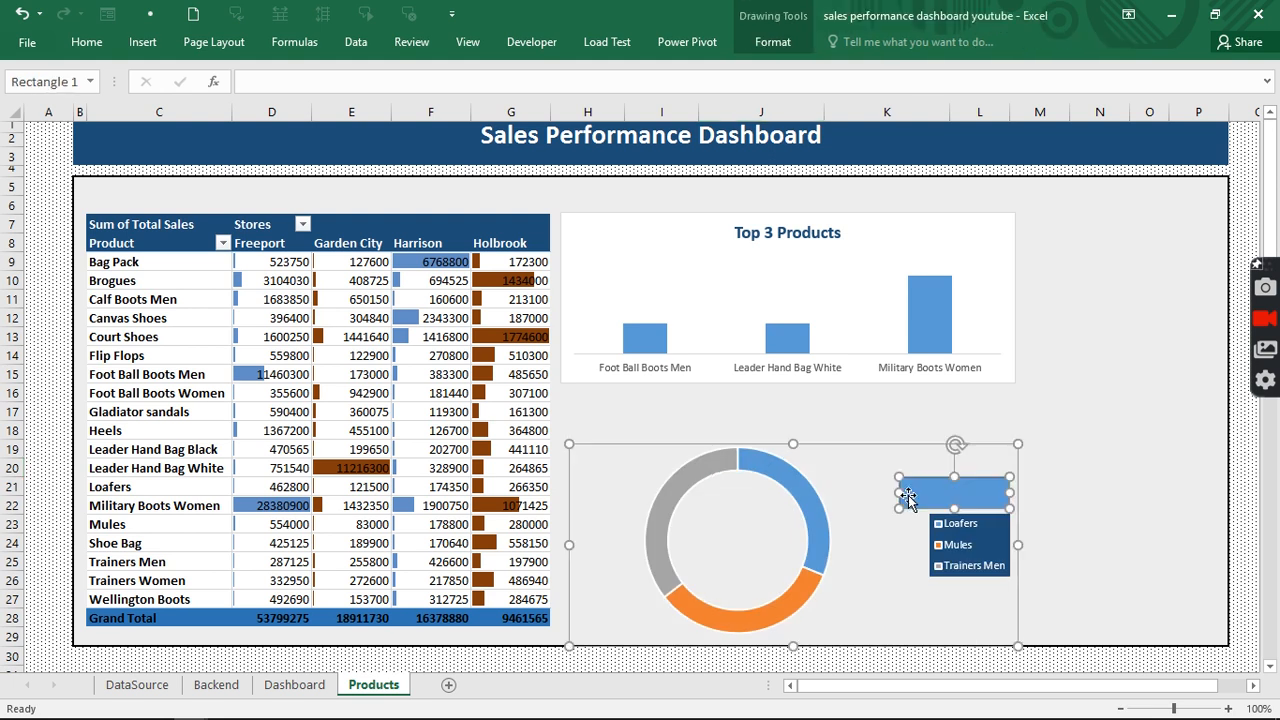
{"action": "left_click", "coordinate": [941, 542]}
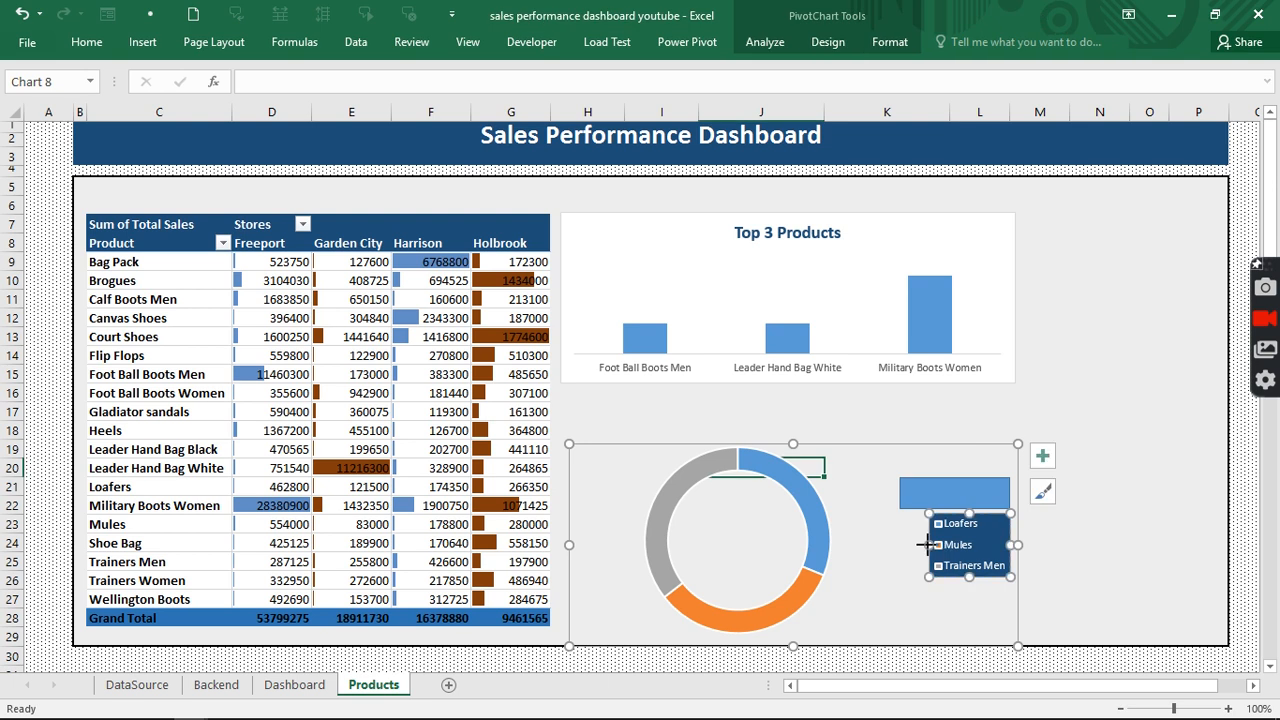
{"action": "left_click_drag", "start_coordinate": [927, 544], "coordinate": [899, 542]}
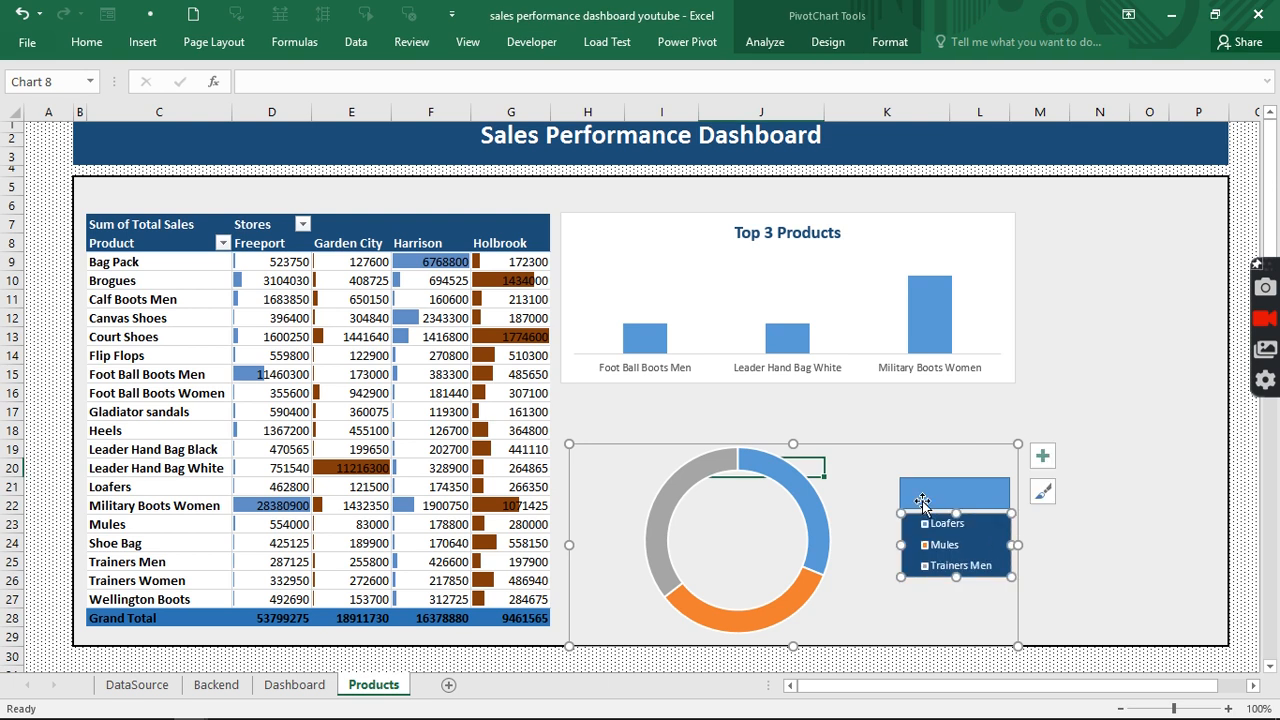
Label the rectangle "Under-Performed Products" and enlarge it so the text fits on two lines.
{"action": "left_click", "coordinate": [924, 494]}
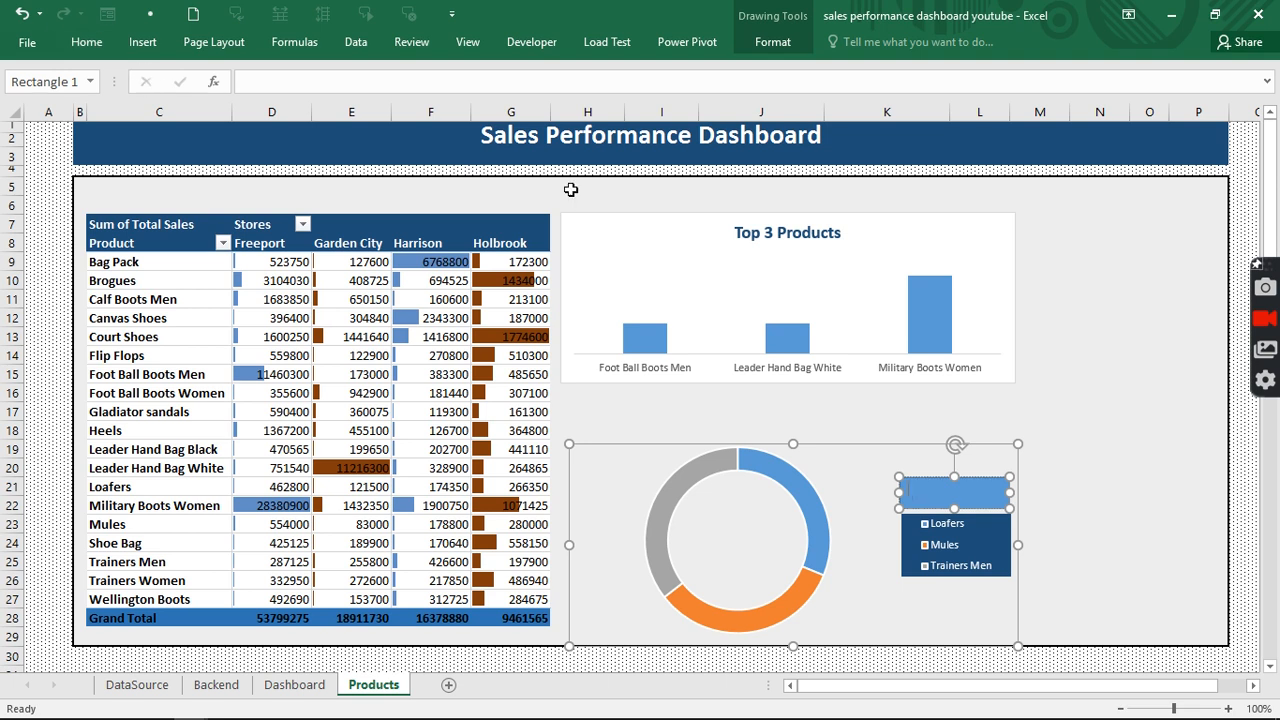
{"action": "type", "text": "Under-Performed"}
{"action": "type", "text": "Products"}
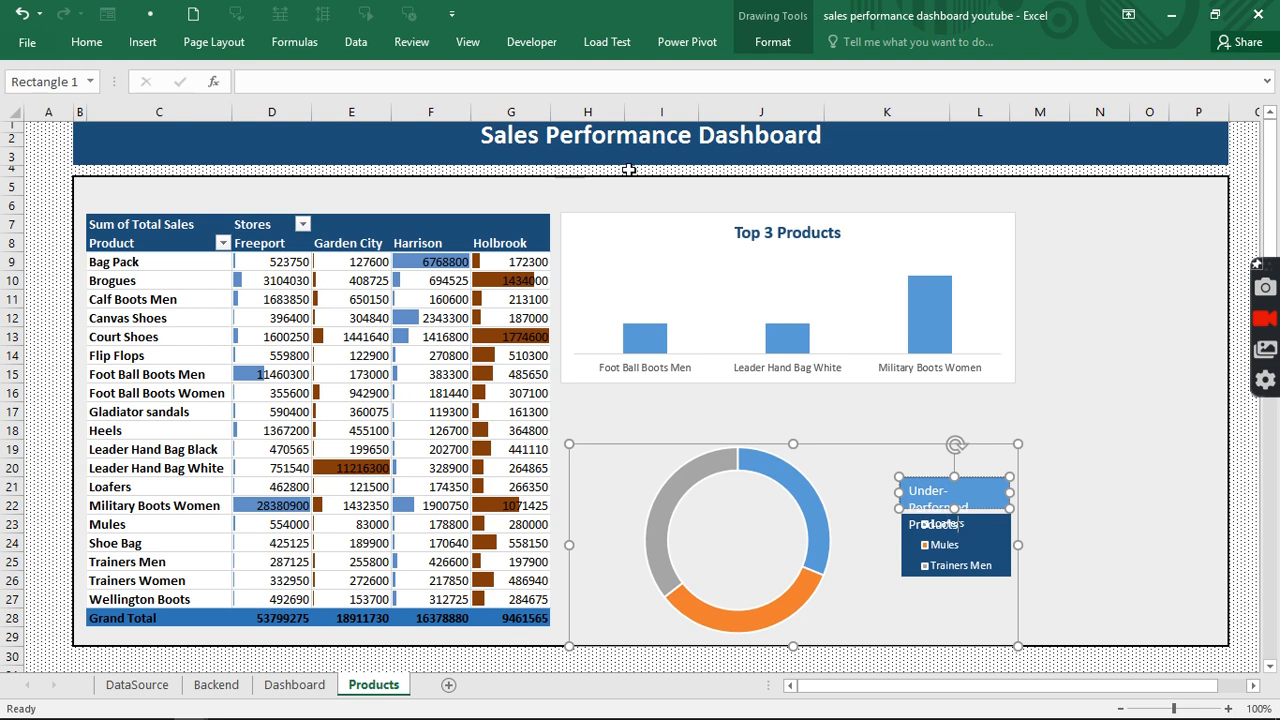
{"action": "left_click_drag", "start_coordinate": [899, 492], "coordinate": [950, 462]}
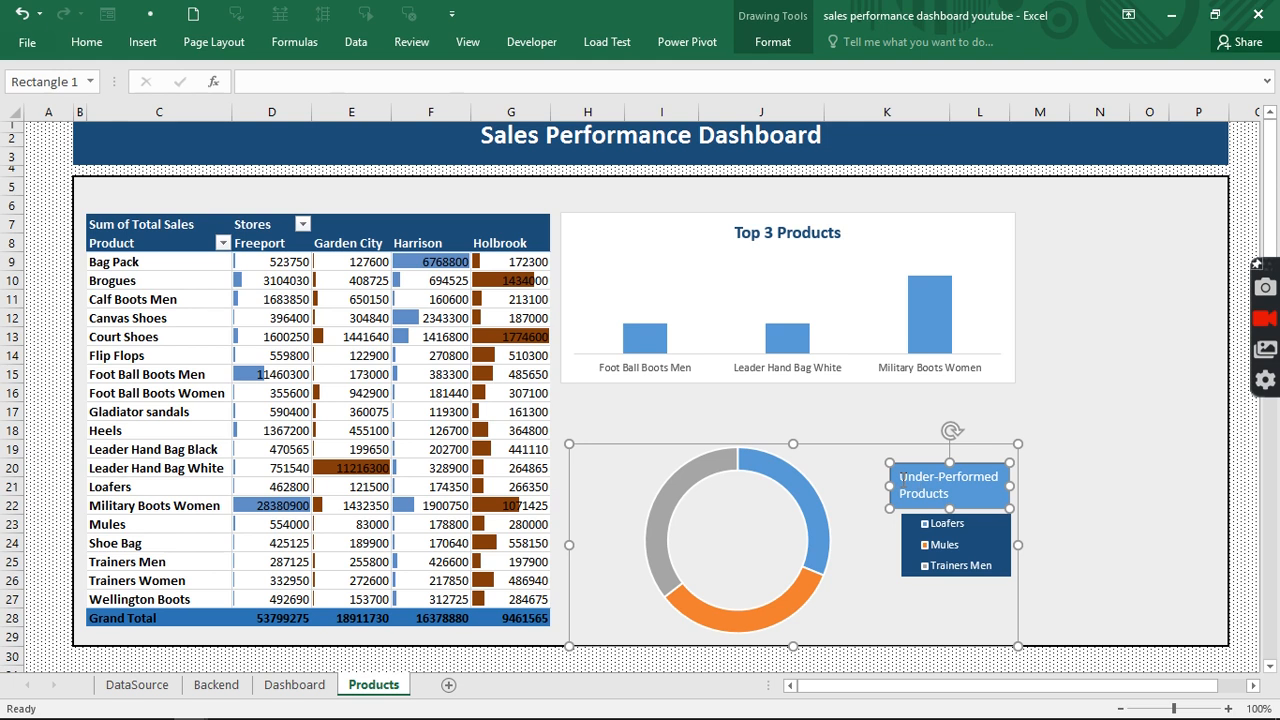
Center the "Under-Performed Products" text in its rectangle and make it bold.
{"action": "triple_click", "coordinate": [932, 494]}
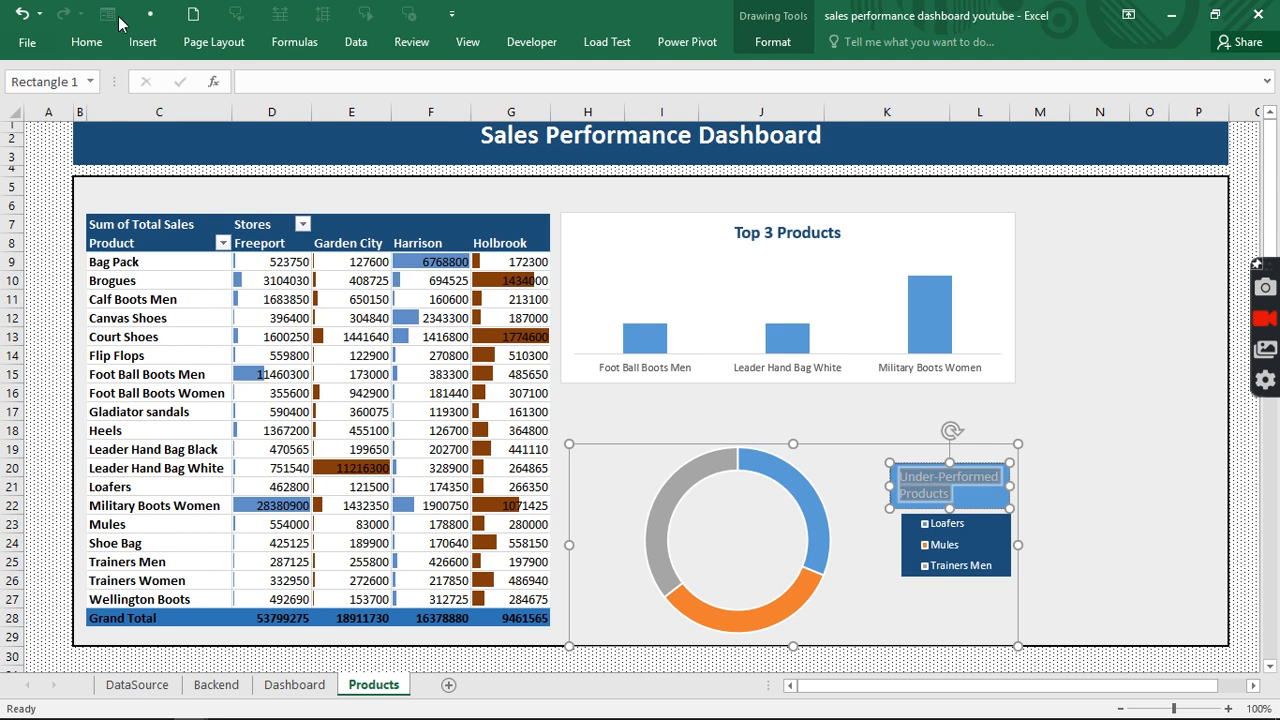
{"action": "left_click", "coordinate": [86, 42]}
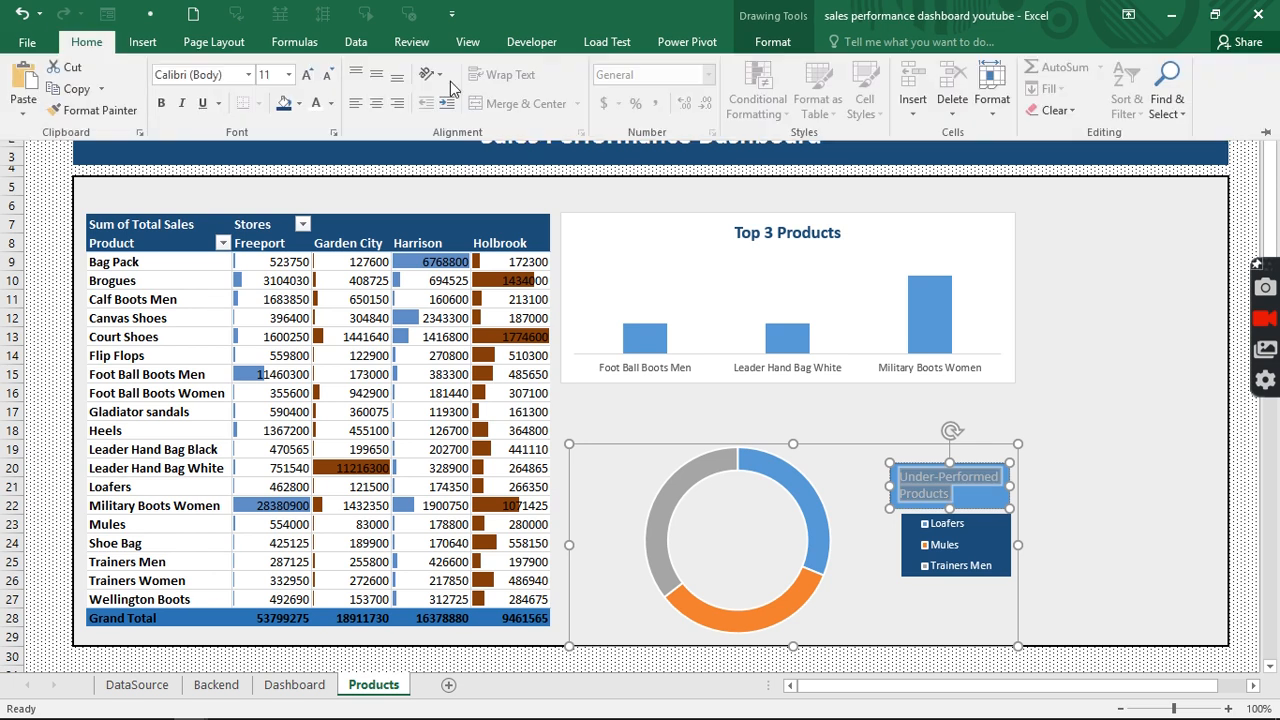
{"action": "left_click", "coordinate": [376, 104]}
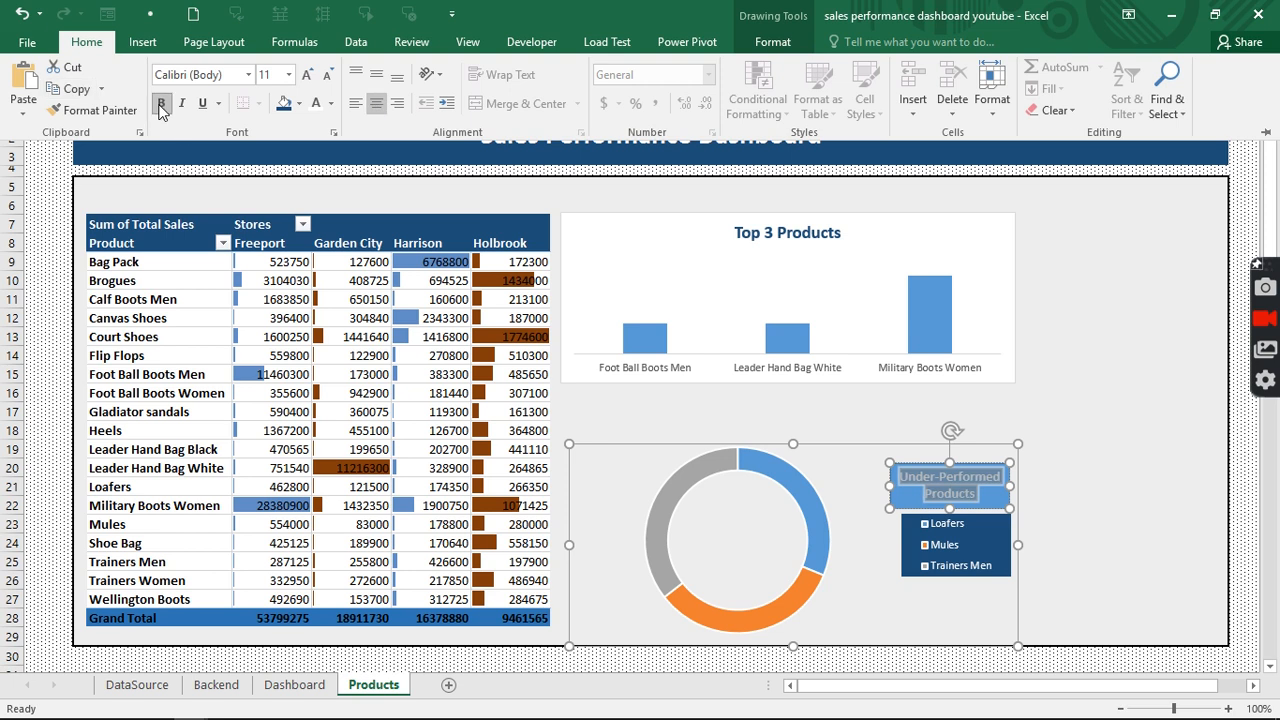
{"action": "left_click", "coordinate": [1076, 396]}
{"action": "left_click", "coordinate": [1075, 396]}
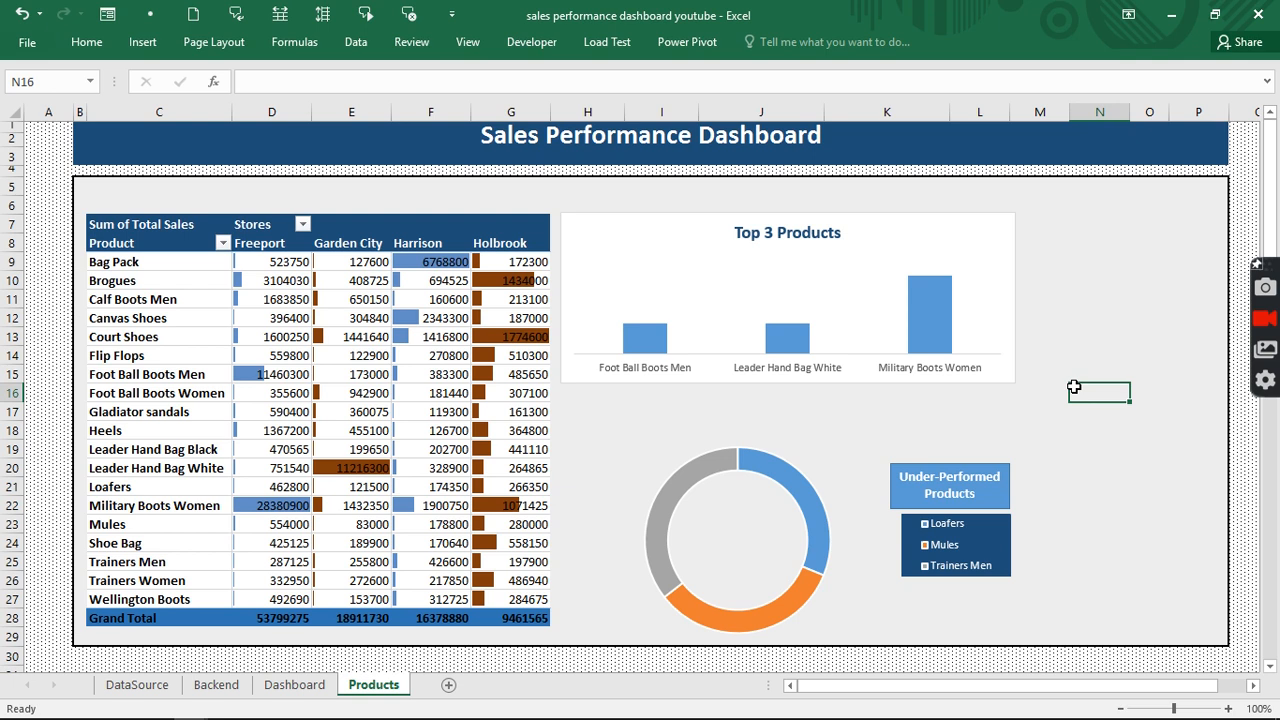
Fill the "Under-Performed Products" rectangle with dark blue and shift it slightly right to center it over the legend.
{"action": "left_click", "coordinate": [1004, 478]}
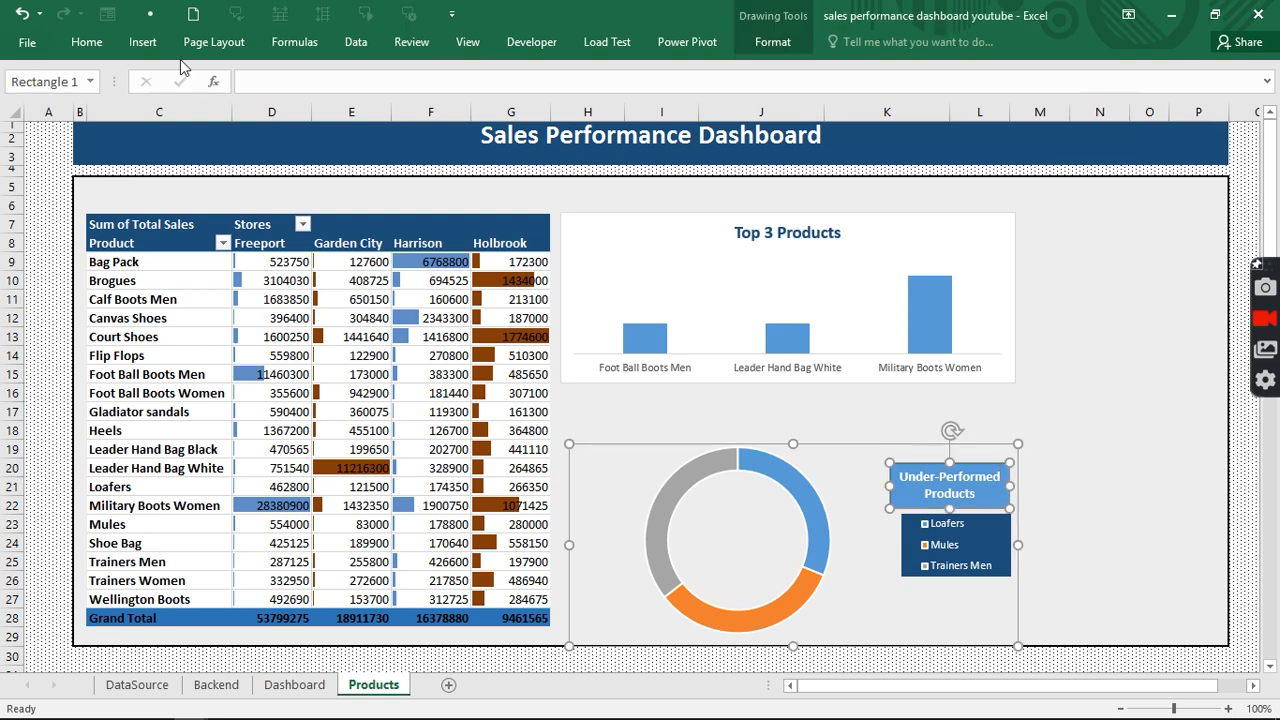
{"action": "left_click", "coordinate": [90, 45]}
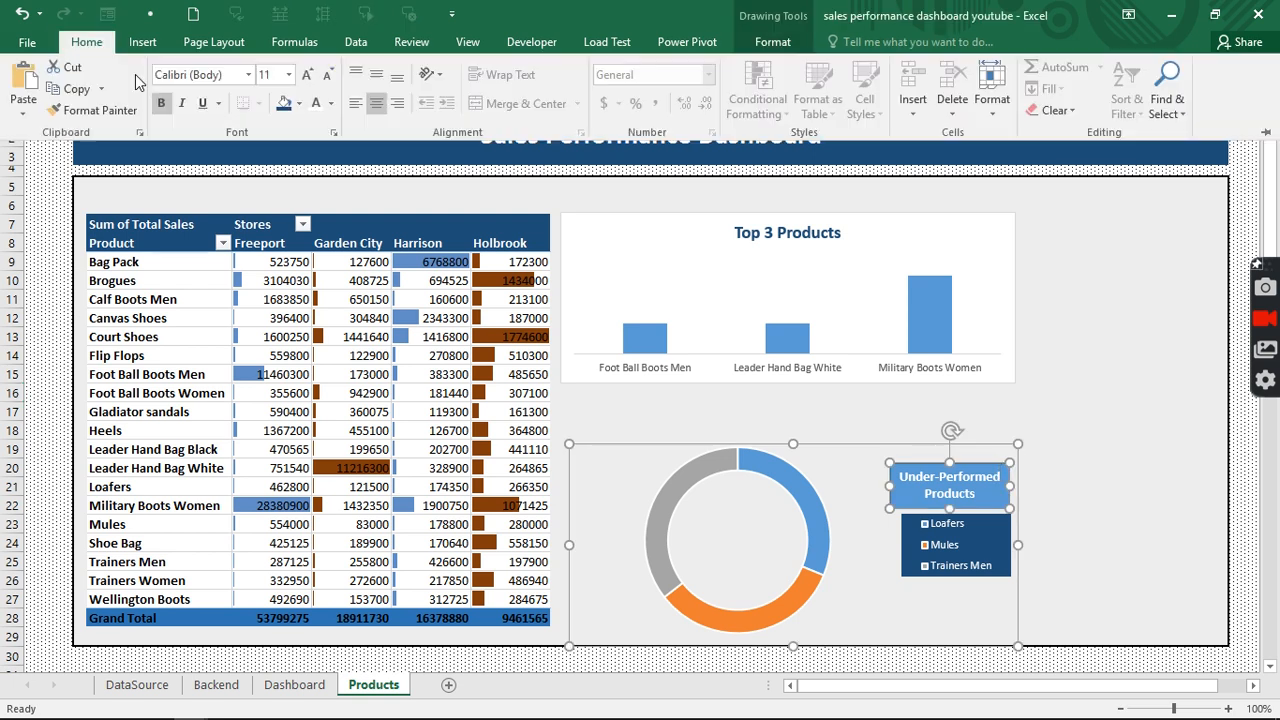
{"action": "left_click", "coordinate": [286, 101]}
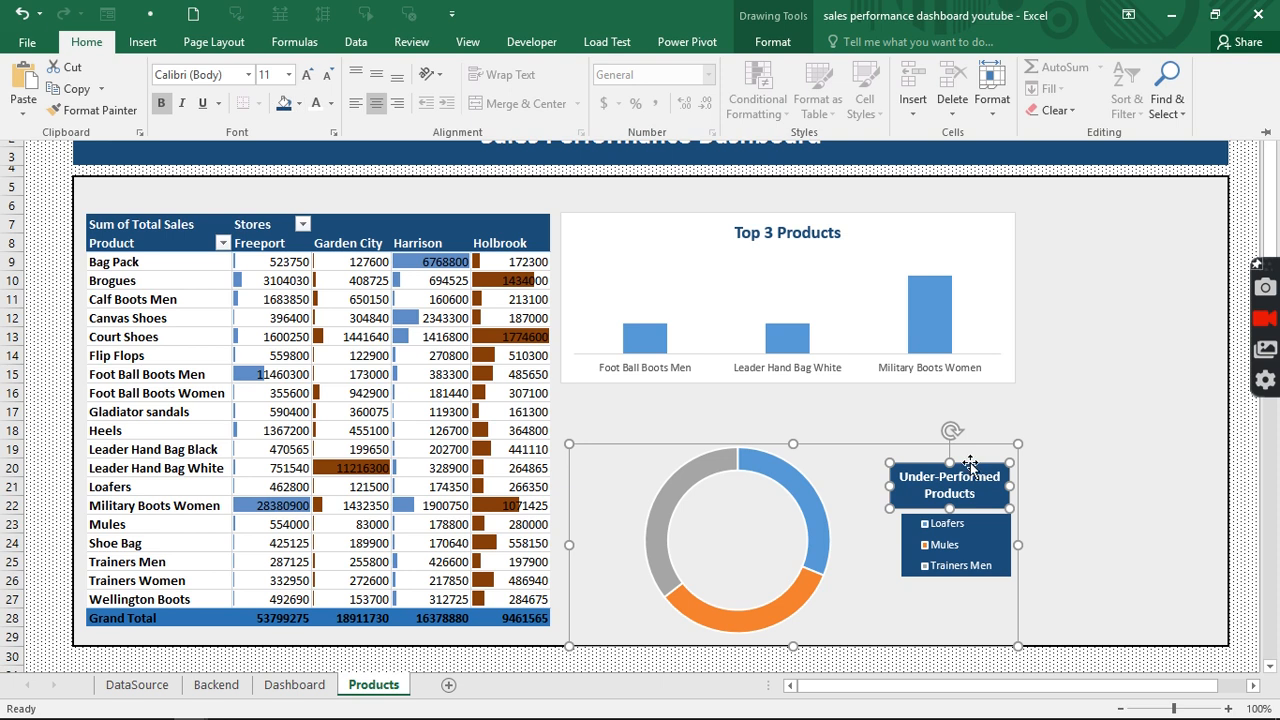
{"action": "left_click_drag", "start_coordinate": [970, 462], "coordinate": [976, 463]}
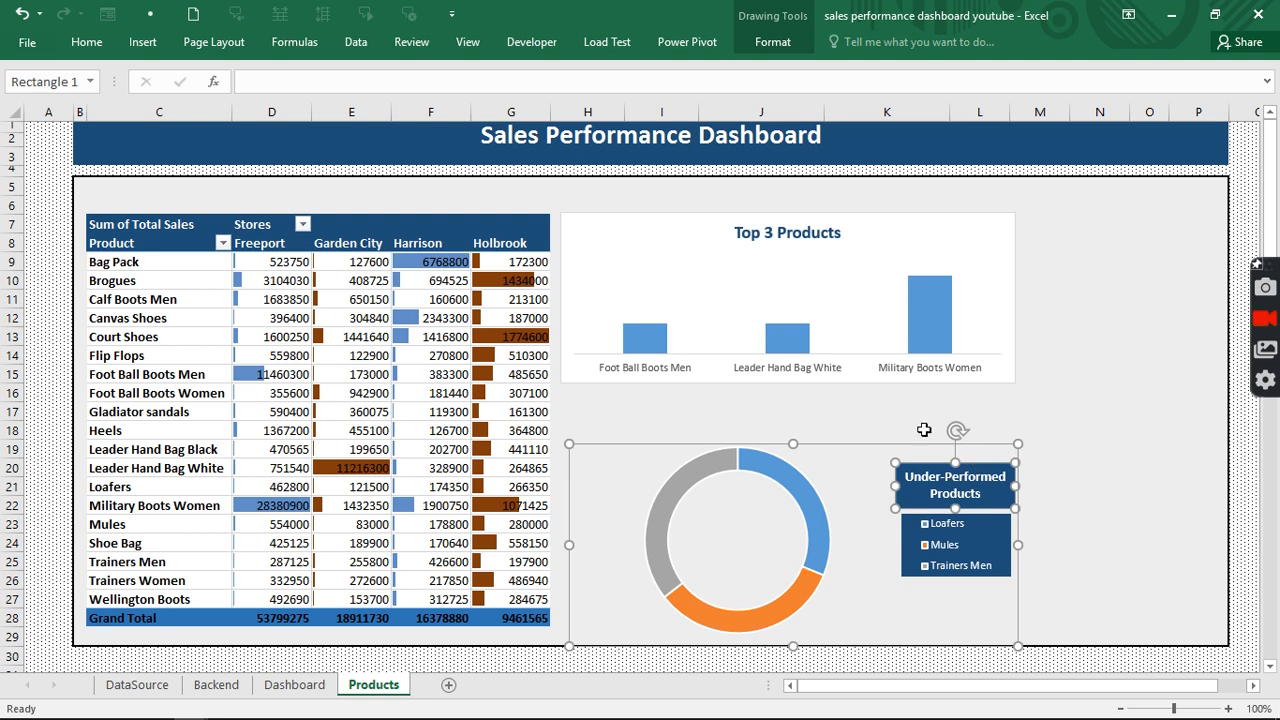
Add data labels to the doughnut chart and format them with a dark blue fill and white text.
{"action": "left_click", "coordinate": [793, 505]}
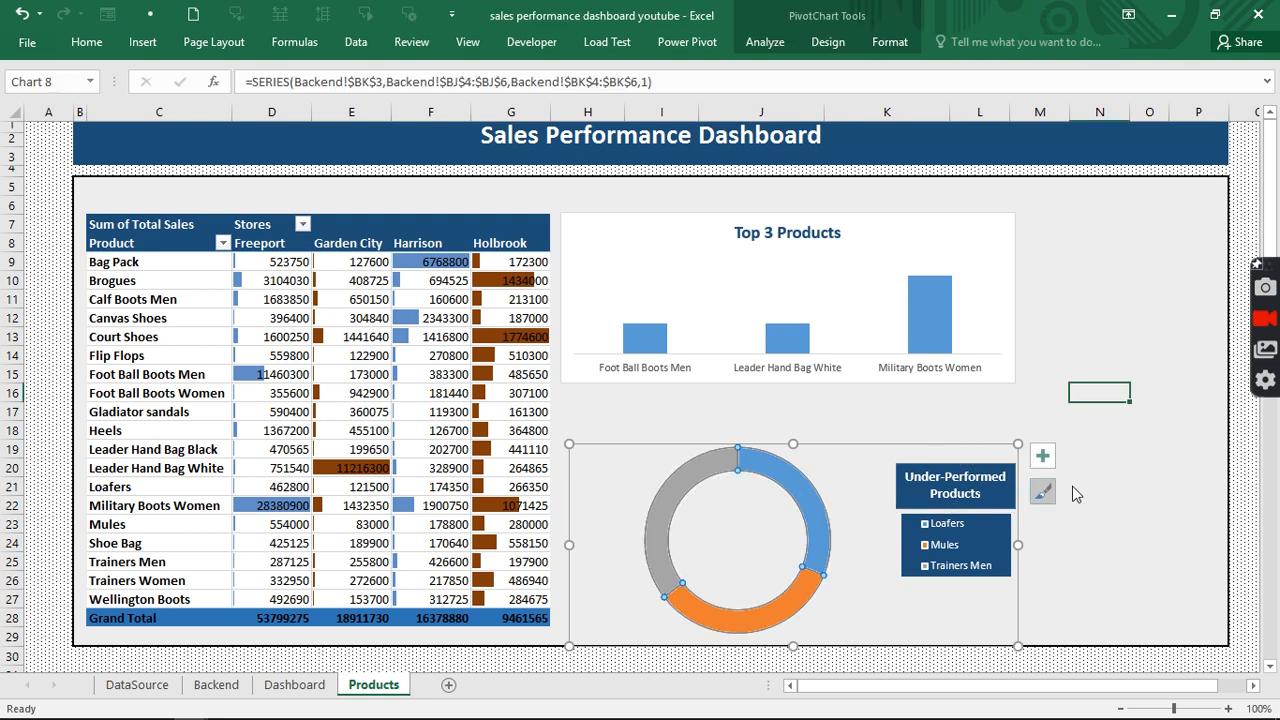
{"action": "left_click", "coordinate": [1043, 457]}
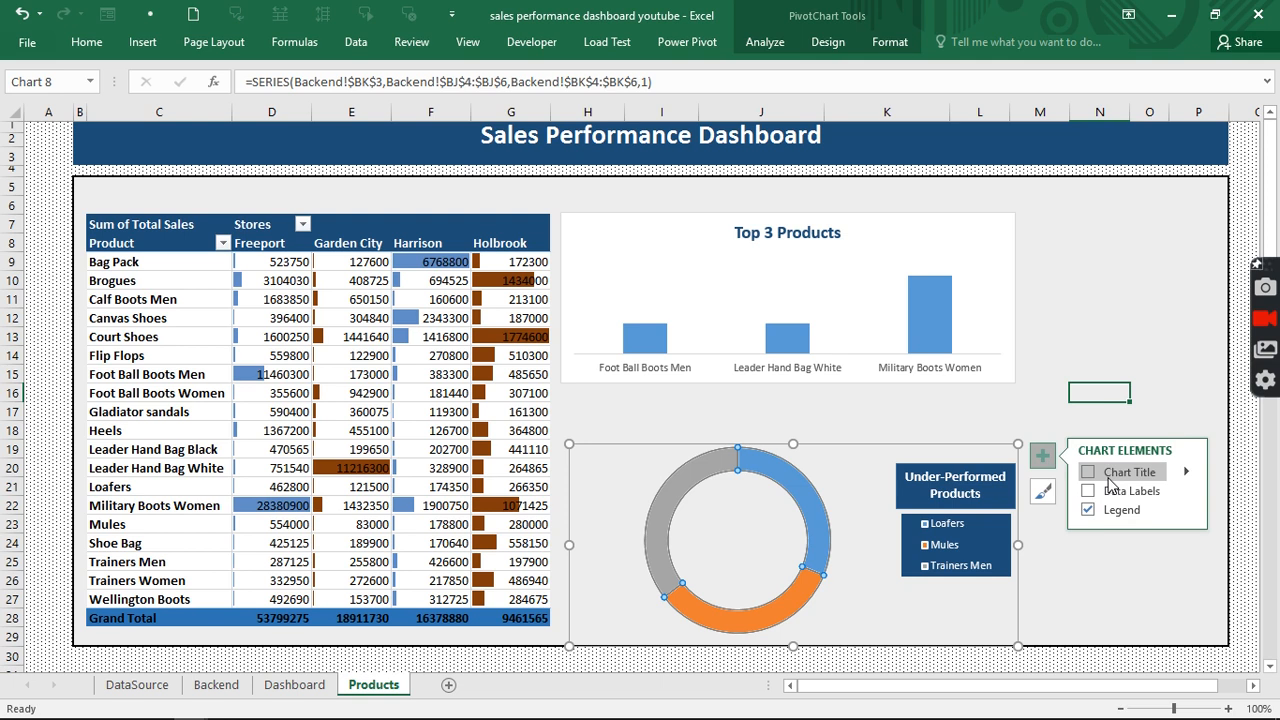
{"action": "left_click", "coordinate": [1087, 491]}
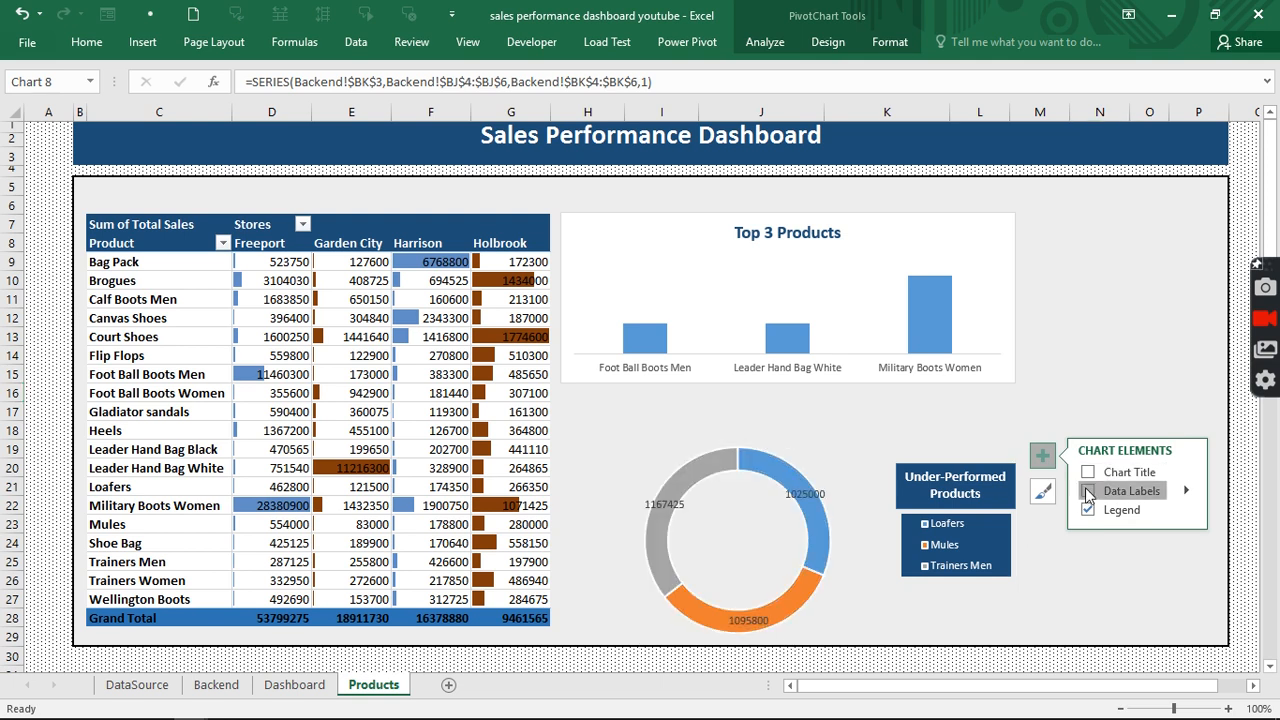
{"action": "left_click", "coordinate": [803, 494]}
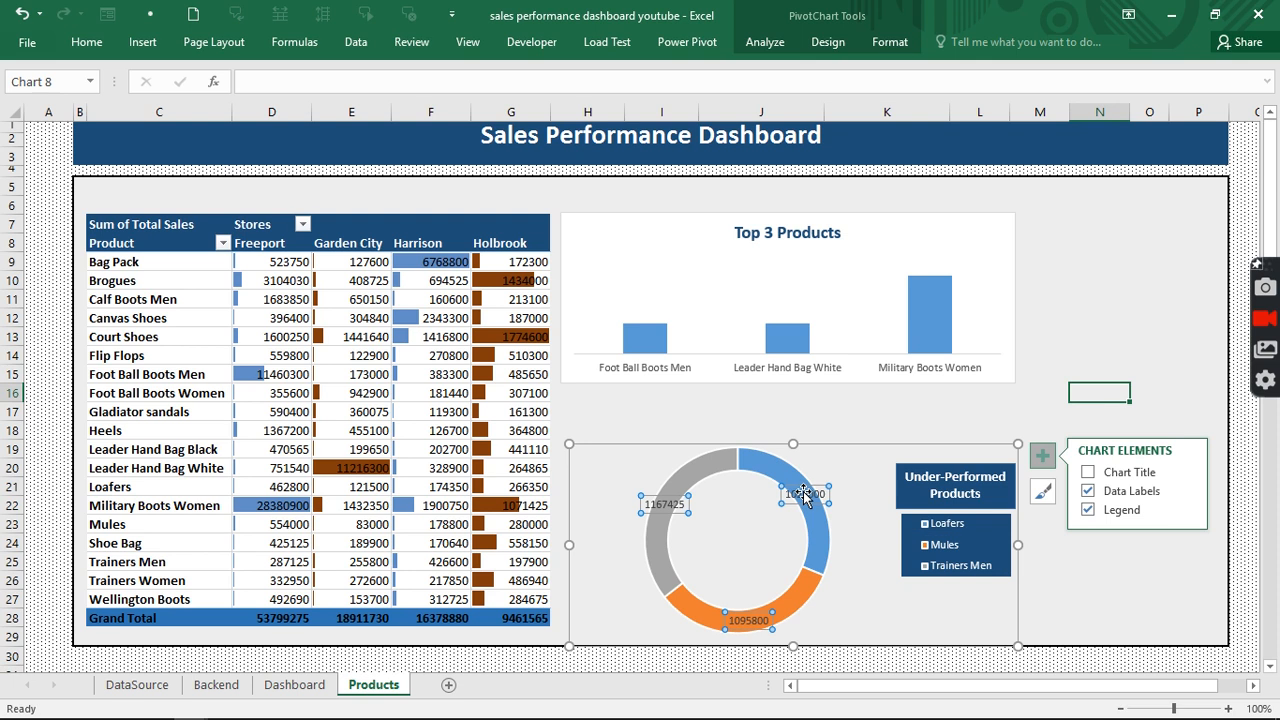
{"action": "left_click", "coordinate": [81, 46]}
{"action": "left_click", "coordinate": [284, 105]}
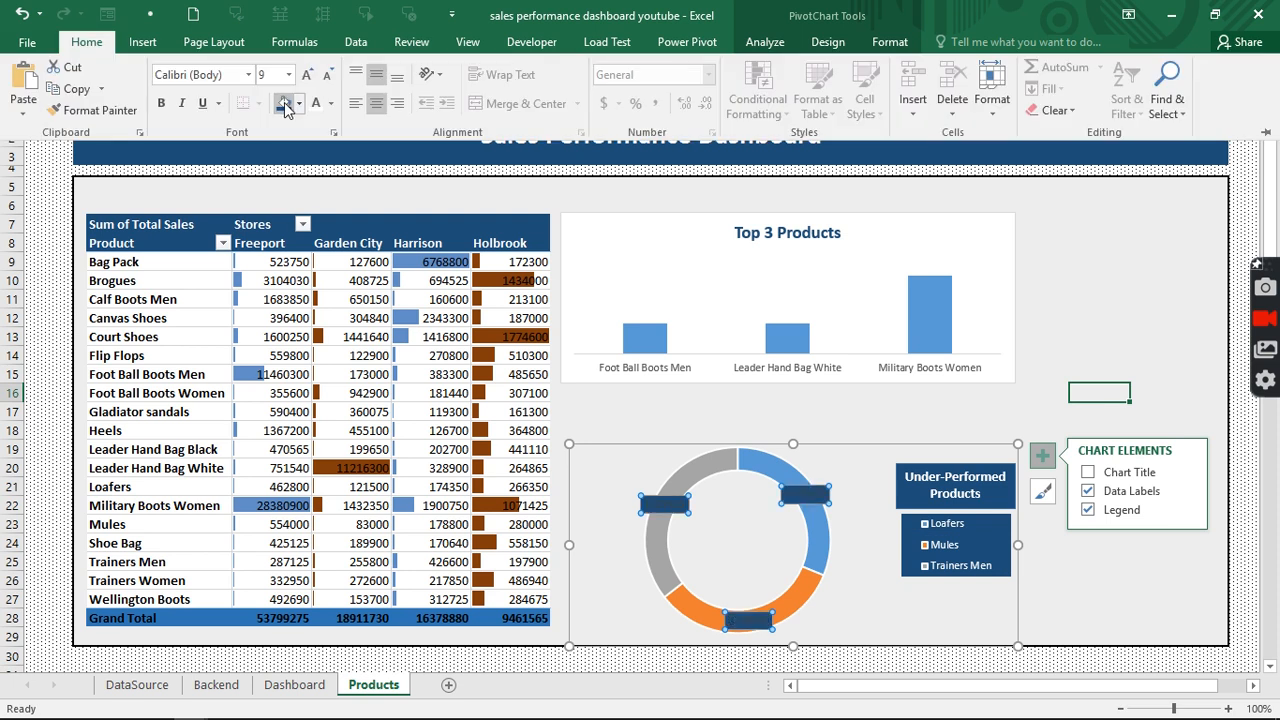
{"action": "left_click", "coordinate": [315, 105]}
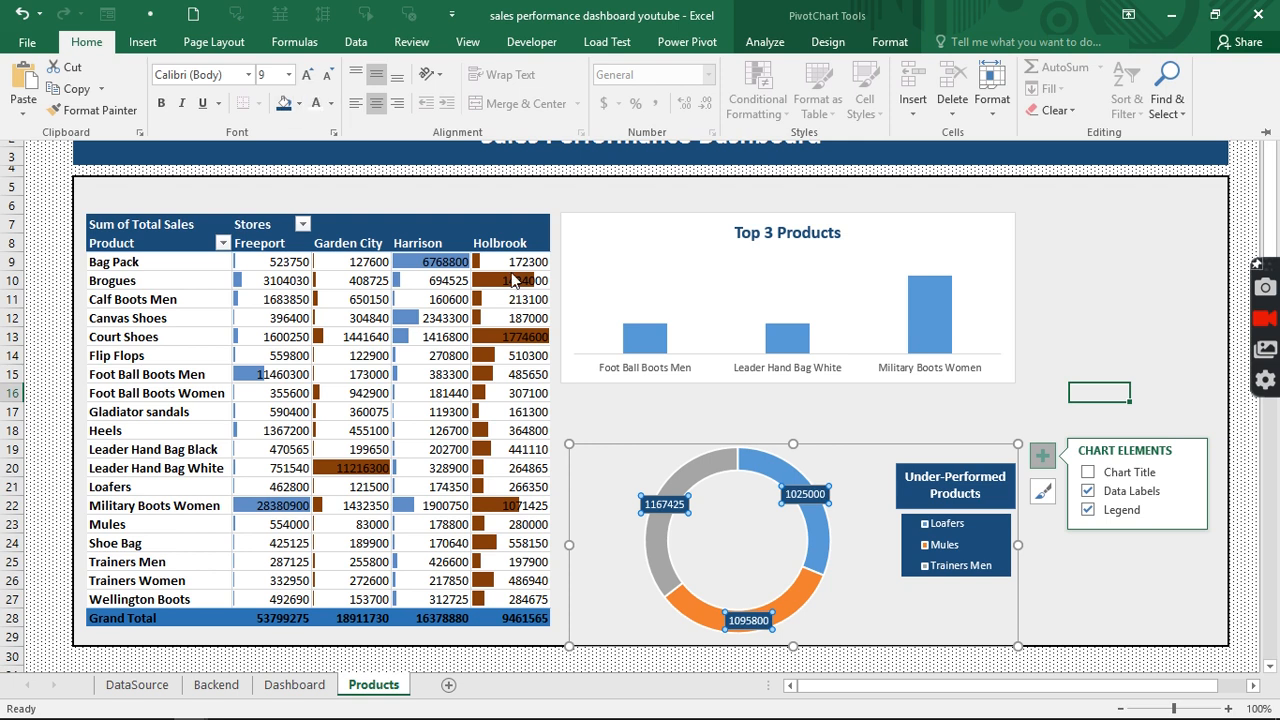
Extend the doughnut chart's upper edge to row 18 and the Top 3 Products chart's lower edge to row 17.
{"action": "left_click", "coordinate": [795, 268]}
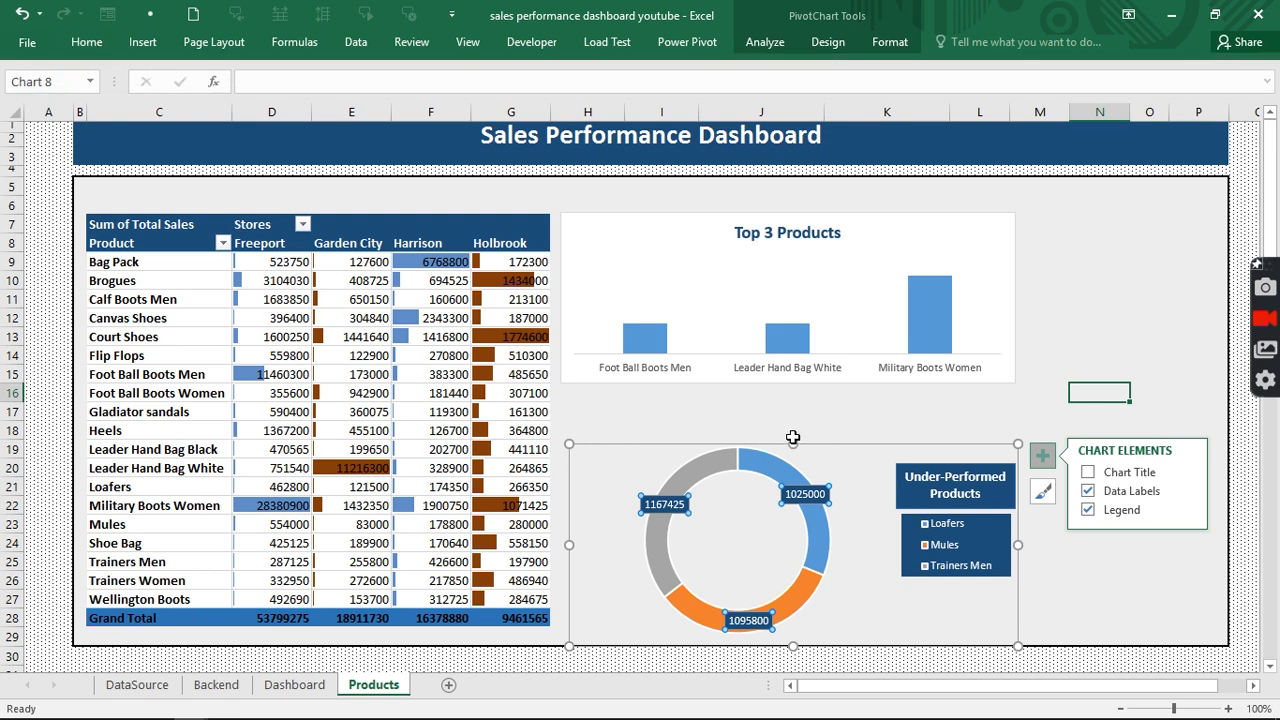
{"action": "left_click_drag", "start_coordinate": [794, 445], "coordinate": [793, 428]}
{"action": "left_click", "coordinate": [871, 240]}
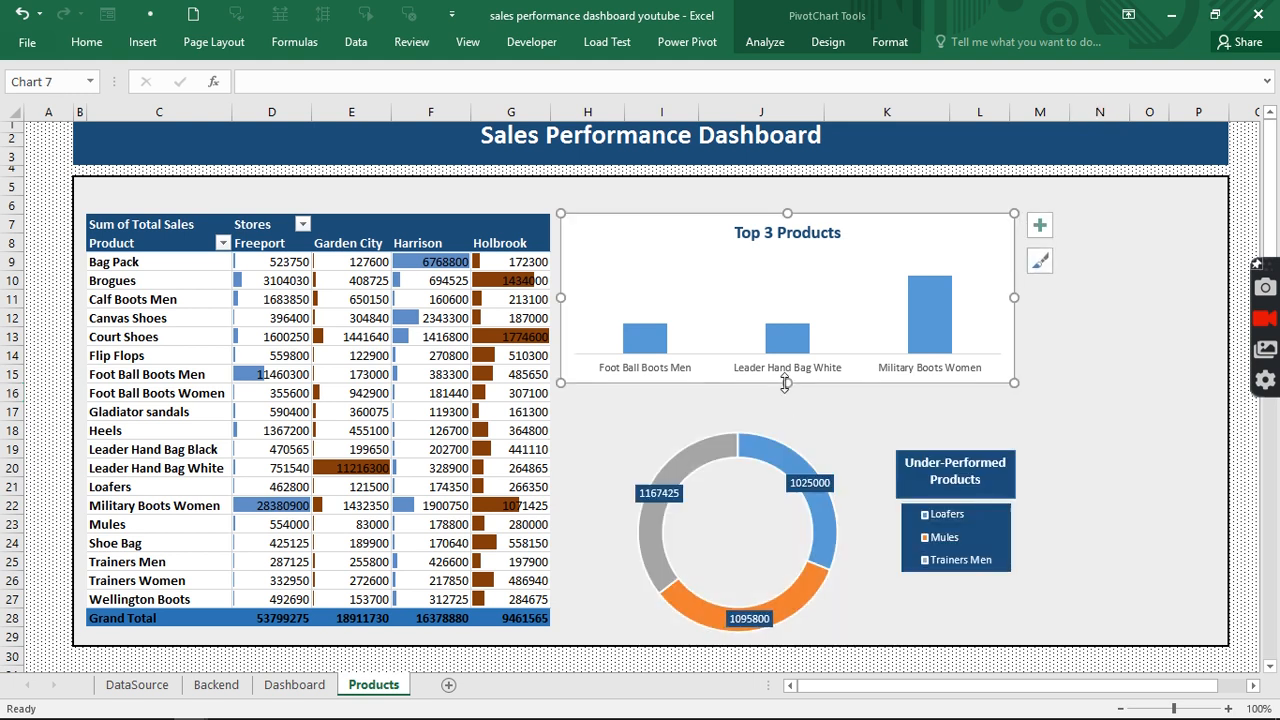
{"action": "left_click_drag", "start_coordinate": [787, 383], "coordinate": [787, 413]}
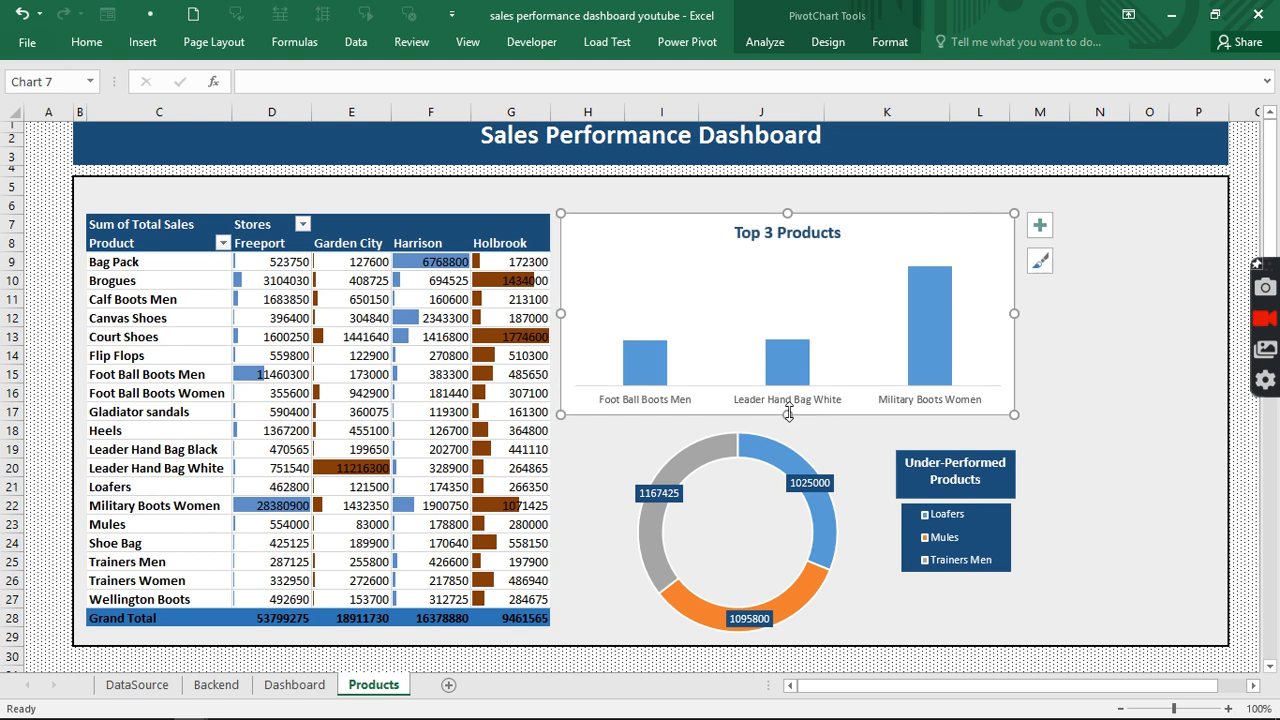
{"action": "left_click", "coordinate": [1087, 335]}
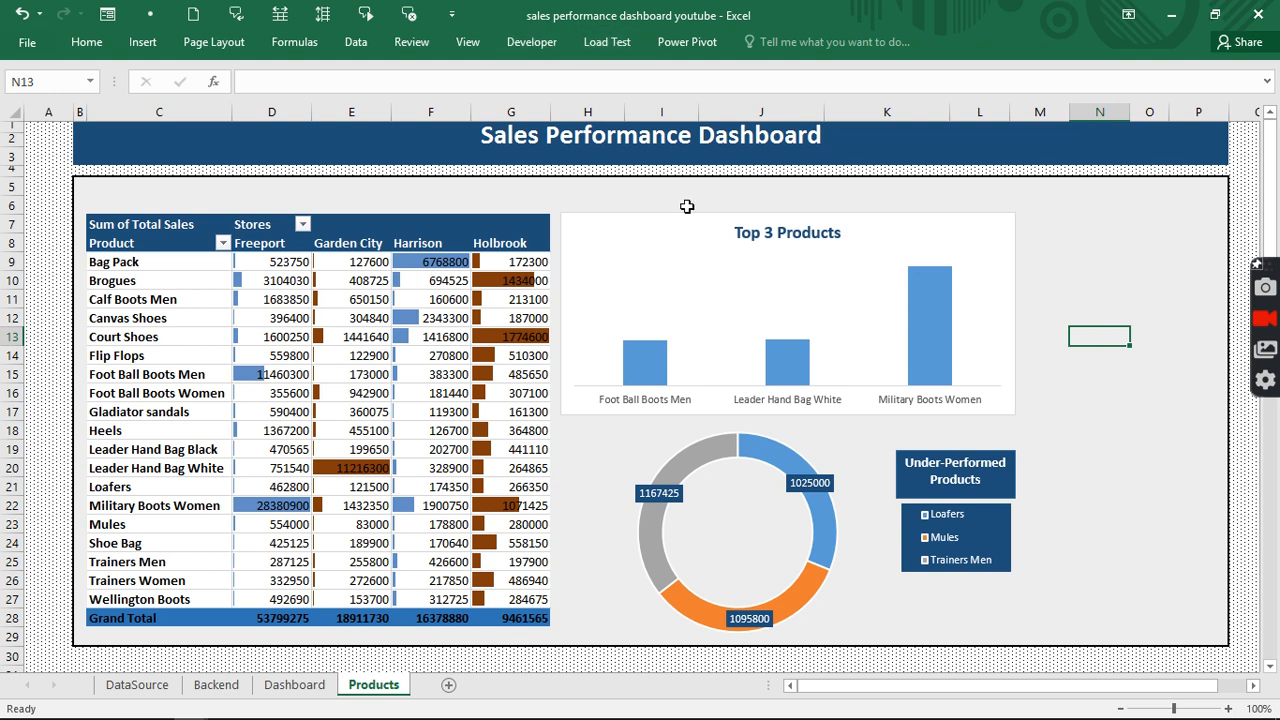
{"action": "left_click", "coordinate": [348, 313]}
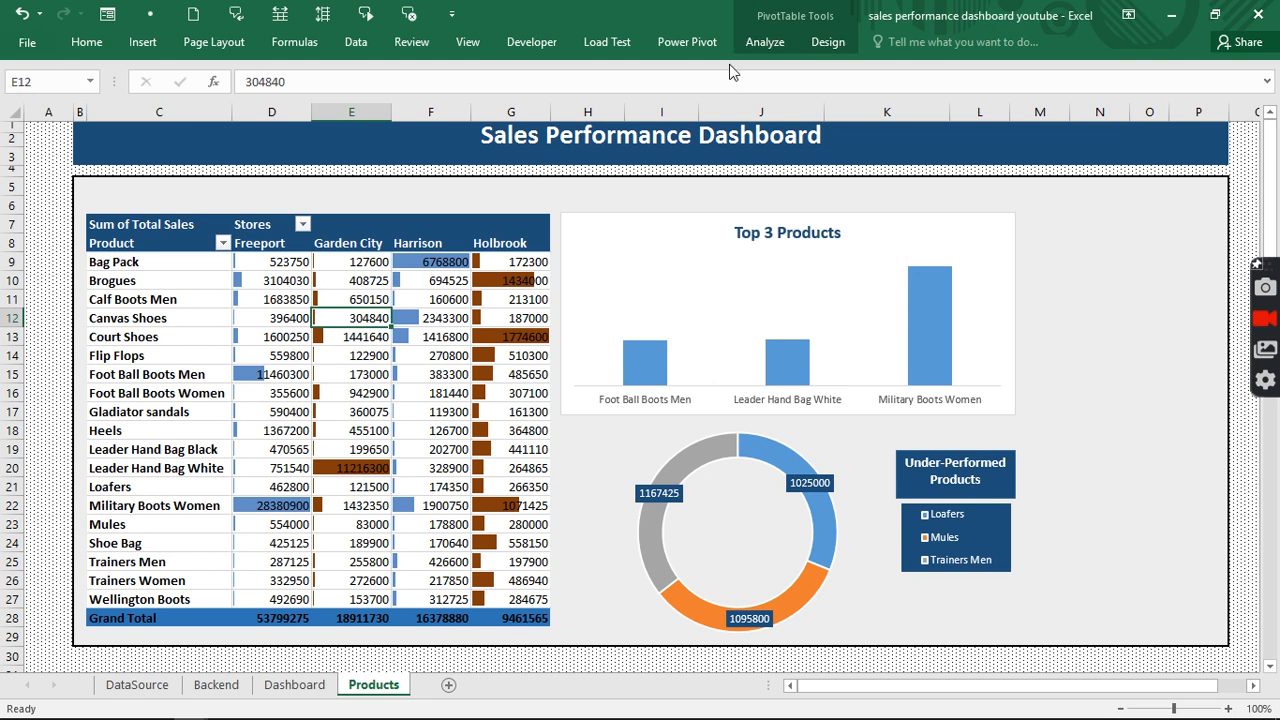
{"action": "left_click", "coordinate": [765, 41]}
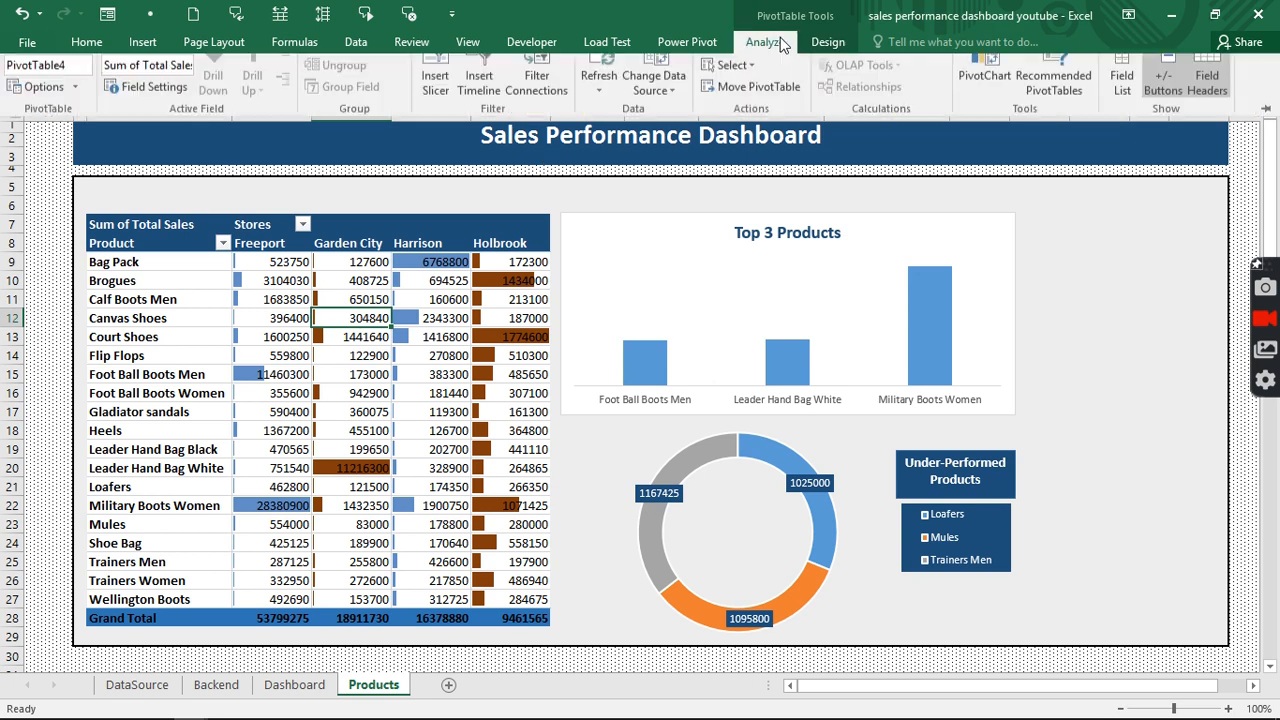
{"action": "left_click", "coordinate": [447, 90]}
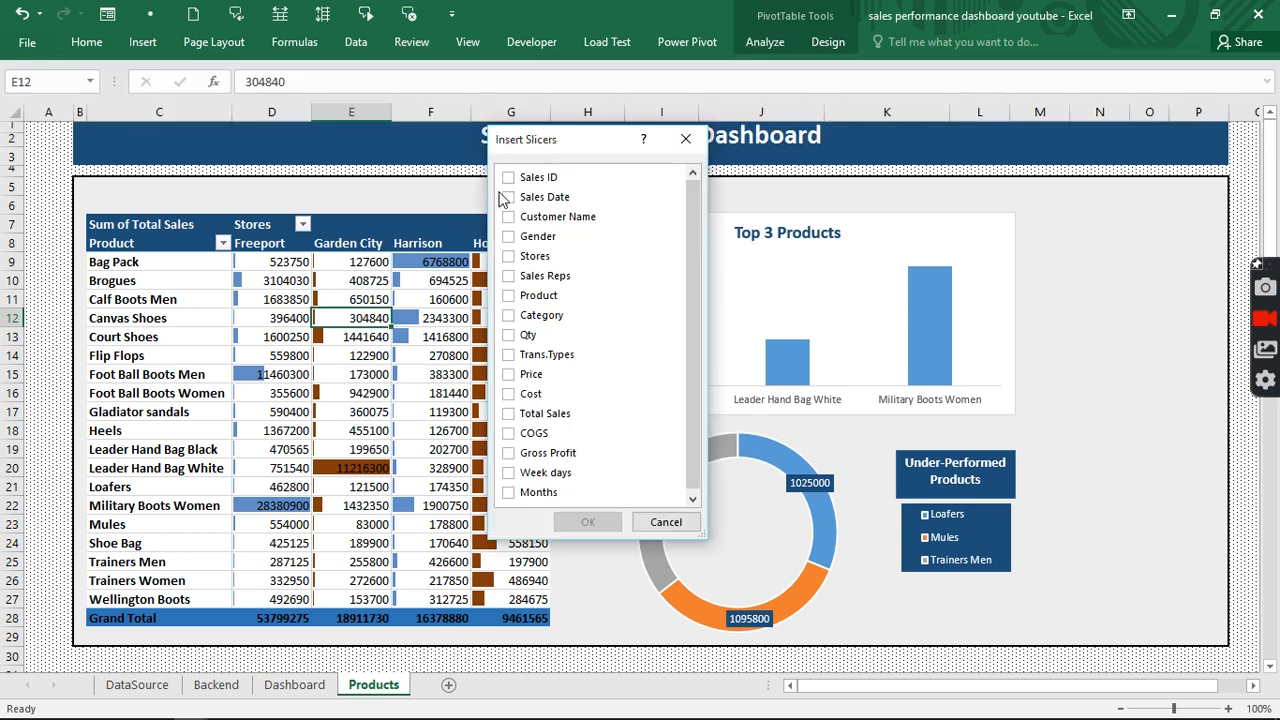
{"action": "left_click", "coordinate": [670, 522]}
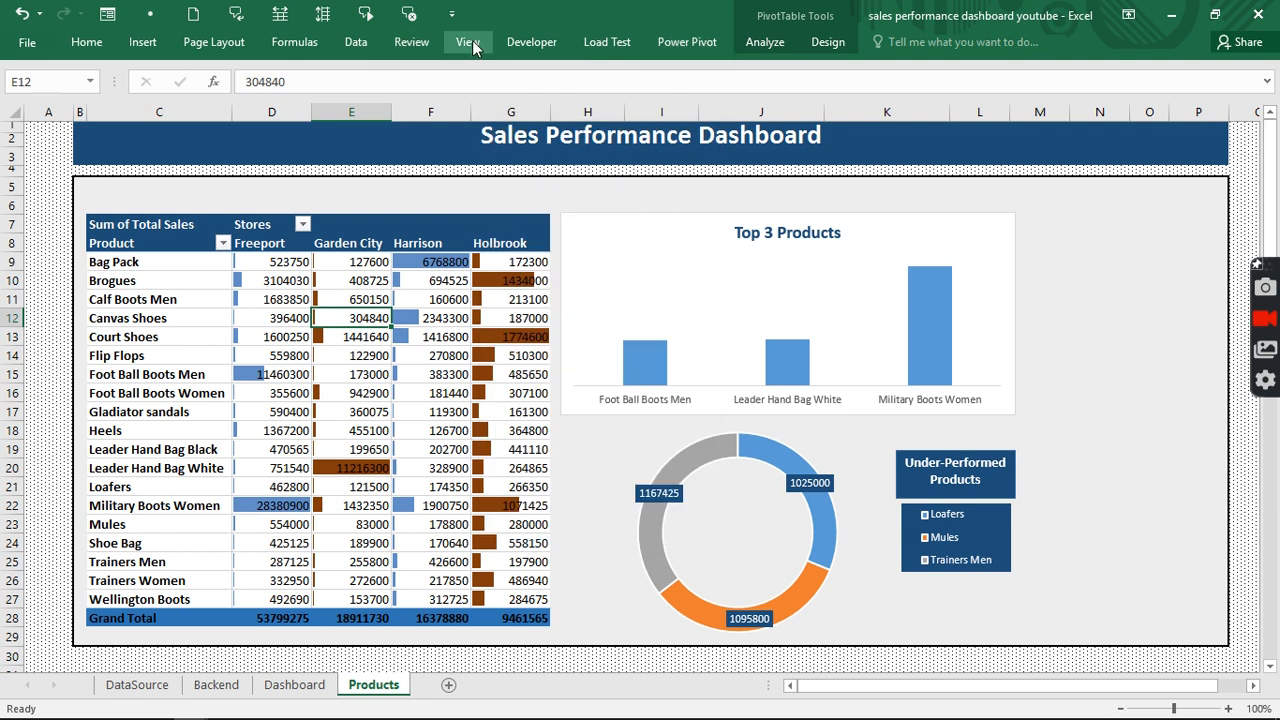
Switch to the Business Performance workbook to examine its product page slicers, and return to the sales performance dashboard workbook.
{"action": "left_click", "coordinate": [470, 44]}
{"action": "left_click", "coordinate": [886, 105]}
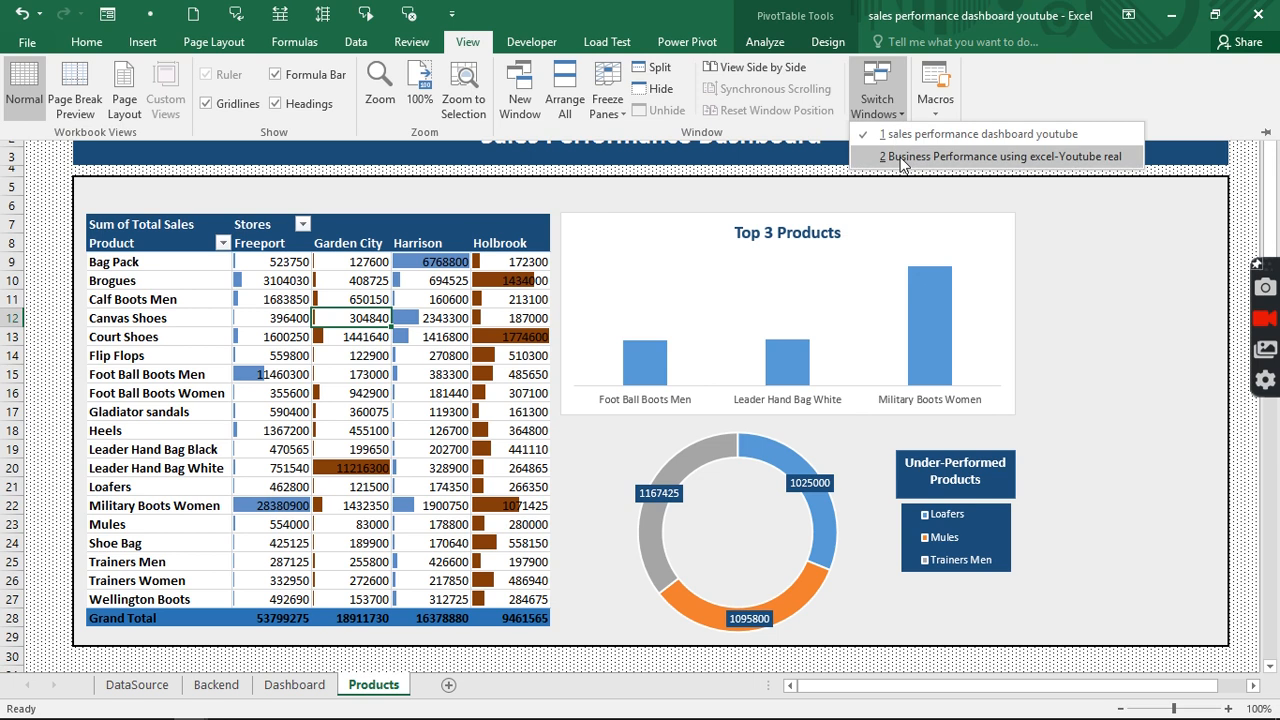
{"action": "left_click", "coordinate": [903, 157]}
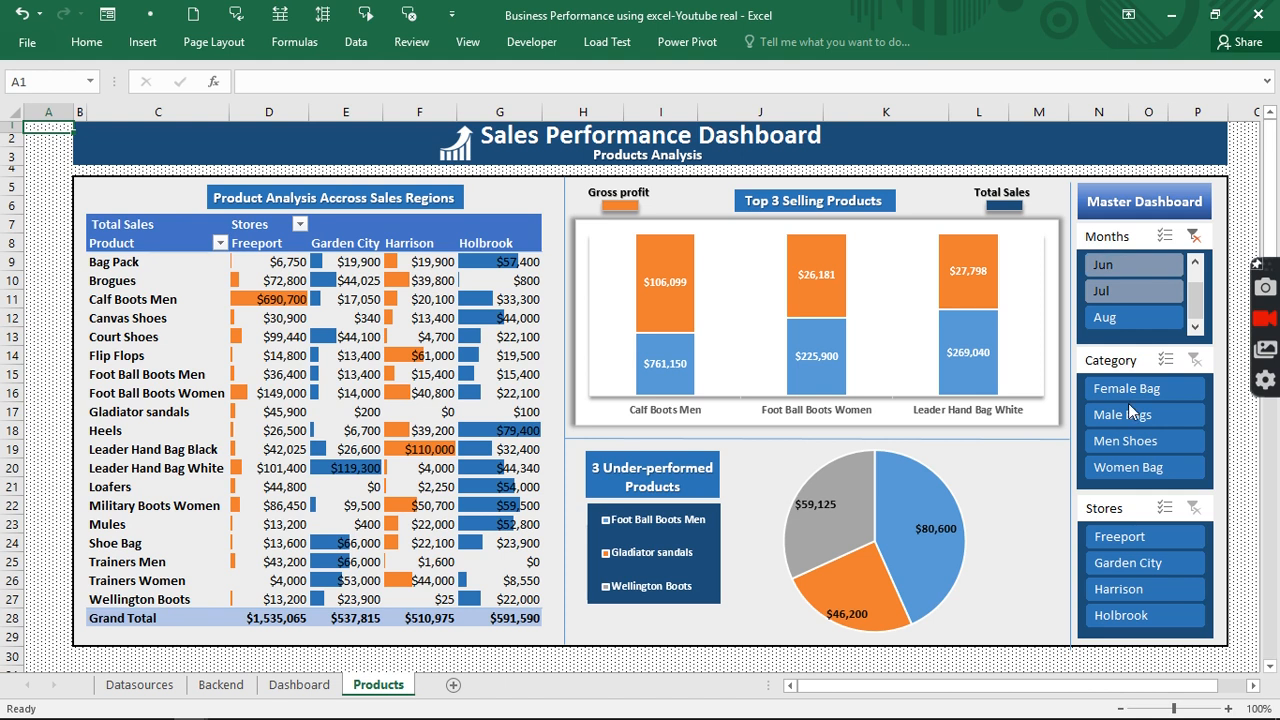
{"action": "left_click", "coordinate": [470, 42]}
{"action": "left_click", "coordinate": [877, 95]}
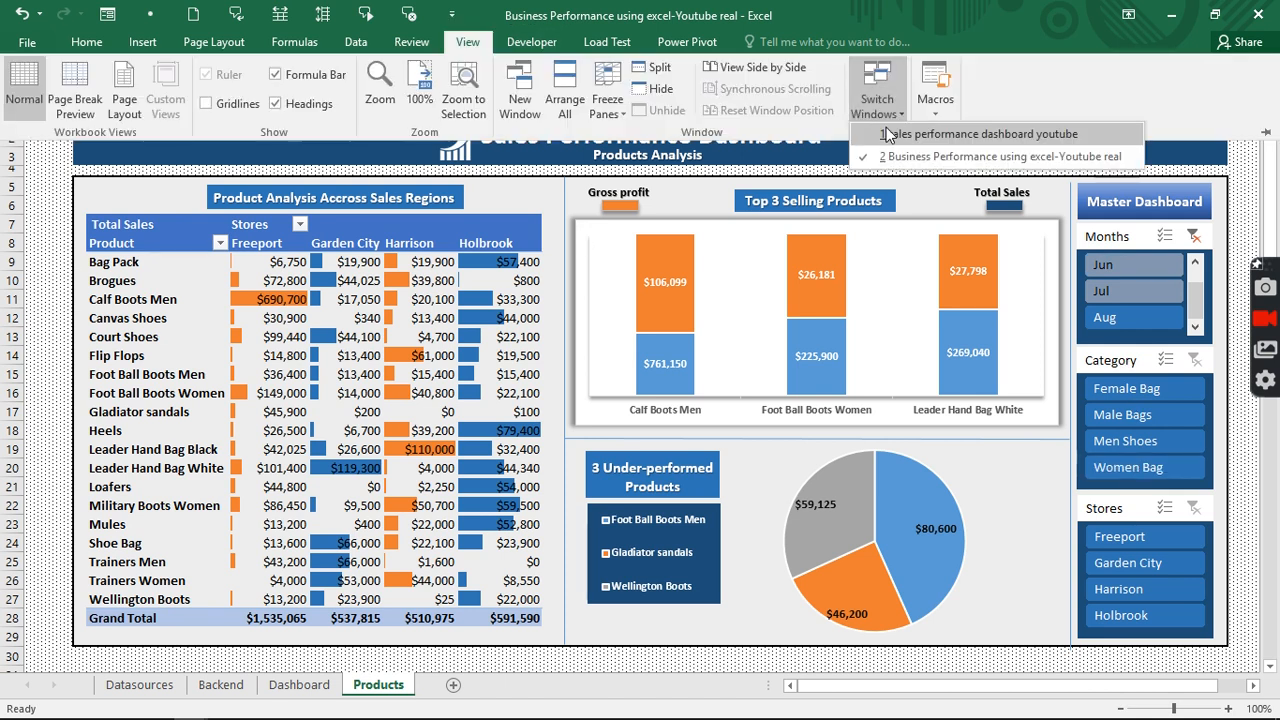
{"action": "left_click", "coordinate": [887, 134]}
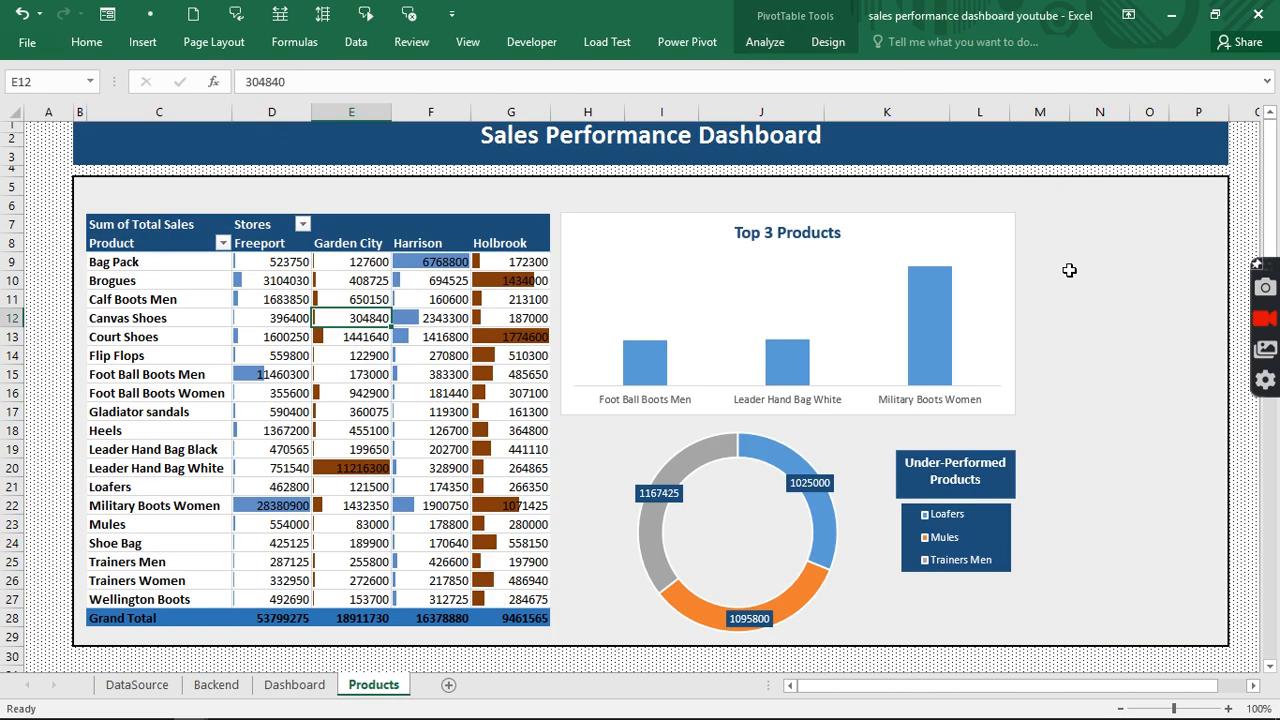
Insert slicers for Months, Category and Stores from the store-by-product PivotTable.
{"action": "left_click", "coordinate": [445, 299]}
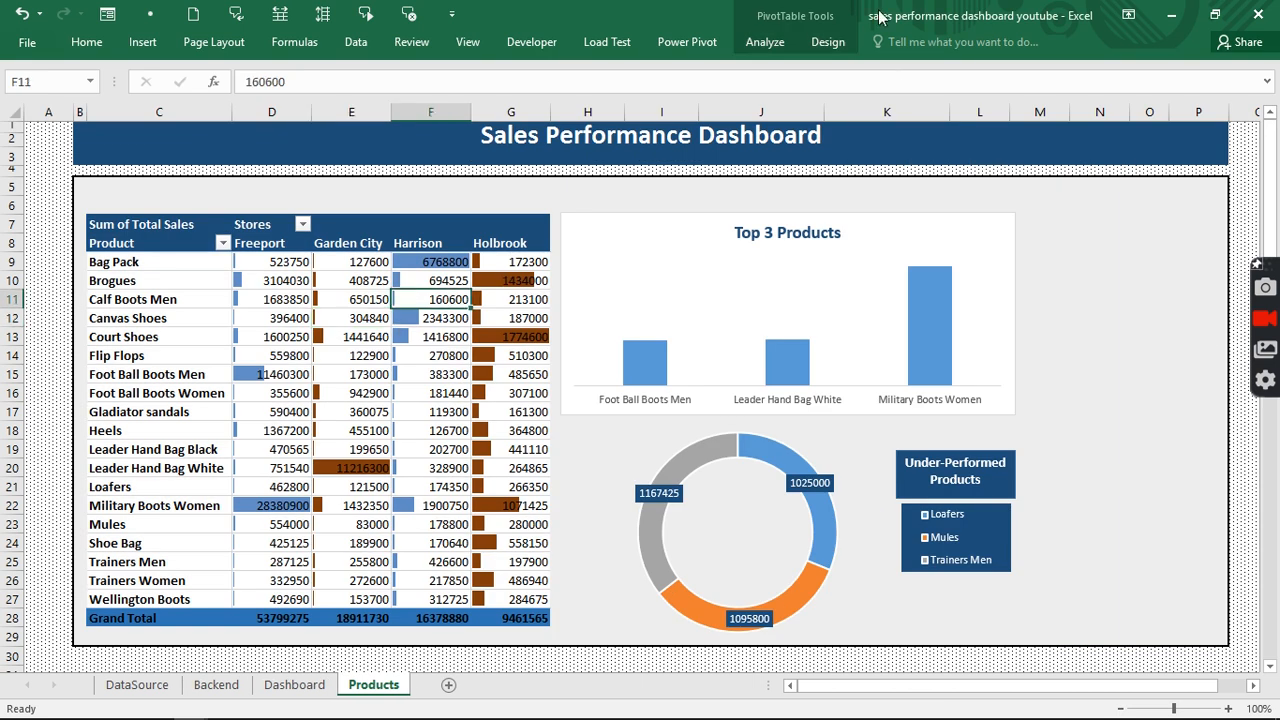
{"action": "left_click", "coordinate": [762, 42]}
{"action": "left_click", "coordinate": [444, 95]}
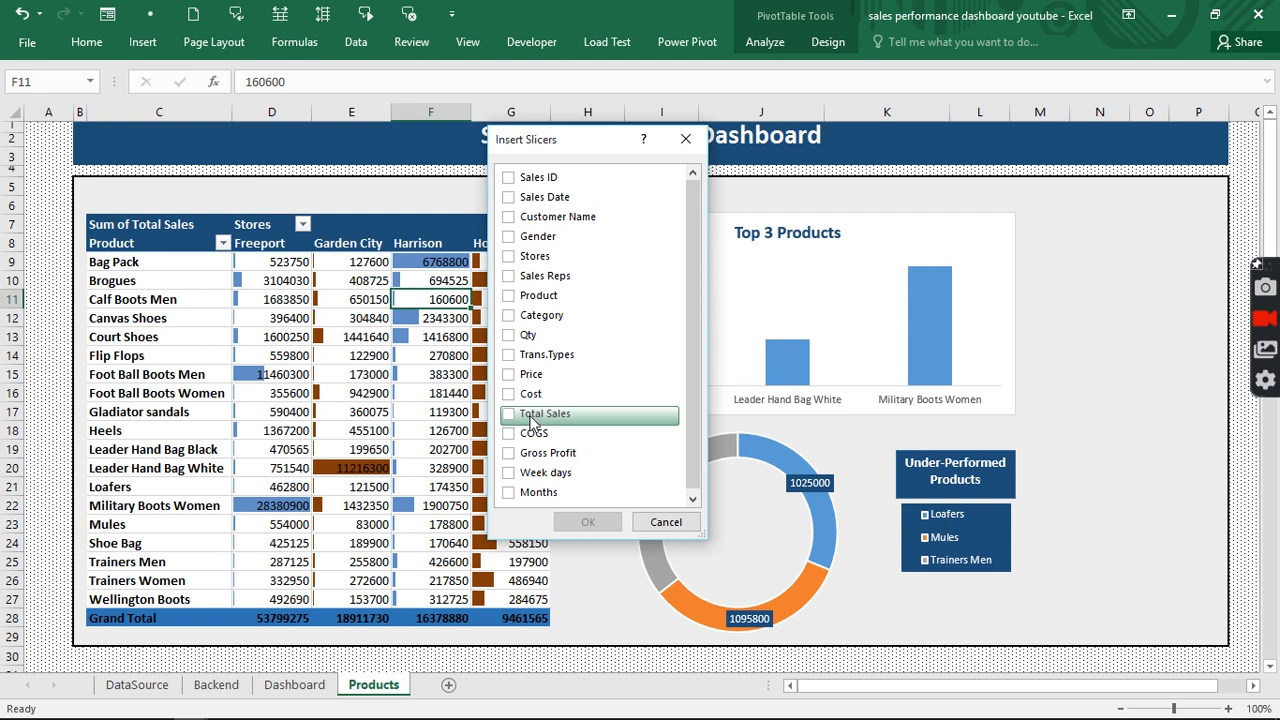
{"action": "left_click", "coordinate": [510, 489]}
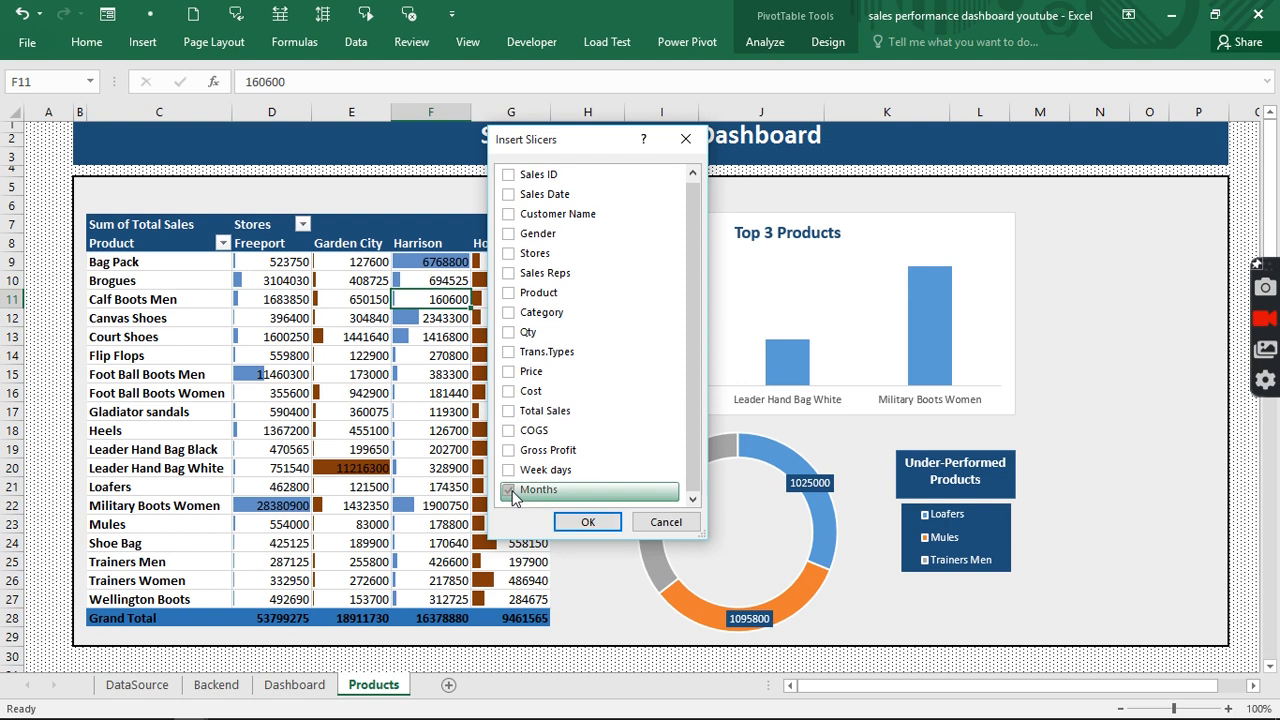
{"action": "left_click", "coordinate": [508, 316]}
{"action": "left_click", "coordinate": [508, 253]}
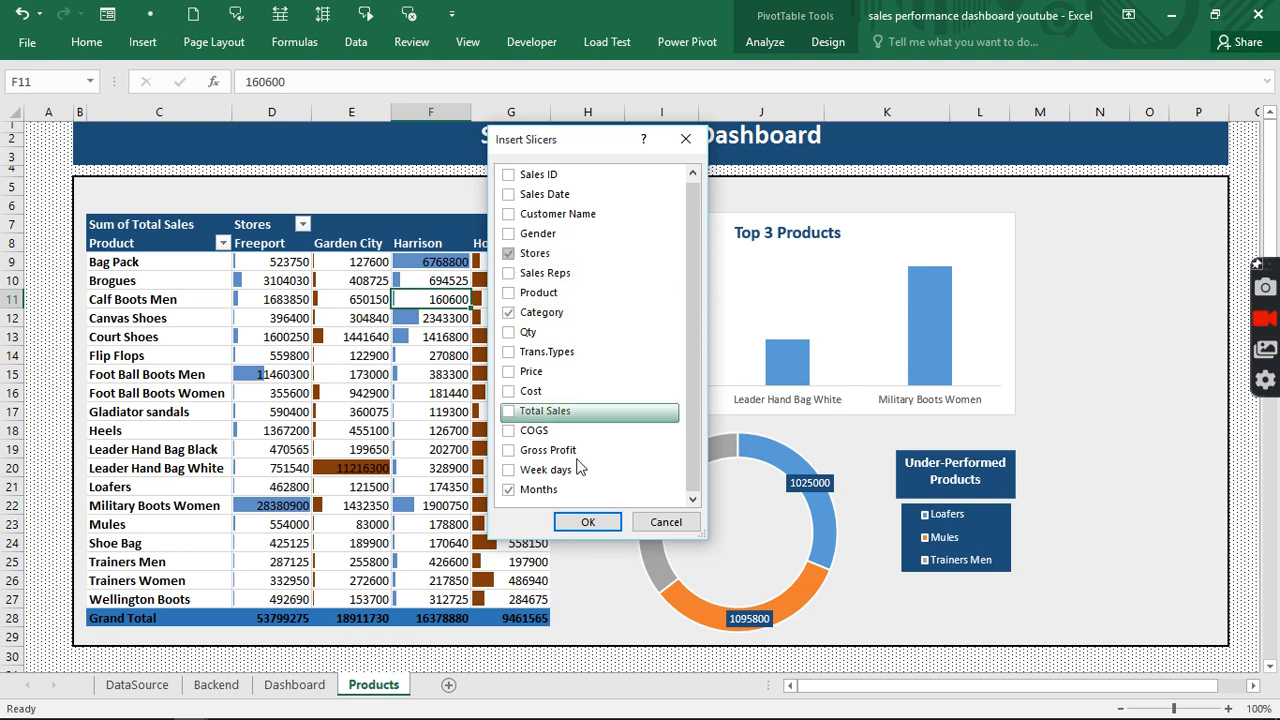
{"action": "left_click", "coordinate": [588, 522]}
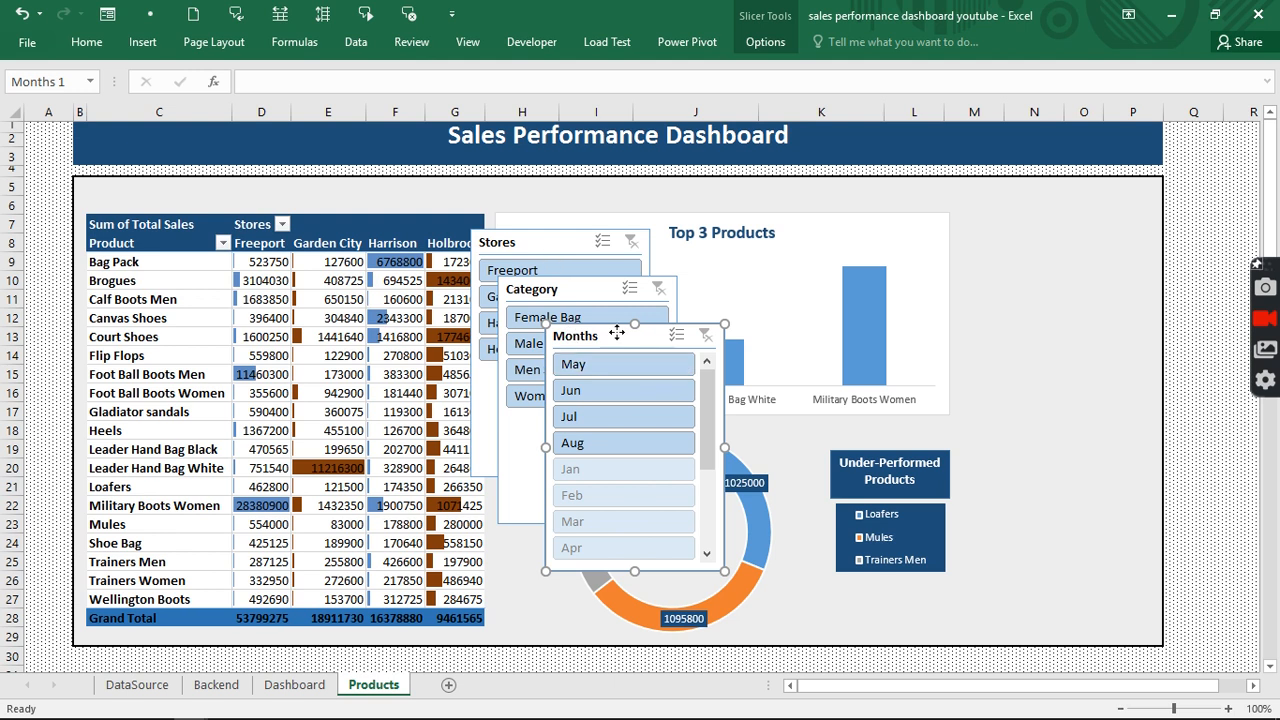
Place the Months slicer in the empty area beside the Top 3 Products chart and shorten it to two visible months.
{"action": "left_click_drag", "start_coordinate": [617, 333], "coordinate": [1041, 225]}
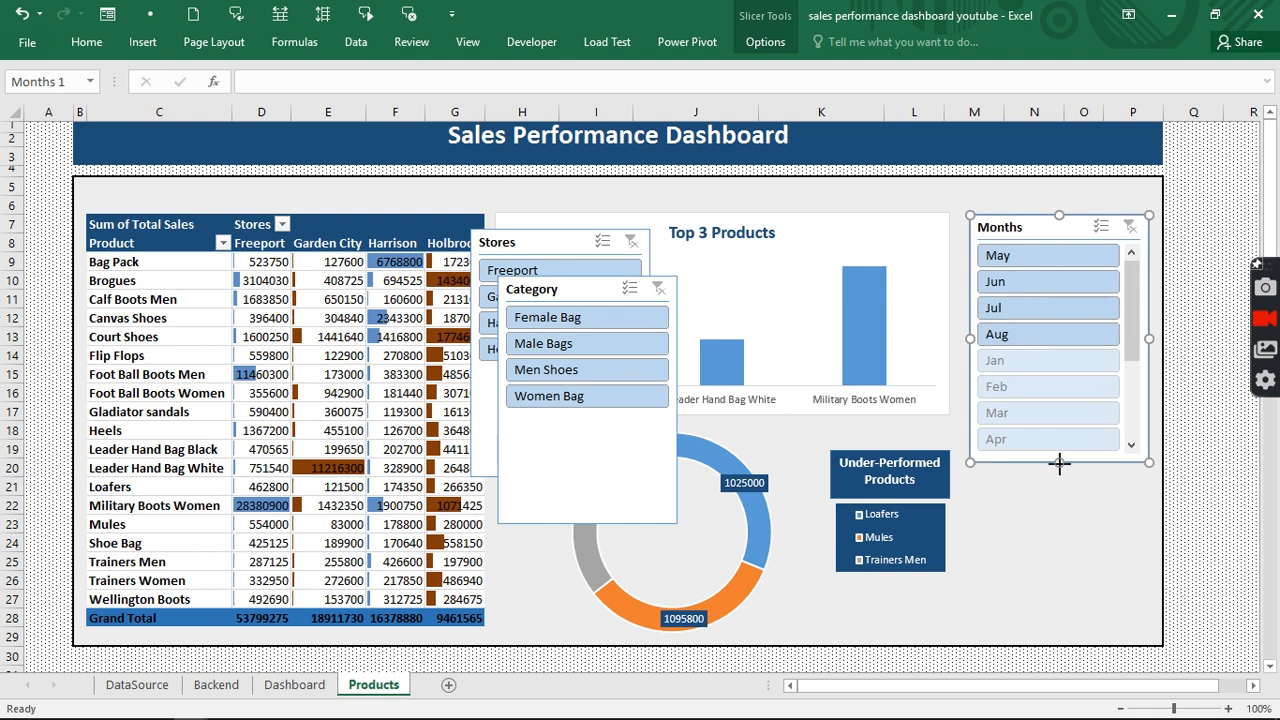
{"action": "left_click_drag", "start_coordinate": [1059, 462], "coordinate": [1062, 298]}
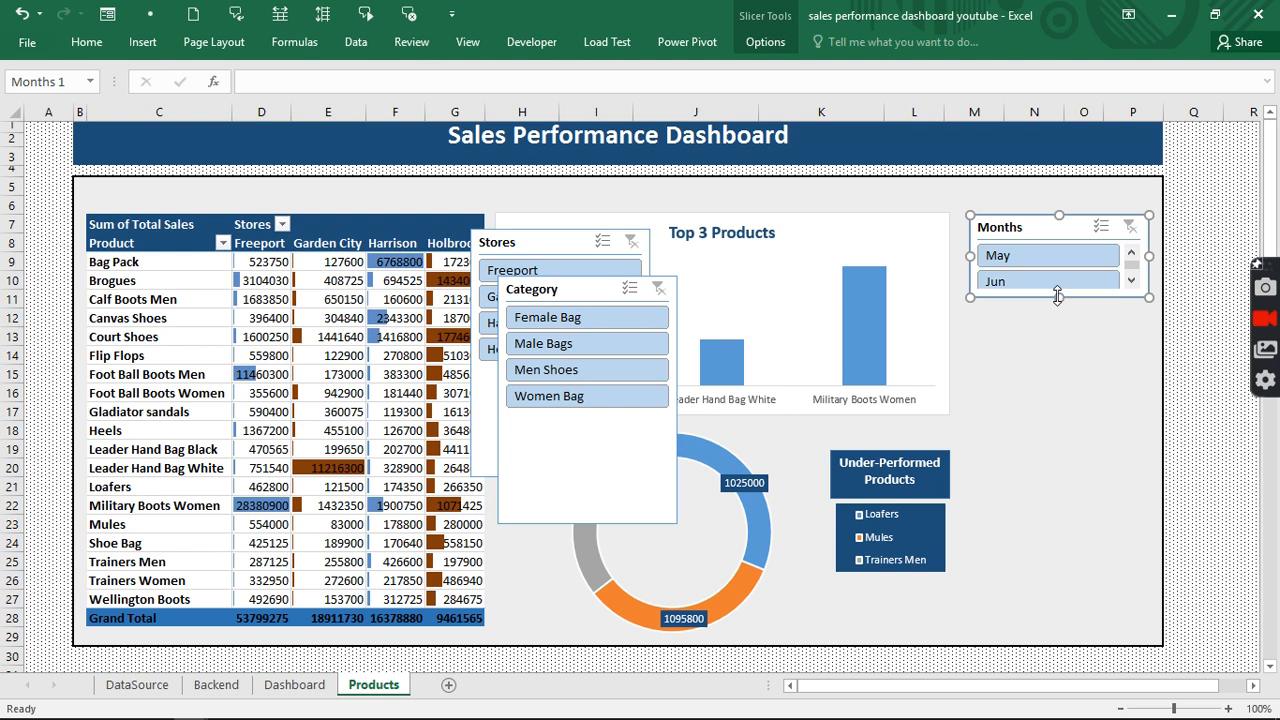
Set the Months slicer to hide items with no data.
{"action": "right_click", "coordinate": [1038, 233]}
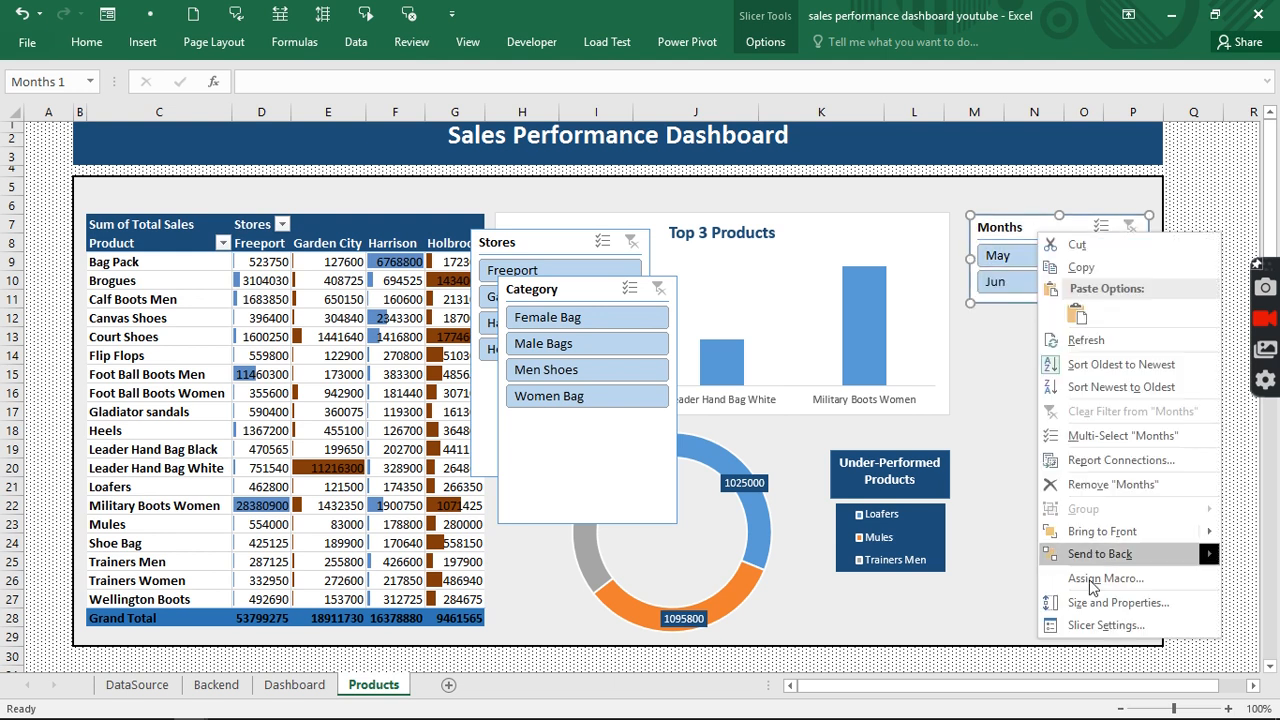
{"action": "left_click", "coordinate": [1094, 626]}
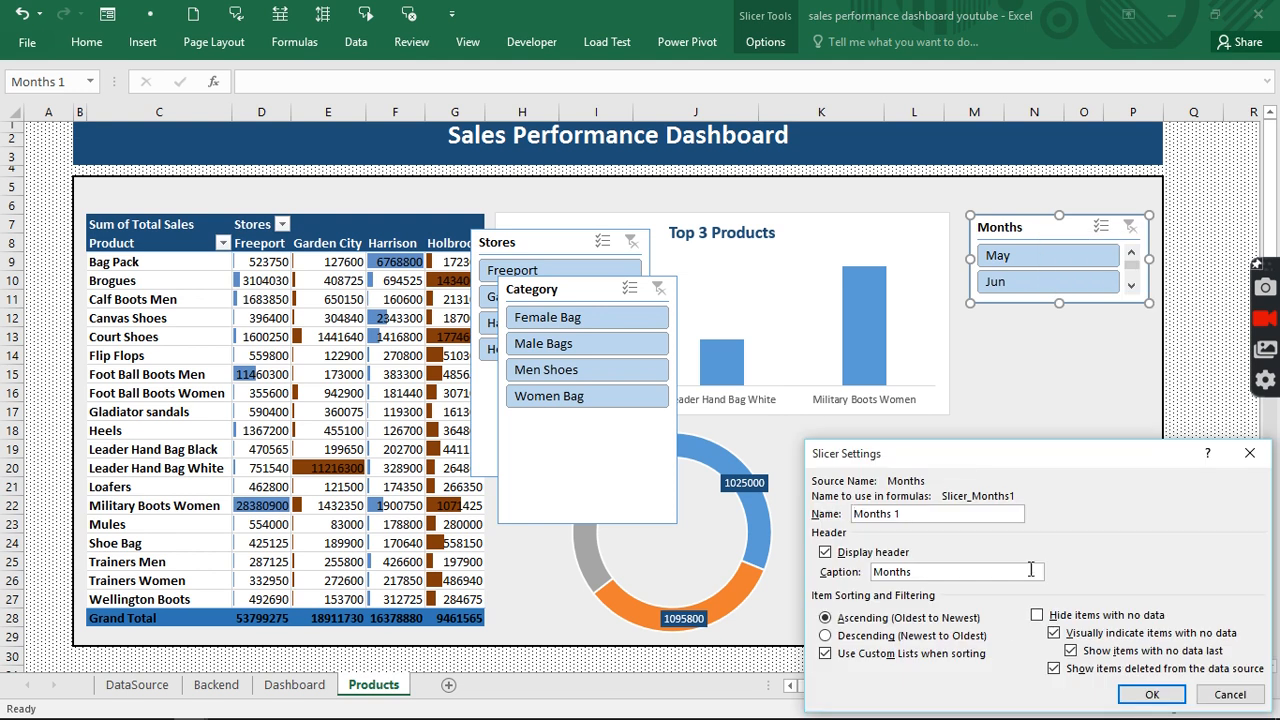
{"action": "left_click", "coordinate": [1037, 615]}
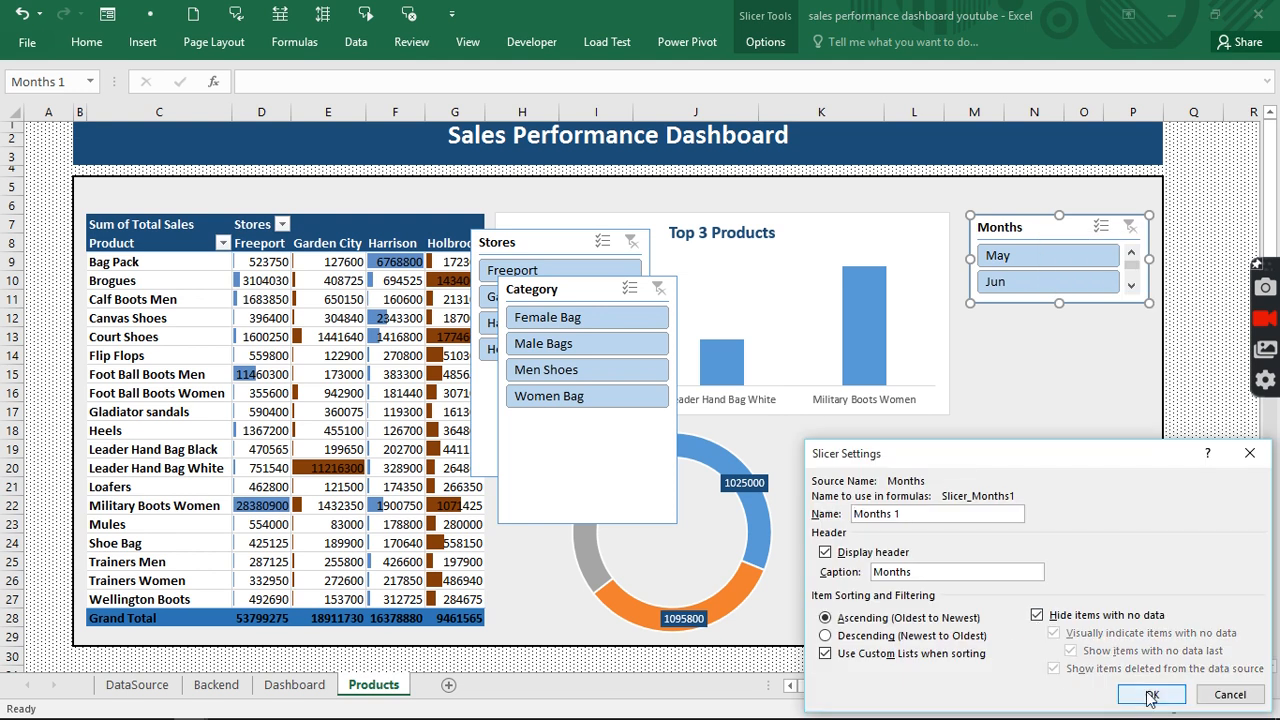
{"action": "left_click", "coordinate": [1151, 695]}
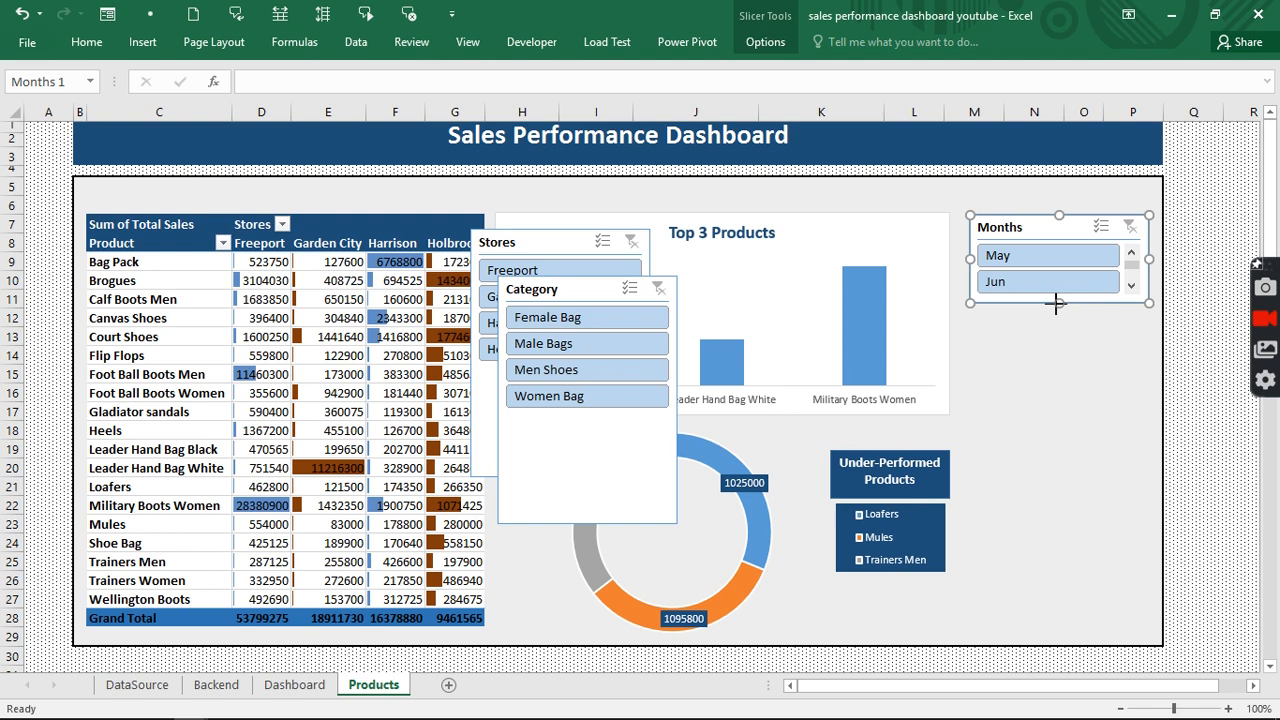
Try a taller Months slicer and bring it back to a height of two visible months.
{"action": "left_click_drag", "start_coordinate": [1057, 303], "coordinate": [1061, 405]}
{"action": "left_click", "coordinate": [1060, 334]}
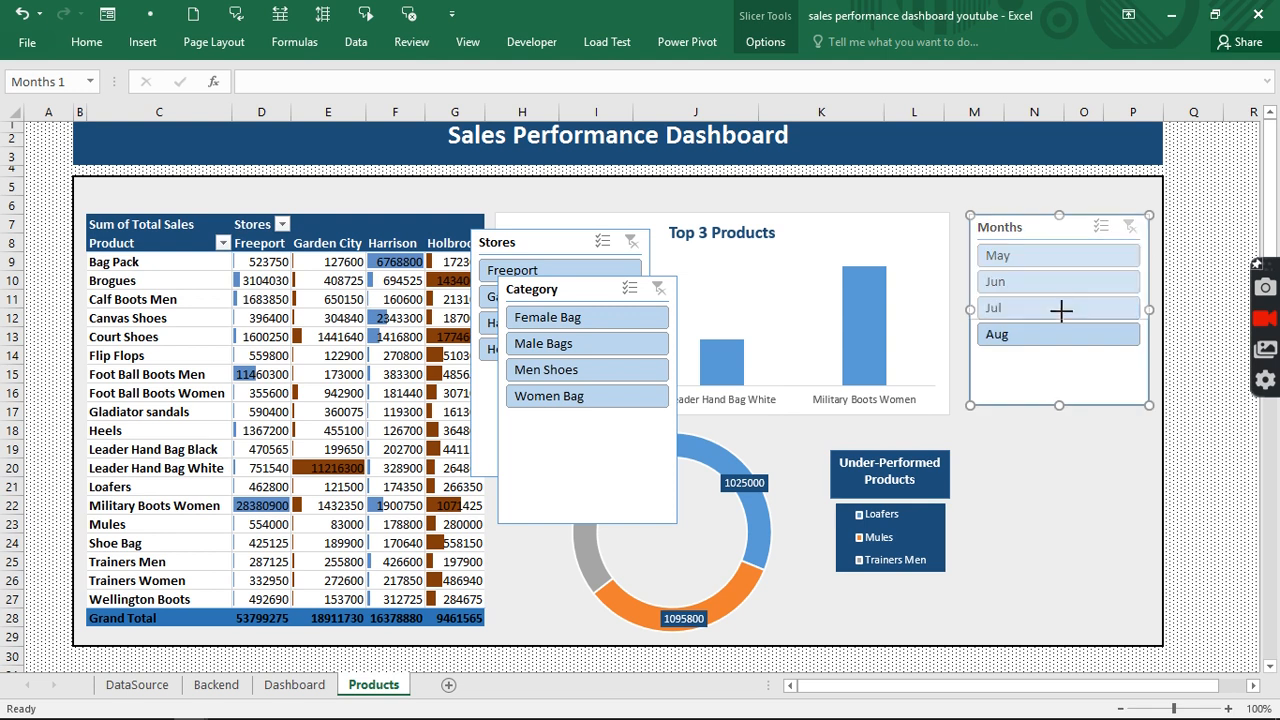
{"action": "key", "text": "ctrl+z"}
{"action": "key", "text": "ctrl+z"}
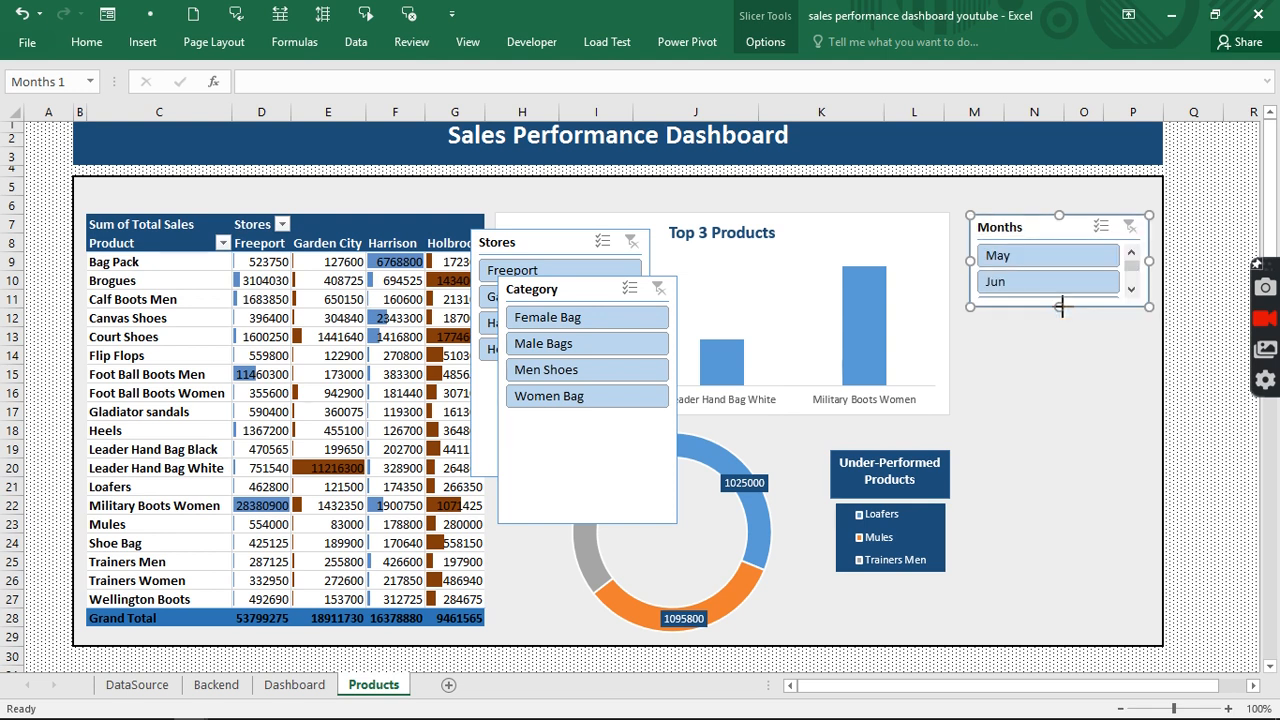
{"action": "left_click_drag", "start_coordinate": [1062, 305], "coordinate": [1061, 302]}
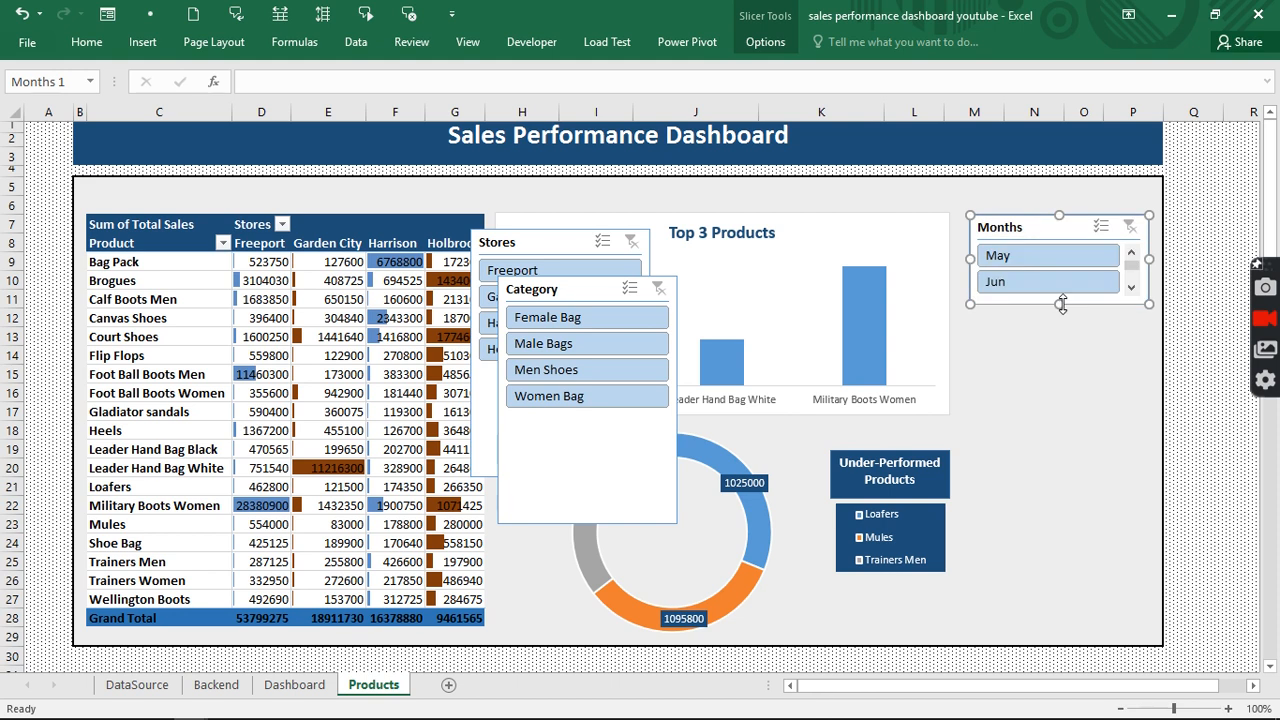
Place the Category slicer directly below the Months slicer and shorten it to fit its four categories.
{"action": "left_click", "coordinate": [545, 290]}
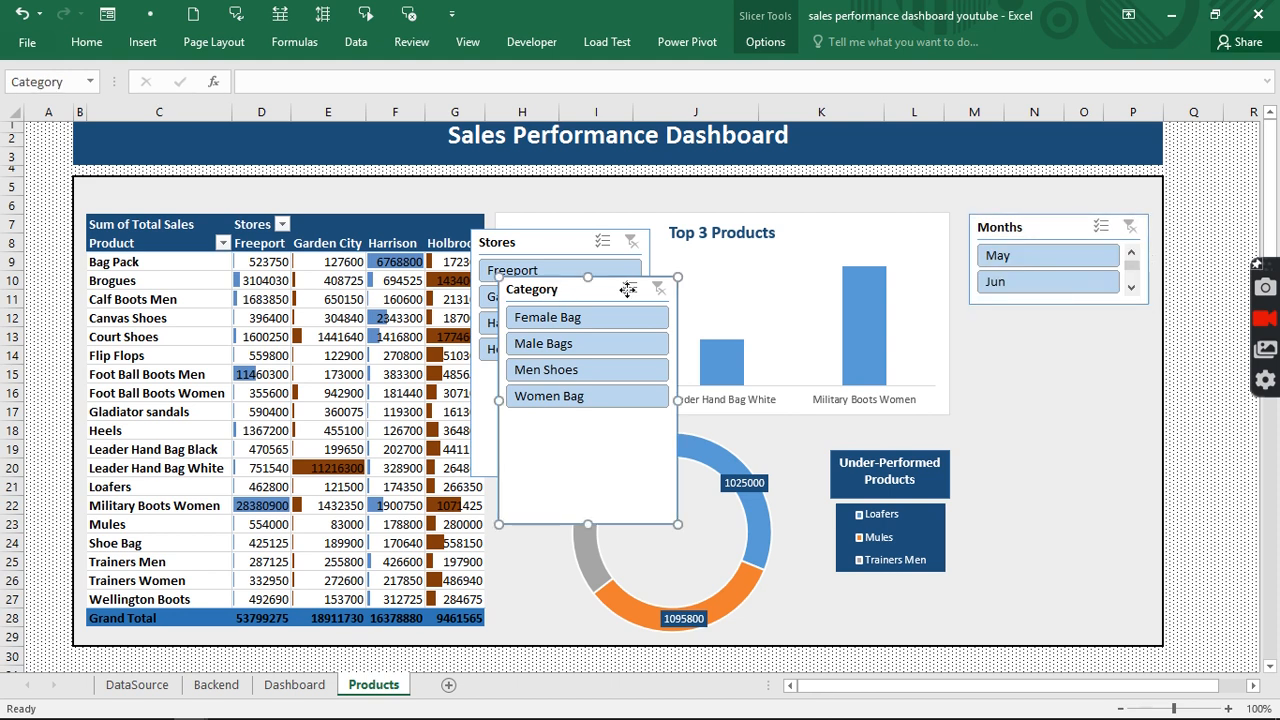
{"action": "left_click_drag", "start_coordinate": [627, 289], "coordinate": [1028, 325]}
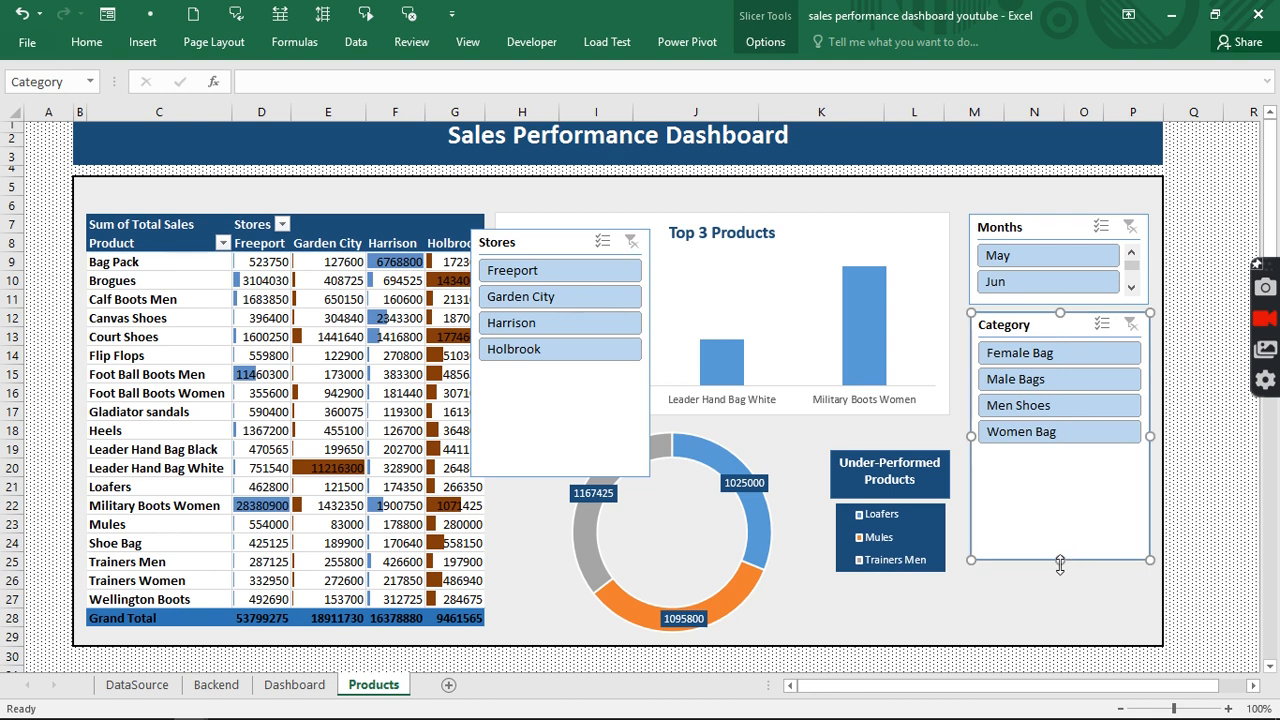
{"action": "left_click_drag", "start_coordinate": [1062, 561], "coordinate": [1069, 451]}
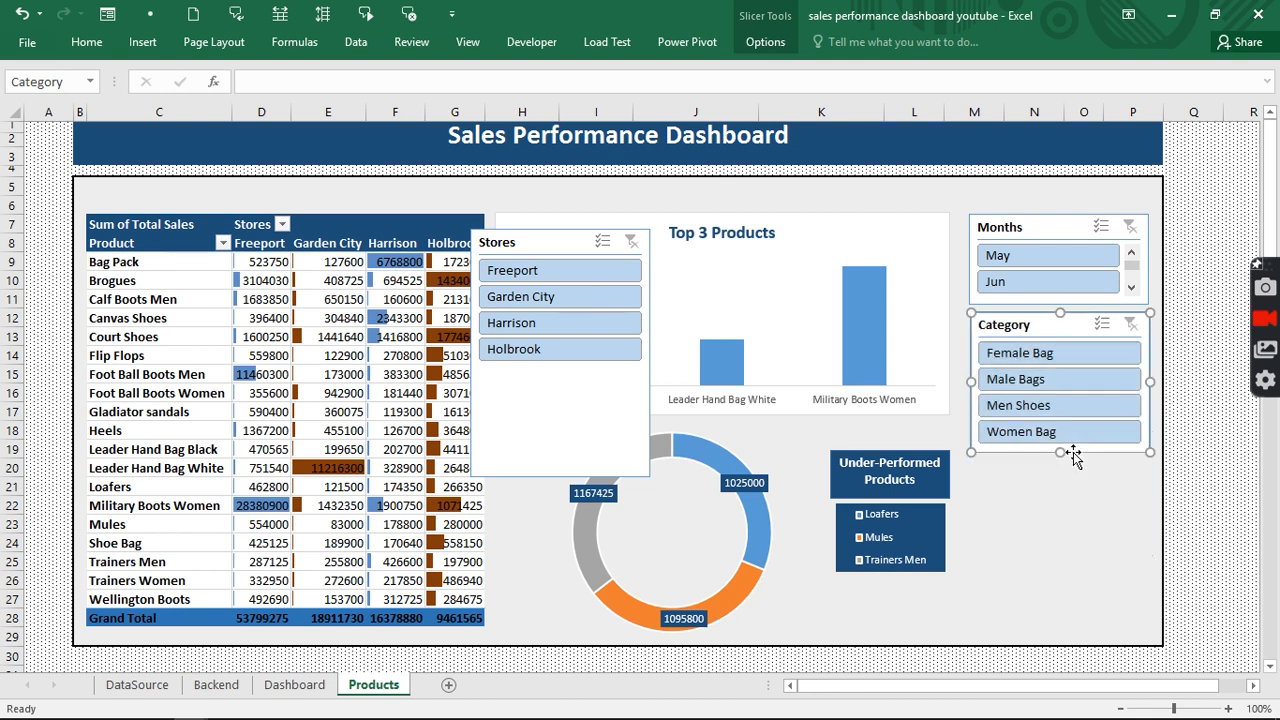
Shorten the Stores slicer to fit its four stores and place it directly below the Category slicer.
{"action": "left_click", "coordinate": [538, 240]}
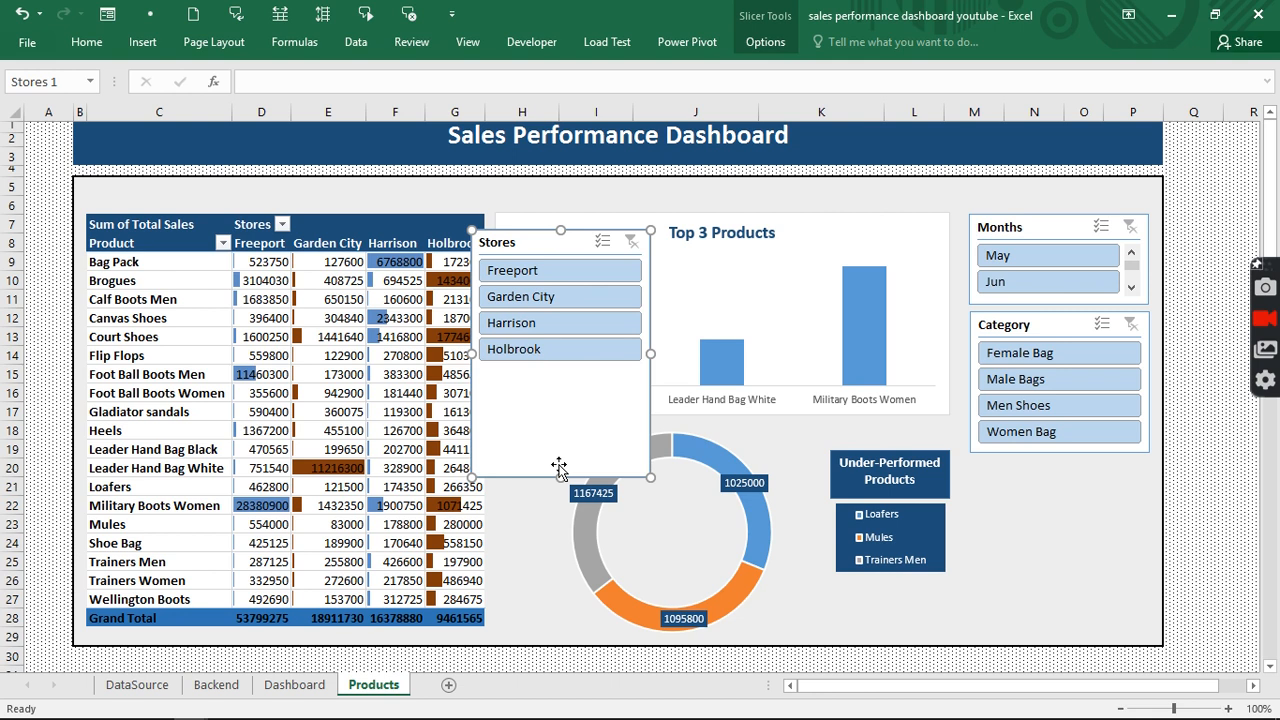
{"action": "left_click_drag", "start_coordinate": [561, 481], "coordinate": [571, 354]}
{"action": "left_click_drag", "start_coordinate": [523, 240], "coordinate": [641, 322]}
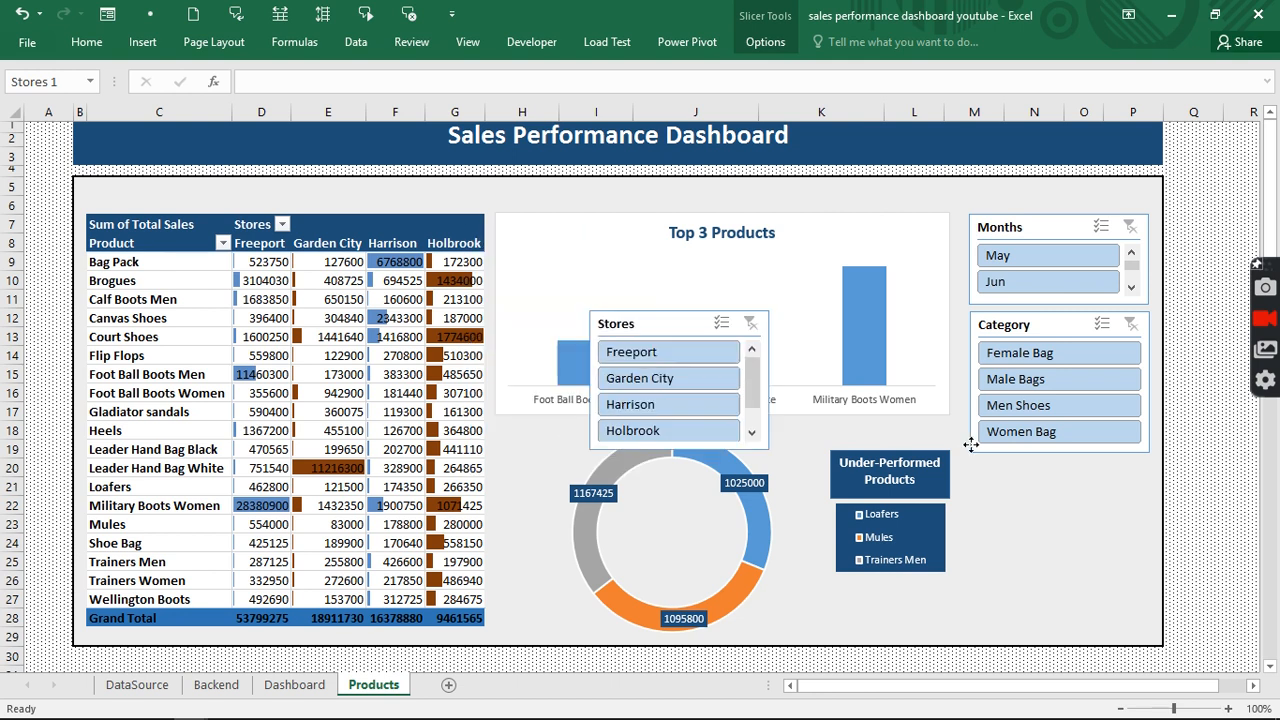
{"action": "left_click_drag", "start_coordinate": [970, 444], "coordinate": [1026, 470]}
Select the Months, Category and Stores slicers together and shift them slightly down within the dashboard frame.
{"action": "left_click", "coordinate": [1046, 322], "text": "ctrl"}
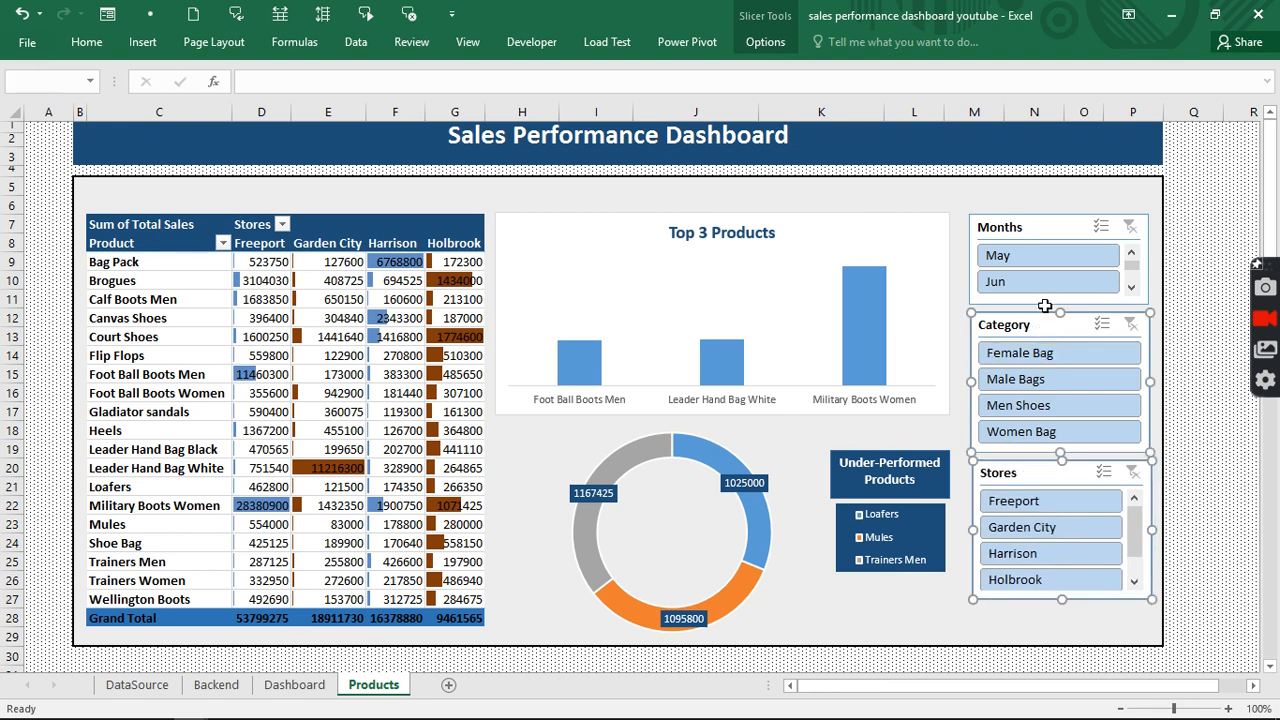
{"action": "left_click", "coordinate": [1044, 235], "text": "ctrl"}
{"action": "left_click_drag", "start_coordinate": [1044, 227], "coordinate": [1046, 252]}
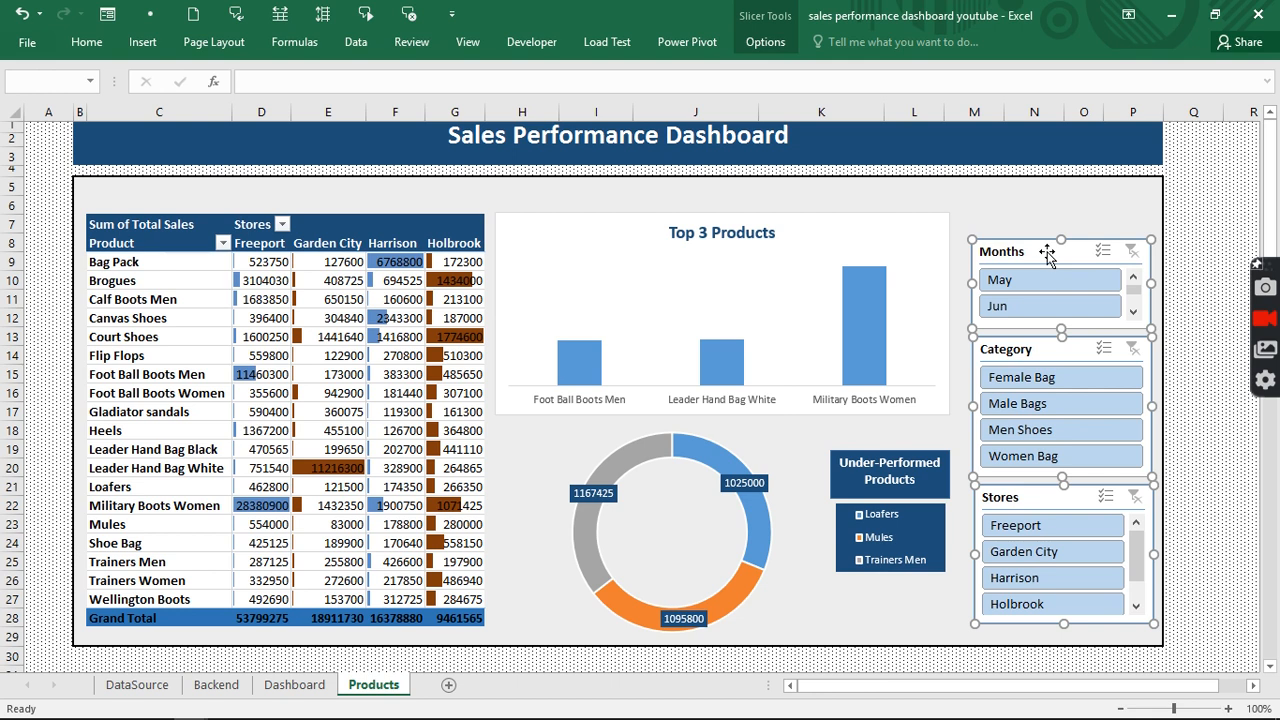
Apply the dark blue slicer style to the Months, Category and Stores slicers and deselect them.
{"action": "left_click", "coordinate": [764, 42]}
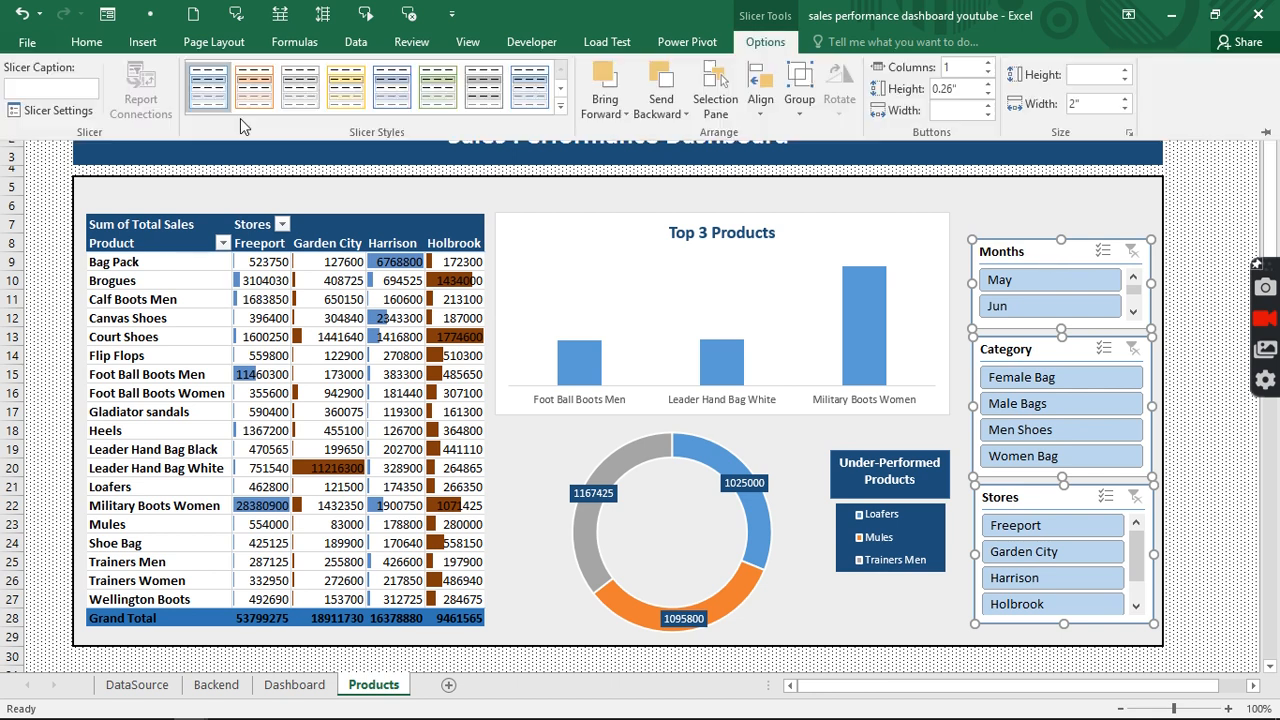
{"action": "left_click", "coordinate": [562, 113]}
{"action": "left_click", "coordinate": [392, 178]}
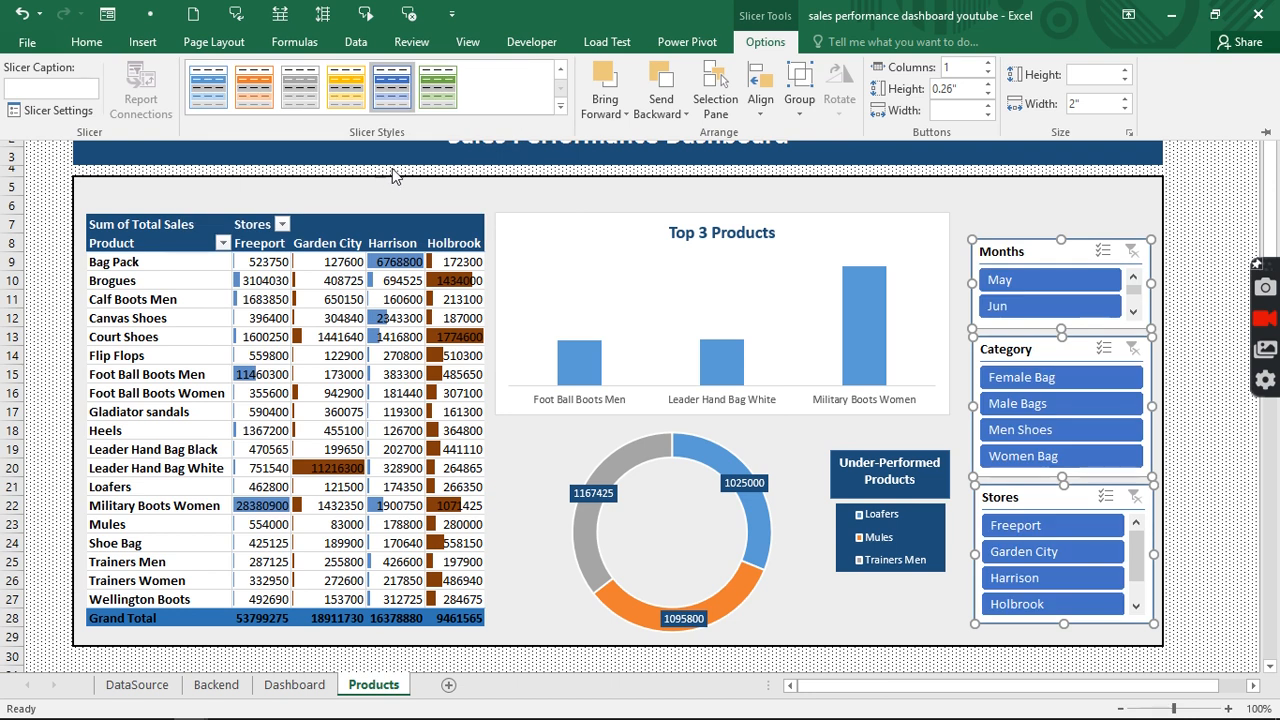
{"action": "left_click", "coordinate": [982, 204]}
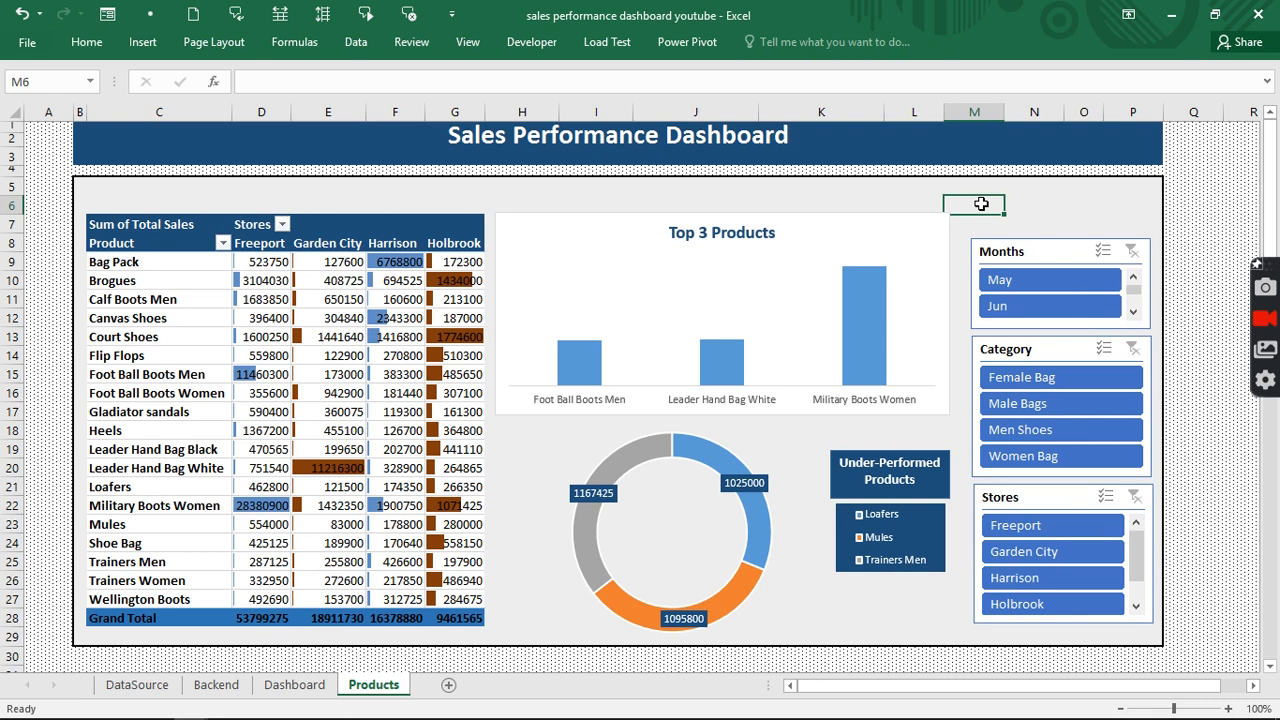
Apply a centred outer shadow to the Top 3 Products chart and deselect it.
{"action": "left_click", "coordinate": [911, 229]}
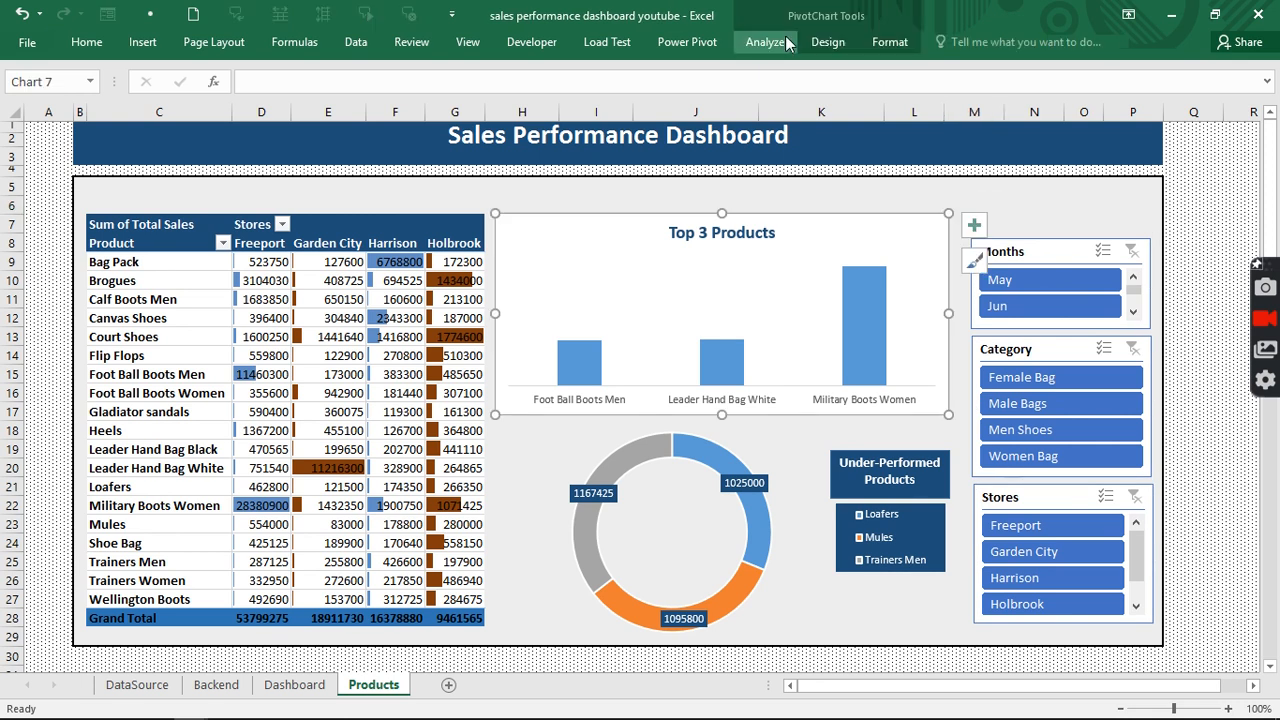
{"action": "left_click", "coordinate": [889, 42]}
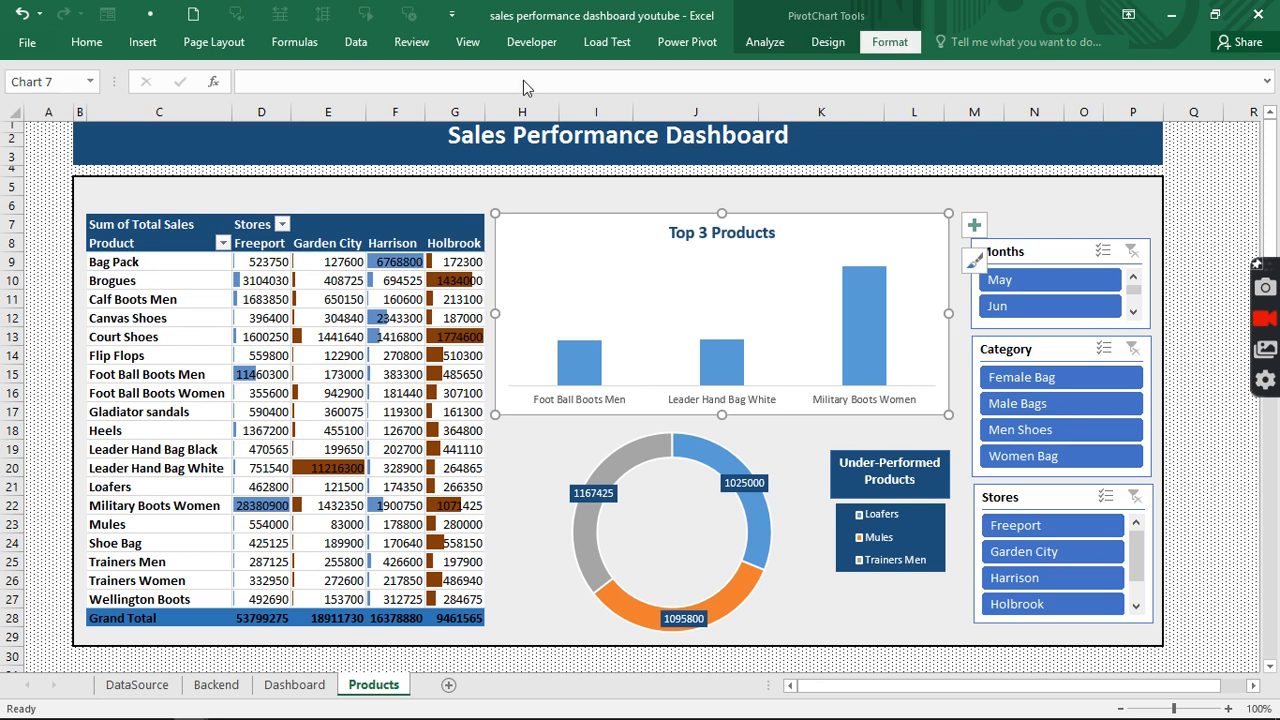
{"action": "left_click", "coordinate": [503, 110]}
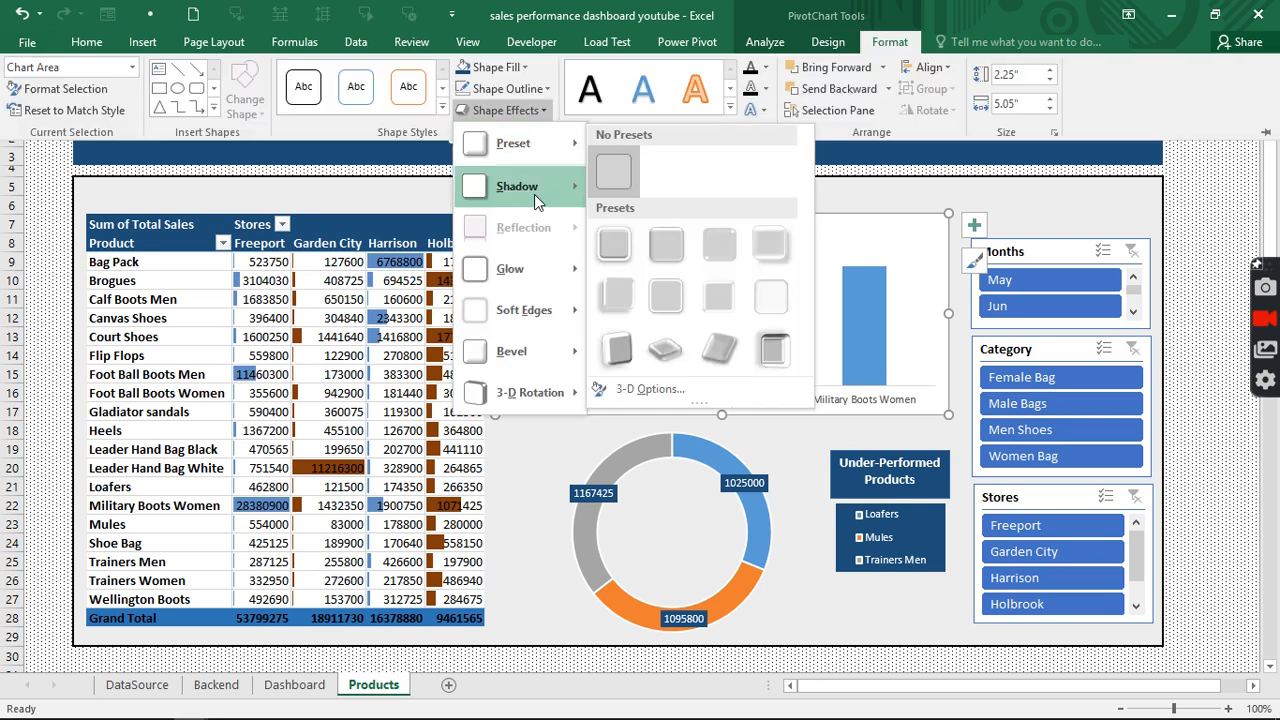
{"action": "mouse_move", "coordinate": [534, 190]}
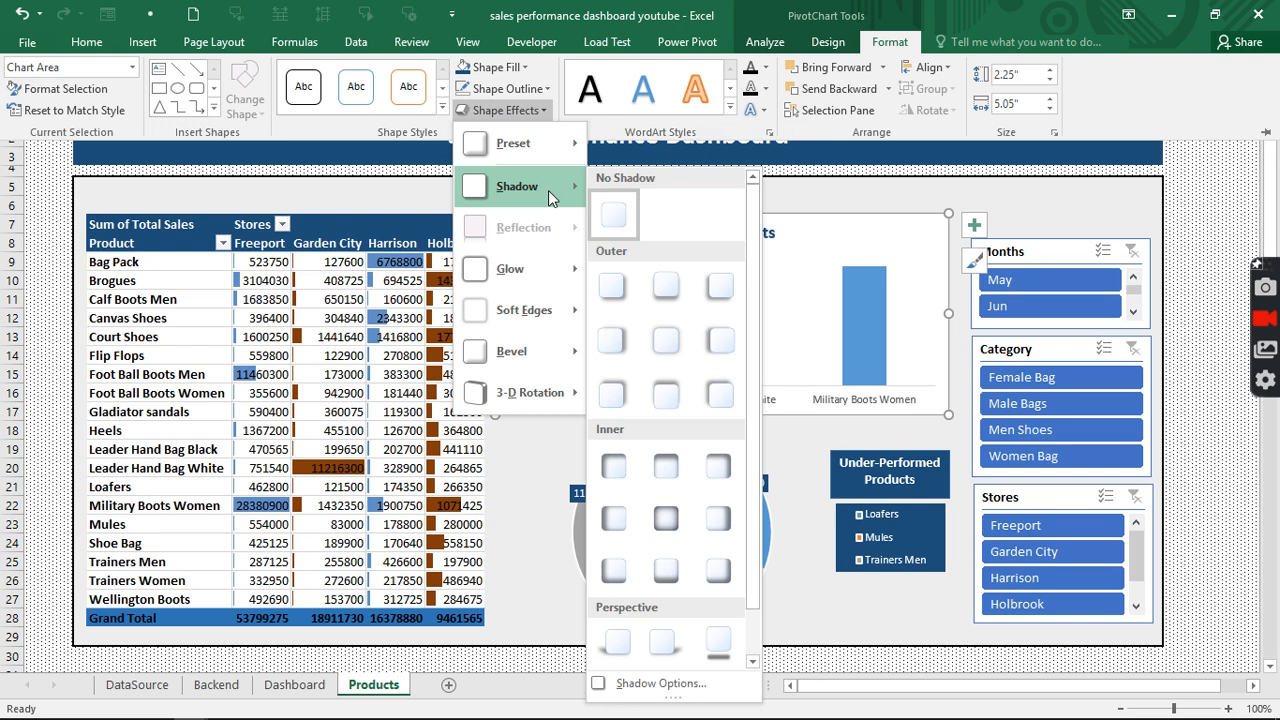
{"action": "left_click", "coordinate": [663, 337]}
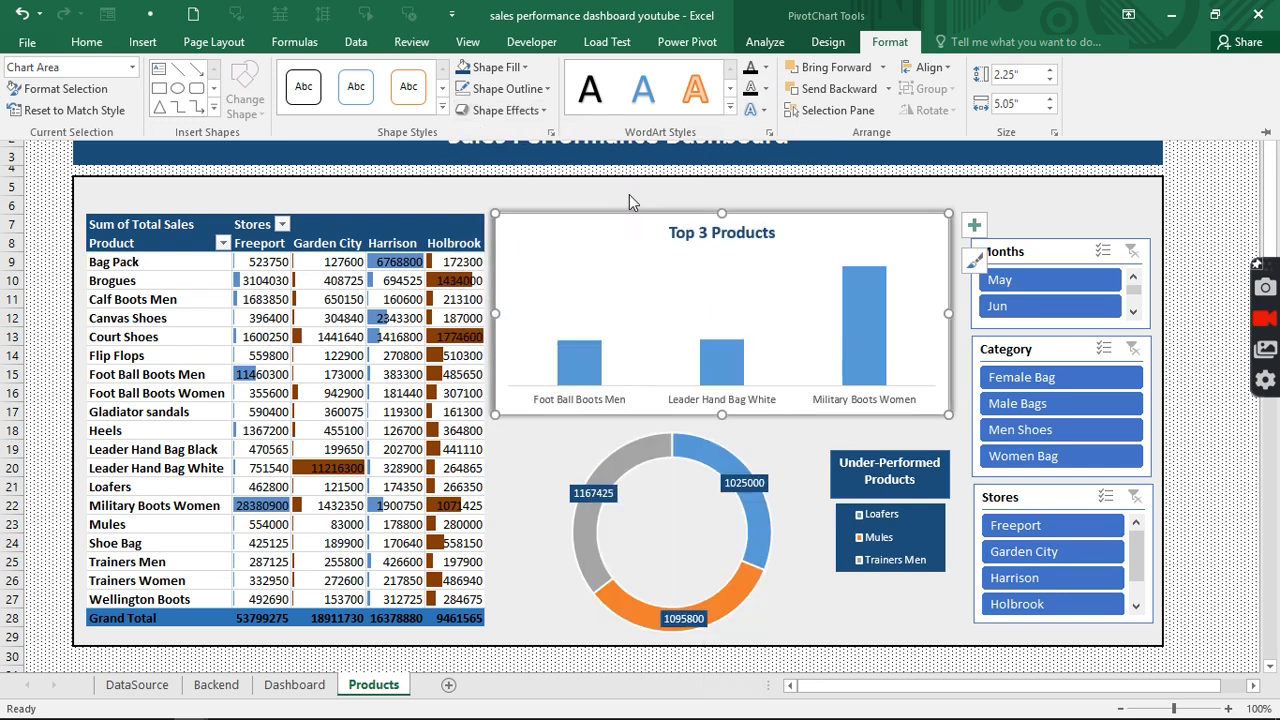
{"action": "left_click", "coordinate": [629, 194]}
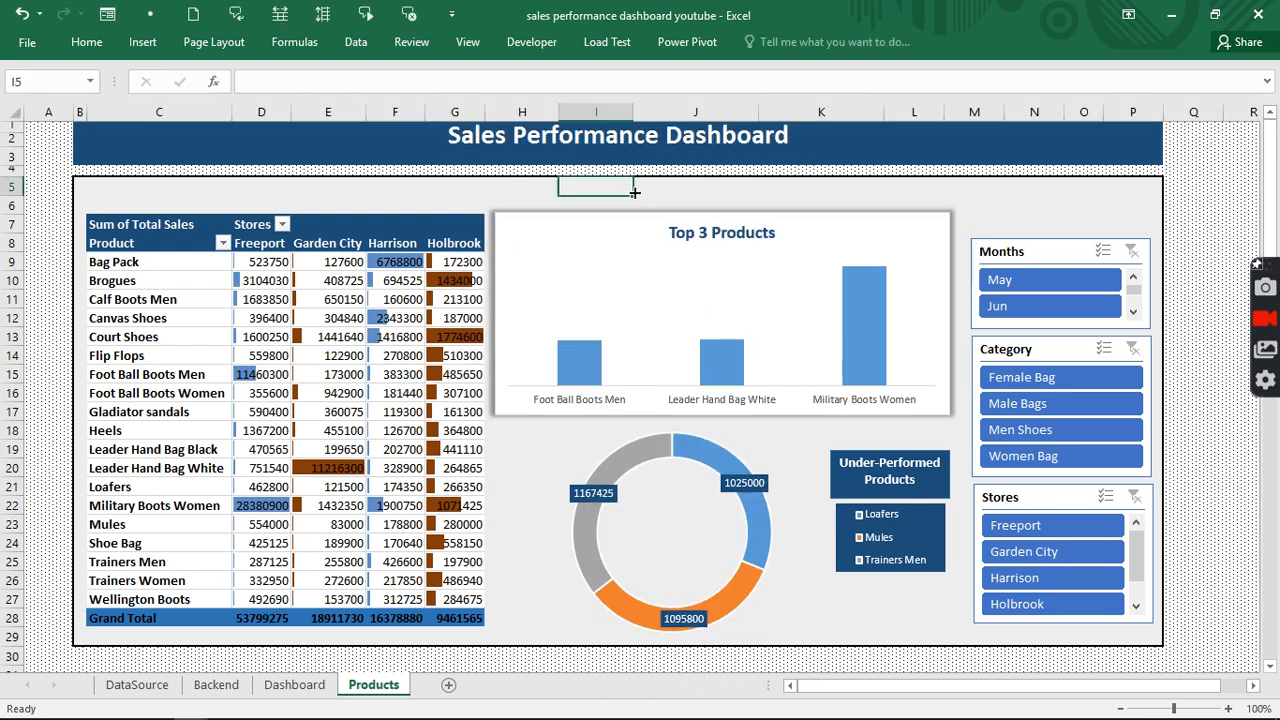
Draw a rounded rectangle above the Months slicer, matching its width, and label it "Main Dashboard".
{"action": "left_click", "coordinate": [141, 50]}
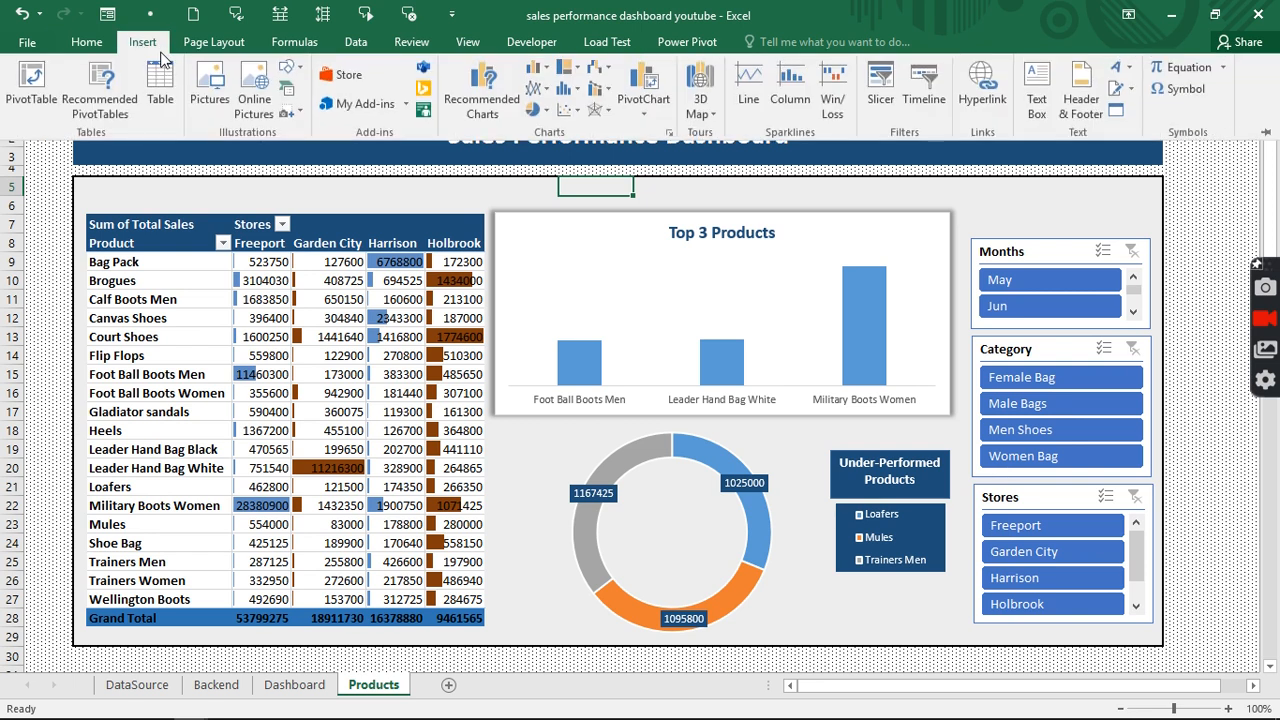
{"action": "left_click", "coordinate": [294, 72]}
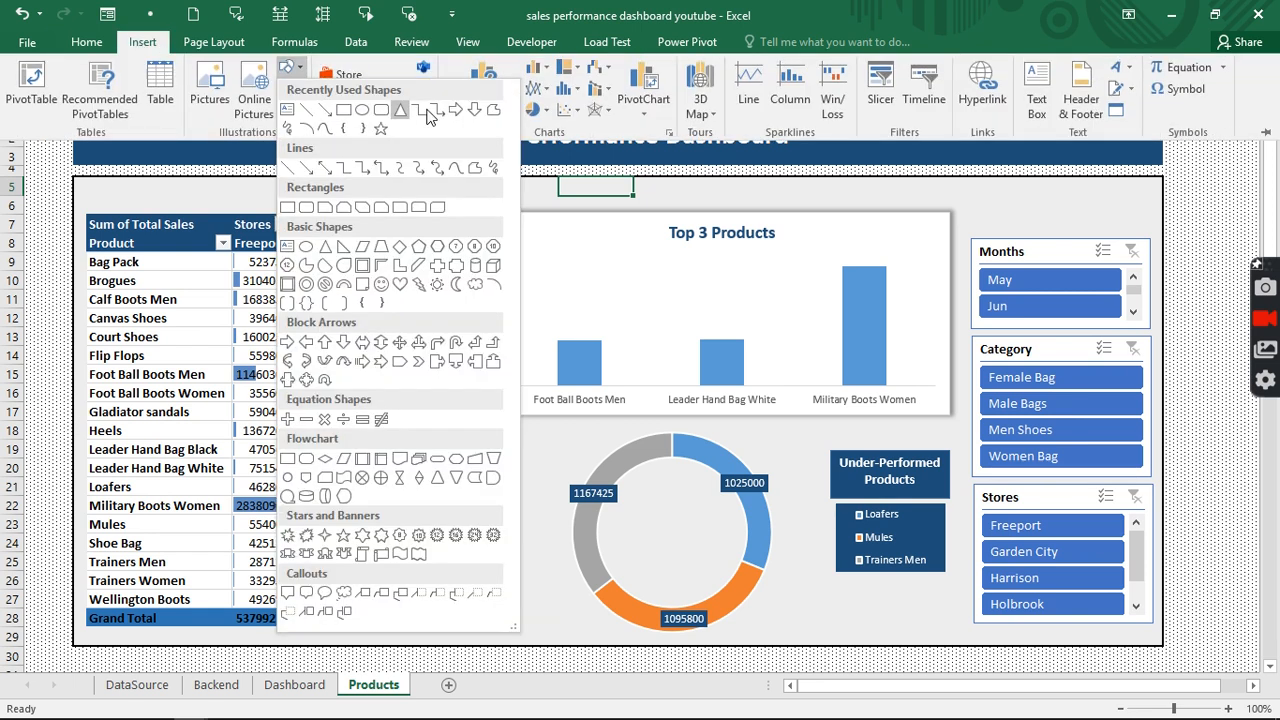
{"action": "left_click", "coordinate": [381, 111]}
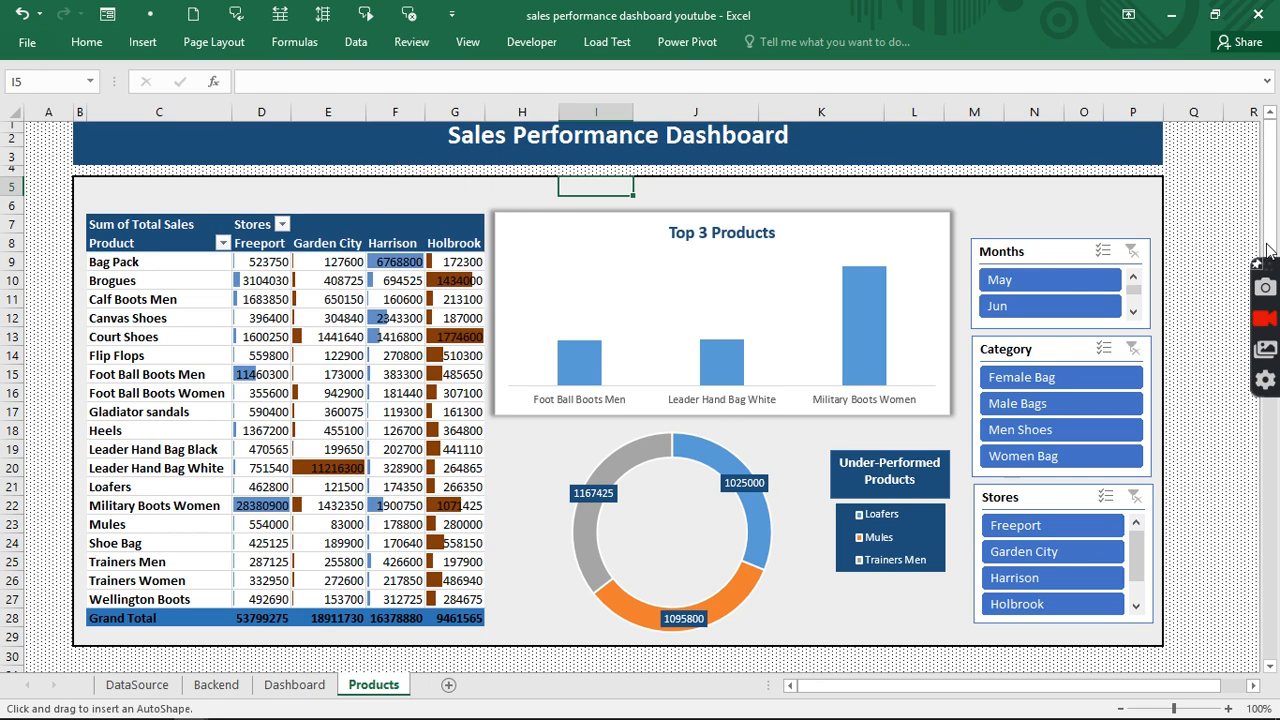
{"action": "left_click_drag", "start_coordinate": [983, 186], "coordinate": [1147, 228]}
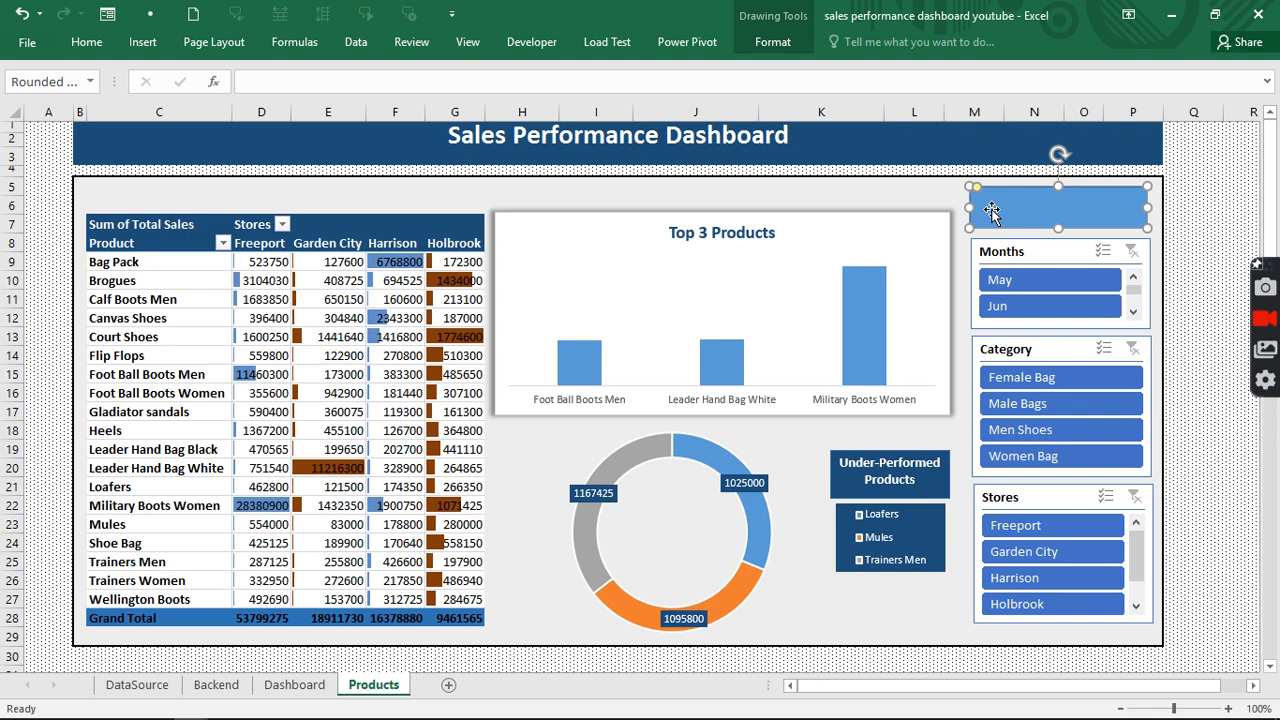
{"action": "type", "text": "Mo"}
{"action": "type", "text": "in"}
{"action": "key", "text": "Return"}
{"action": "type", "text": "D"}
{"action": "key", "text": "BackSpace"}
{"action": "key", "text": "BackSpace"}
{"action": "type", "text": "Dashboard"}
Format the Main Dashboard shape with bold, centred 16-point text and a dark blue fill.
{"action": "left_click", "coordinate": [86, 42]}
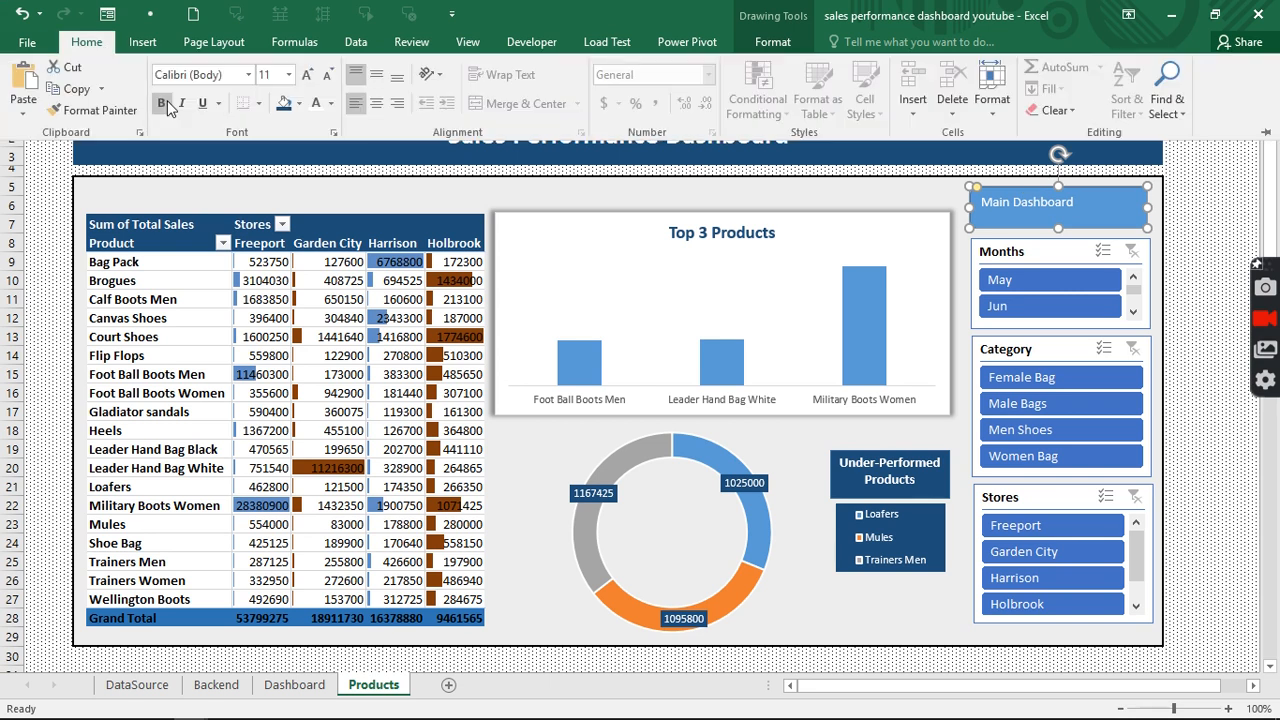
{"action": "left_click", "coordinate": [161, 103]}
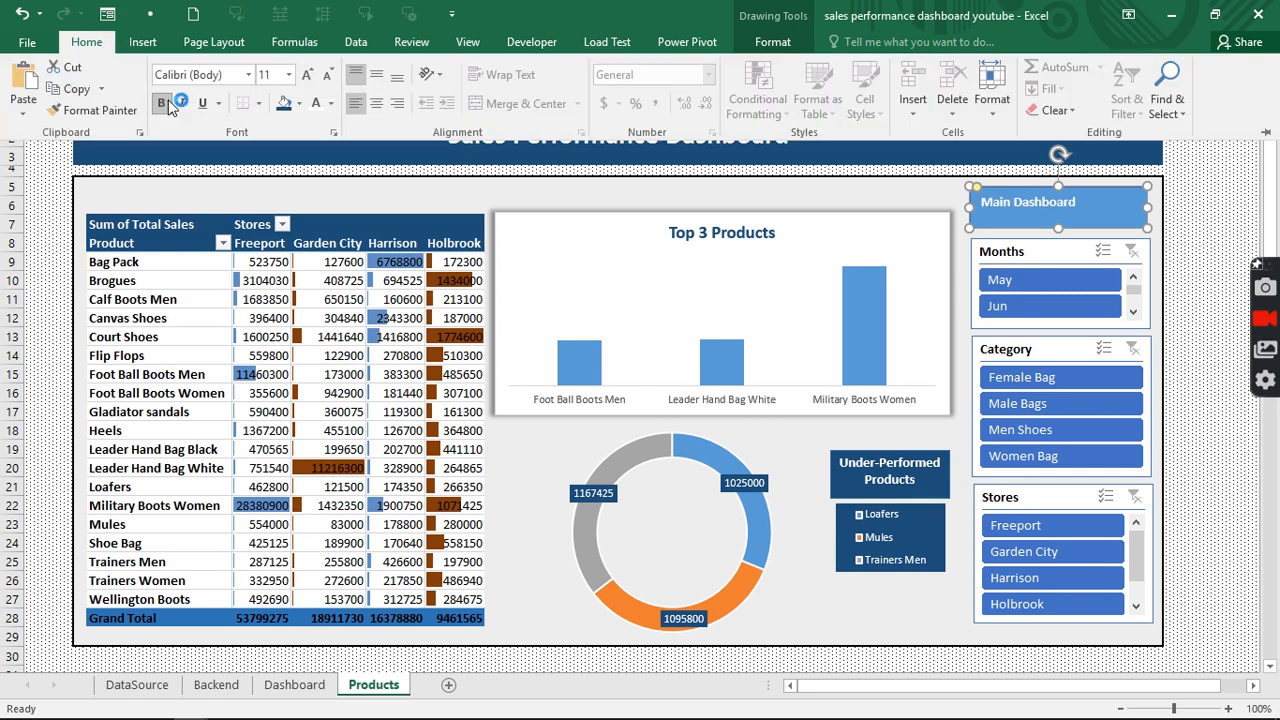
{"action": "left_click", "coordinate": [377, 103]}
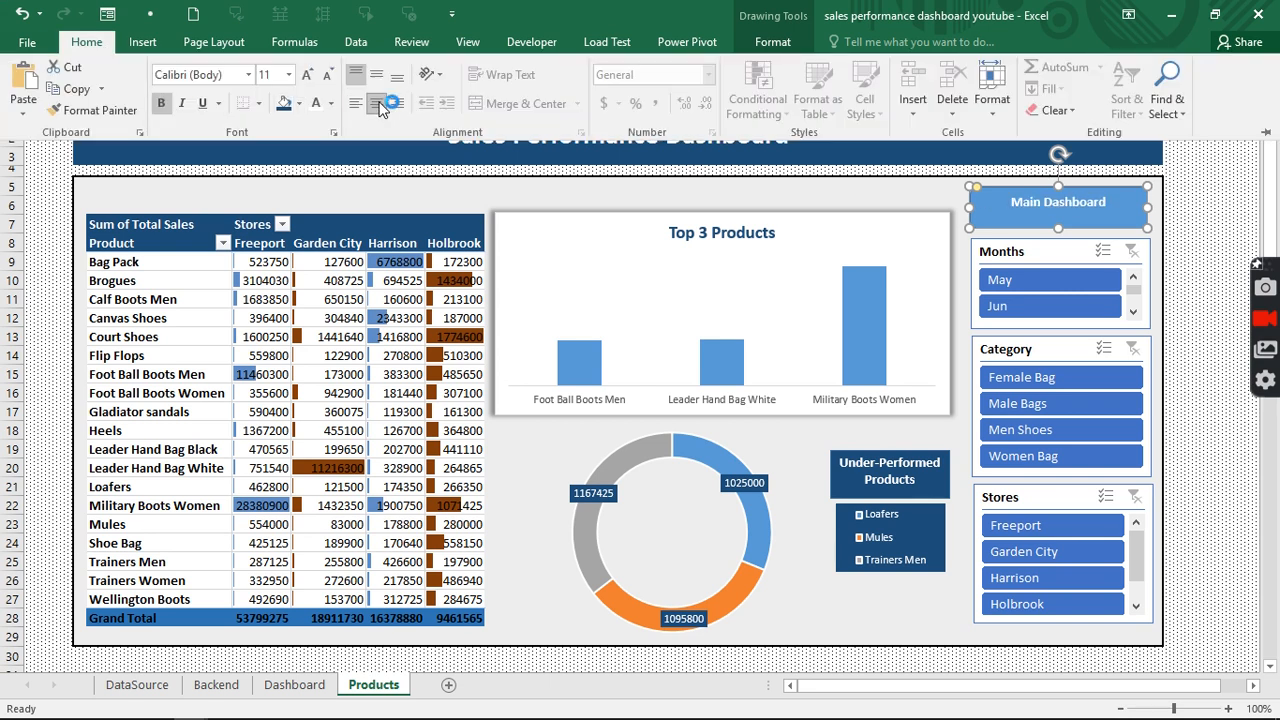
{"action": "left_click", "coordinate": [309, 76]}
{"action": "left_click", "coordinate": [309, 76]}
{"action": "left_click", "coordinate": [309, 76]}
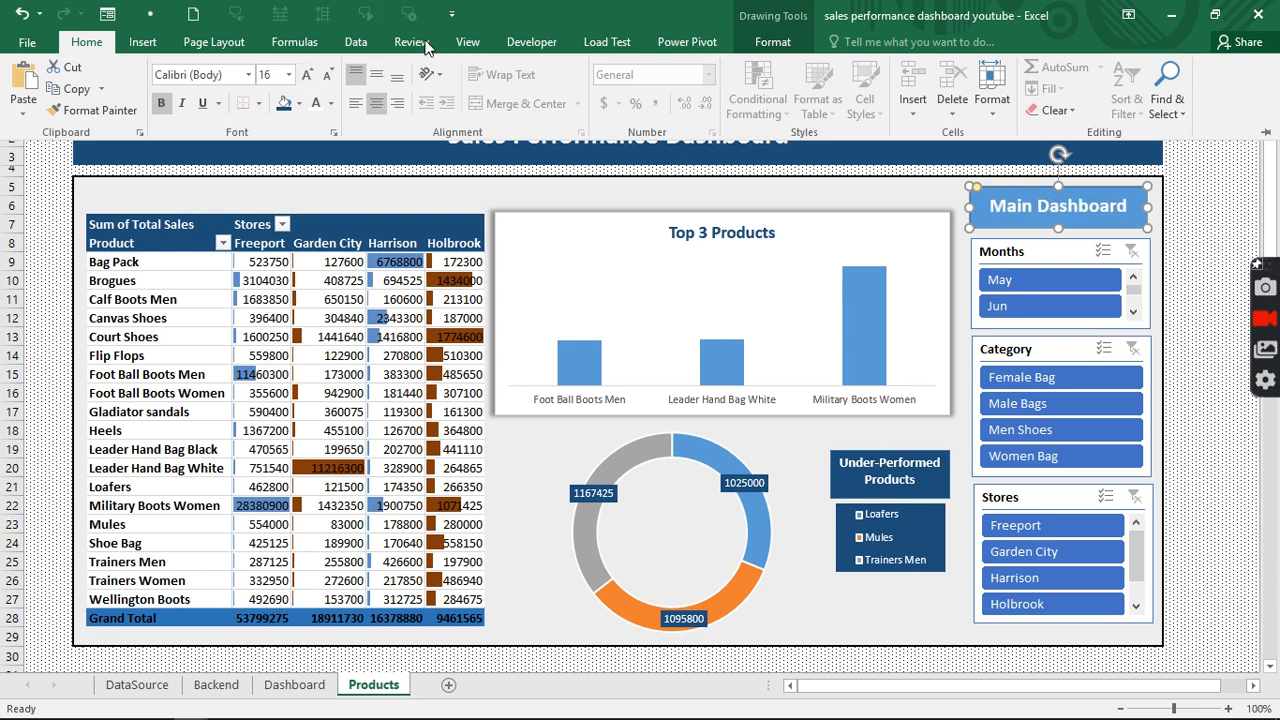
{"action": "left_click", "coordinate": [285, 103]}
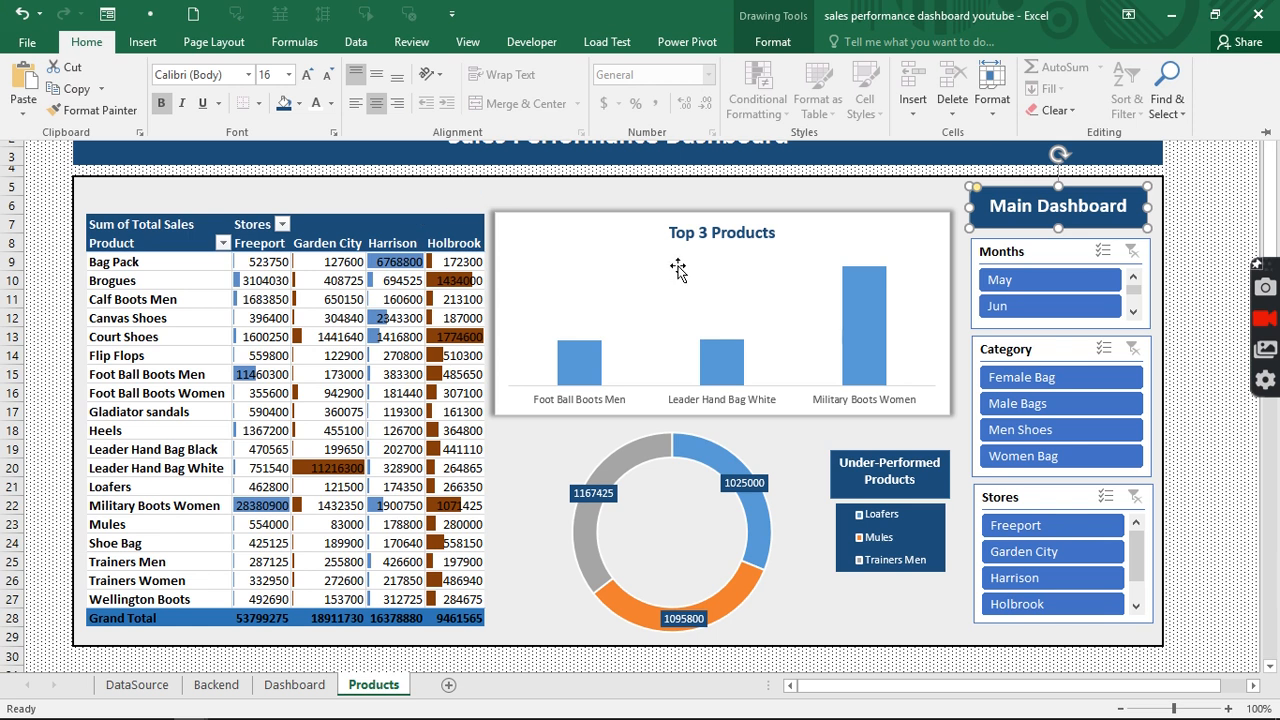
{"action": "left_click", "coordinate": [1070, 257]}
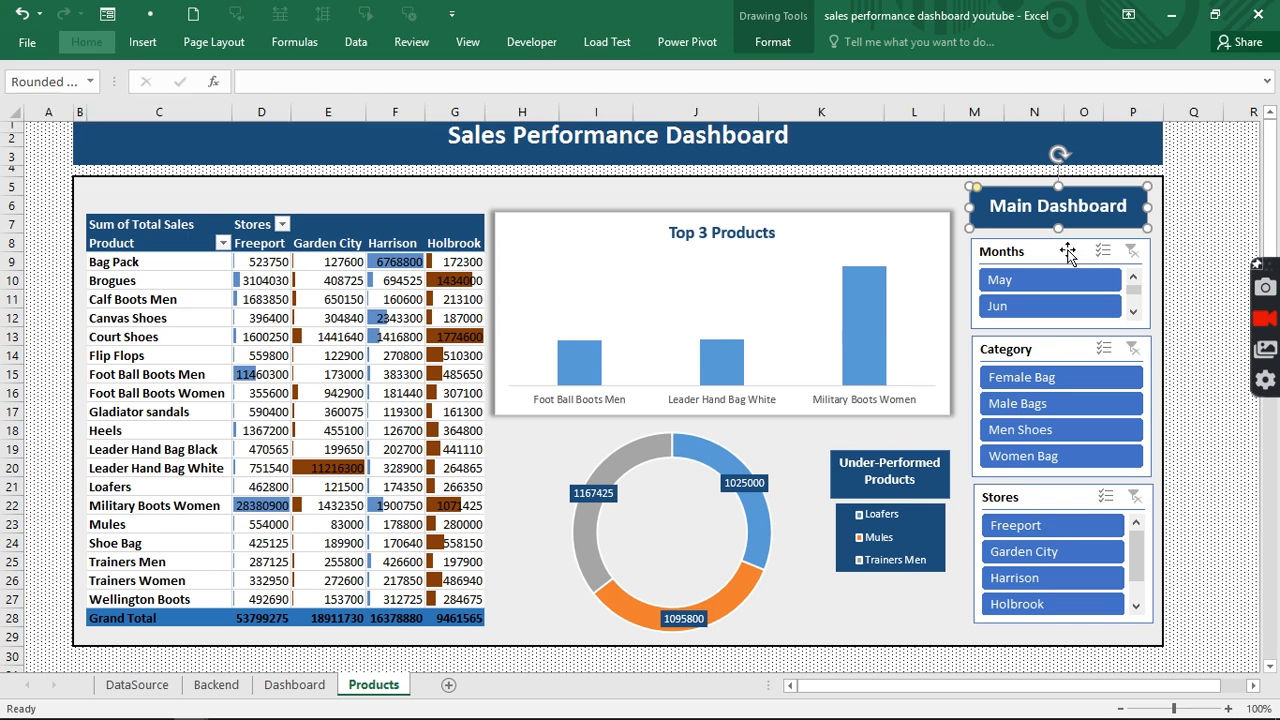
{"action": "left_click", "coordinate": [1070, 257]}
{"action": "right_click", "coordinate": [1068, 258]}
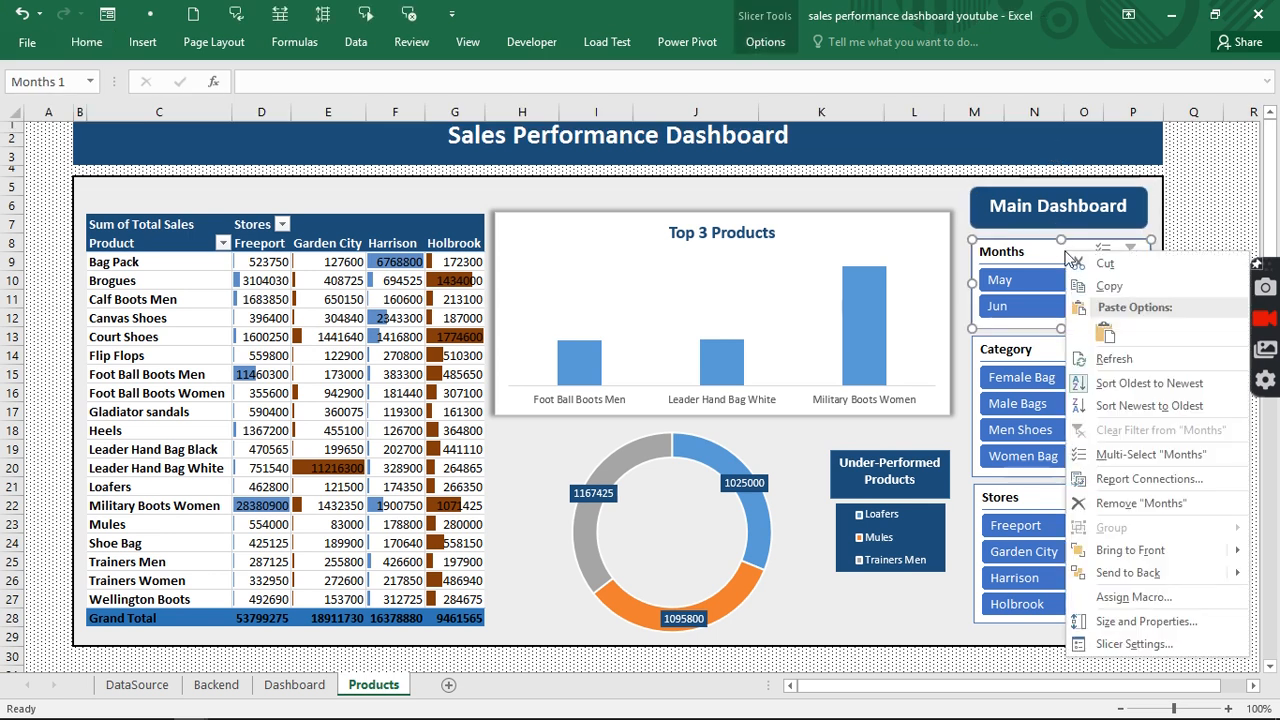
{"action": "left_click", "coordinate": [1052, 254]}
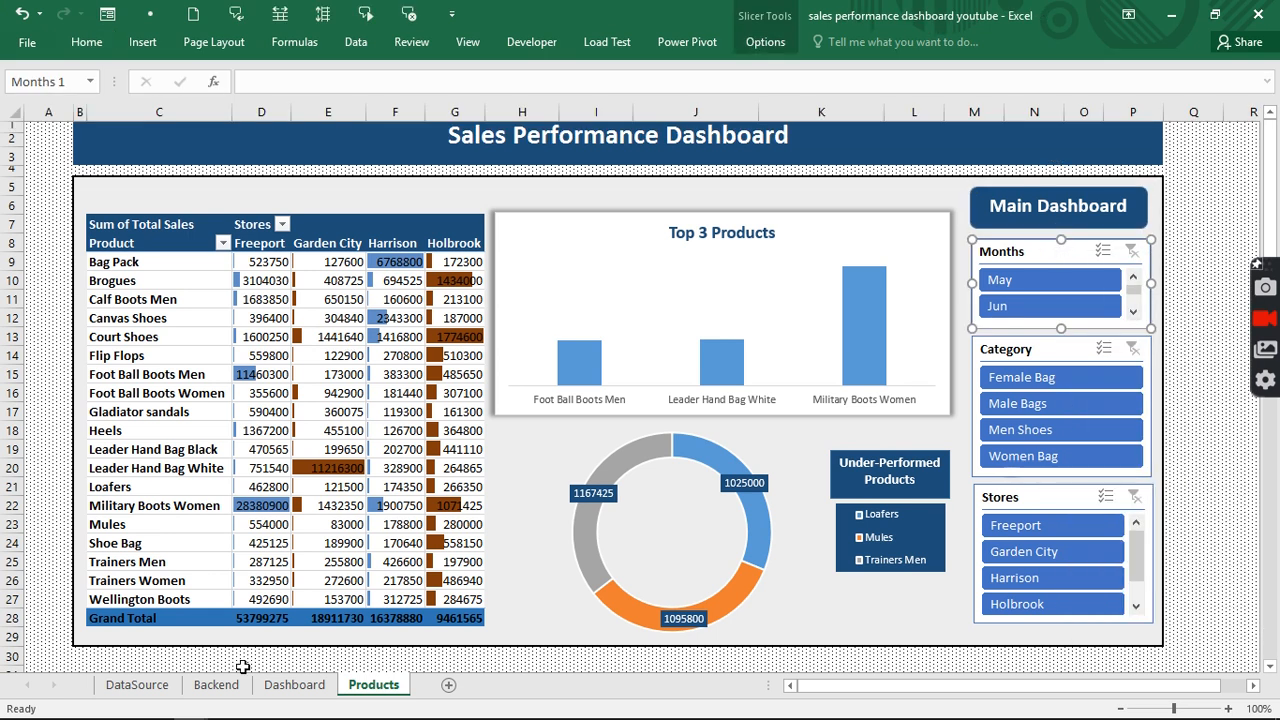
Name the PivotTable of the top three products on the Backend sheet Ourtop2.
{"action": "left_click", "coordinate": [217, 686]}
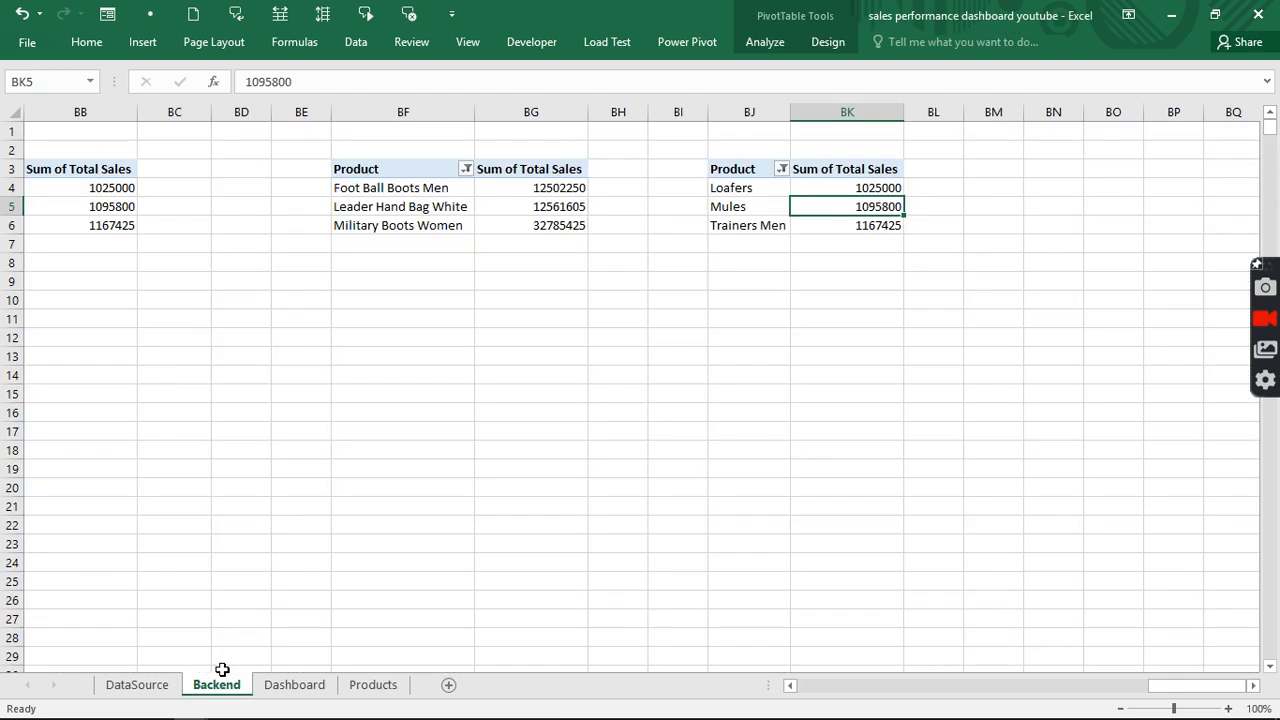
{"action": "left_click", "coordinate": [416, 192]}
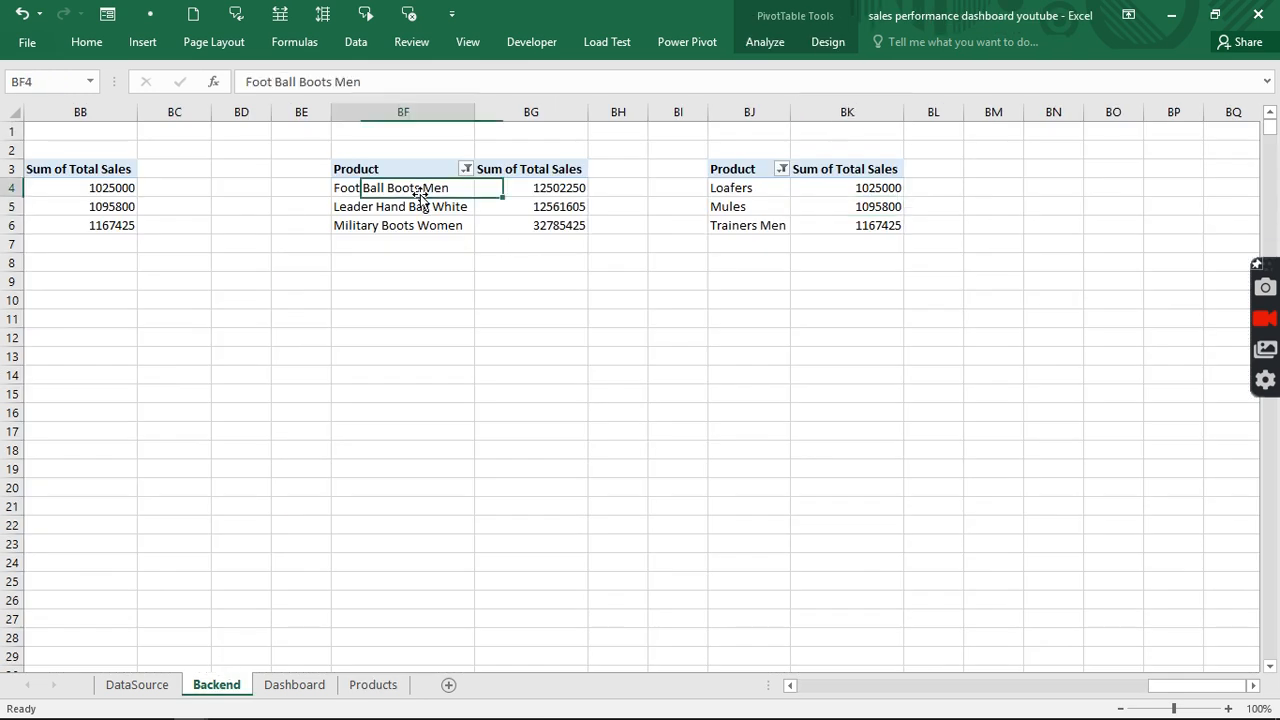
{"action": "left_click", "coordinate": [773, 41]}
{"action": "left_click", "coordinate": [41, 87]}
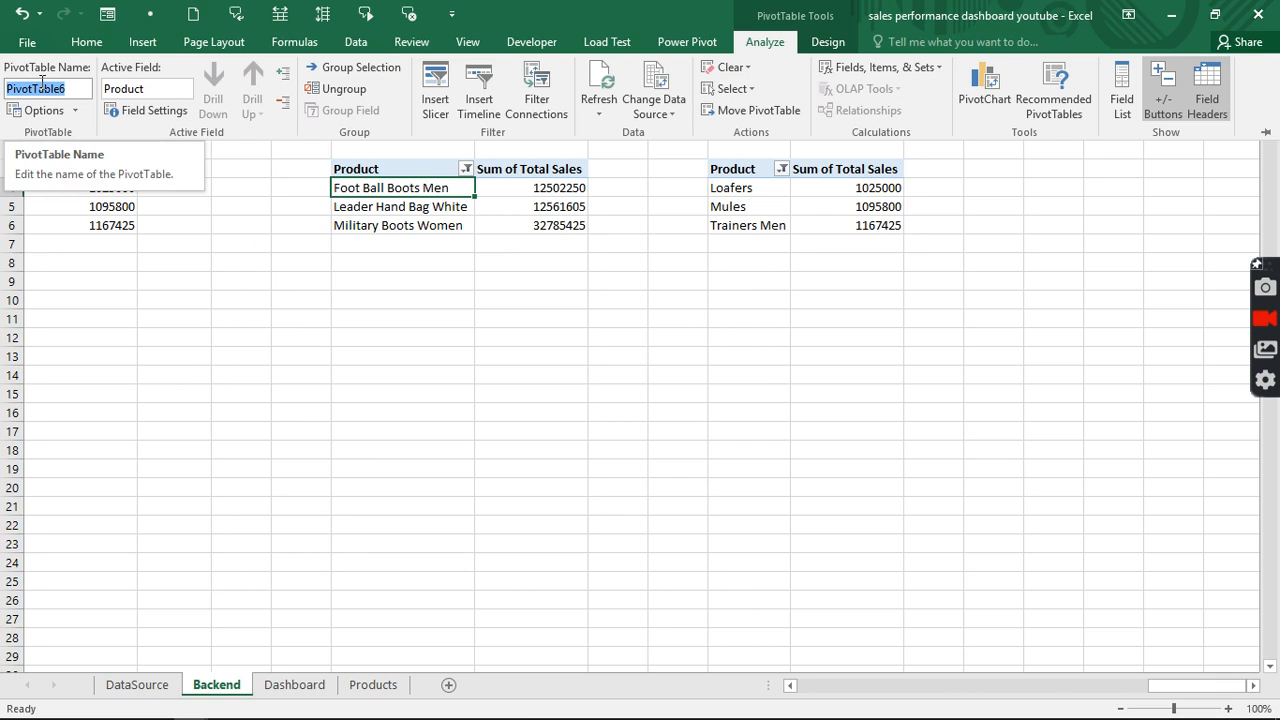
{"action": "type", "text": "Our"}
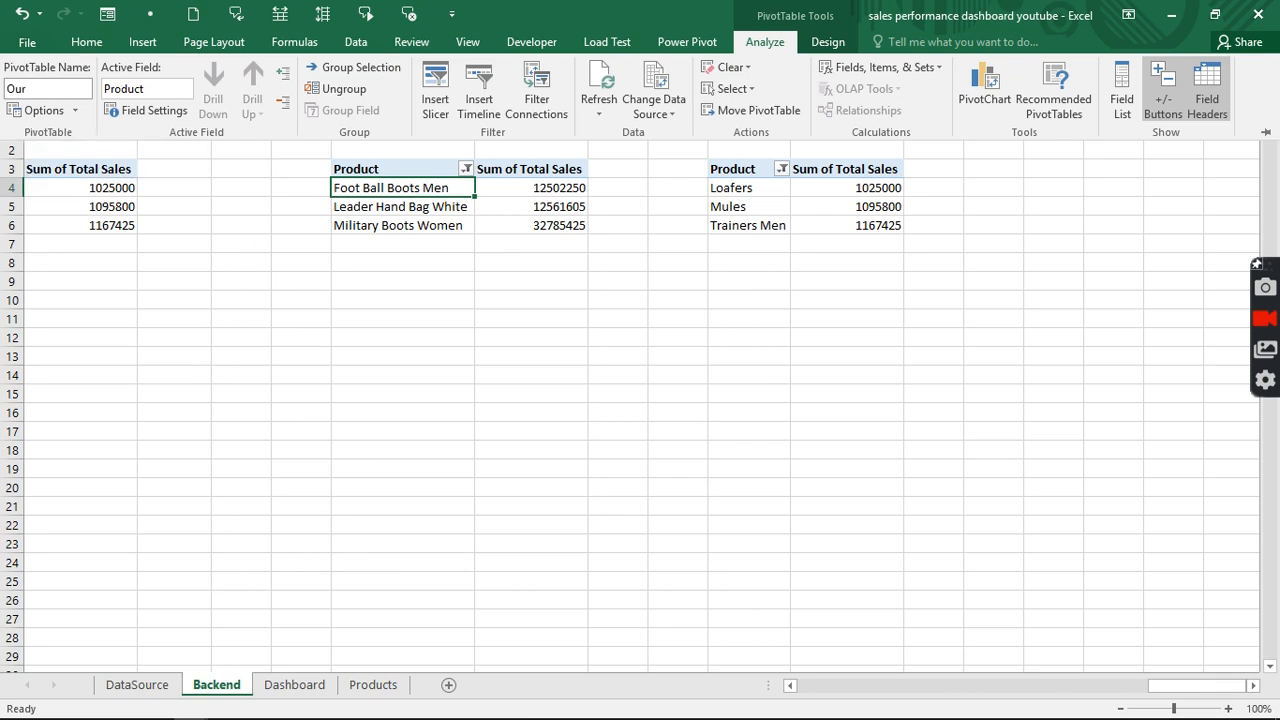
{"action": "type", "text": "top2"}
{"action": "key", "text": "Return"}
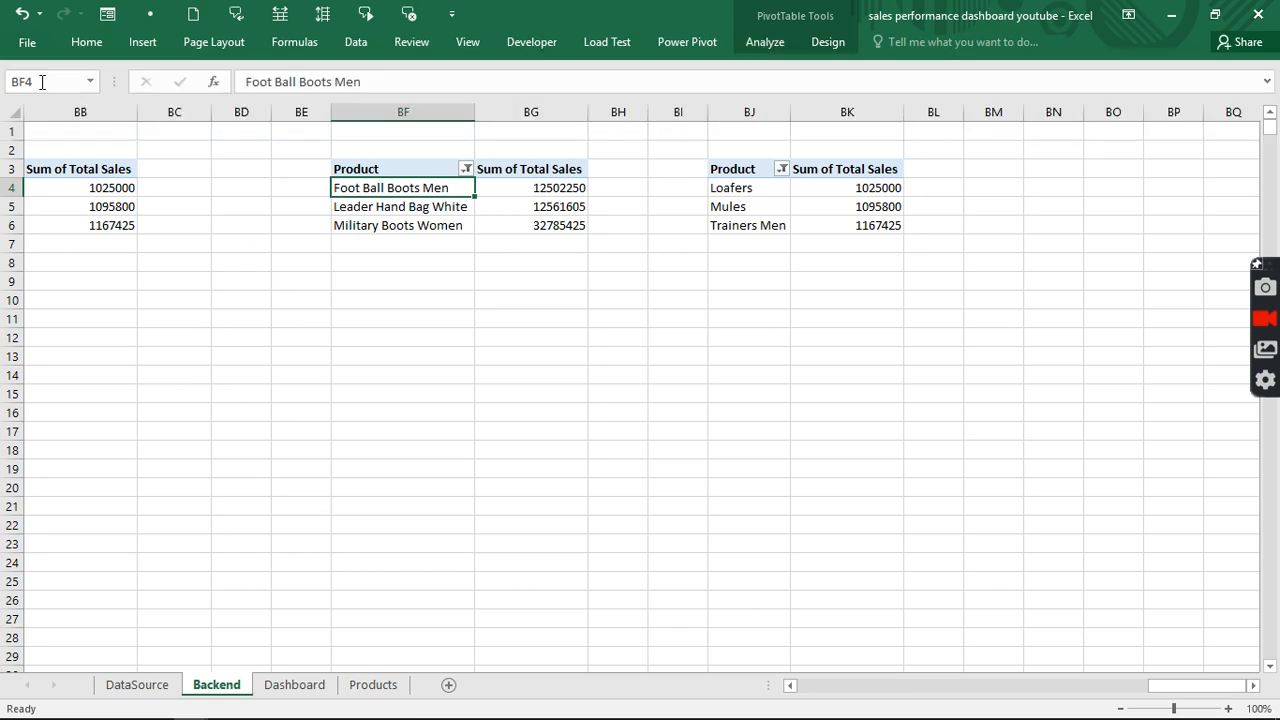
Name the PivotTable listing Loafers, Mules and Trainers Men on the Backend sheet ourBottom3.
{"action": "left_click_drag", "start_coordinate": [784, 208], "coordinate": [755, 196]}
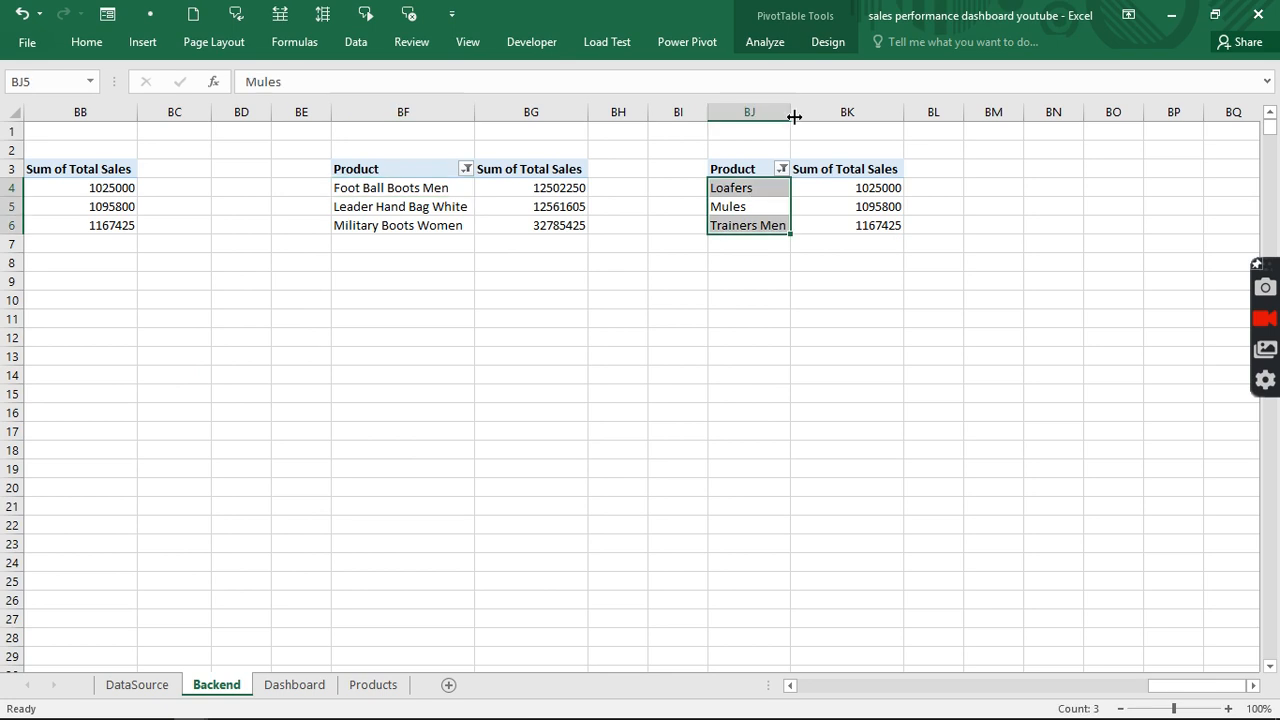
{"action": "left_click", "coordinate": [776, 44]}
{"action": "left_click", "coordinate": [82, 88]}
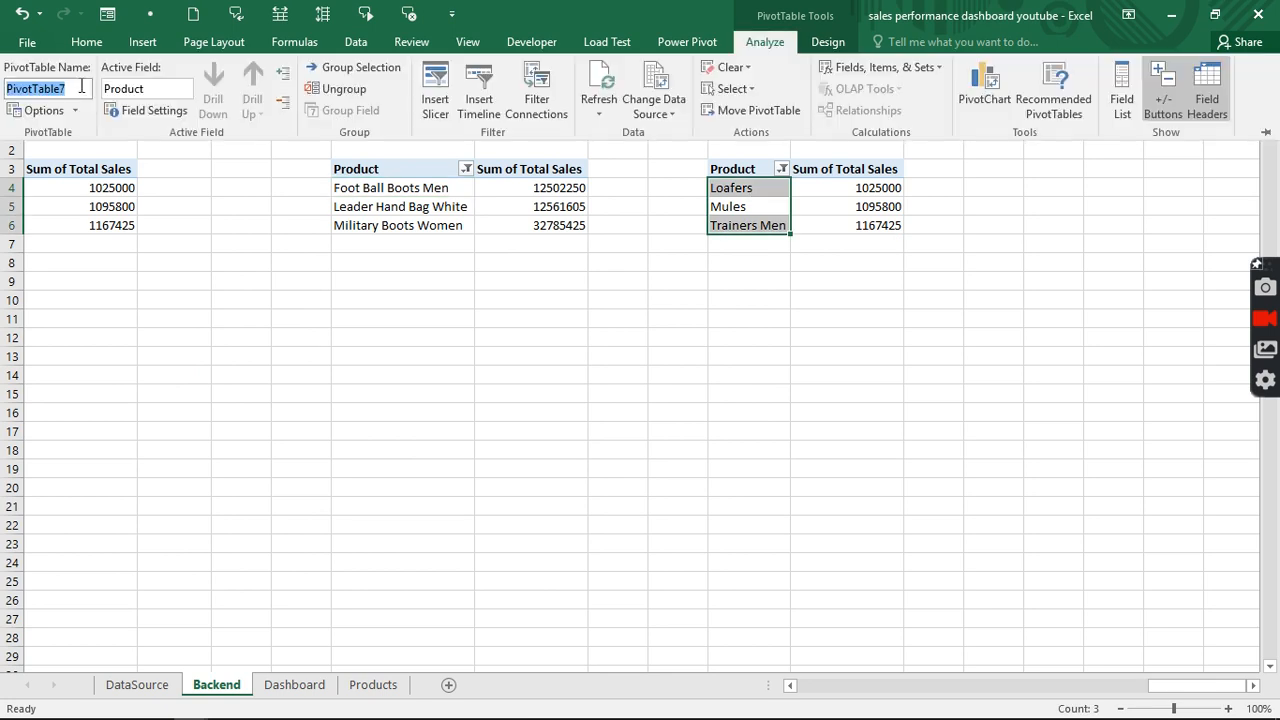
{"action": "type", "text": "o"}
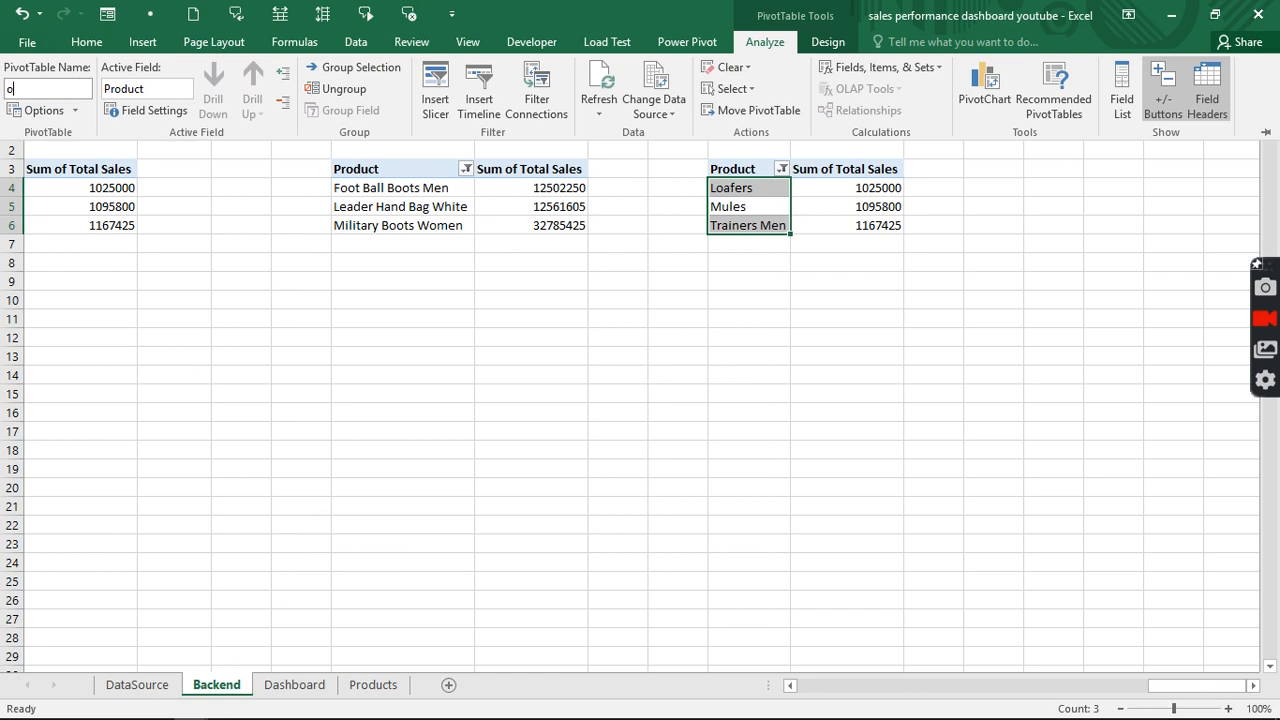
{"action": "type", "text": "urBottom3"}
{"action": "double_click", "coordinate": [88, 46]}
Correct the name of the top three products PivotTable to Ourtop3.
{"action": "left_click", "coordinate": [424, 188]}
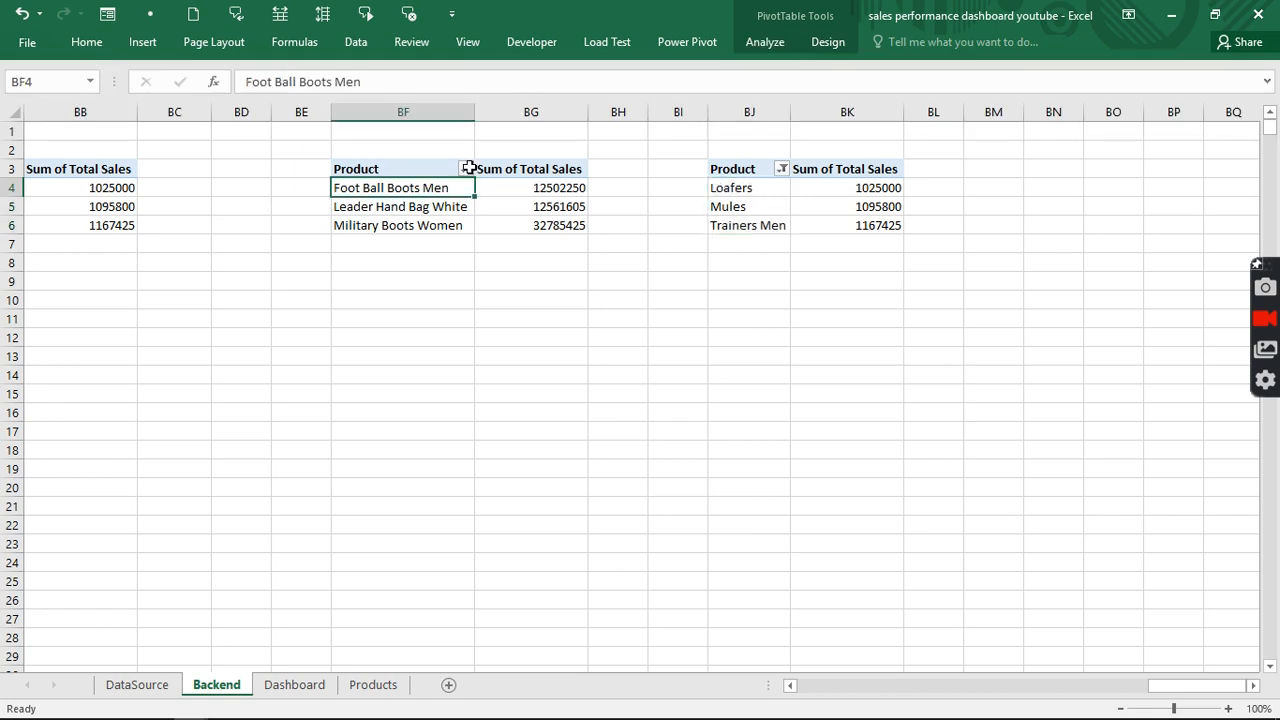
{"action": "left_click", "coordinate": [774, 41]}
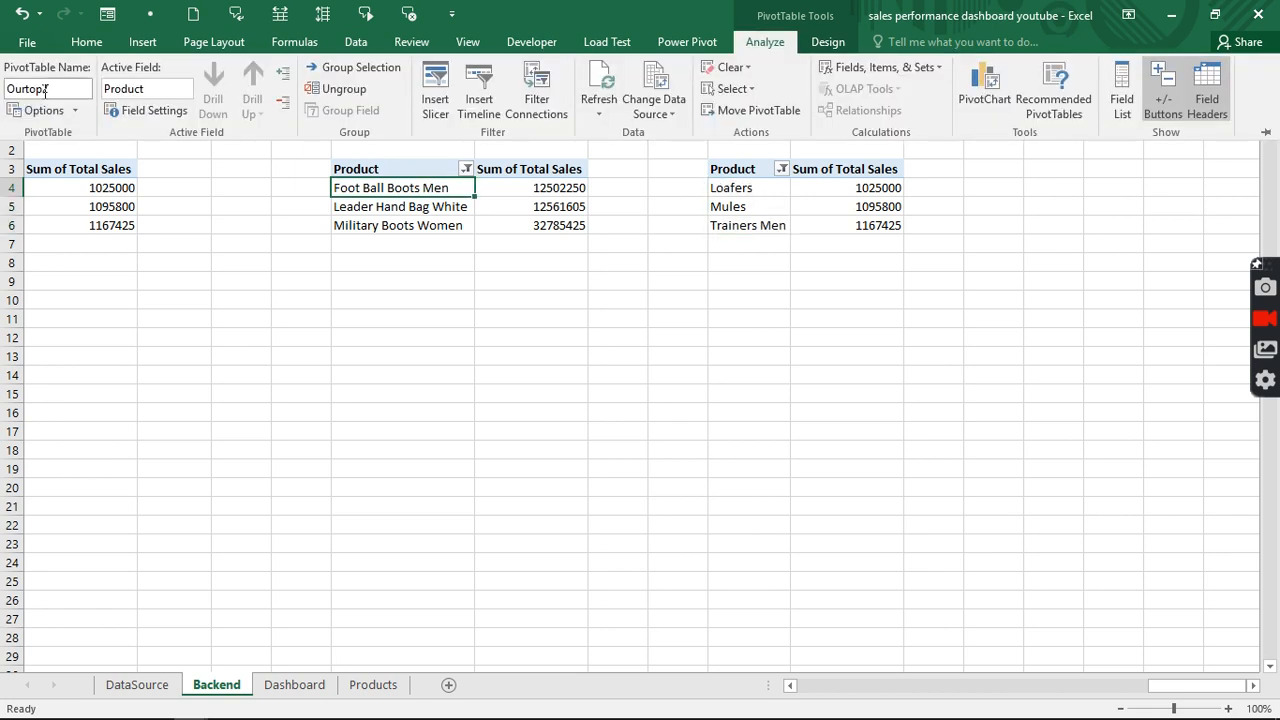
{"action": "left_click", "coordinate": [50, 89]}
{"action": "left_click", "coordinate": [50, 89]}
{"action": "key", "text": "BackSpace"}
{"action": "type", "text": "3"}
{"action": "key", "text": "Return"}
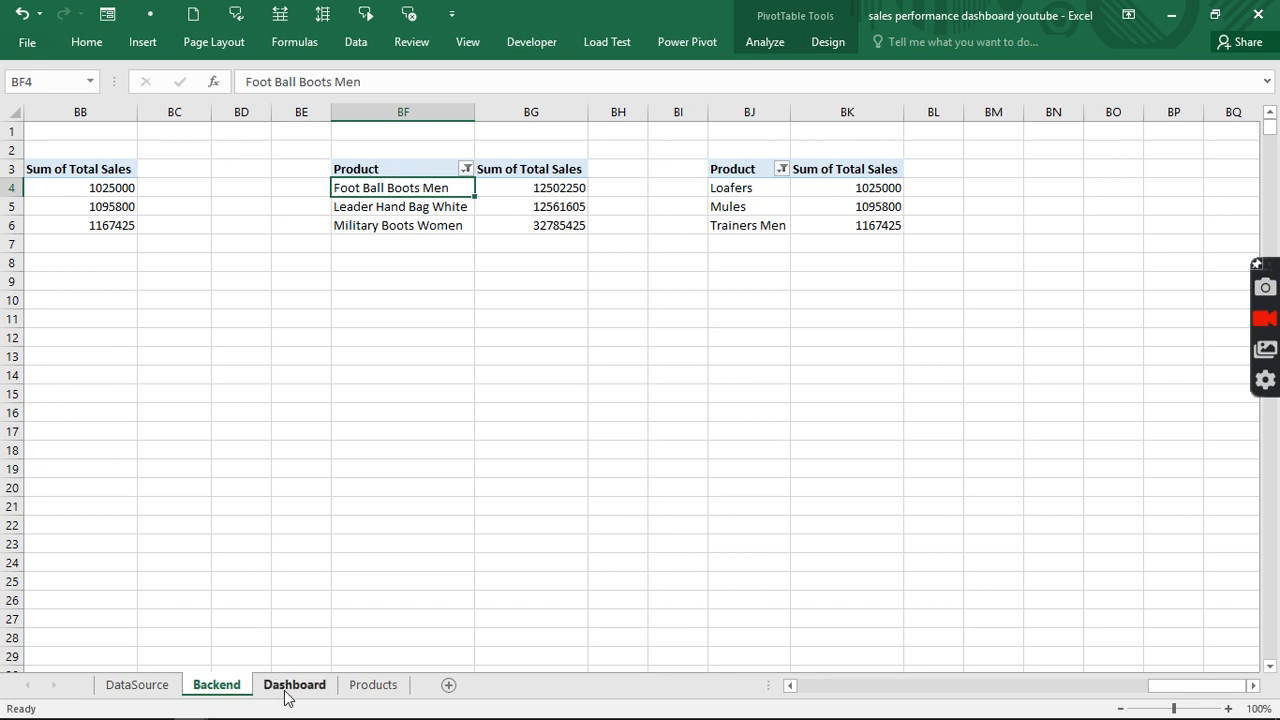
Rename the product-by-store PivotTable on the Products sheet as Tablelevel.
{"action": "left_click", "coordinate": [373, 684]}
{"action": "left_click", "coordinate": [160, 355]}
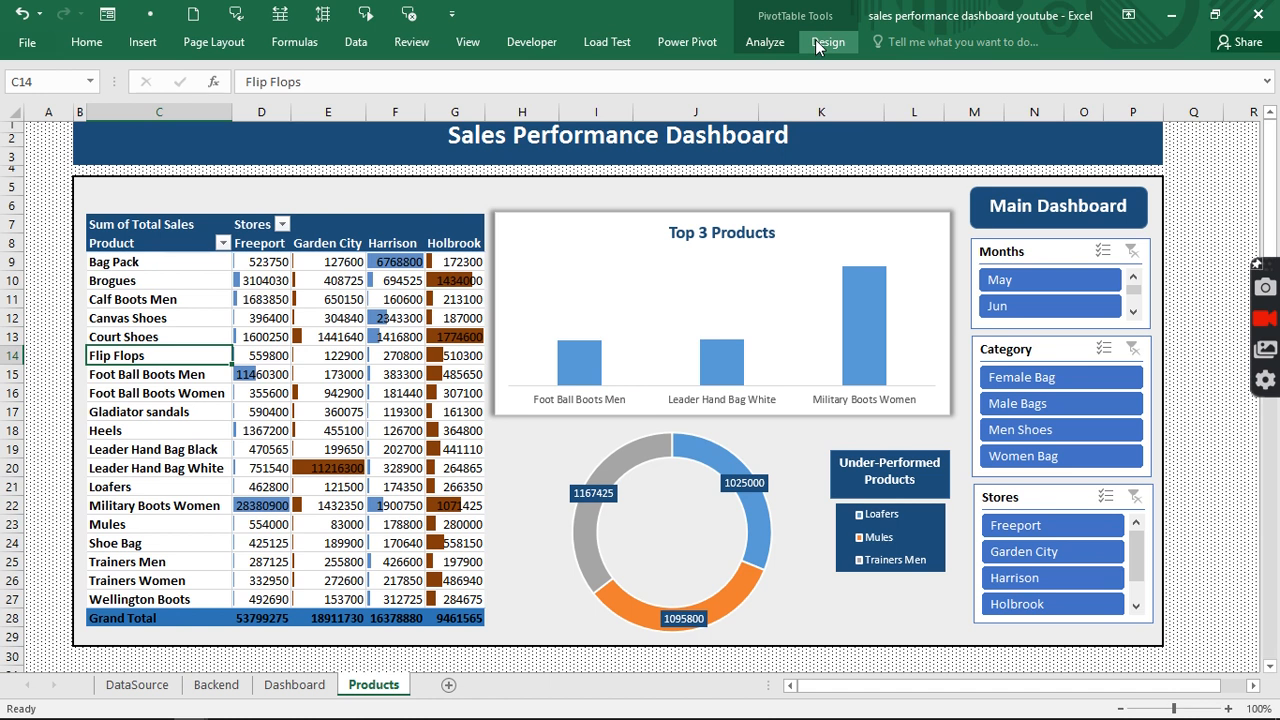
{"action": "left_click", "coordinate": [760, 42]}
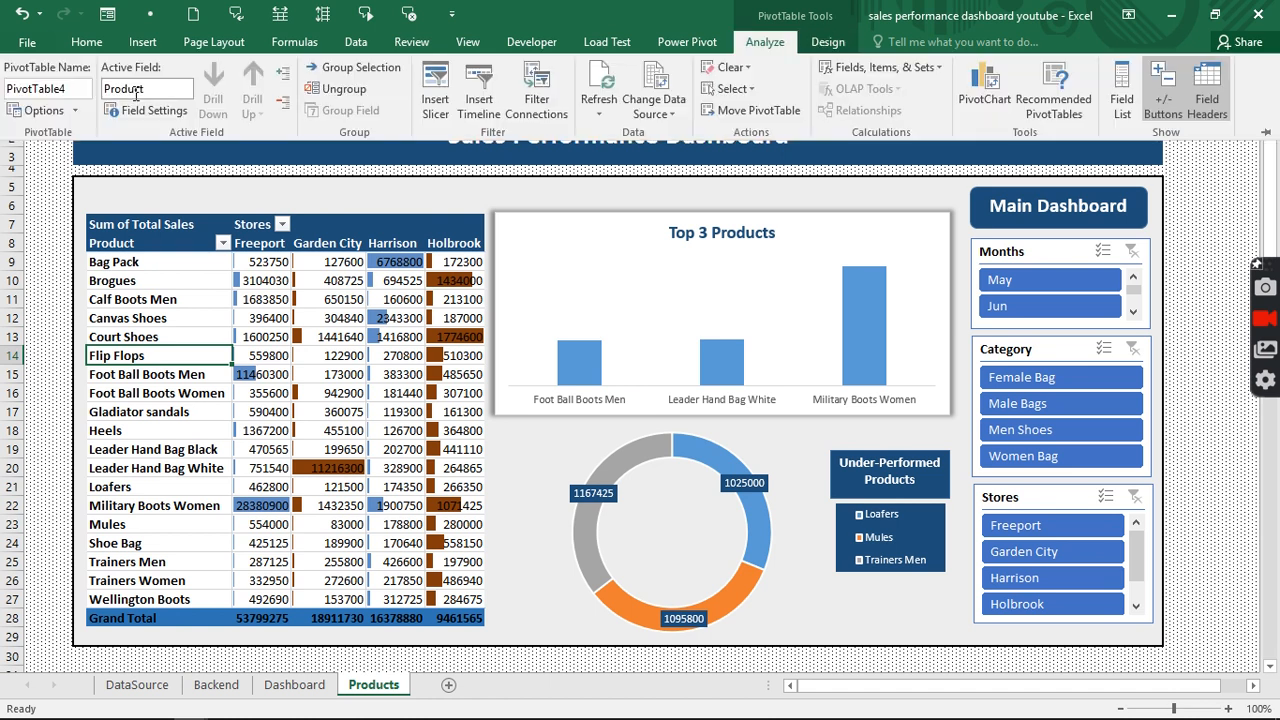
{"action": "double_click", "coordinate": [64, 88]}
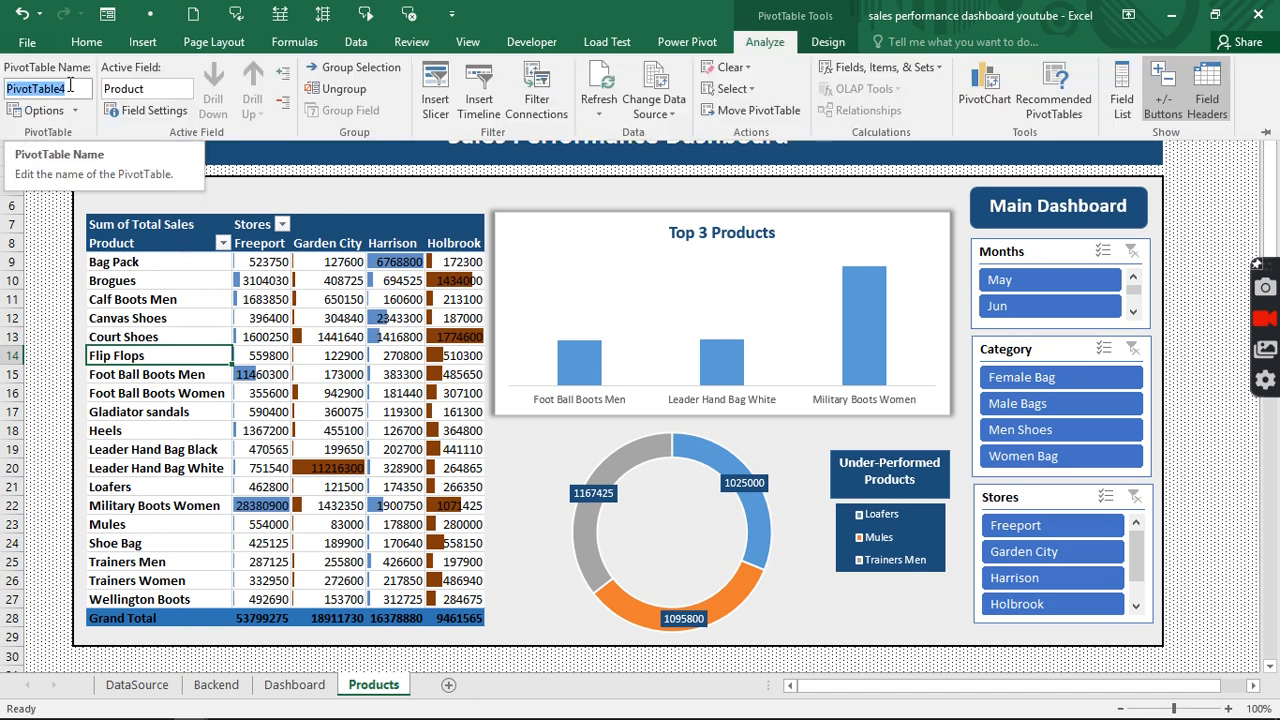
{"action": "type", "text": "Tab"}
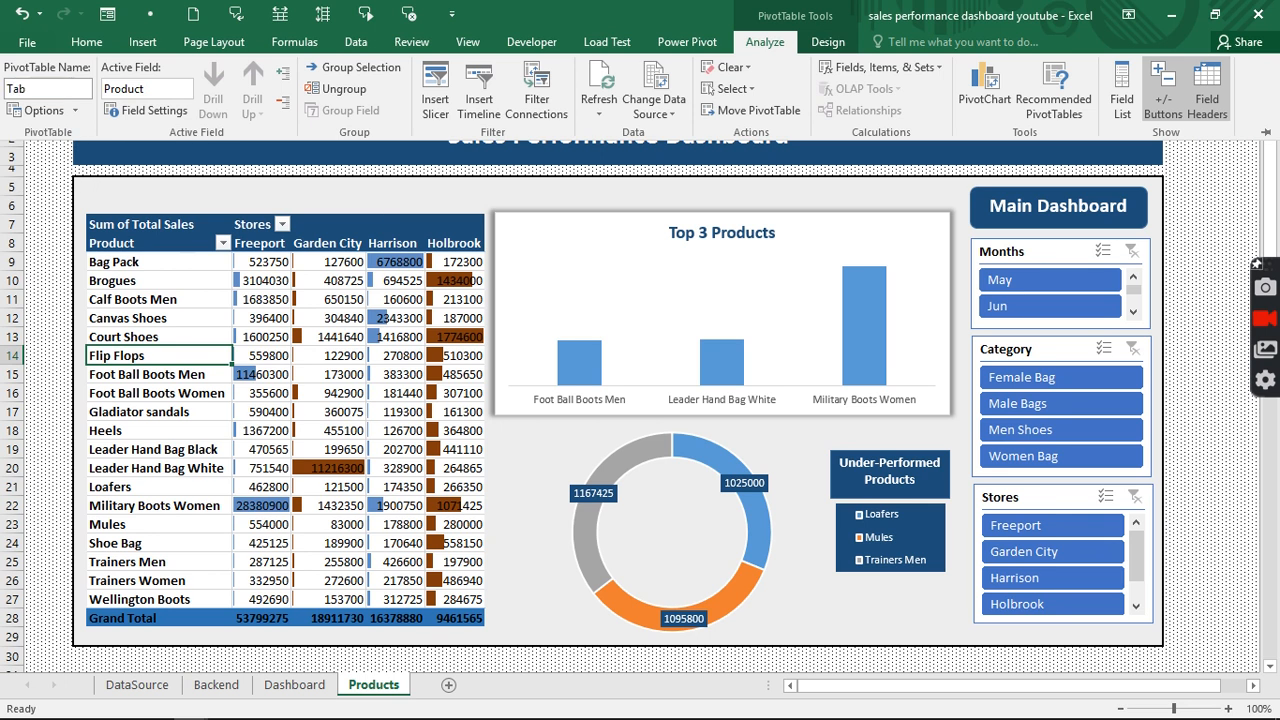
{"action": "type", "text": "lelevel"}
{"action": "key", "text": "Return"}
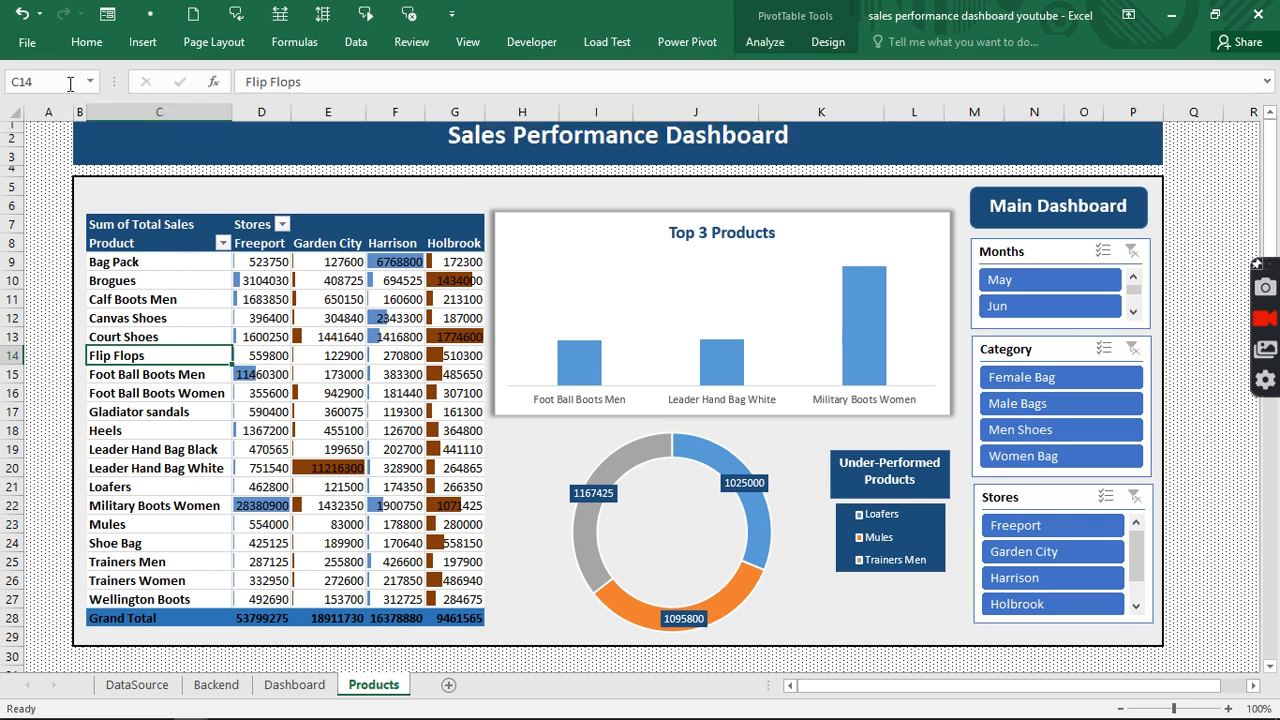
Connect the Months slicer on the Products sheet to the Ourtop3 and ourBottom3 PivotTables.
{"action": "left_click", "coordinate": [1028, 232]}
{"action": "right_click", "coordinate": [1040, 252]}
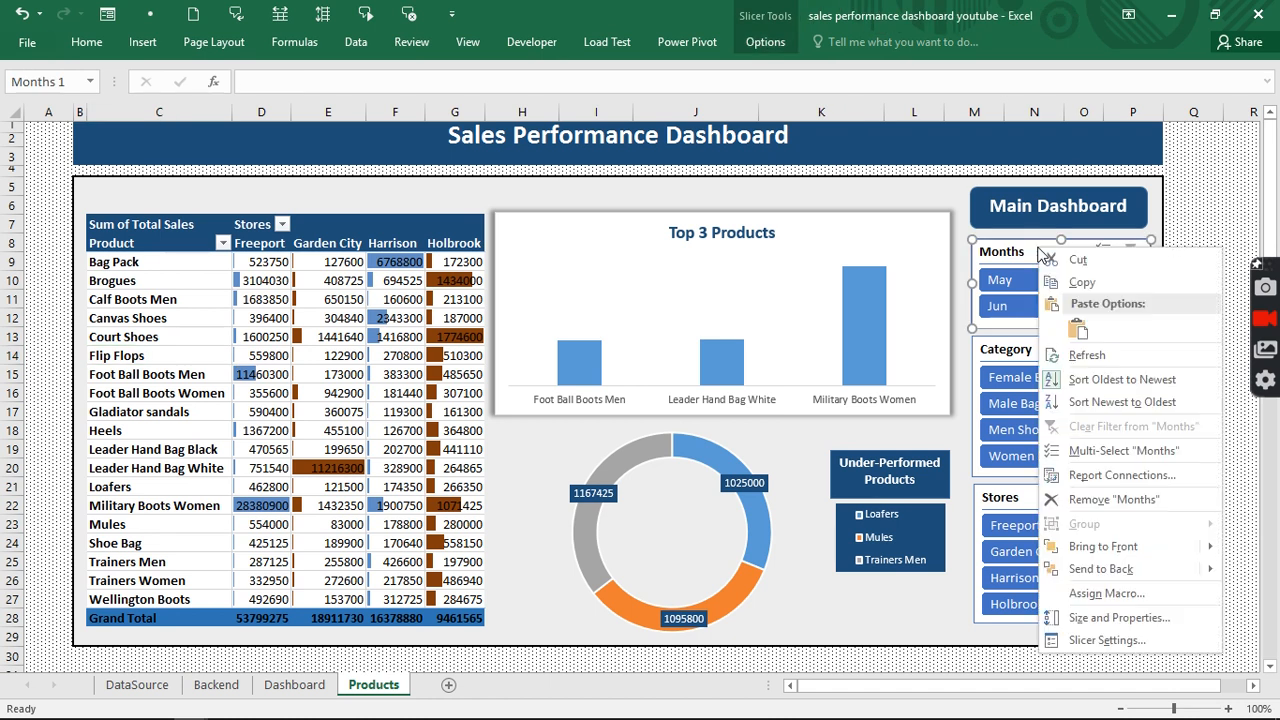
{"action": "left_click", "coordinate": [1128, 477]}
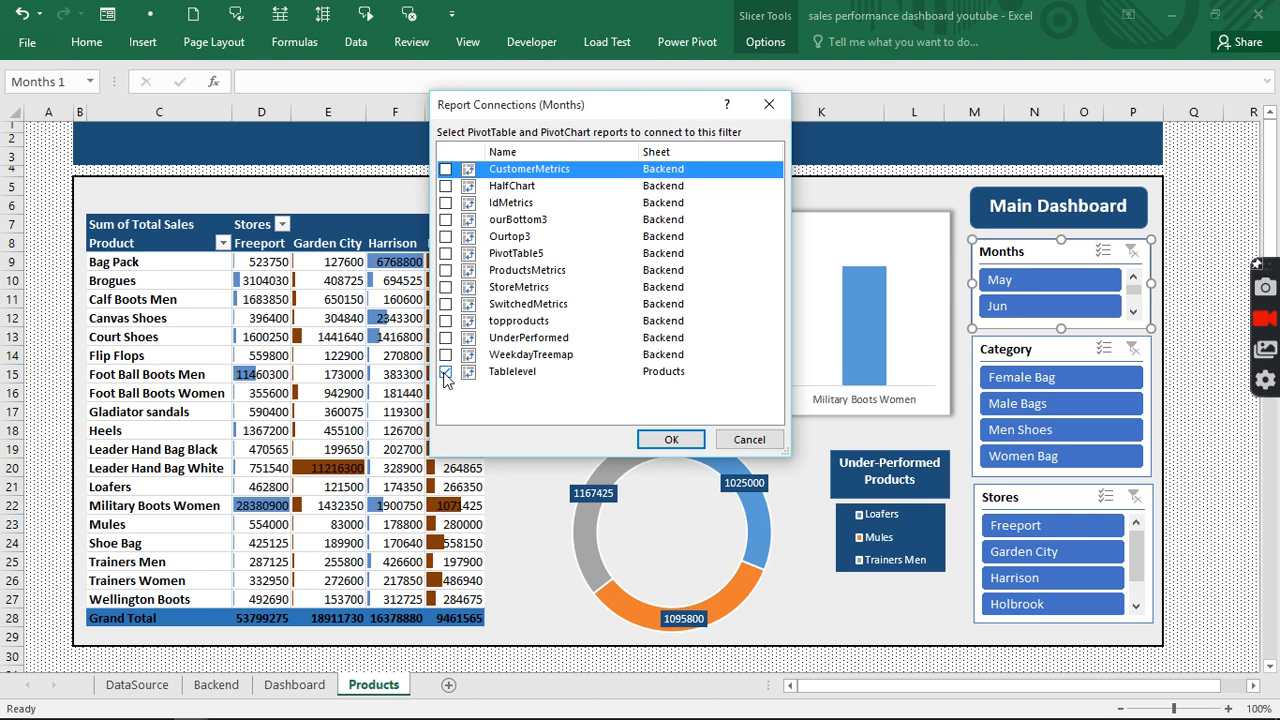
{"action": "left_click", "coordinate": [446, 237]}
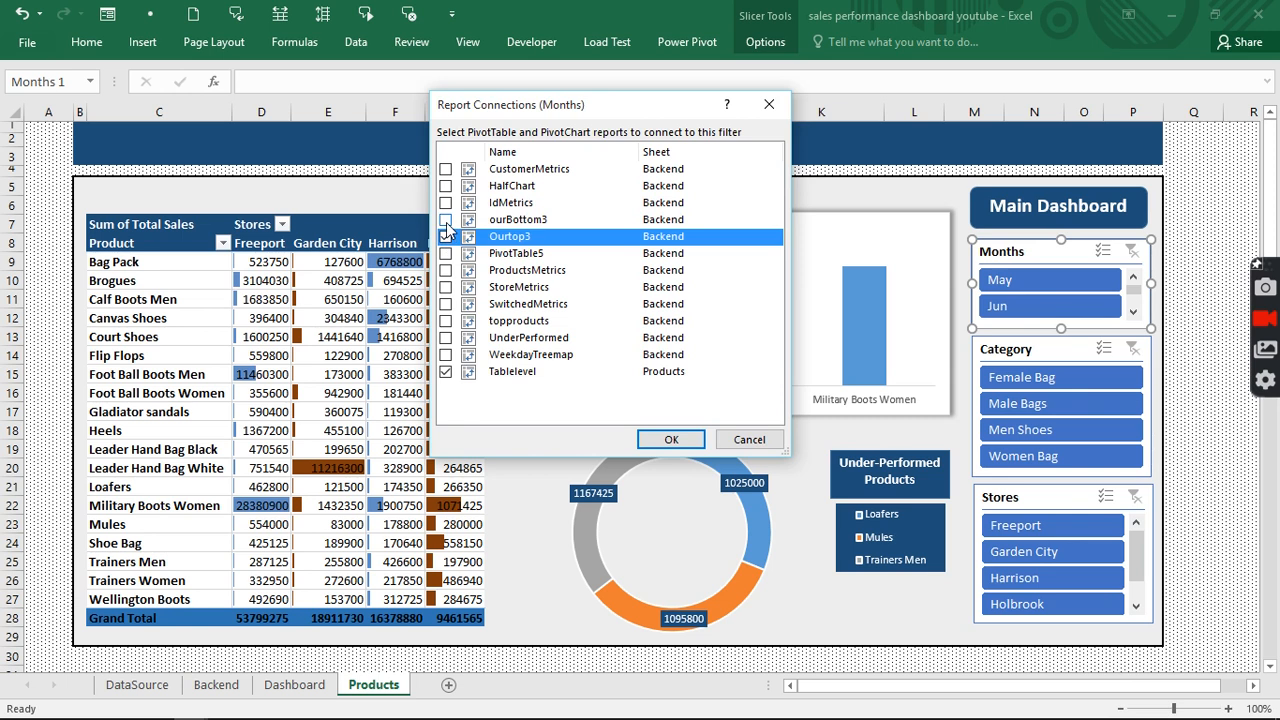
{"action": "left_click", "coordinate": [446, 220]}
{"action": "left_click", "coordinate": [670, 437]}
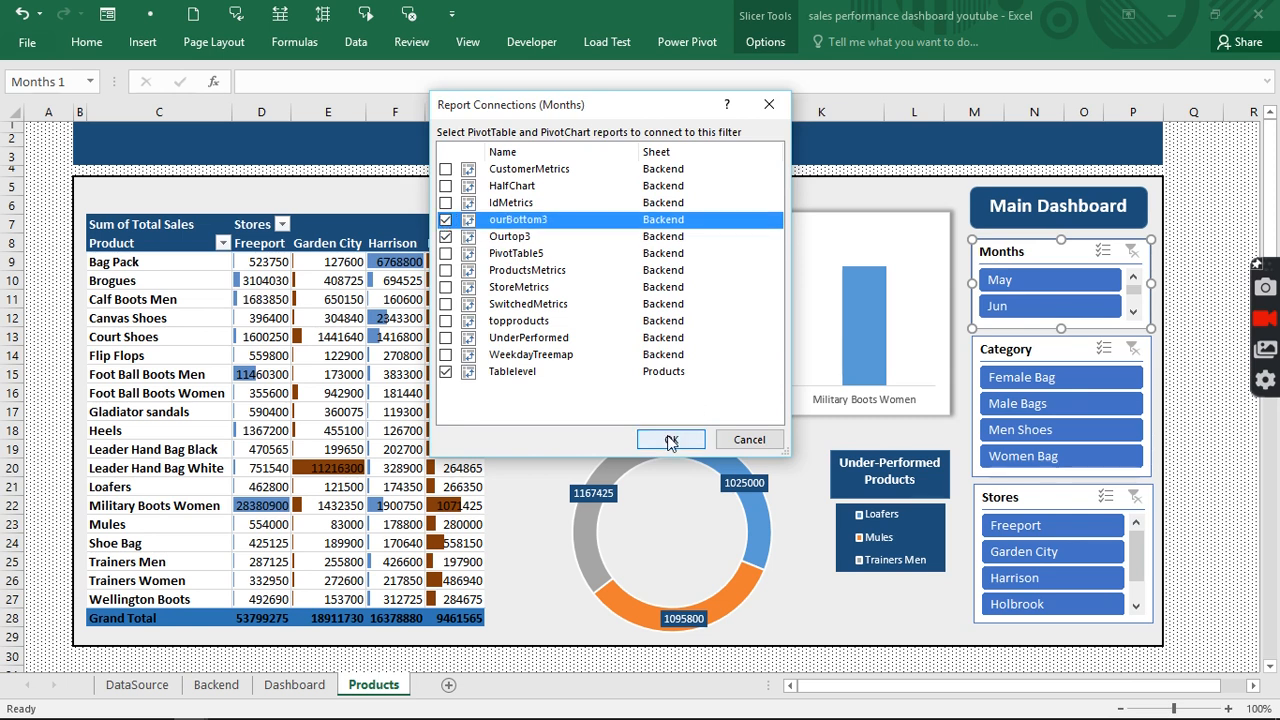
Connect the Category slicer to the Ourtop3 and ourBottom3 PivotTables.
{"action": "left_click", "coordinate": [1060, 349]}
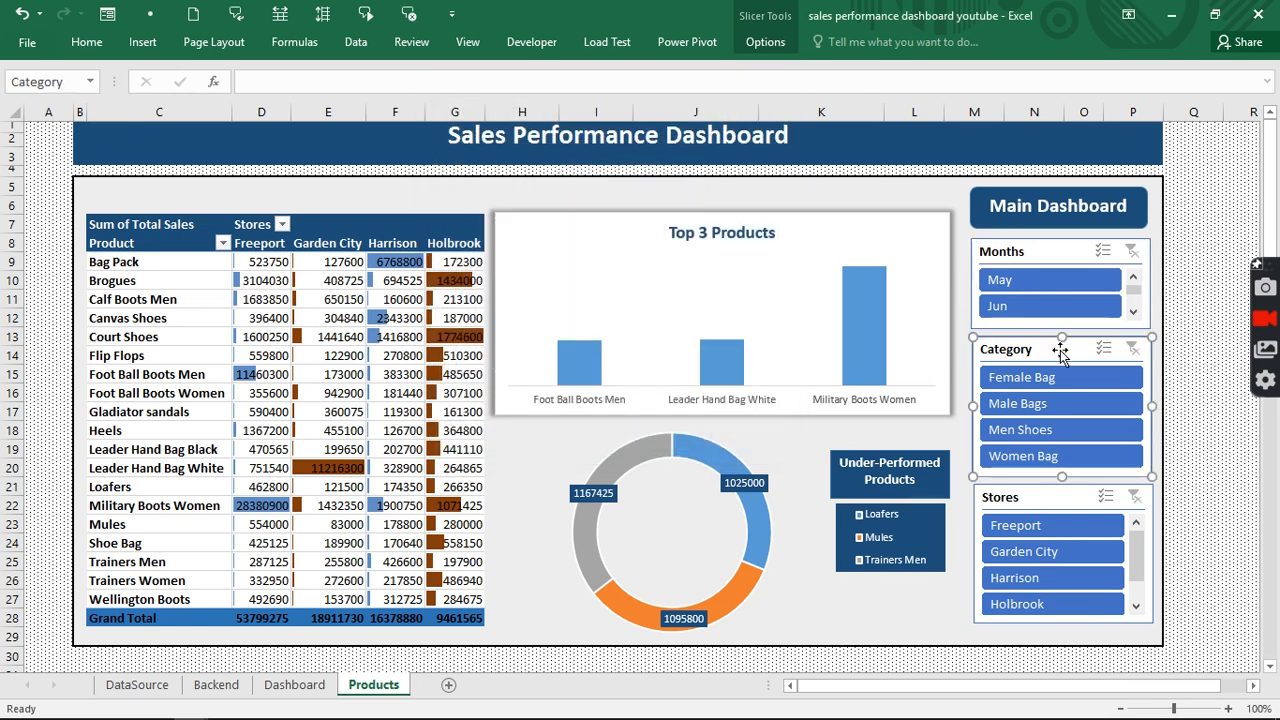
{"action": "right_click", "coordinate": [1064, 356]}
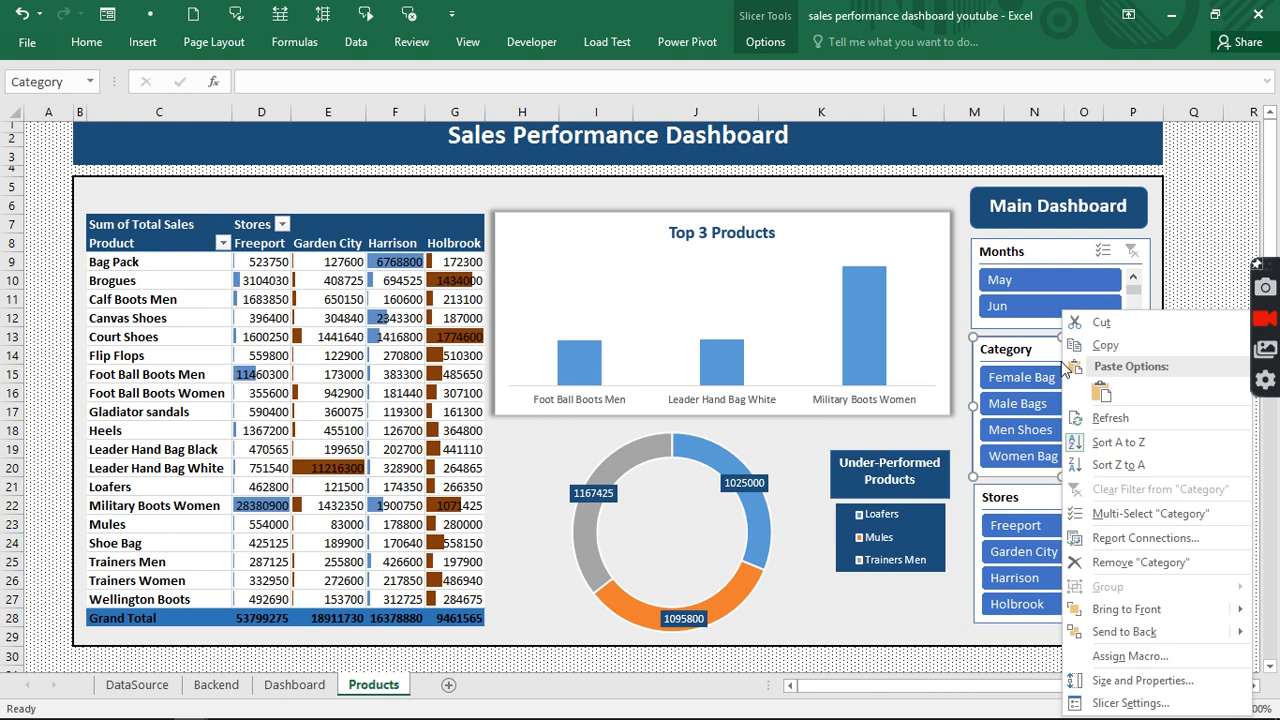
{"action": "left_click", "coordinate": [1132, 540]}
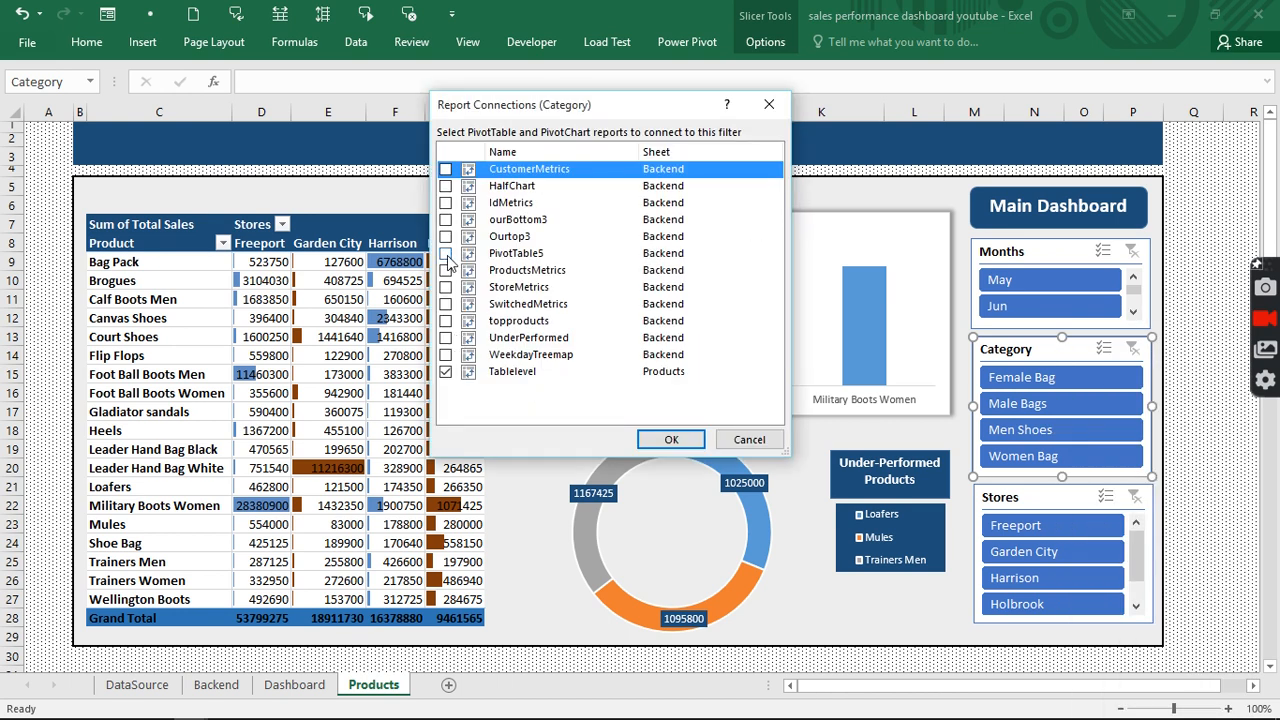
{"action": "left_click", "coordinate": [446, 237]}
{"action": "left_click", "coordinate": [446, 220]}
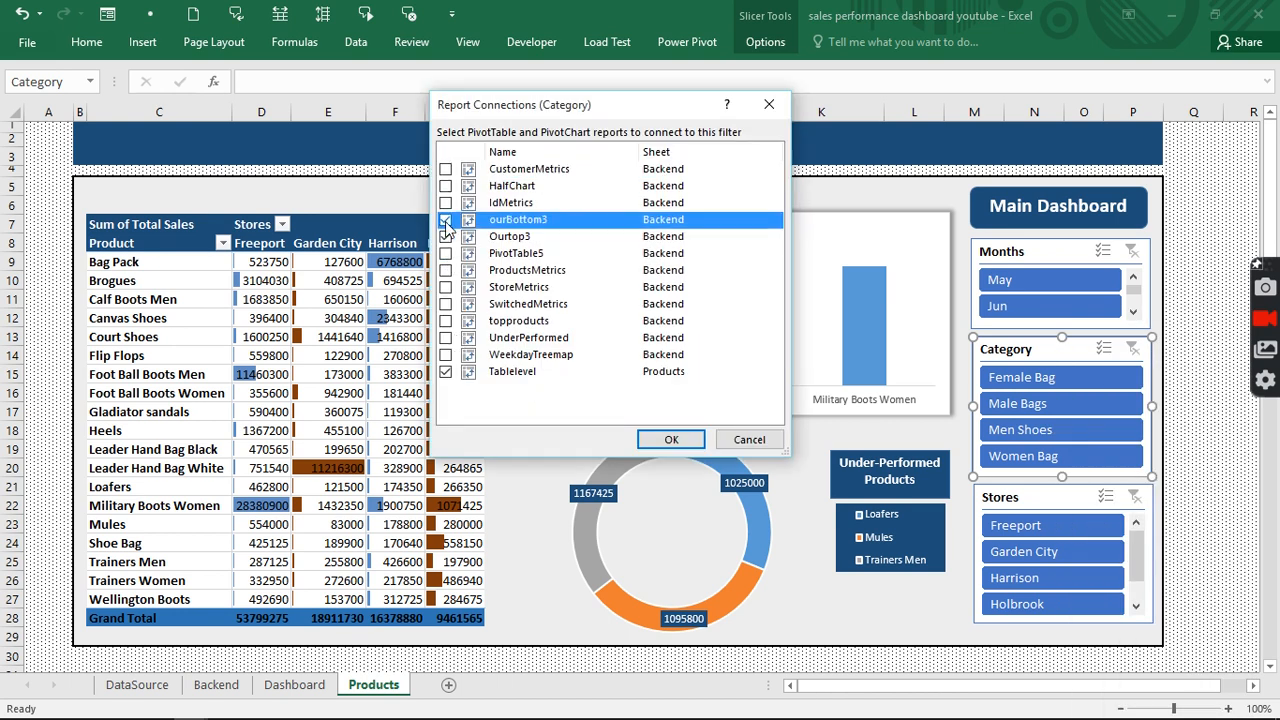
{"action": "left_click", "coordinate": [670, 439]}
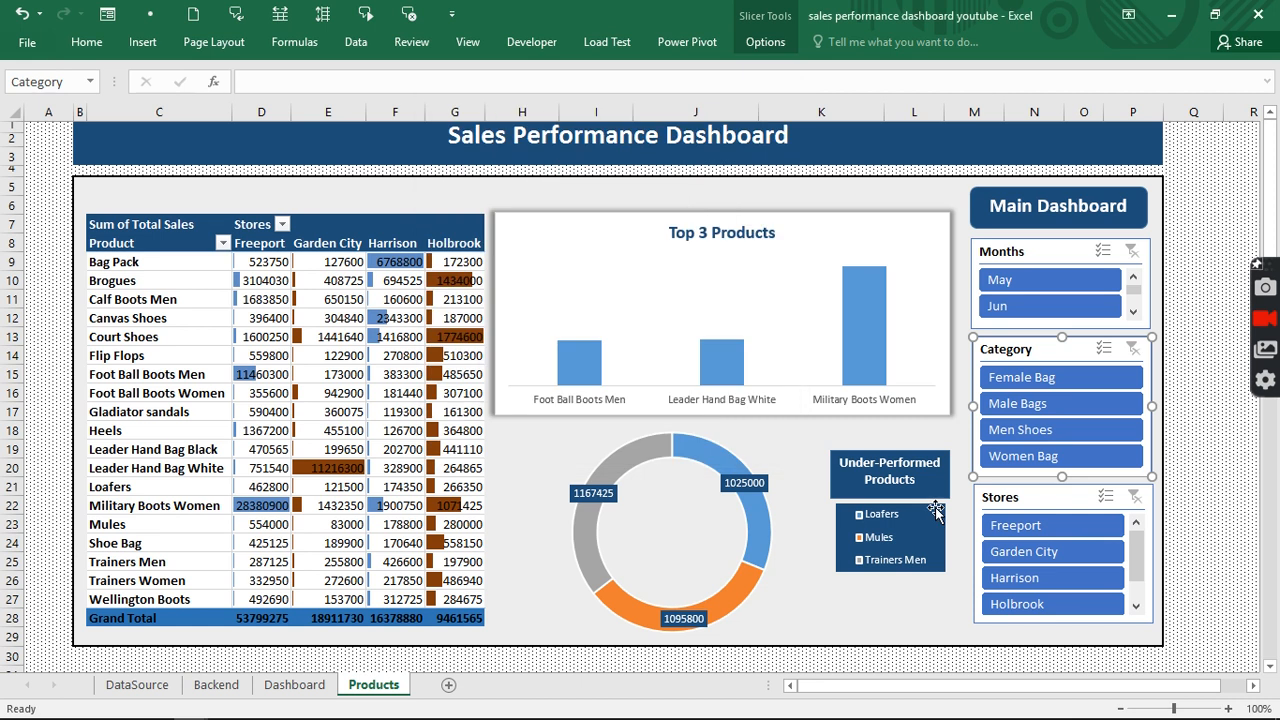
Connect the Stores slicer to the Ourtop3 and ourBottom3 PivotTables and disconnect it from Tablelevel.
{"action": "left_click", "coordinate": [1010, 500]}
{"action": "right_click", "coordinate": [1014, 507]}
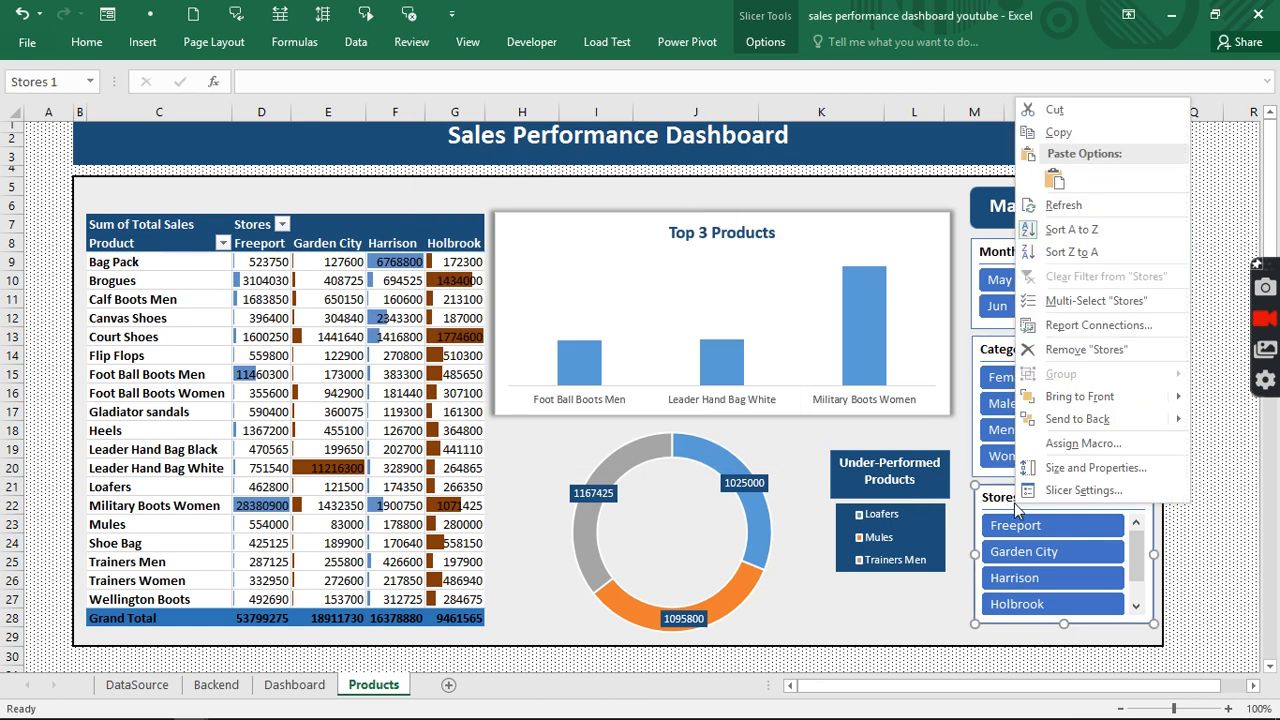
{"action": "left_click", "coordinate": [1065, 325]}
{"action": "left_click", "coordinate": [453, 373]}
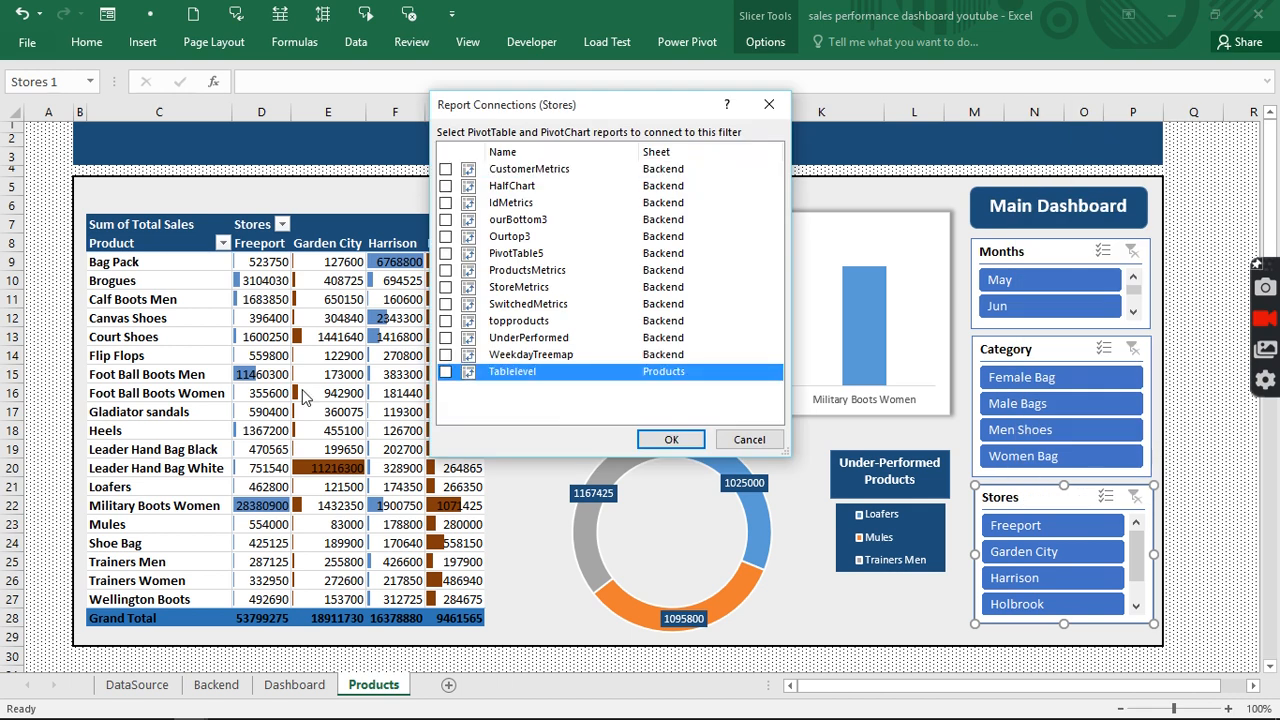
{"action": "left_click", "coordinate": [446, 238]}
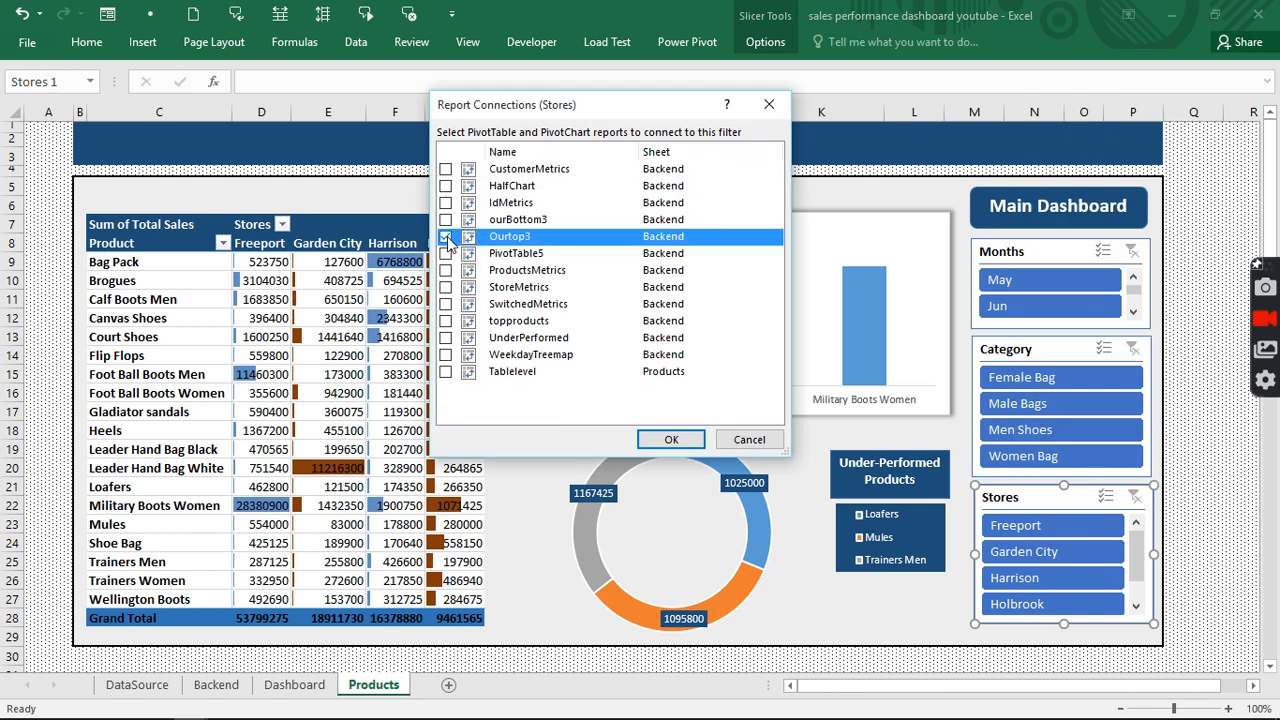
{"action": "left_click", "coordinate": [446, 222]}
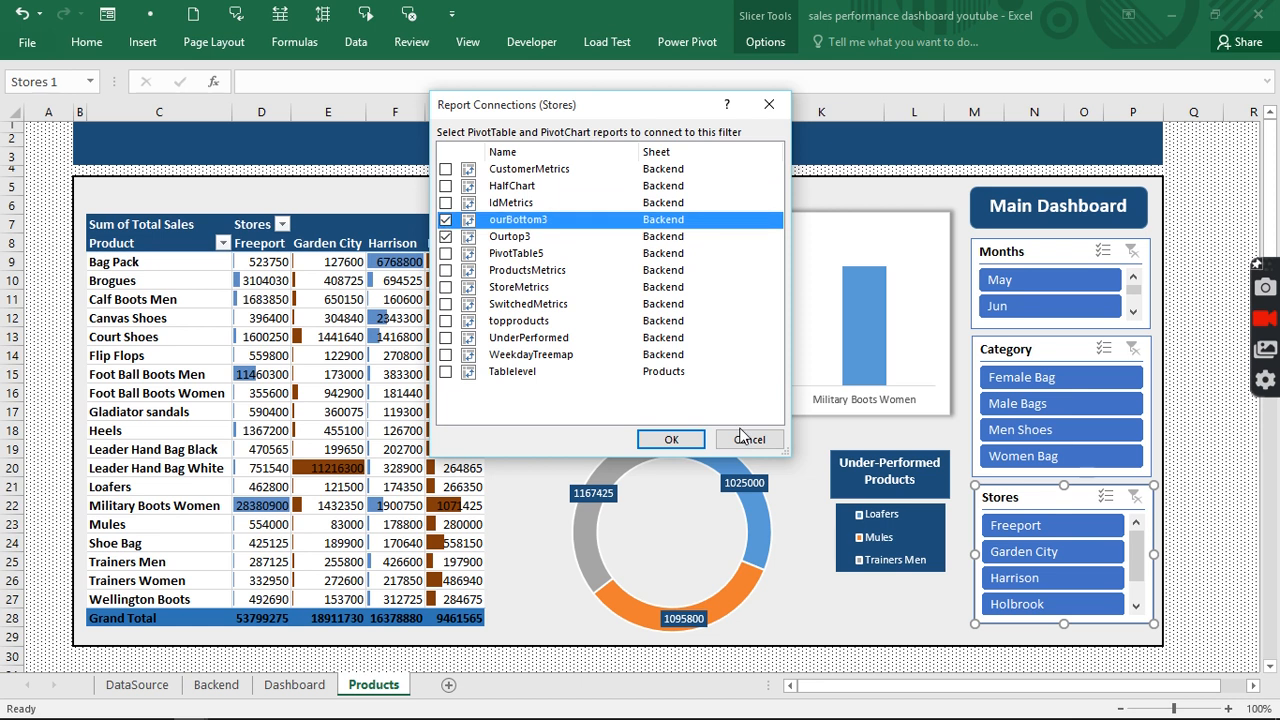
{"action": "left_click", "coordinate": [684, 444]}
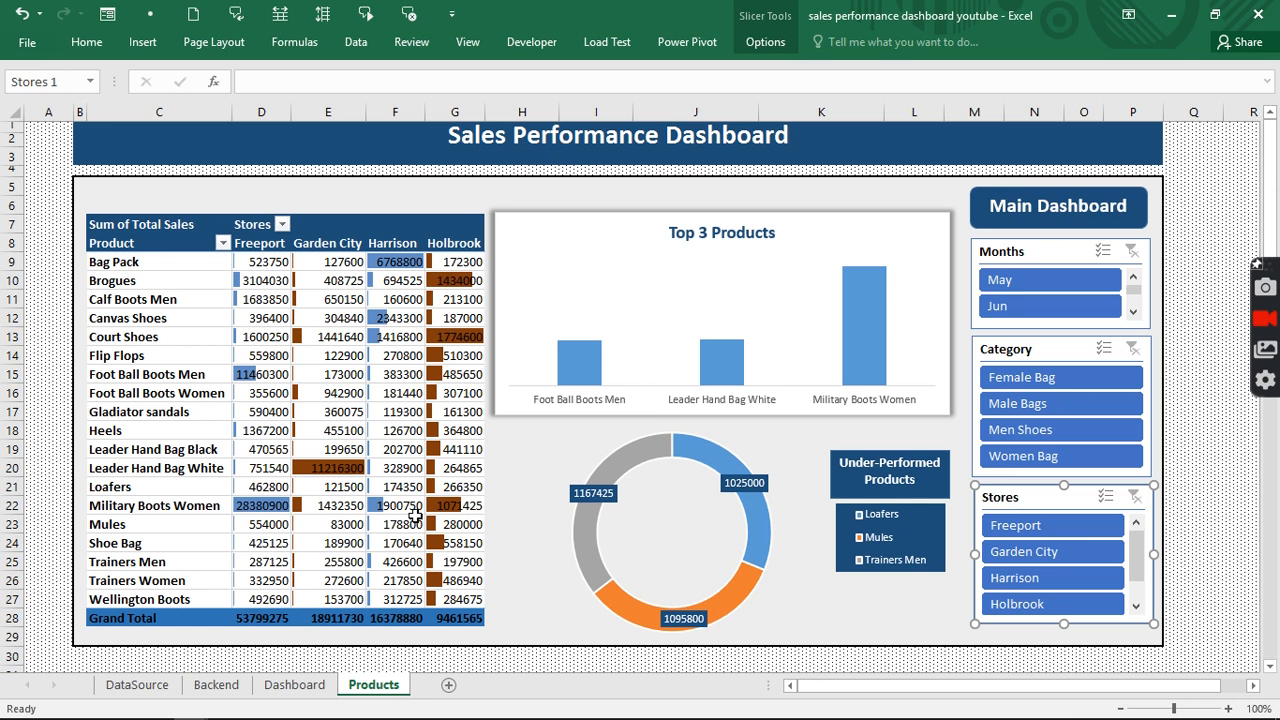
{"action": "left_click", "coordinate": [1037, 206]}
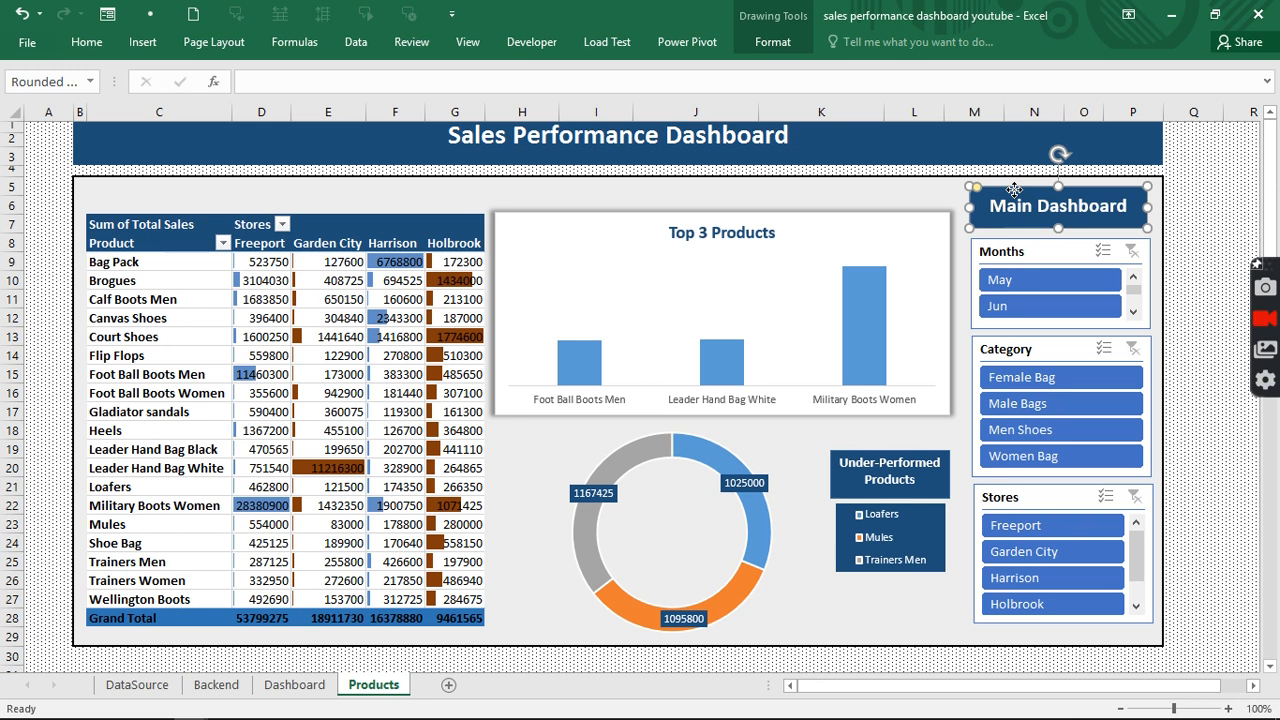
{"action": "right_click", "coordinate": [1014, 190]}
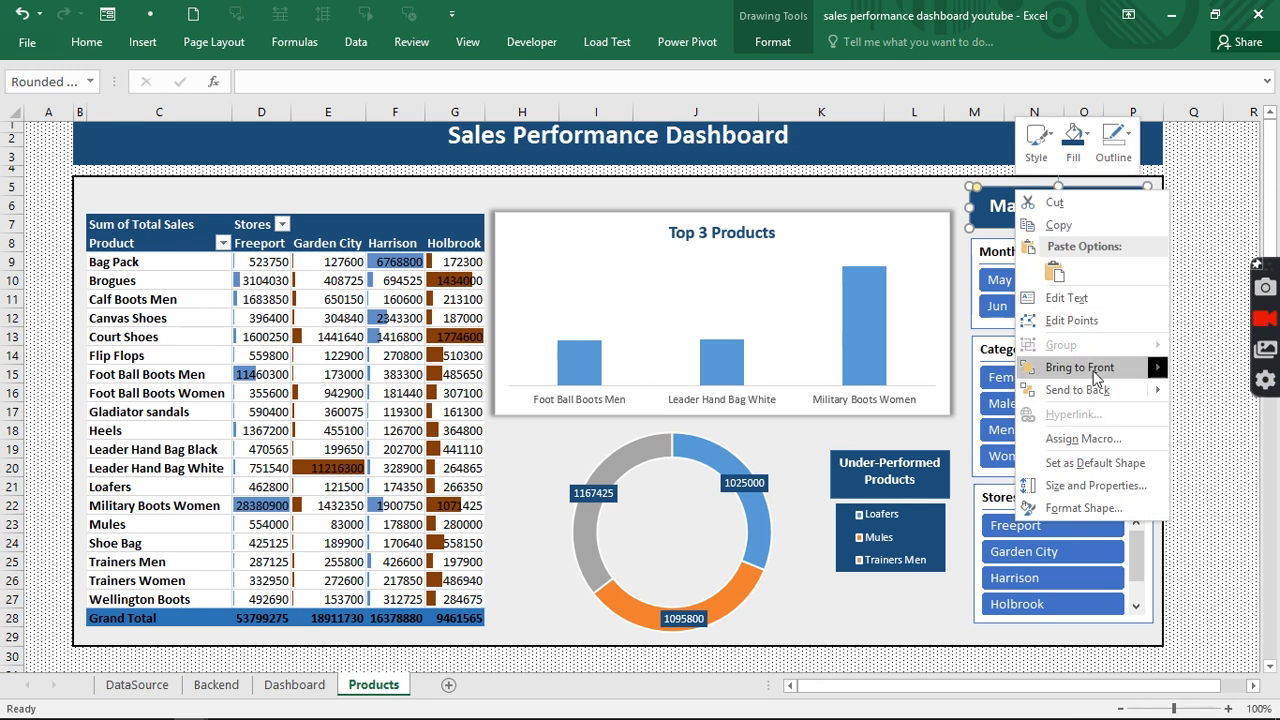
{"action": "mouse_move", "coordinate": [1097, 377]}
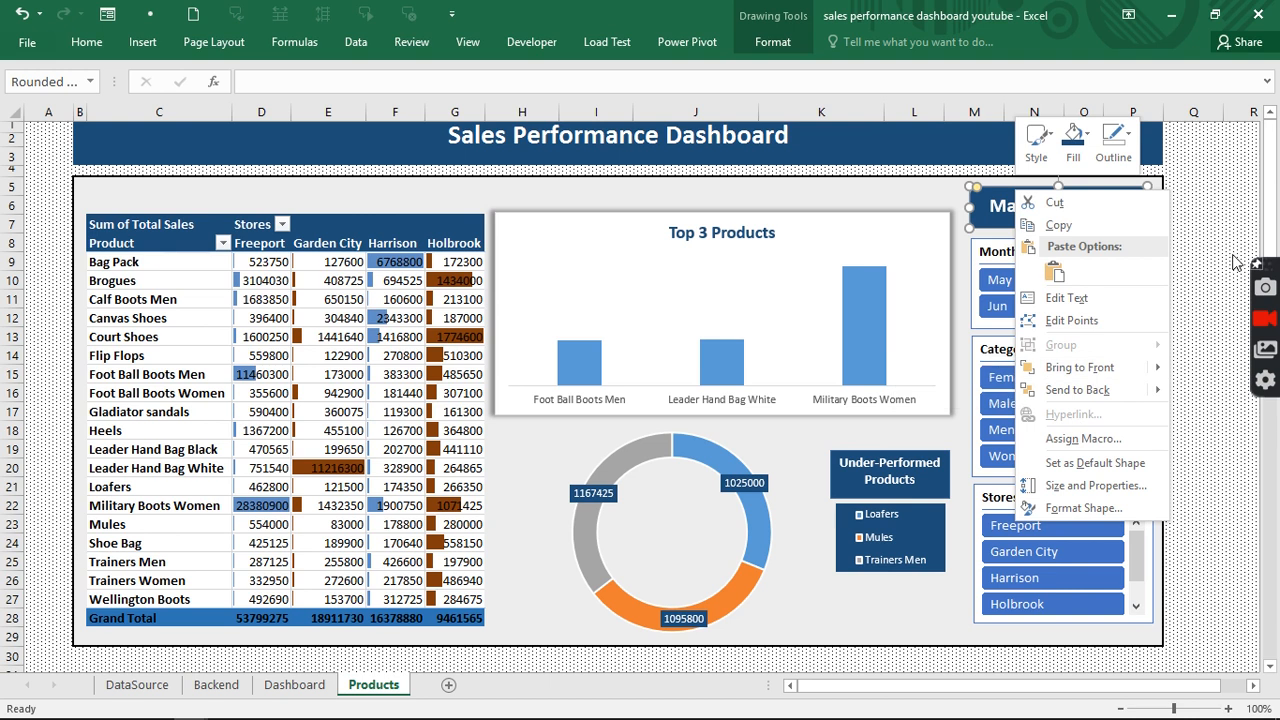
{"action": "key", "text": "Escape"}
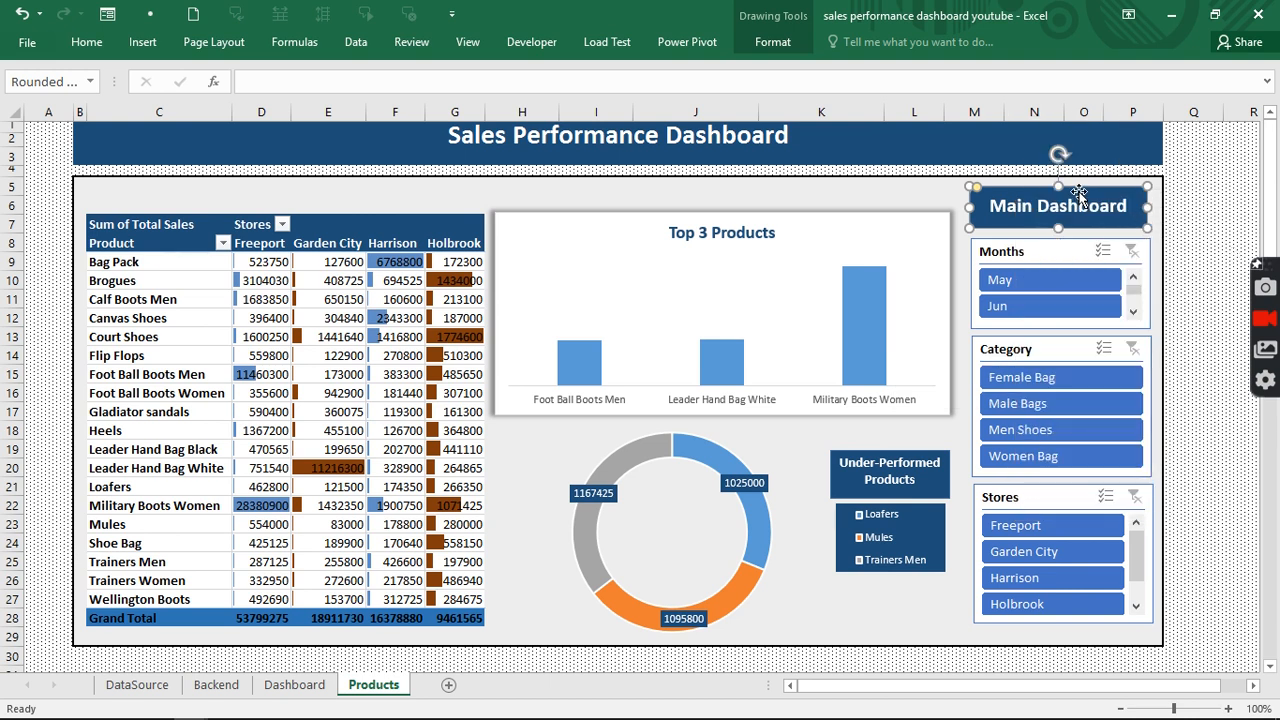
{"action": "right_click", "coordinate": [1080, 193]}
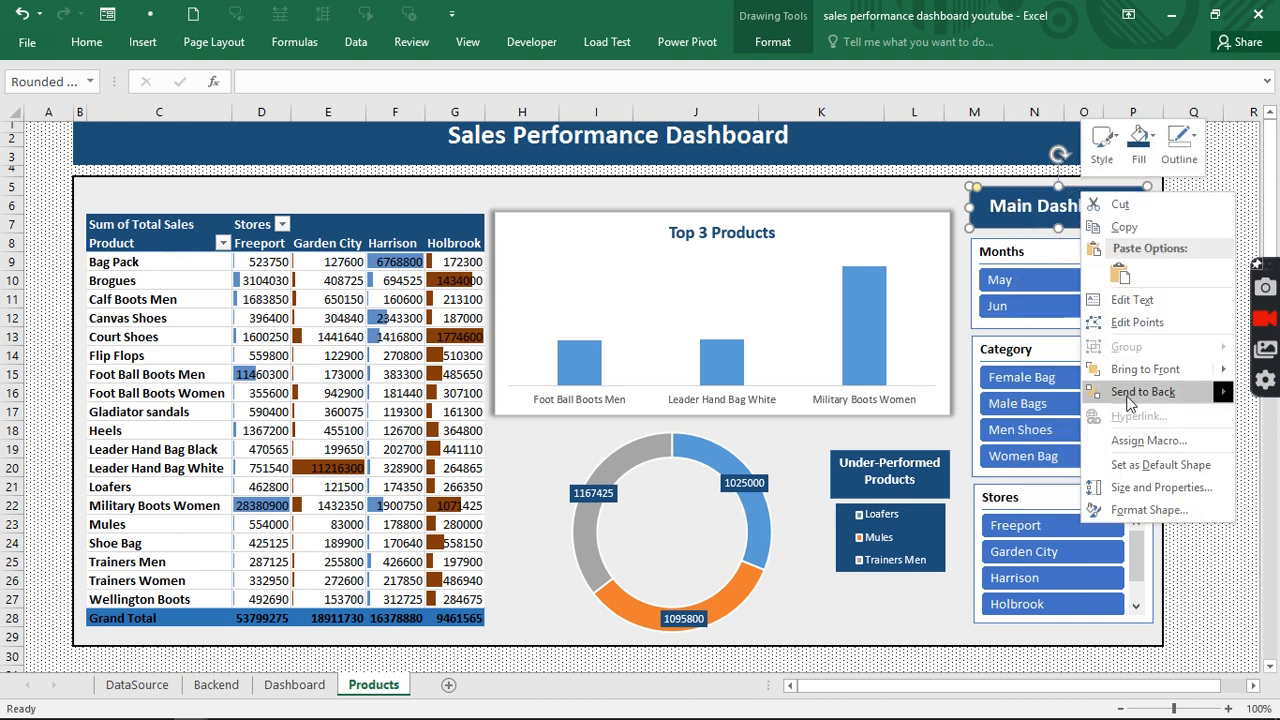
{"action": "mouse_move", "coordinate": [1160, 392]}
{"action": "left_click", "coordinate": [1250, 150]}
{"action": "left_click", "coordinate": [1245, 155]}
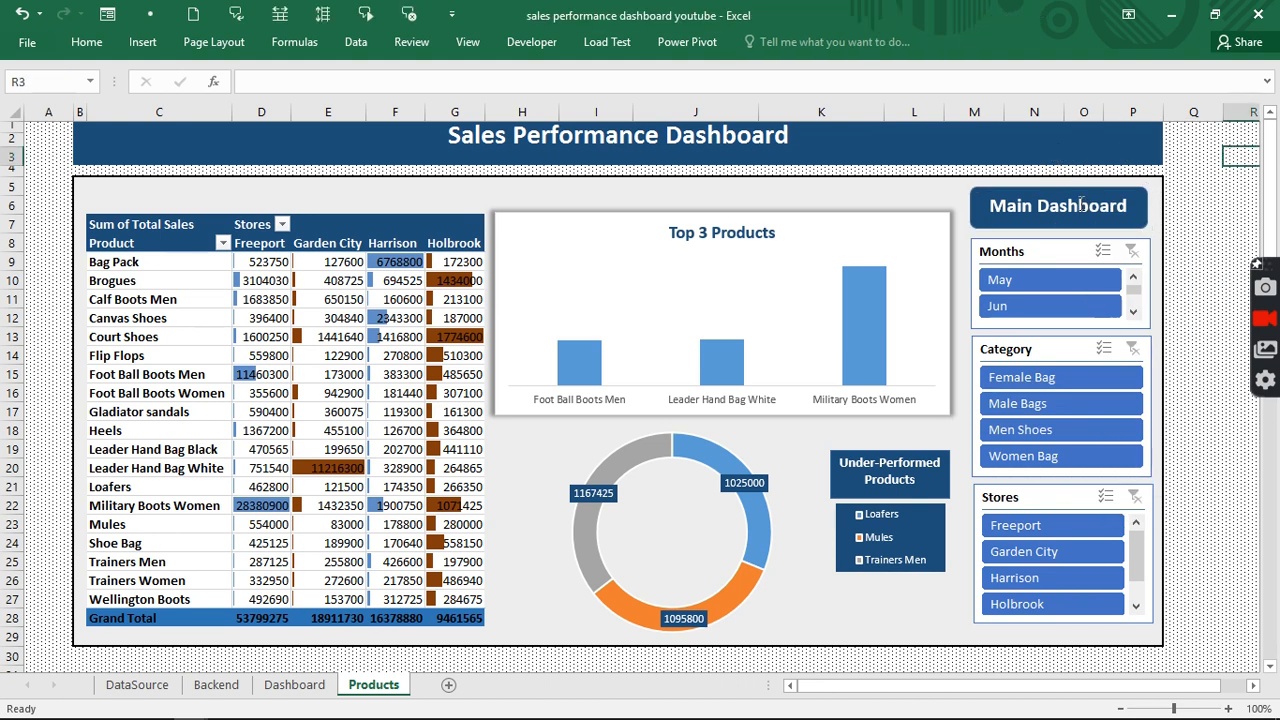
Hyperlink the Main Dashboard button to the Dashboard sheet of this workbook, test the link and return to the Products sheet.
{"action": "right_click", "coordinate": [1080, 205]}
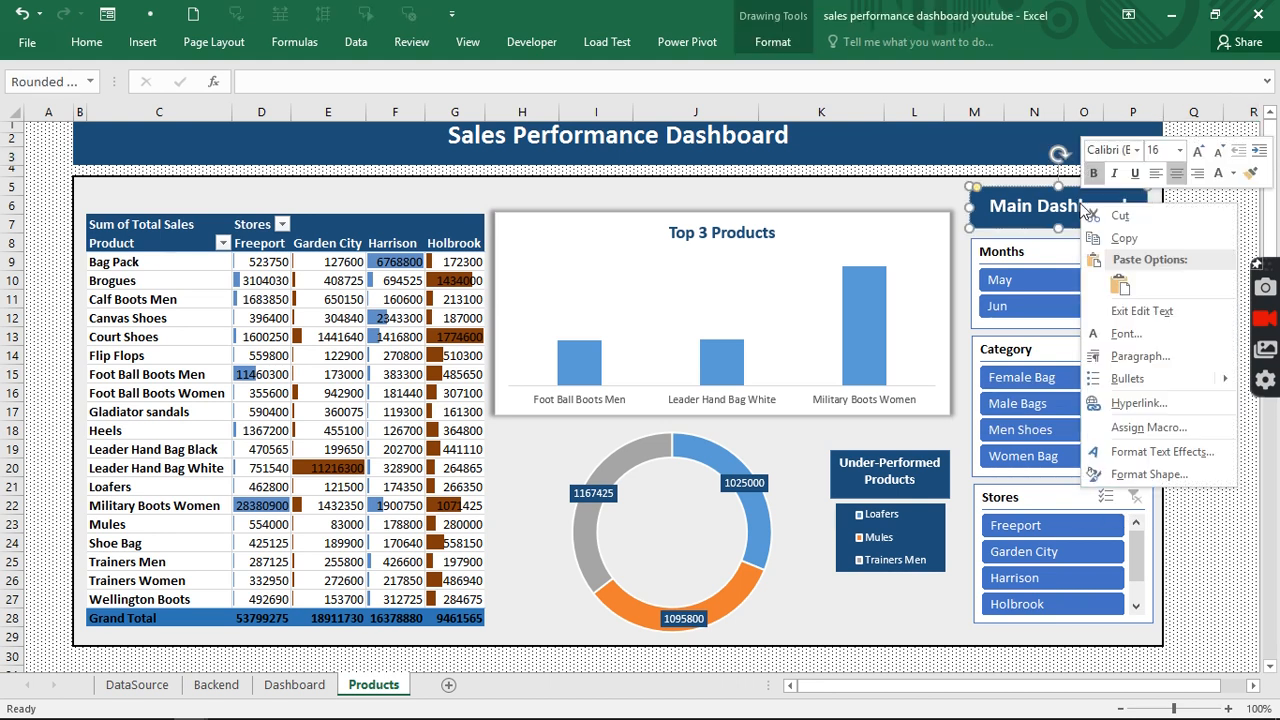
{"action": "left_click", "coordinate": [1136, 404]}
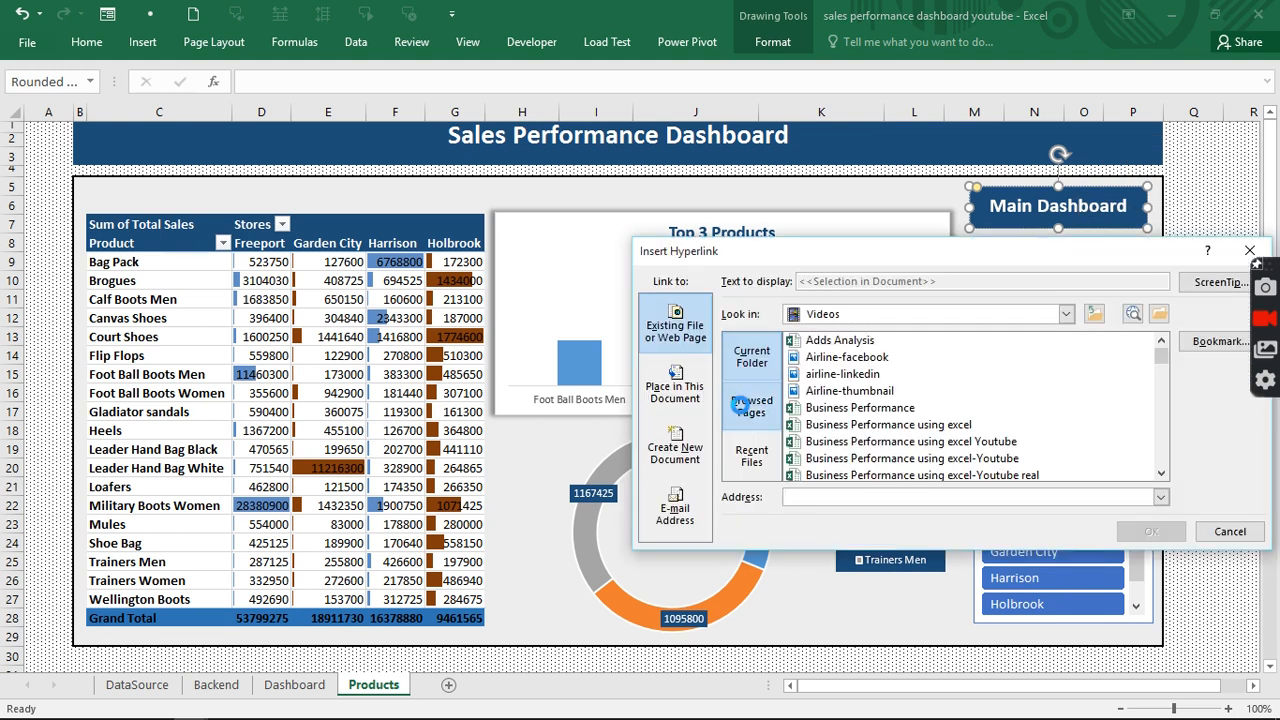
{"action": "left_click", "coordinate": [741, 407]}
{"action": "left_click", "coordinate": [697, 400]}
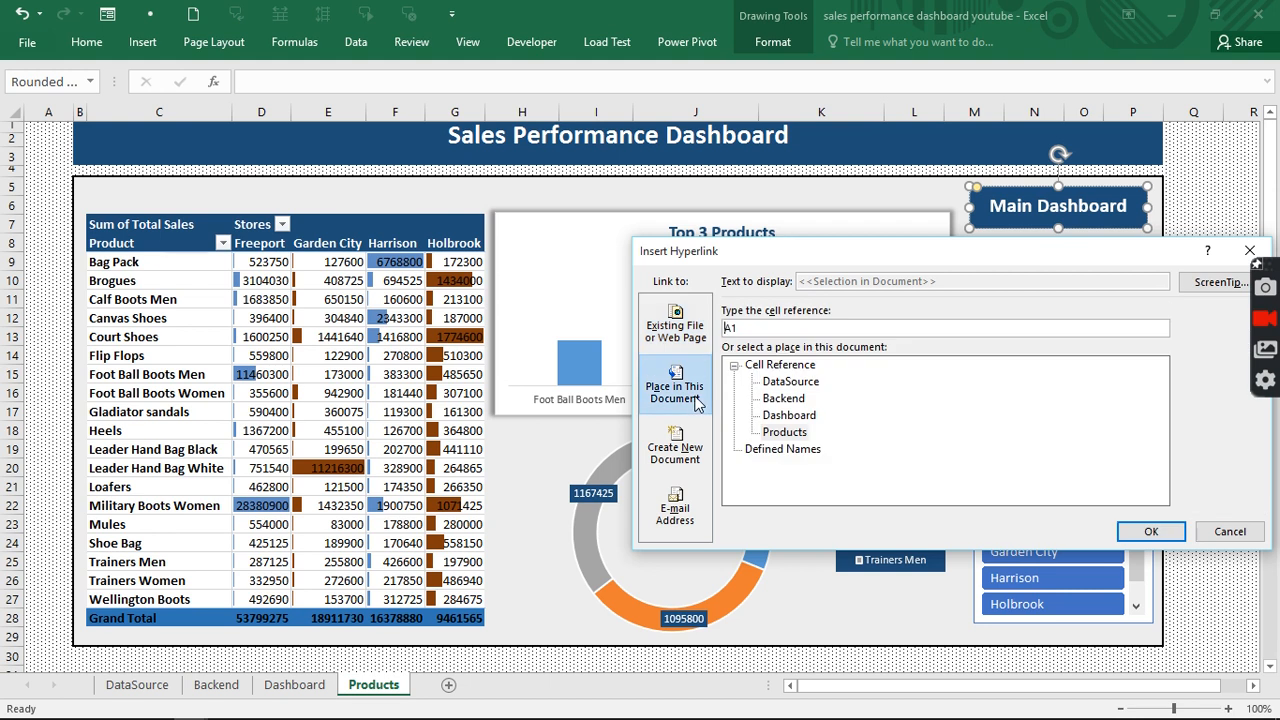
{"action": "left_click", "coordinate": [789, 414]}
{"action": "key", "text": "Return"}
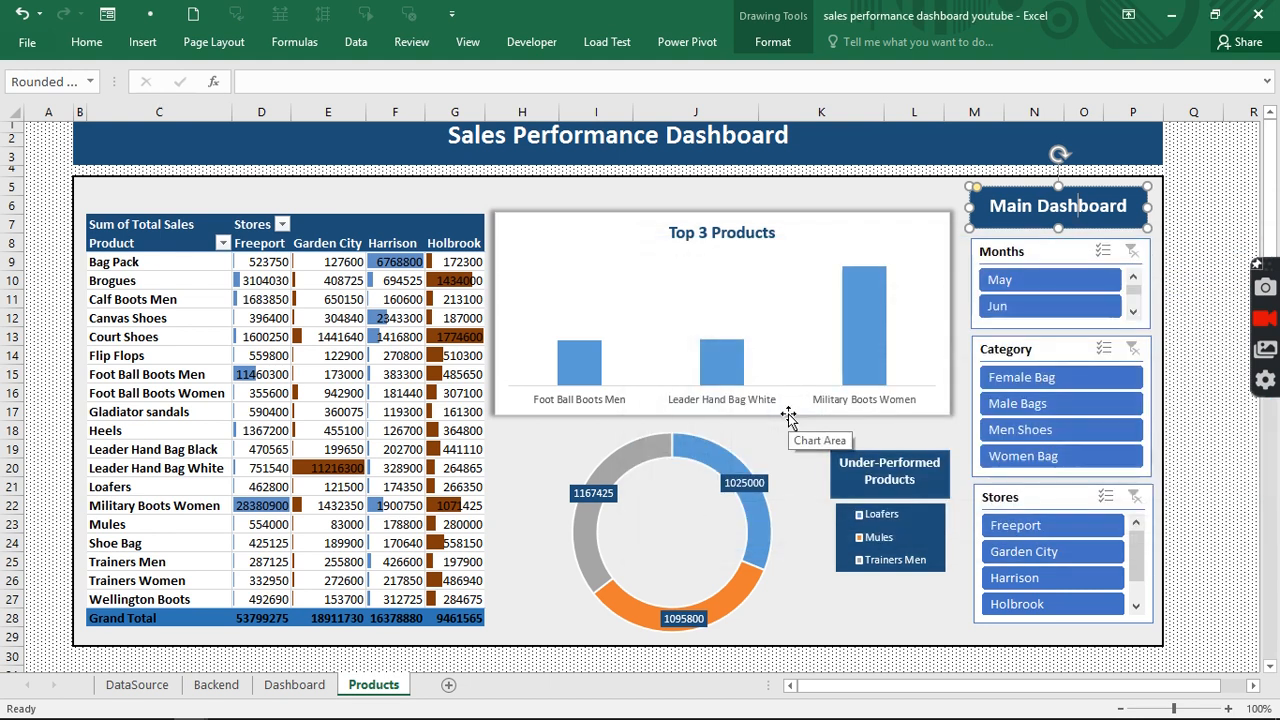
{"action": "left_click", "coordinate": [1235, 224]}
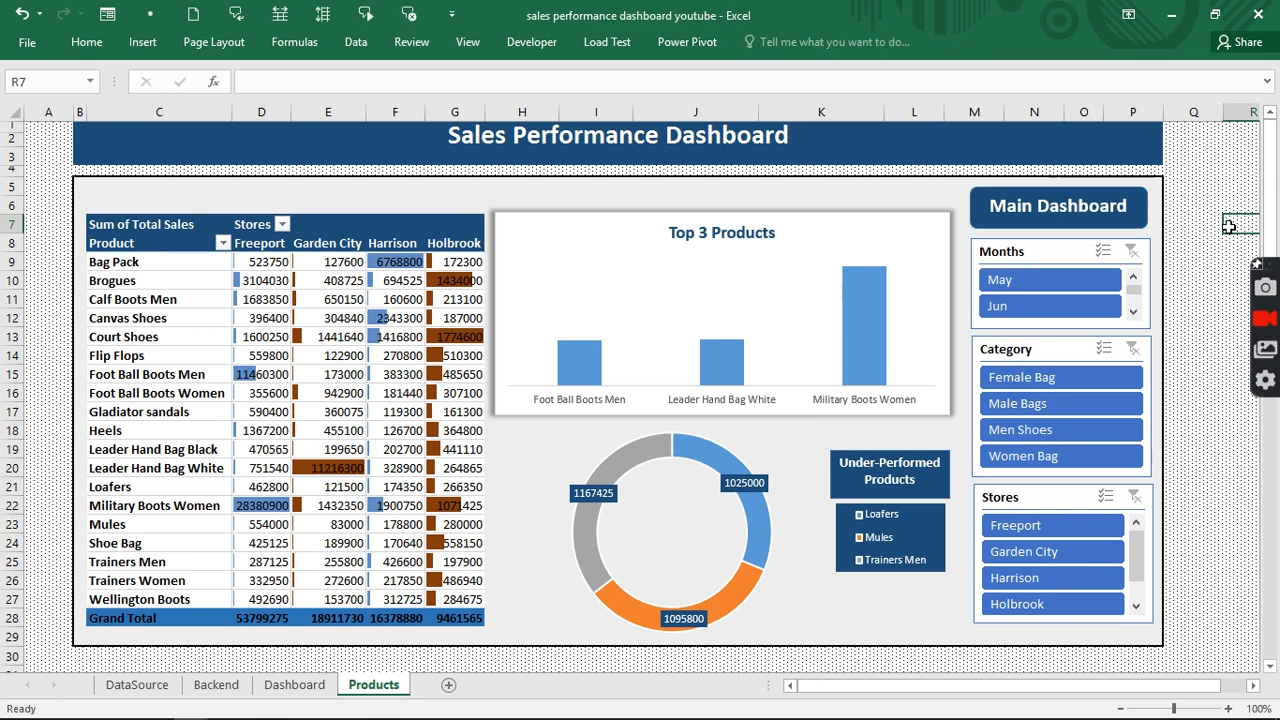
{"action": "left_click", "coordinate": [1071, 208]}
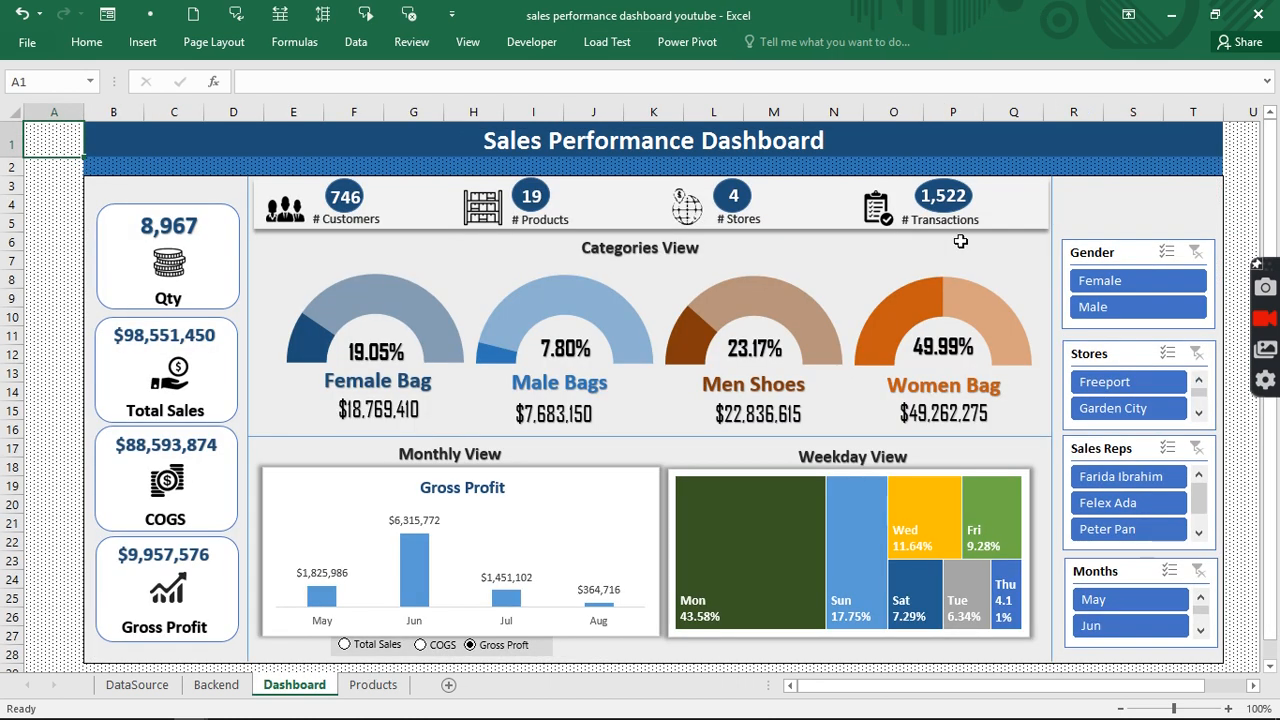
{"action": "left_click", "coordinate": [362, 687]}
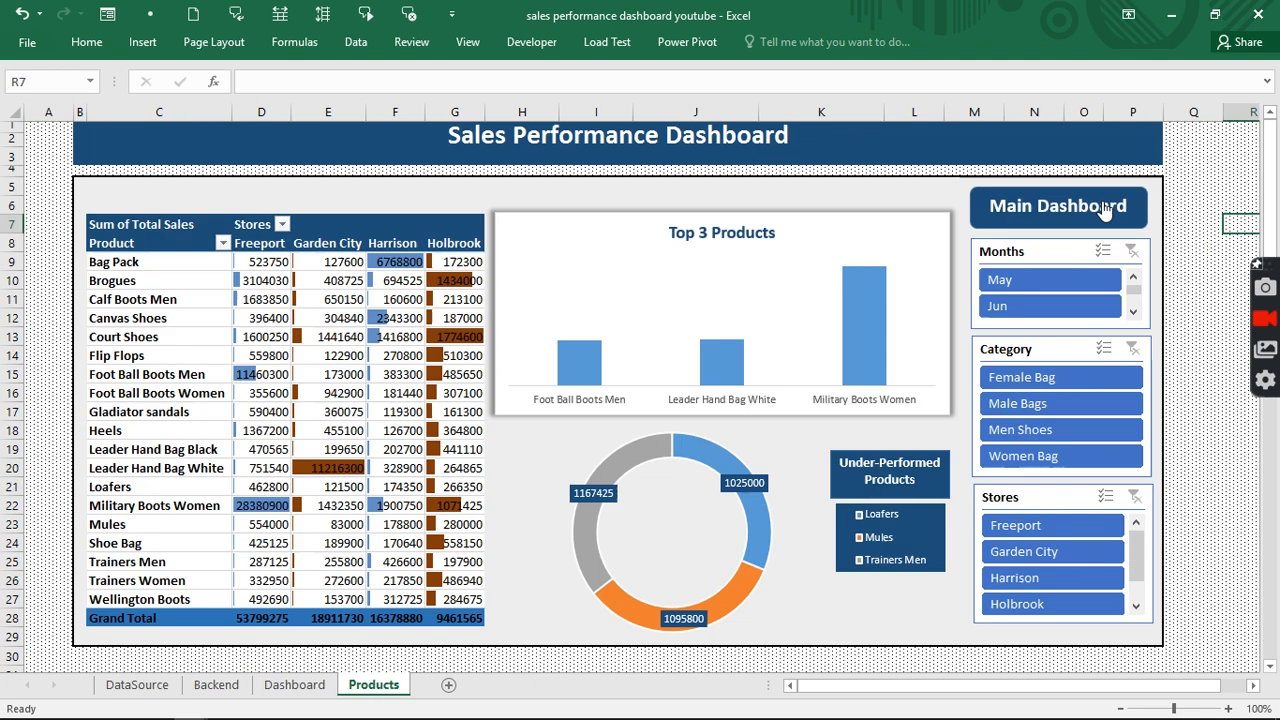
{"action": "right_click", "coordinate": [1105, 210]}
{"action": "key", "text": "Escape"}
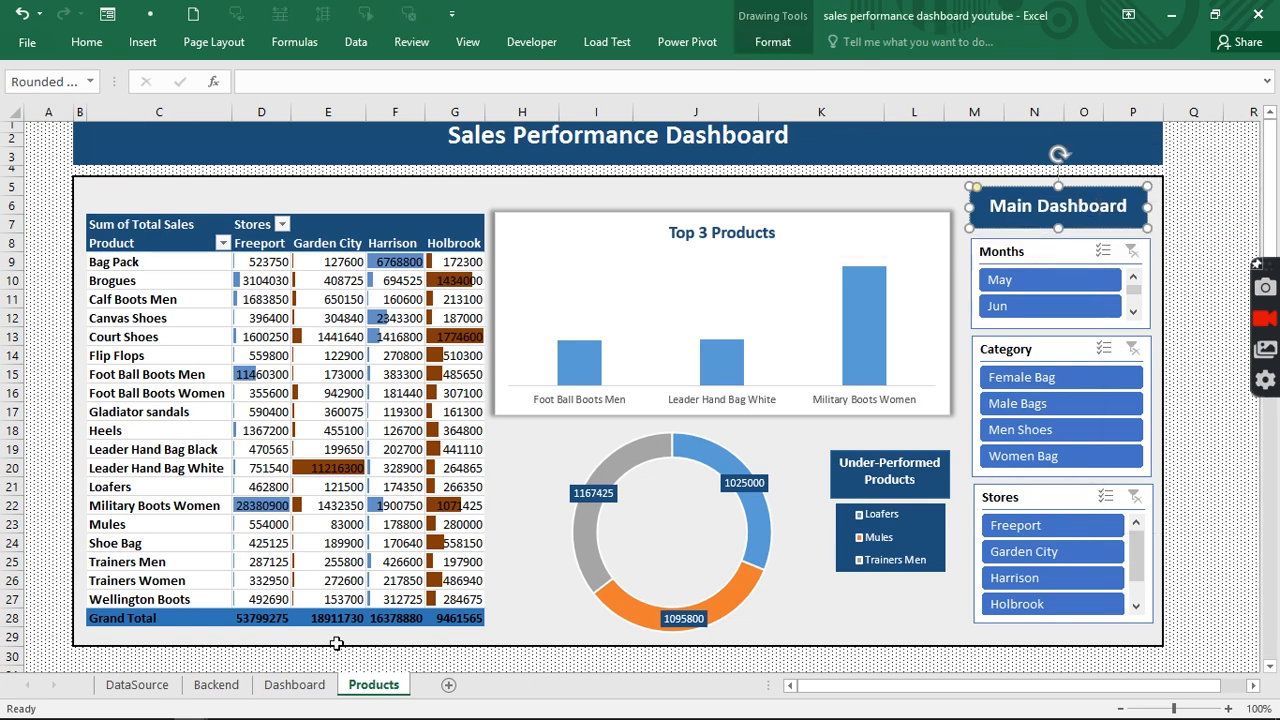
{"action": "left_click", "coordinate": [295, 684]}
{"action": "left_click", "coordinate": [1110, 206]}
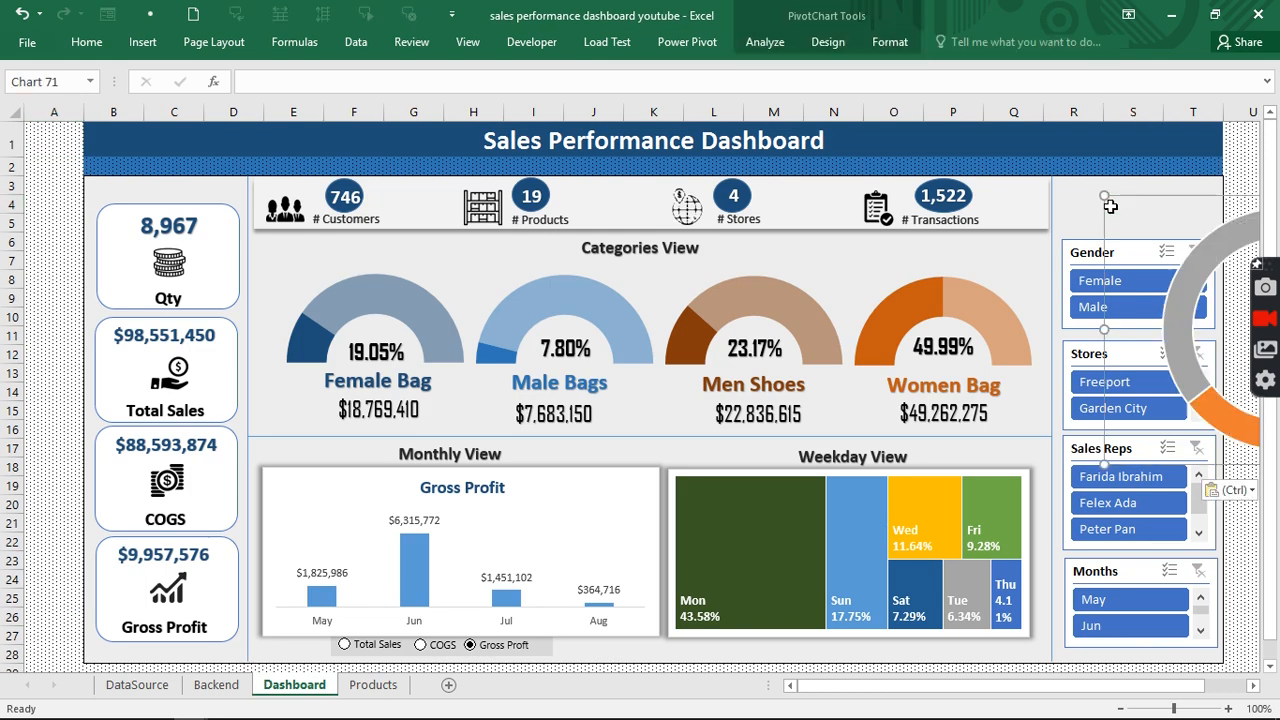
{"action": "key", "text": "ctrl+z"}
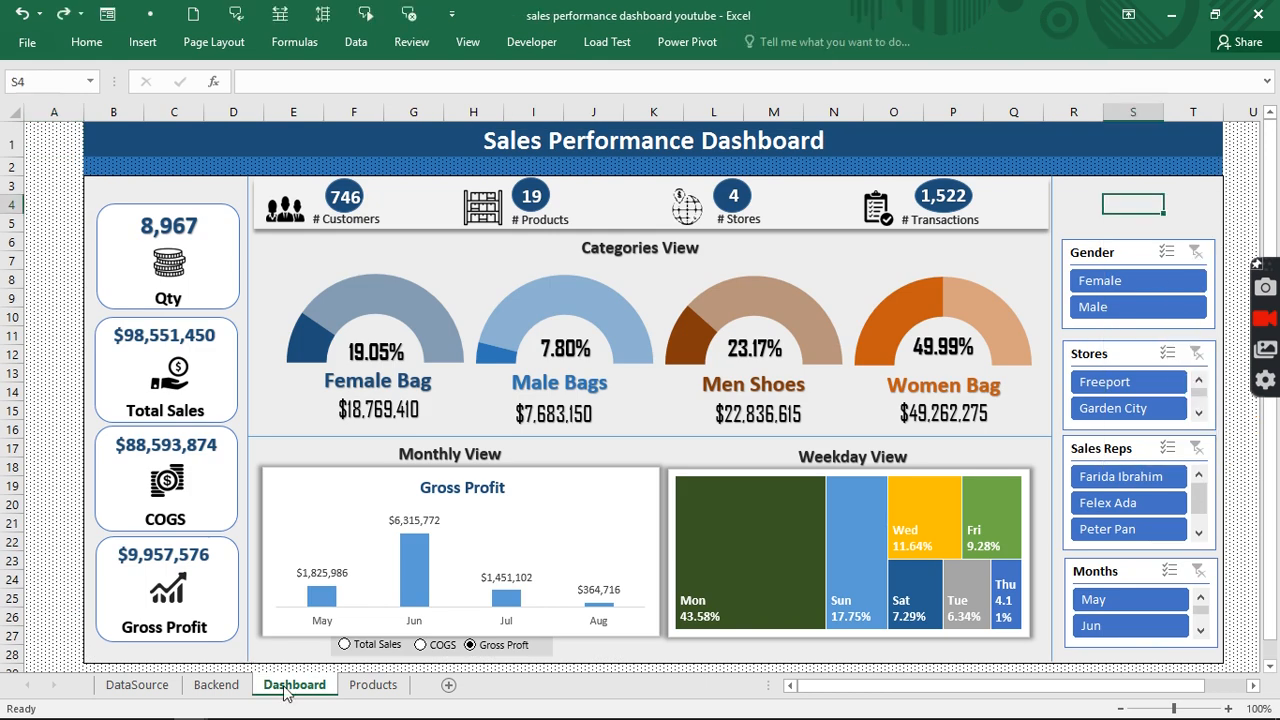
Copy the Main Dashboard button from the Products sheet and paste it above the Gender slicer on the Dashboard sheet.
{"action": "left_click", "coordinate": [373, 685]}
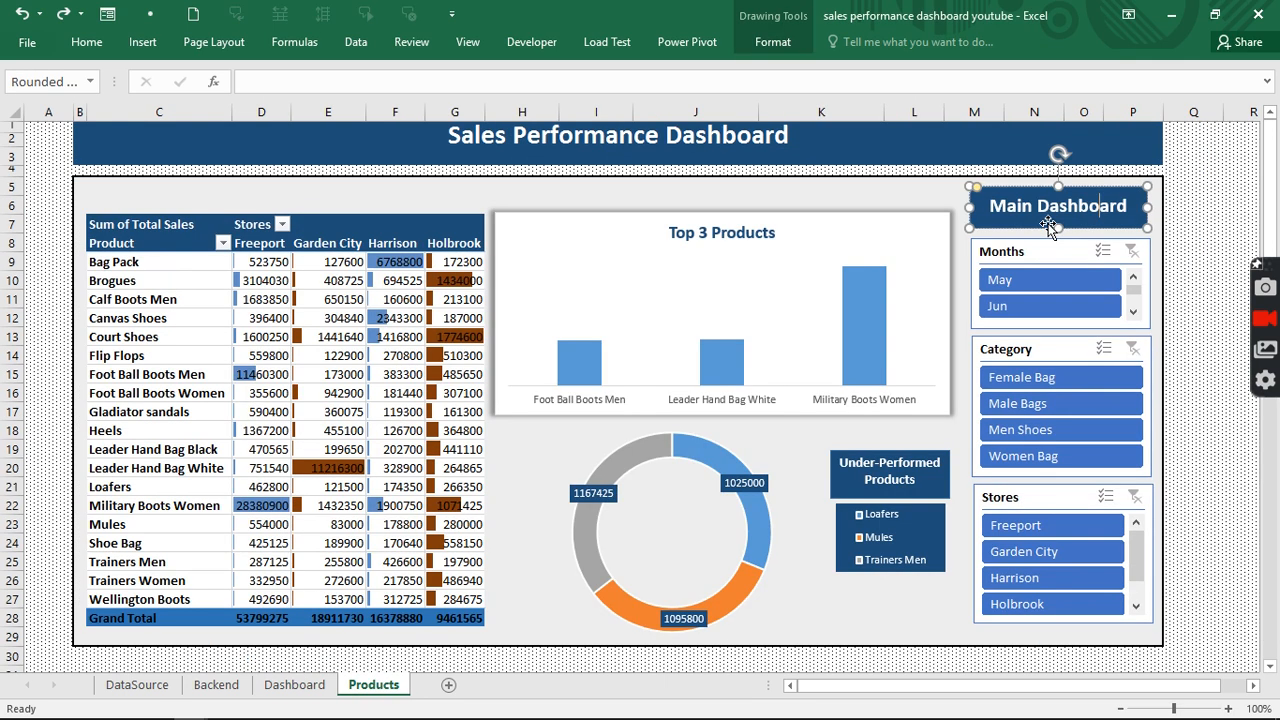
{"action": "left_click_drag", "start_coordinate": [1045, 195], "coordinate": [1035, 213]}
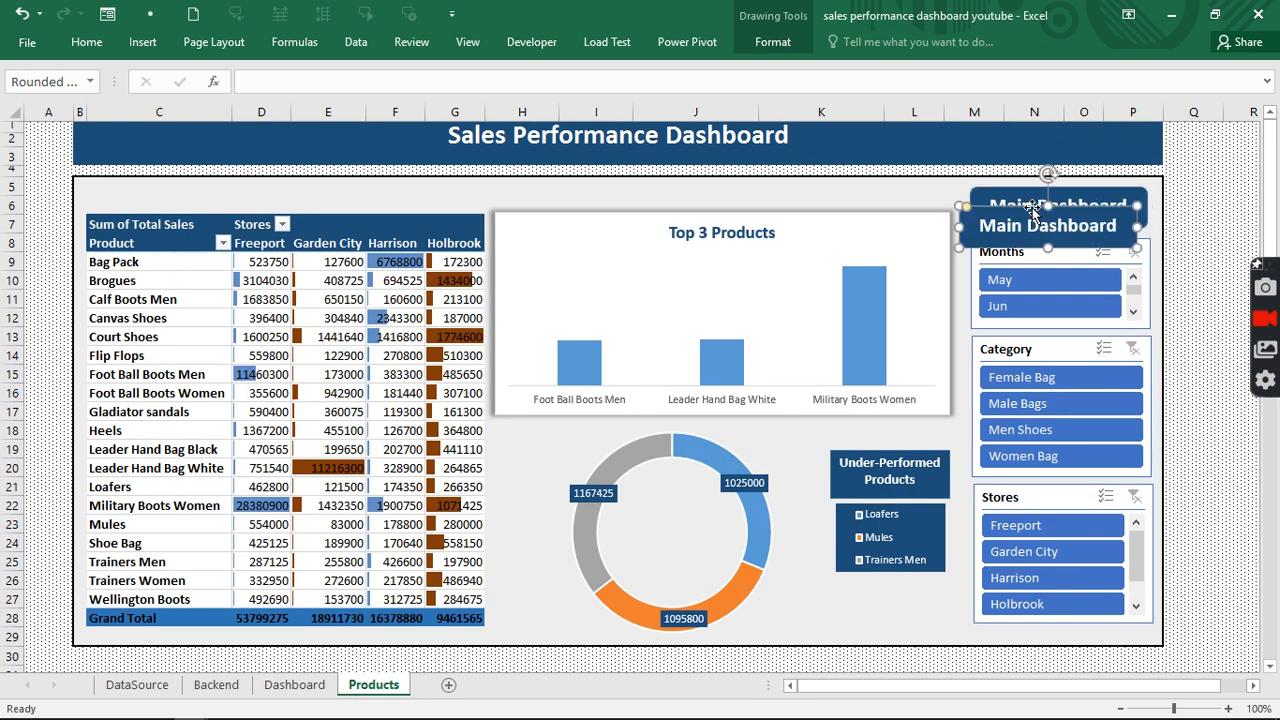
{"action": "key", "text": "ctrl+z"}
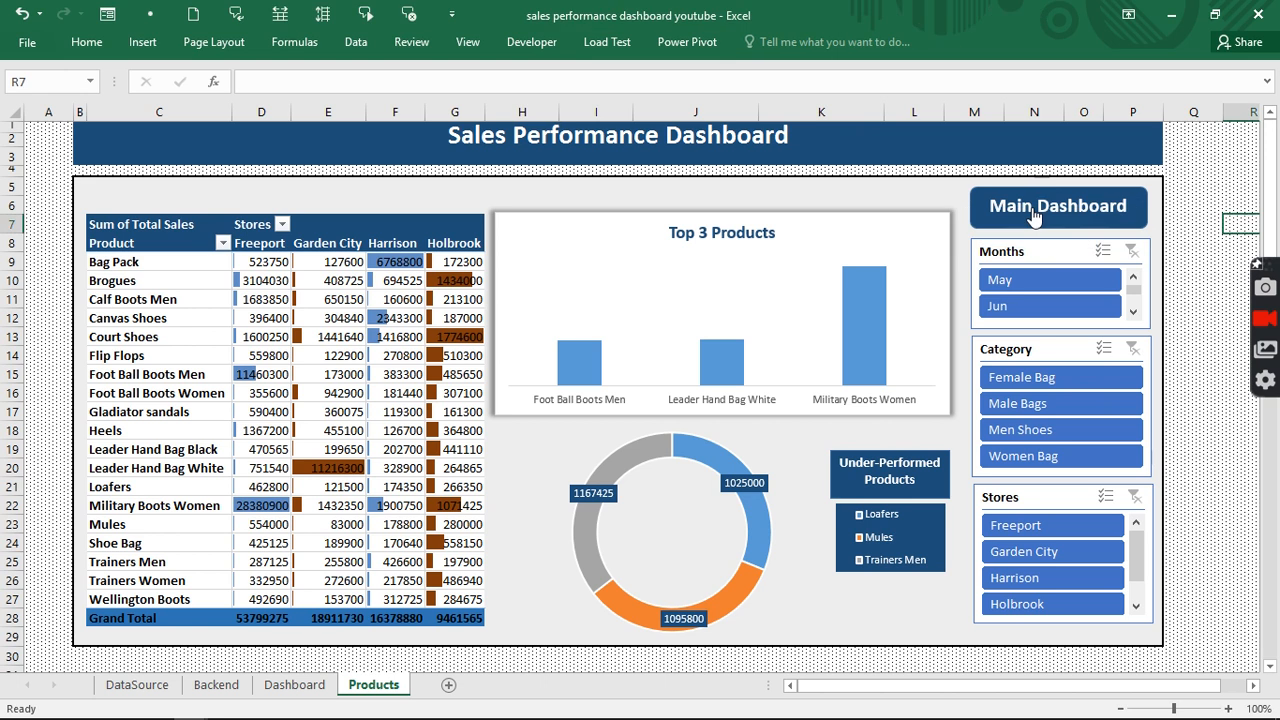
{"action": "left_click", "coordinate": [296, 690]}
{"action": "left_click", "coordinate": [1071, 201]}
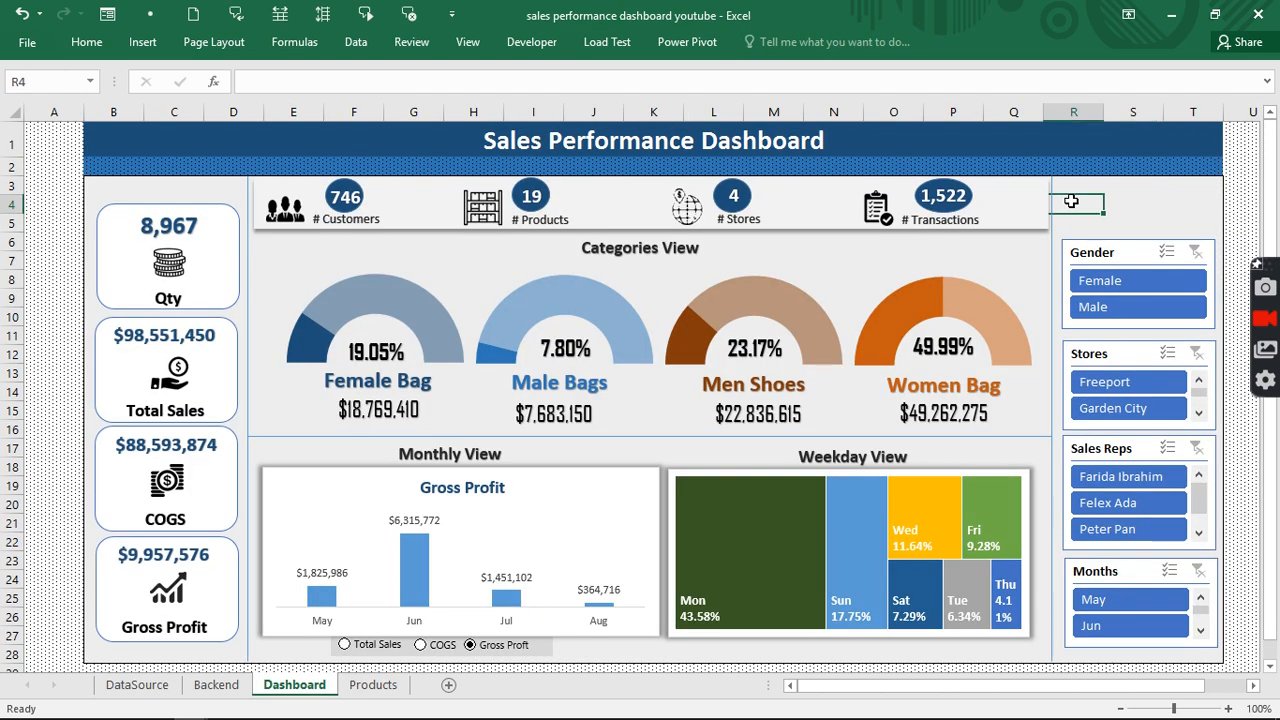
{"action": "key", "text": "ctrl+v"}
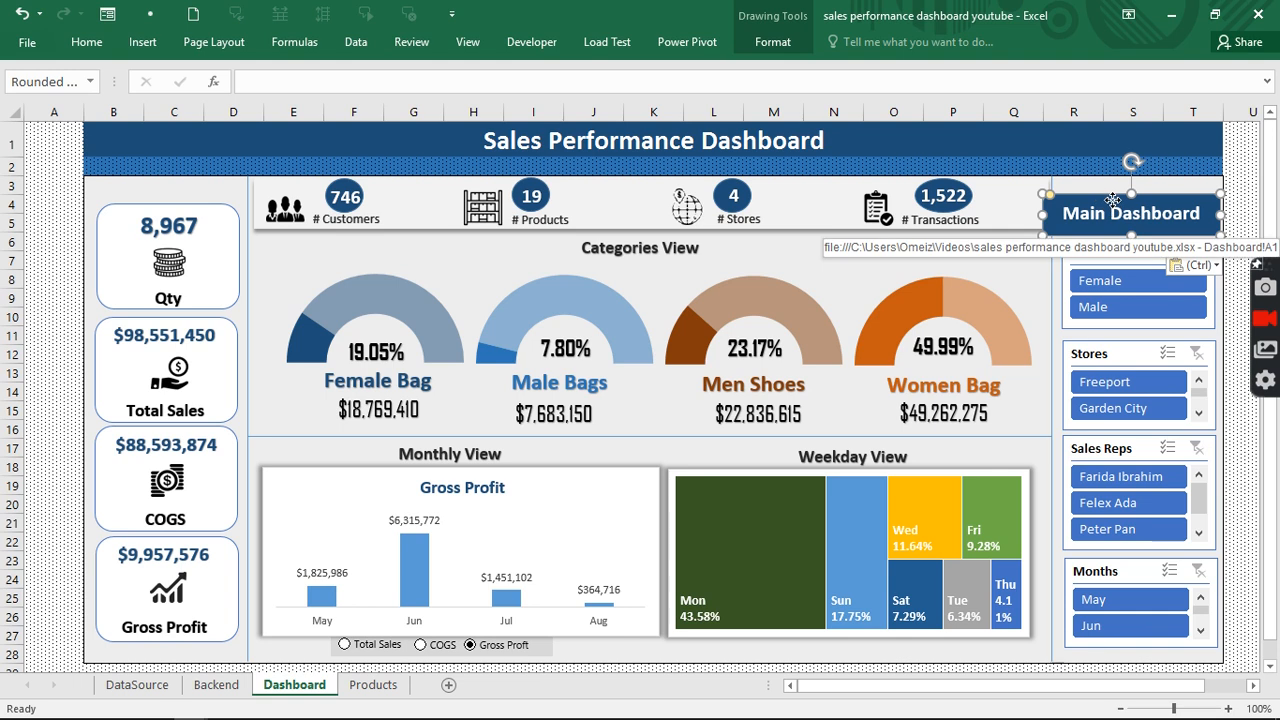
Fit the copied button above the Gender slicer by moving and narrowing it, and change its text to "Pro. Dashboard".
{"action": "left_click_drag", "start_coordinate": [1112, 200], "coordinate": [1124, 192]}
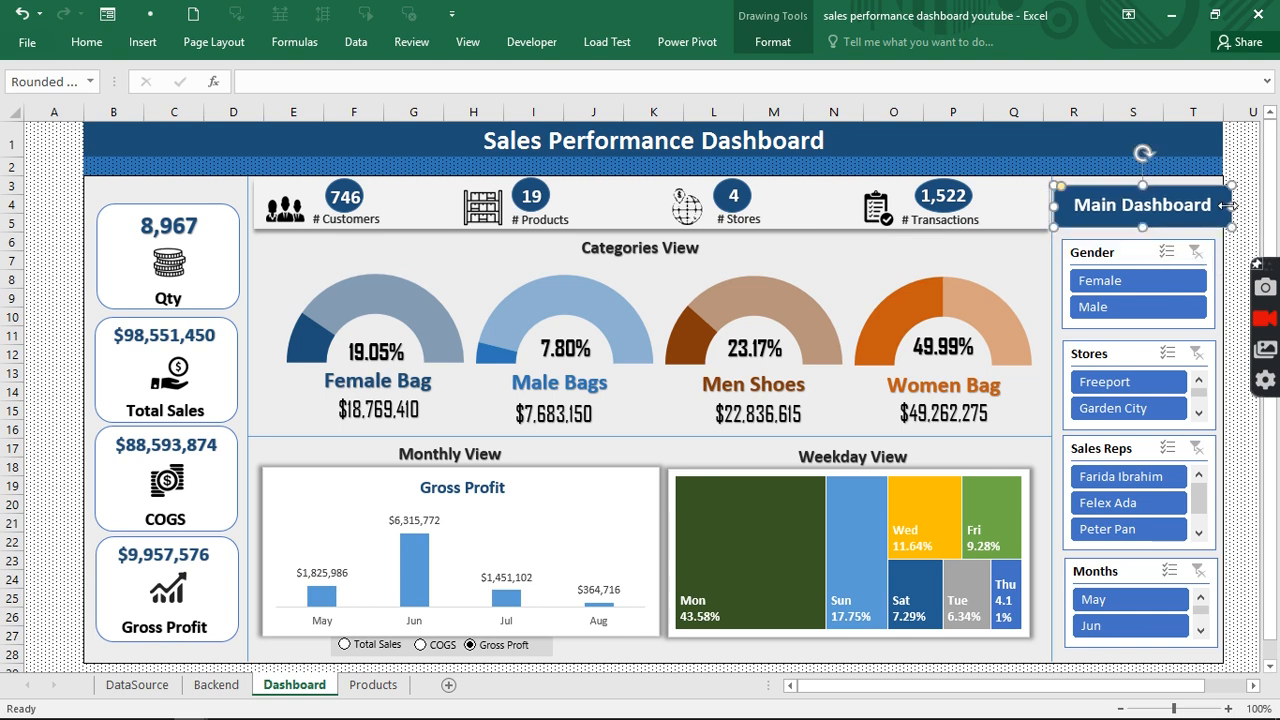
{"action": "left_click_drag", "start_coordinate": [1230, 205], "coordinate": [1215, 207]}
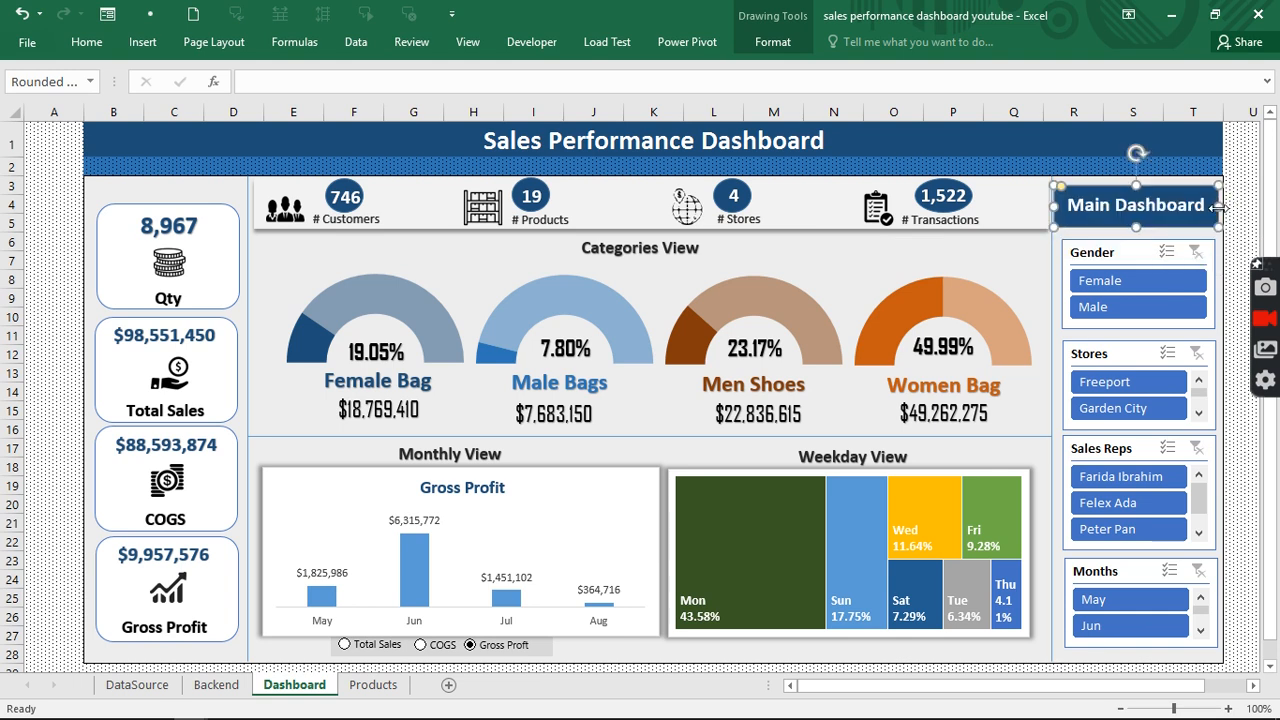
{"action": "left_click", "coordinate": [1110, 205]}
{"action": "double_click", "coordinate": [1081, 205]}
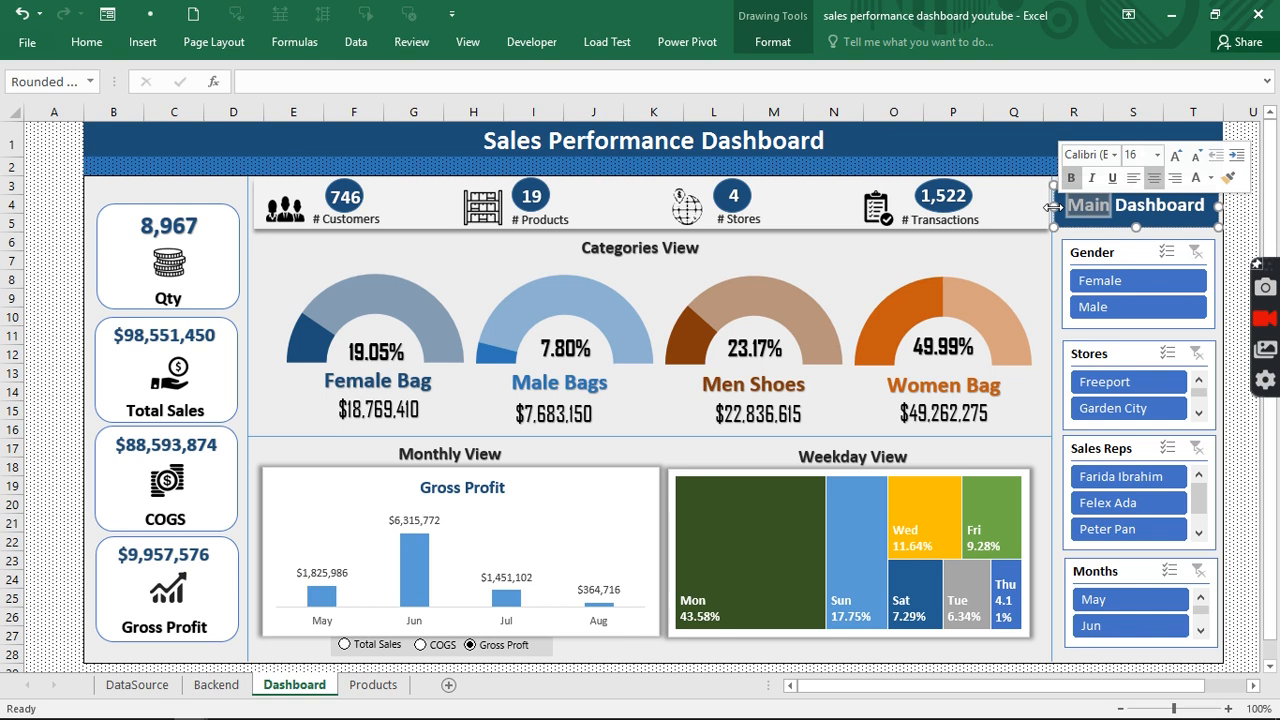
{"action": "key", "text": "BackSpace"}
{"action": "type", "text": "Pro."}
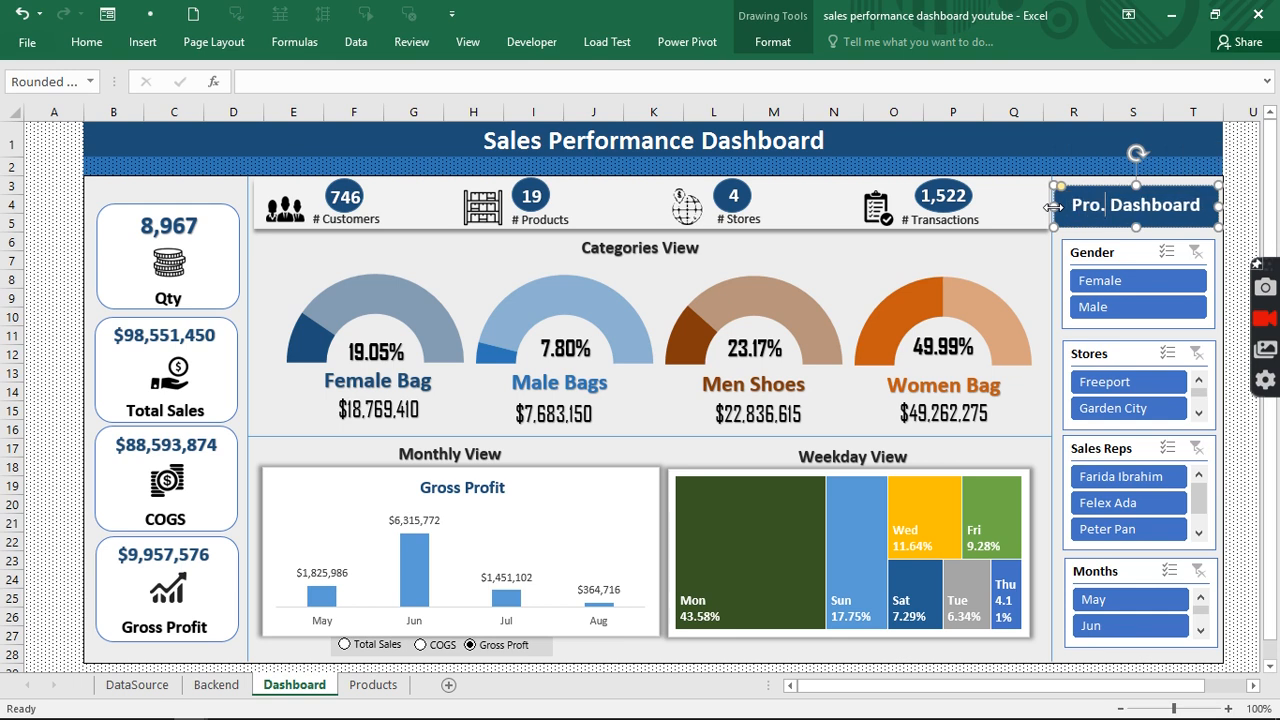
Change the Pro. Dashboard button's hyperlink to point to the Products sheet of this workbook.
{"action": "right_click", "coordinate": [1146, 192]}
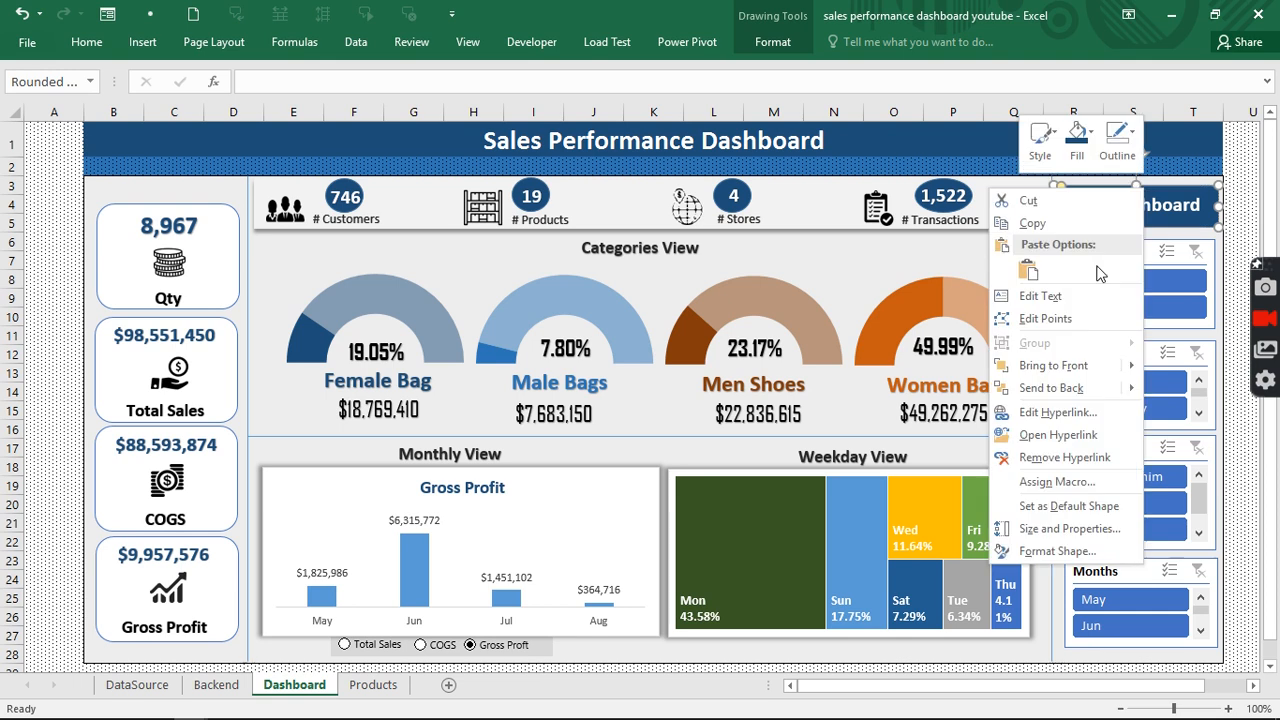
{"action": "left_click", "coordinate": [1055, 416]}
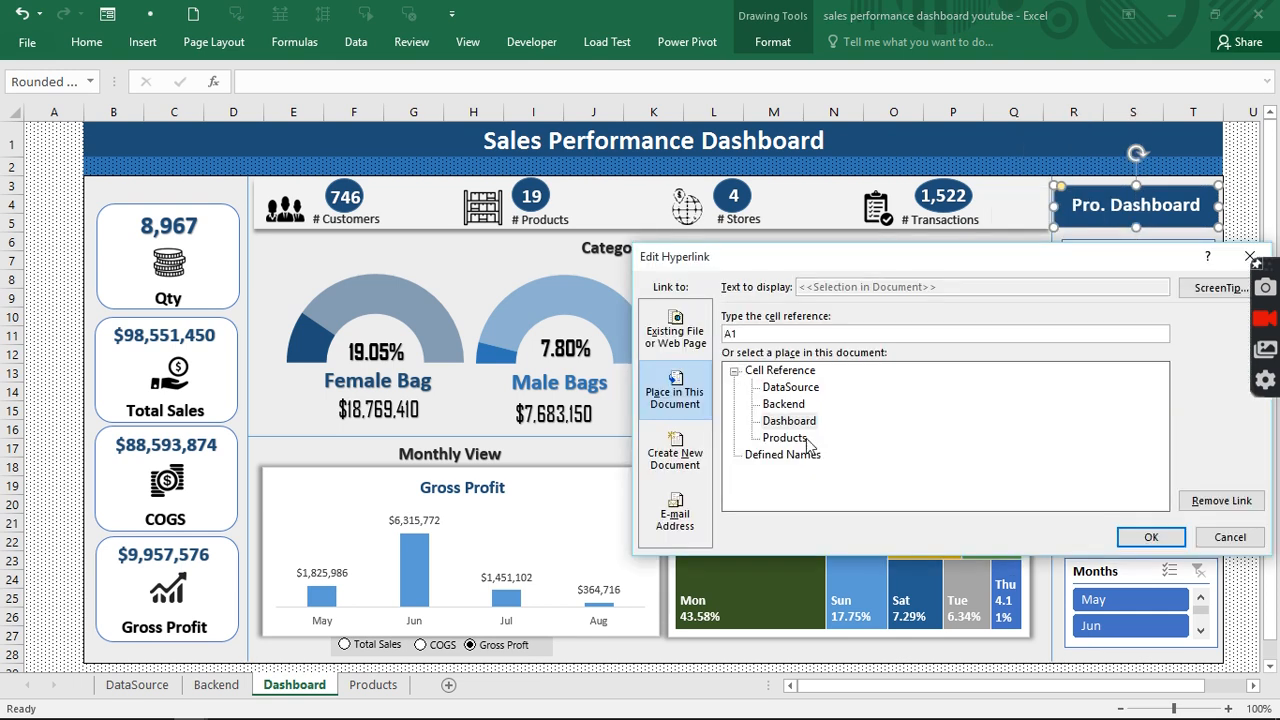
{"action": "left_click", "coordinate": [785, 438]}
{"action": "key", "text": "Return"}
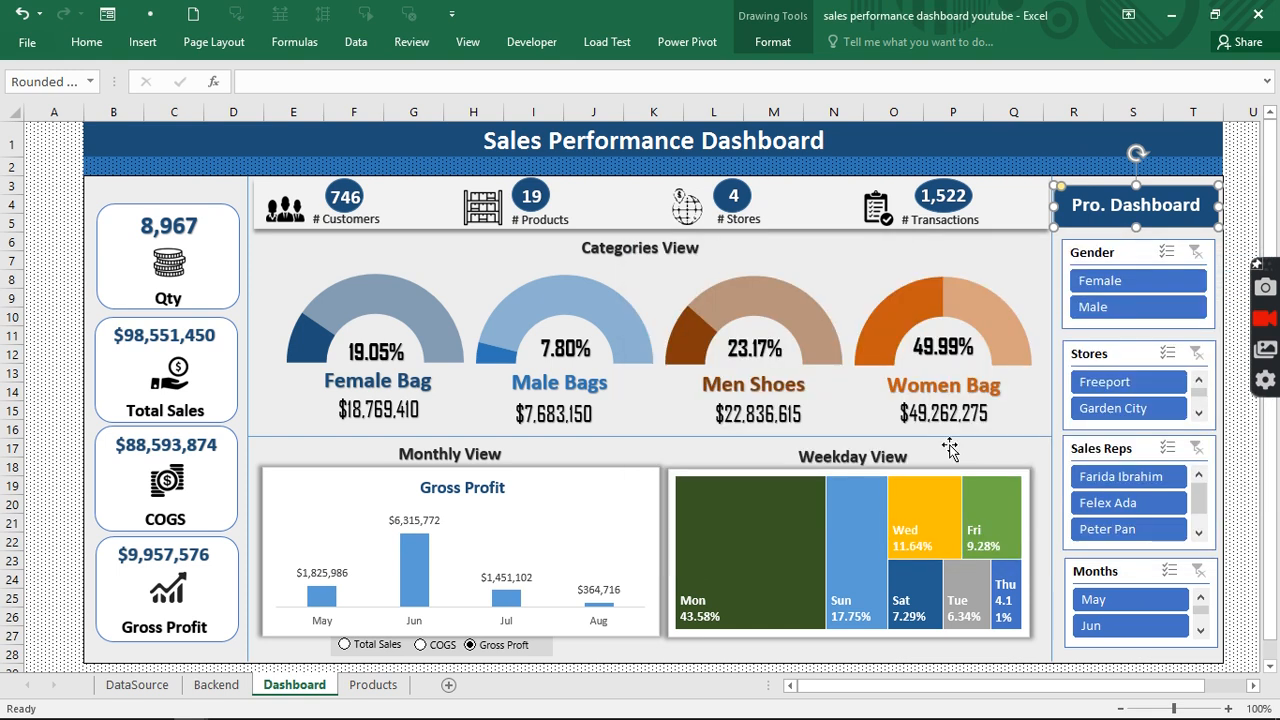
{"action": "left_click", "coordinate": [1249, 196]}
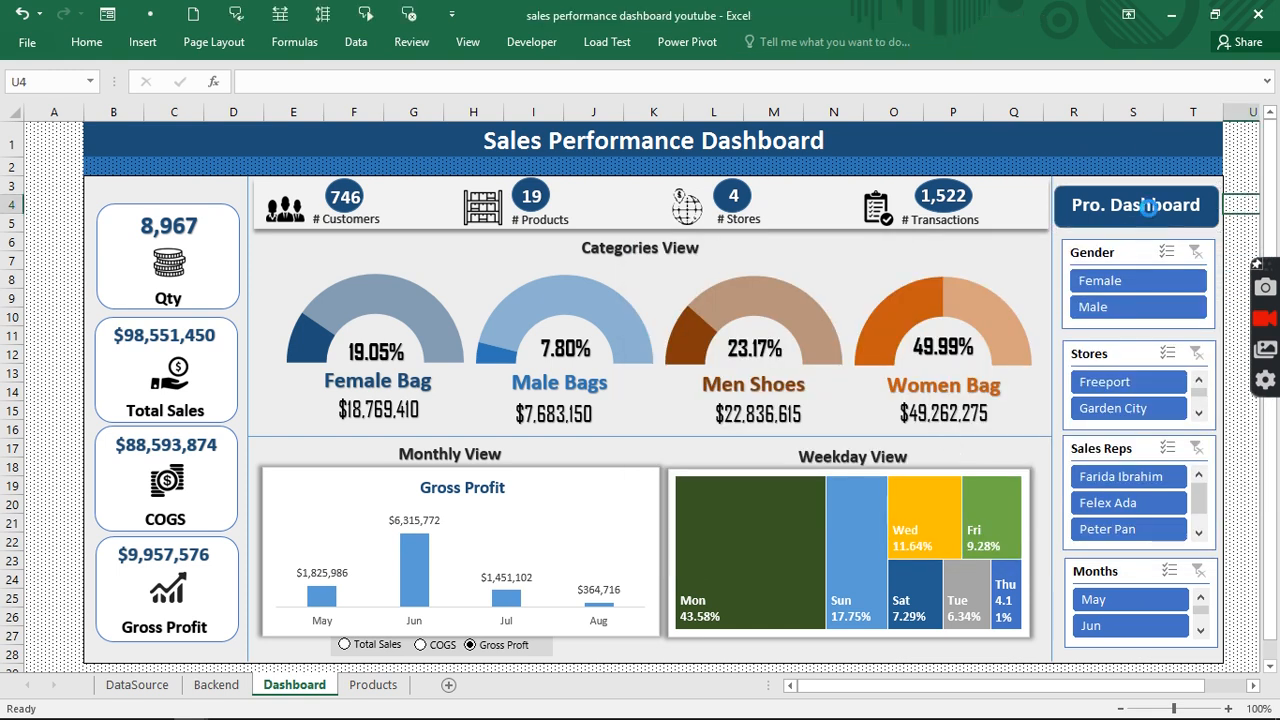
Test the Pro. Dashboard and Main Dashboard links by switching between the sheets, finishing on the Products sheet.
{"action": "left_click", "coordinate": [1132, 210]}
{"action": "left_click", "coordinate": [1130, 220]}
{"action": "left_click", "coordinate": [1130, 220]}
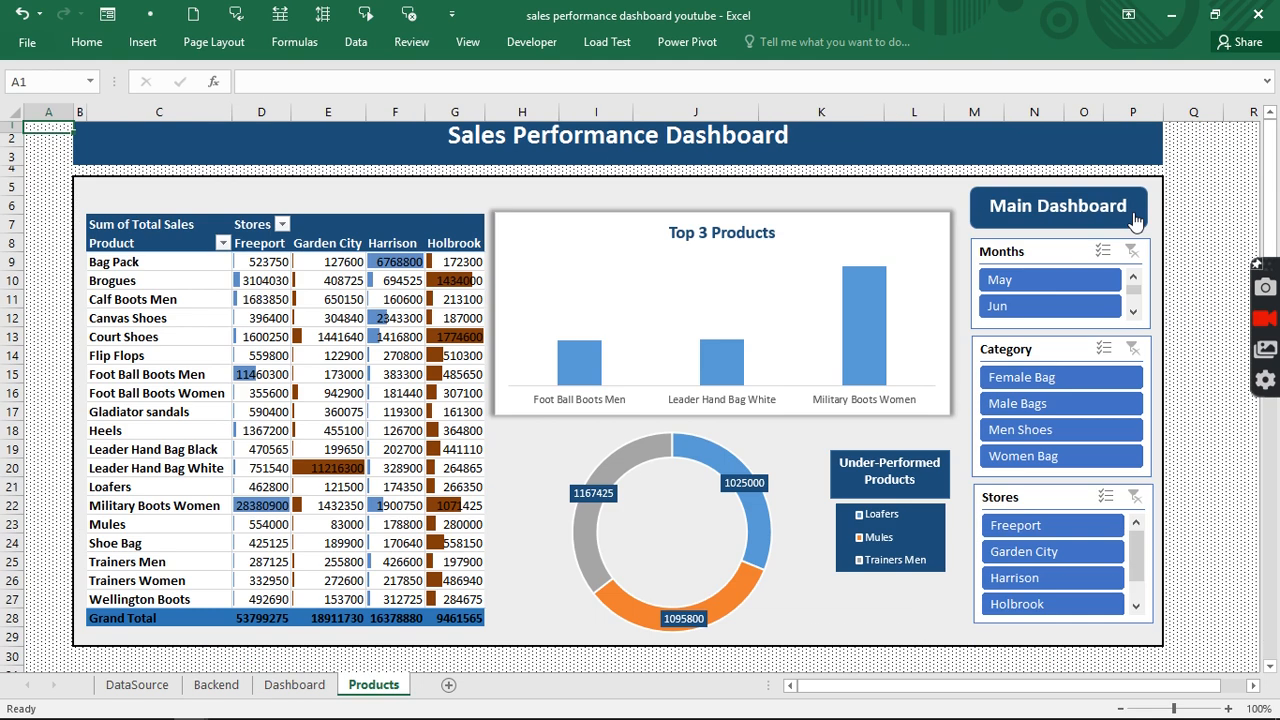
{"action": "left_click", "coordinate": [1097, 217]}
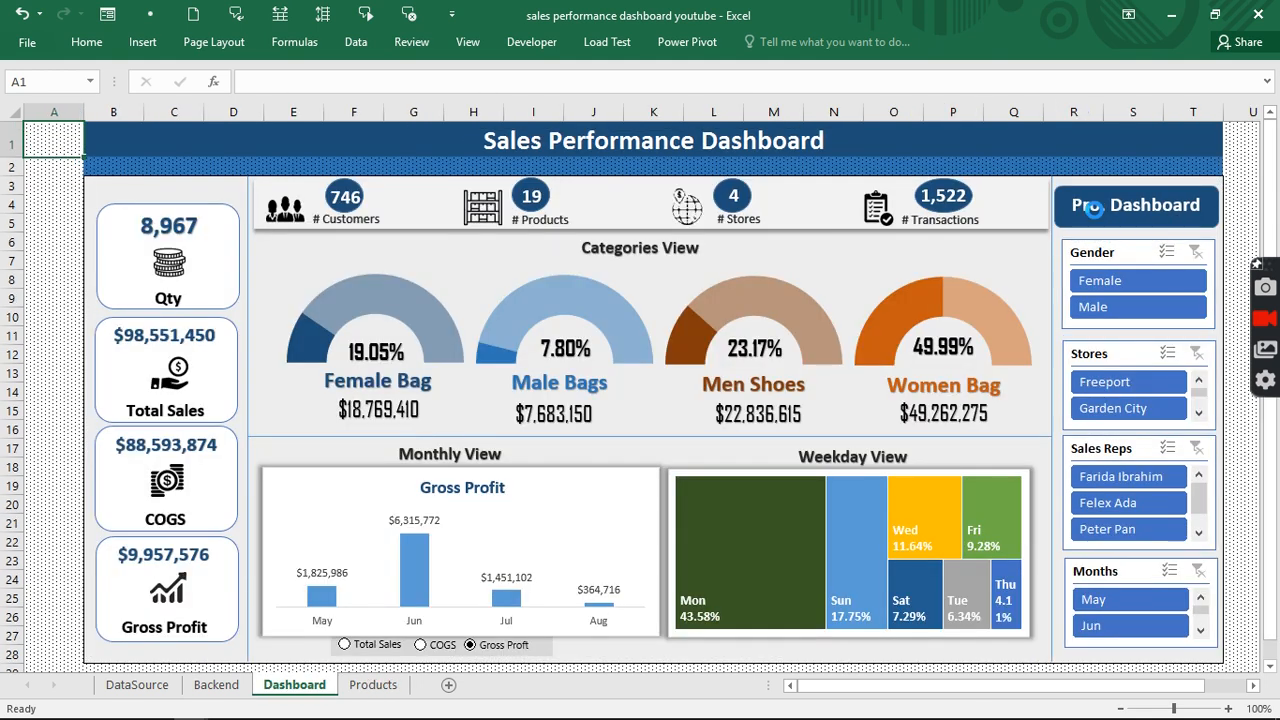
{"action": "left_click", "coordinate": [1097, 217]}
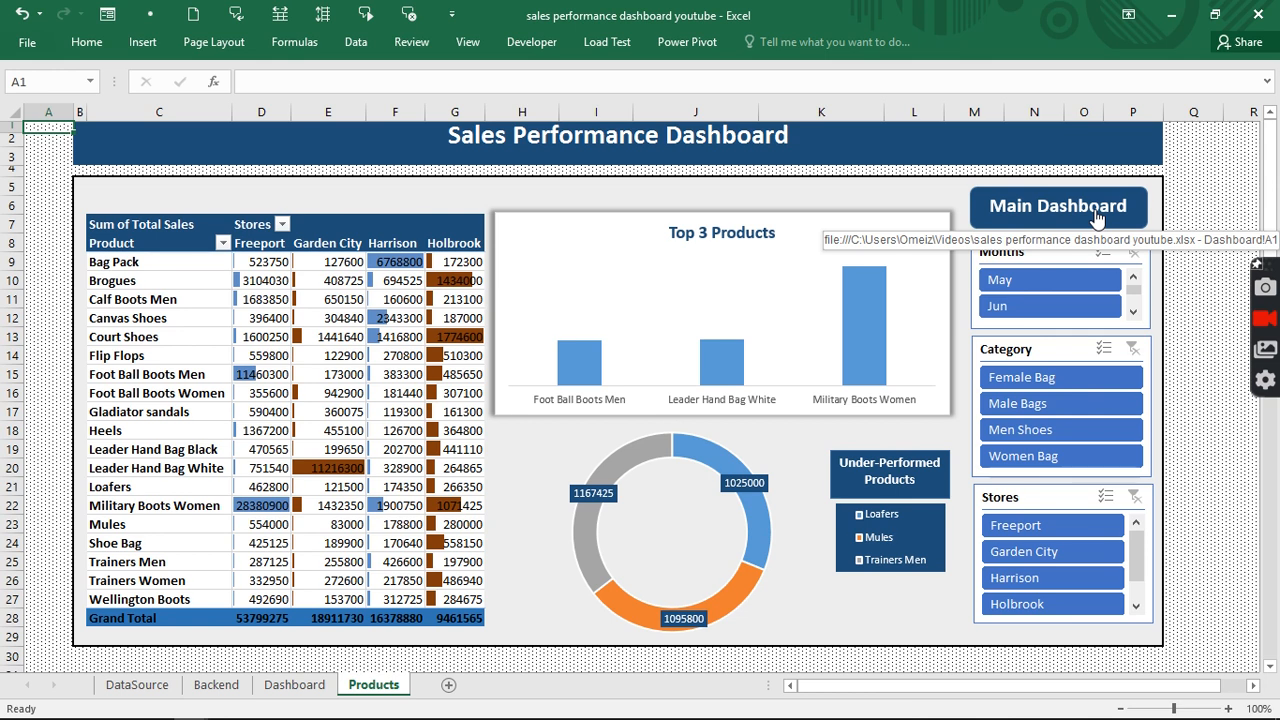
Recolor the under-performed products doughnut chart, filling the Loafers slice dark blue and the grey Trainers Men slice medium blue.
{"action": "left_click", "coordinate": [701, 460]}
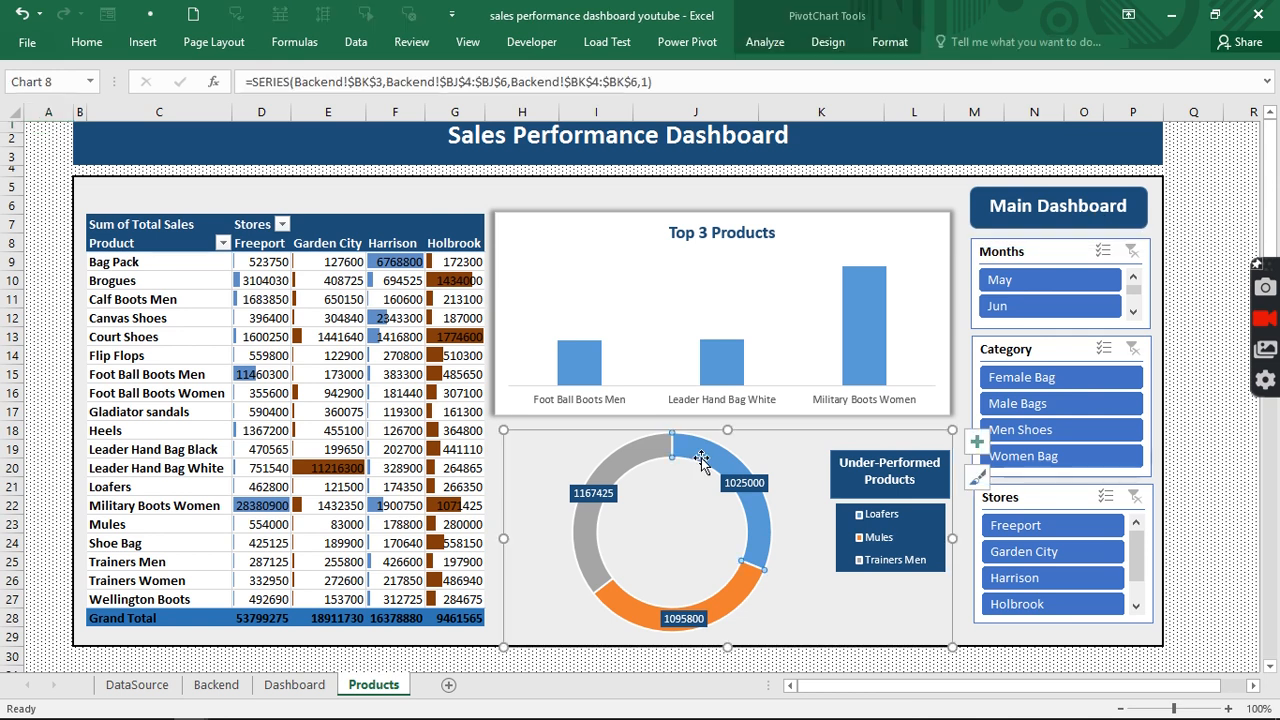
{"action": "left_click", "coordinate": [100, 48]}
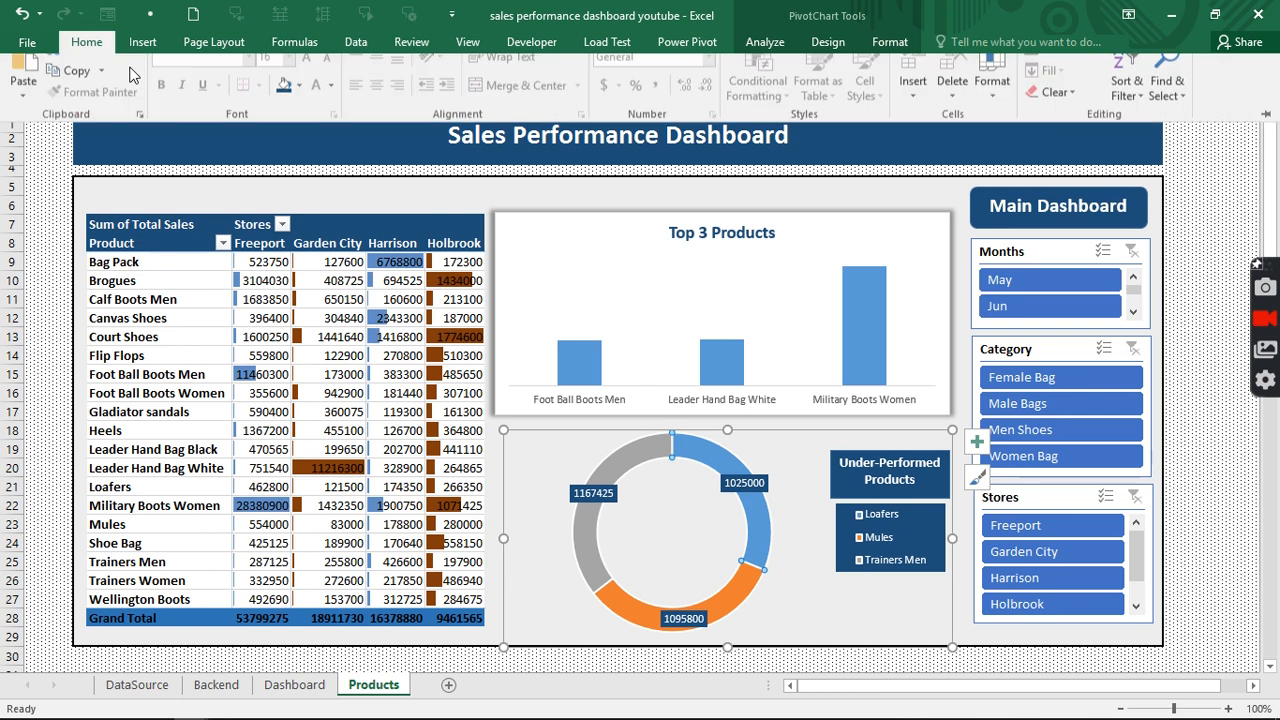
{"action": "left_click", "coordinate": [283, 100]}
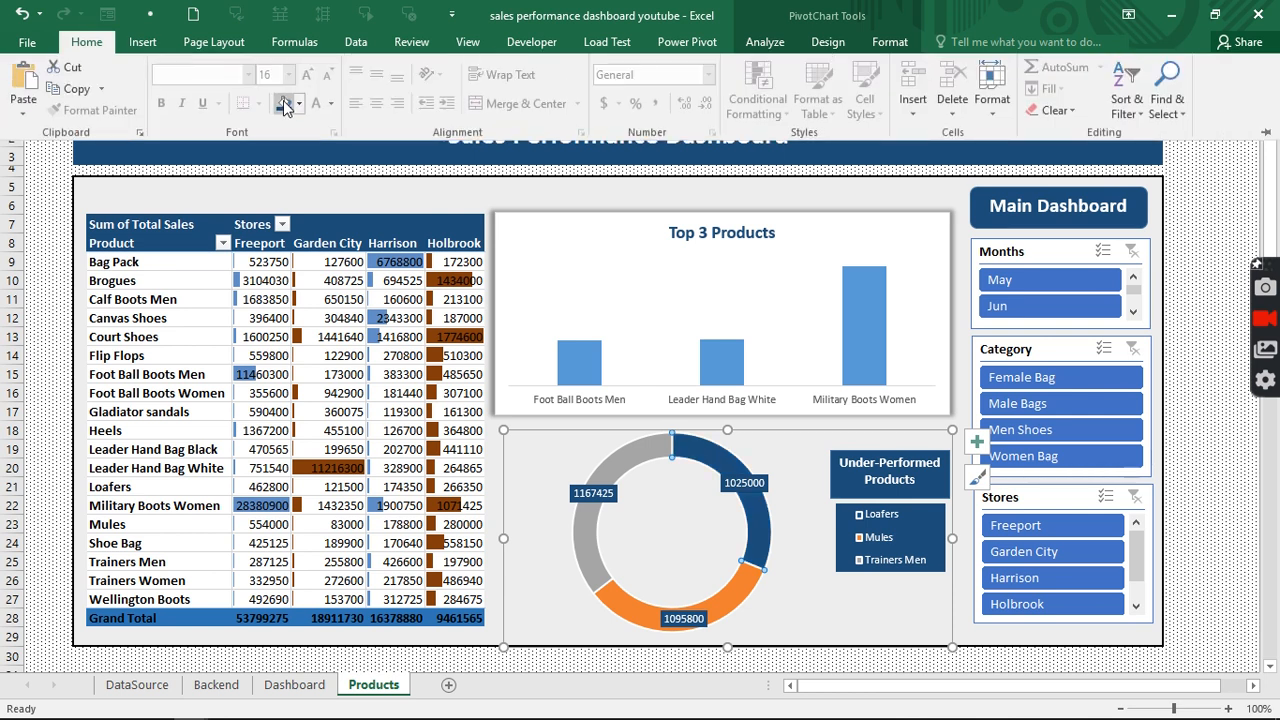
{"action": "left_click", "coordinate": [630, 465]}
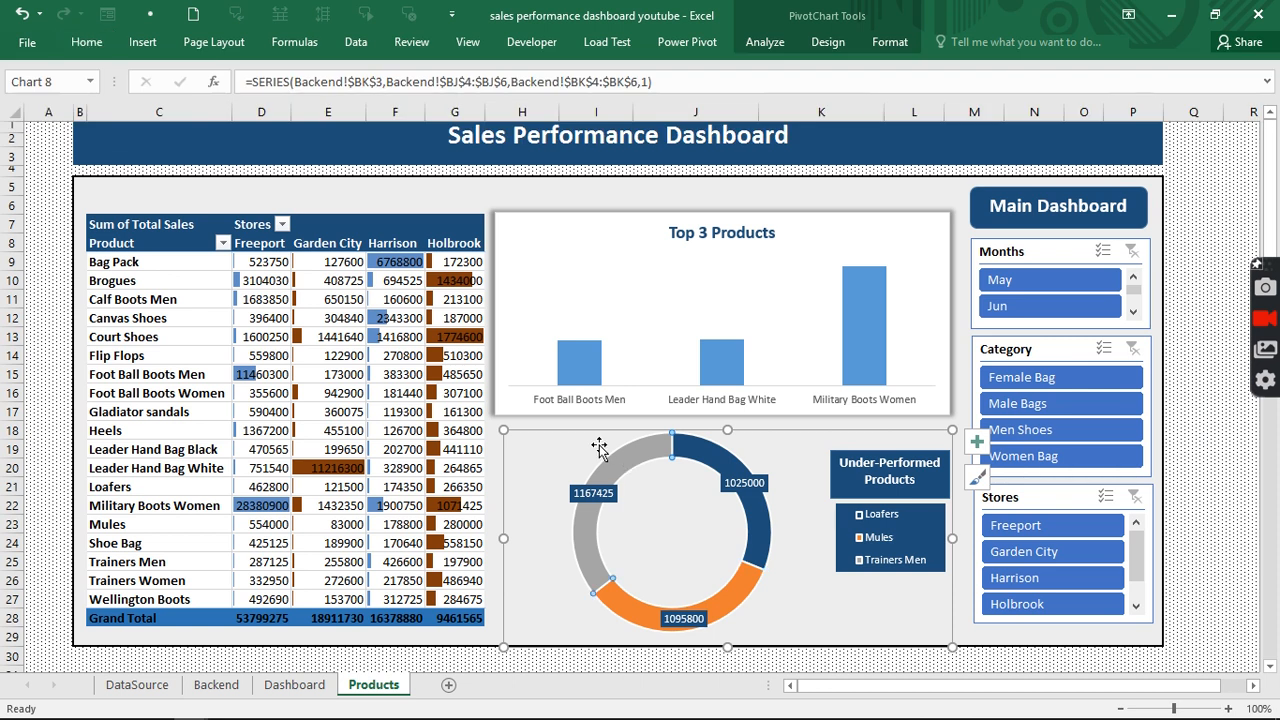
{"action": "left_click", "coordinate": [86, 42]}
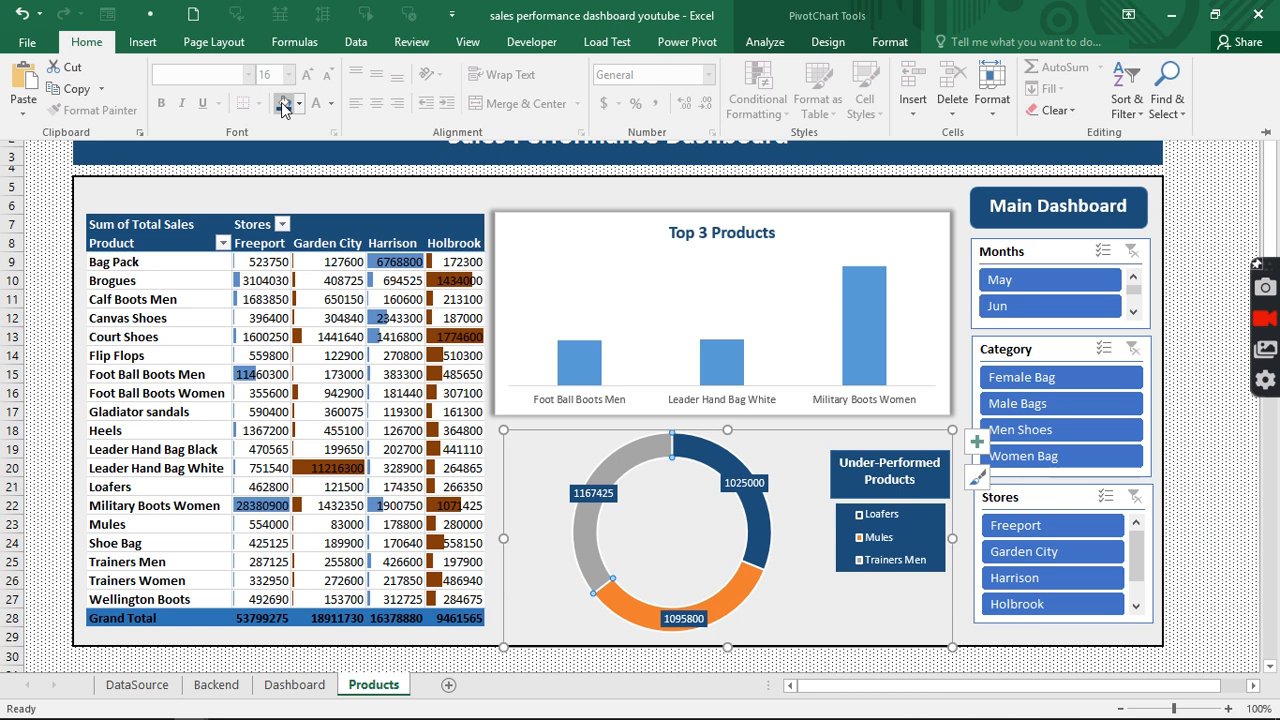
{"action": "left_click", "coordinate": [284, 104]}
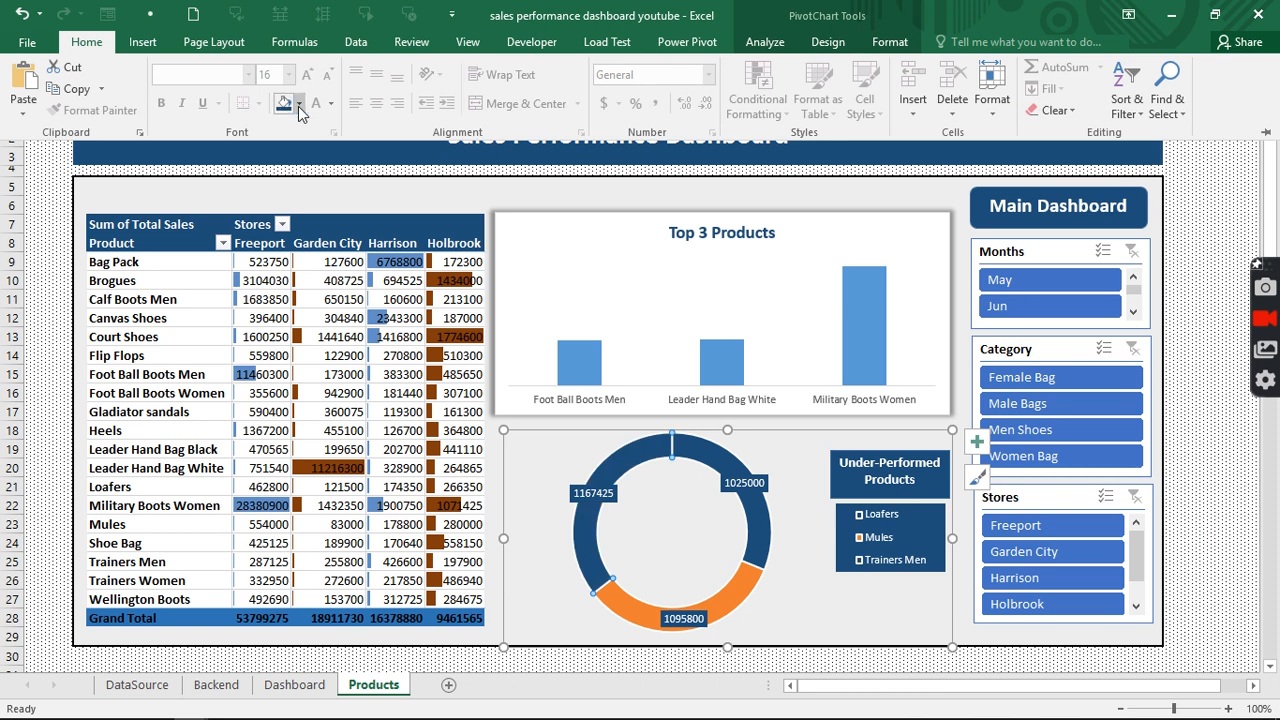
{"action": "left_click", "coordinate": [298, 106]}
{"action": "left_click", "coordinate": [347, 228]}
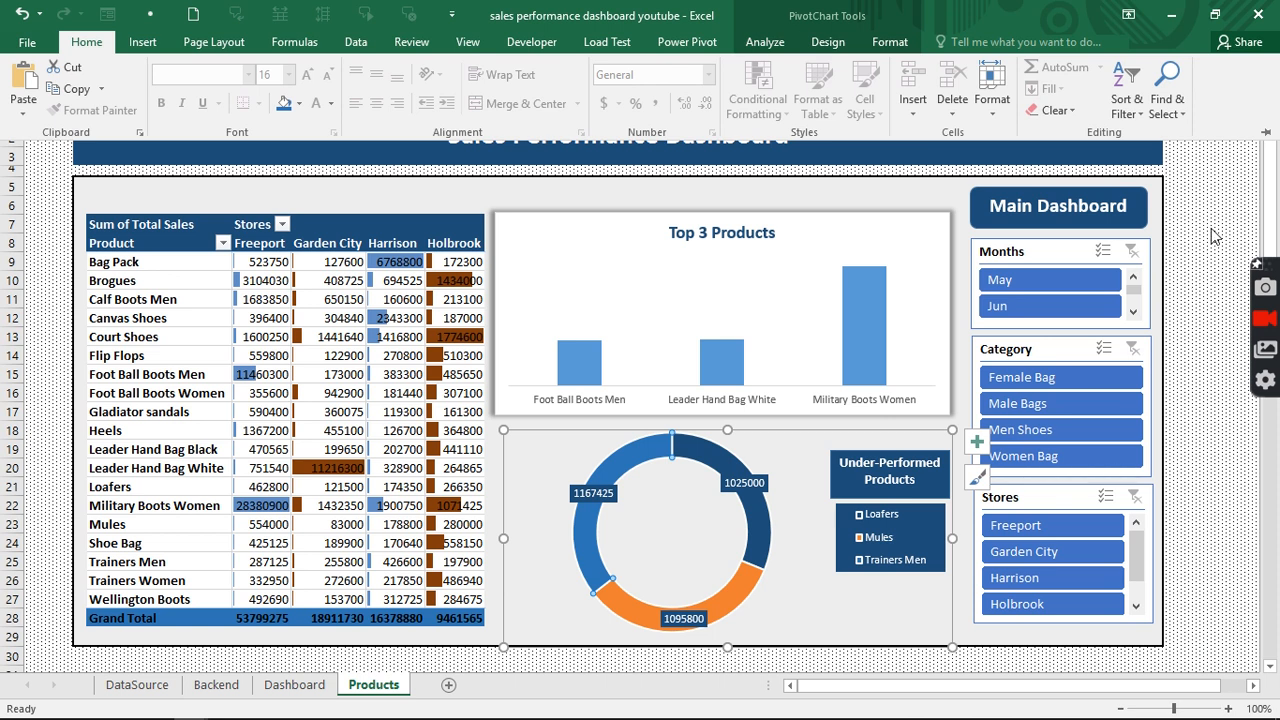
Add data labels to the Top 3 Products column chart and make them bold.
{"action": "left_click", "coordinate": [936, 251]}
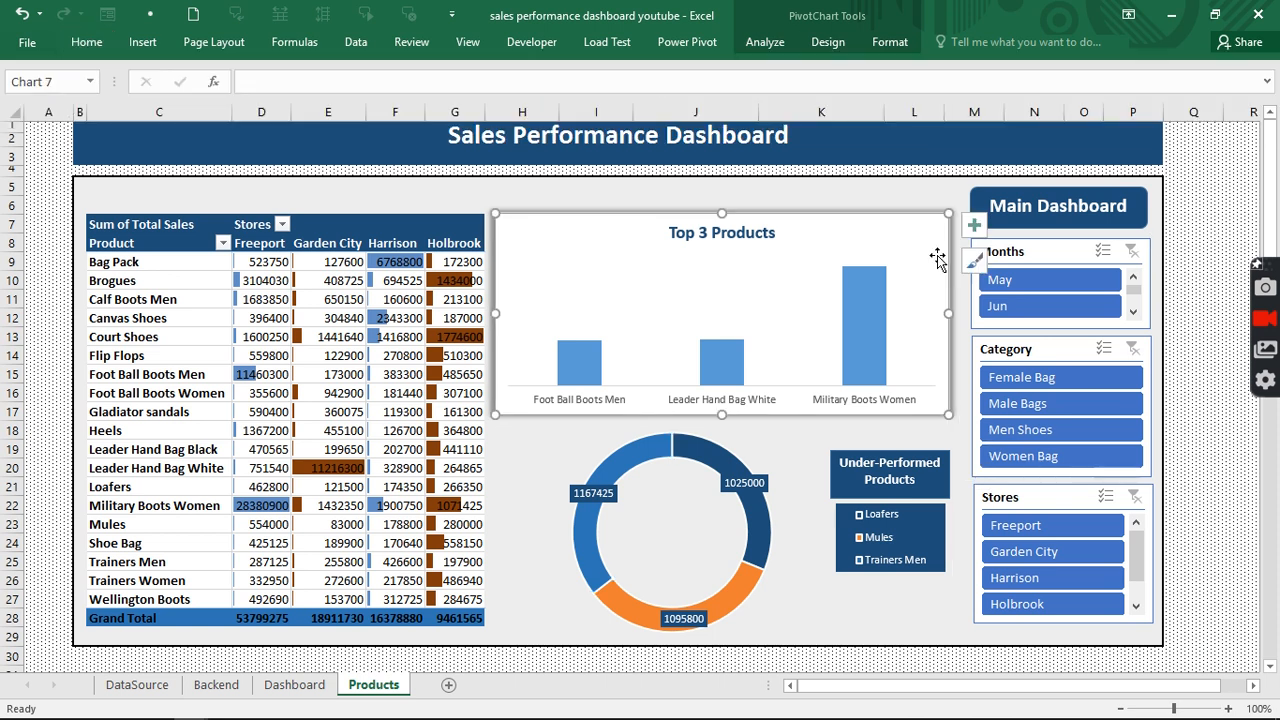
{"action": "left_click", "coordinate": [974, 228]}
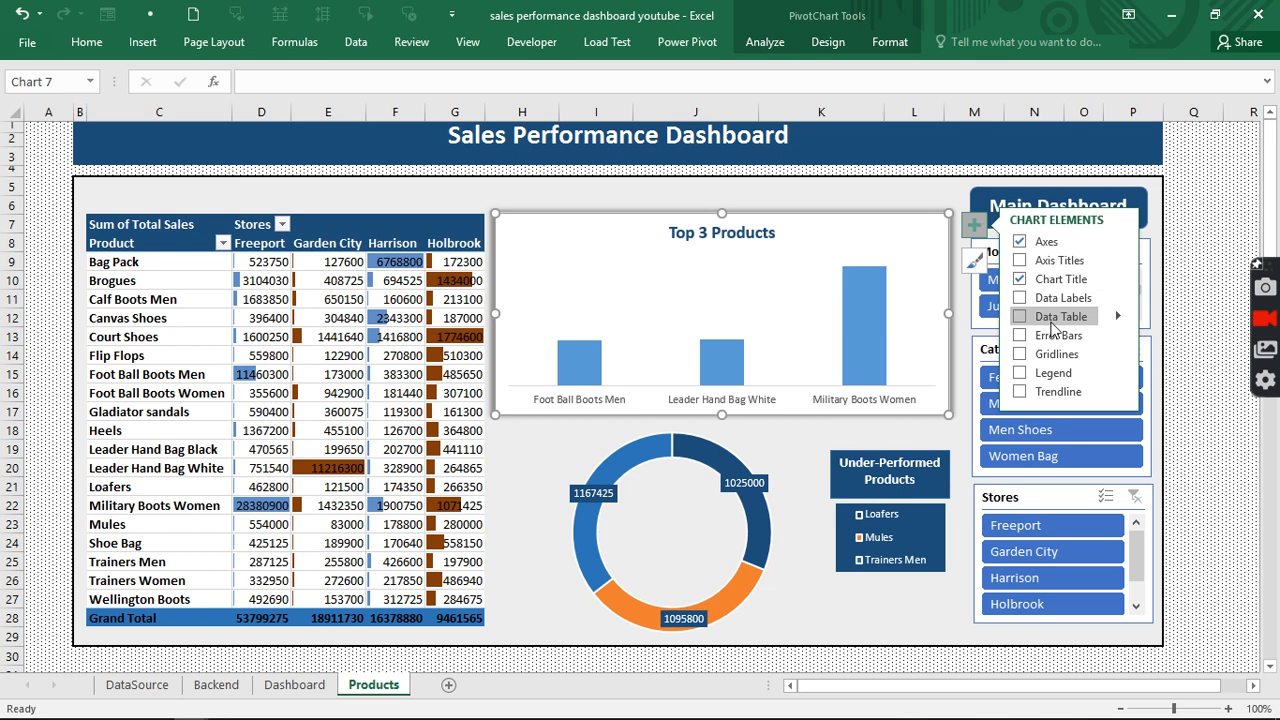
{"action": "left_click", "coordinate": [1019, 300]}
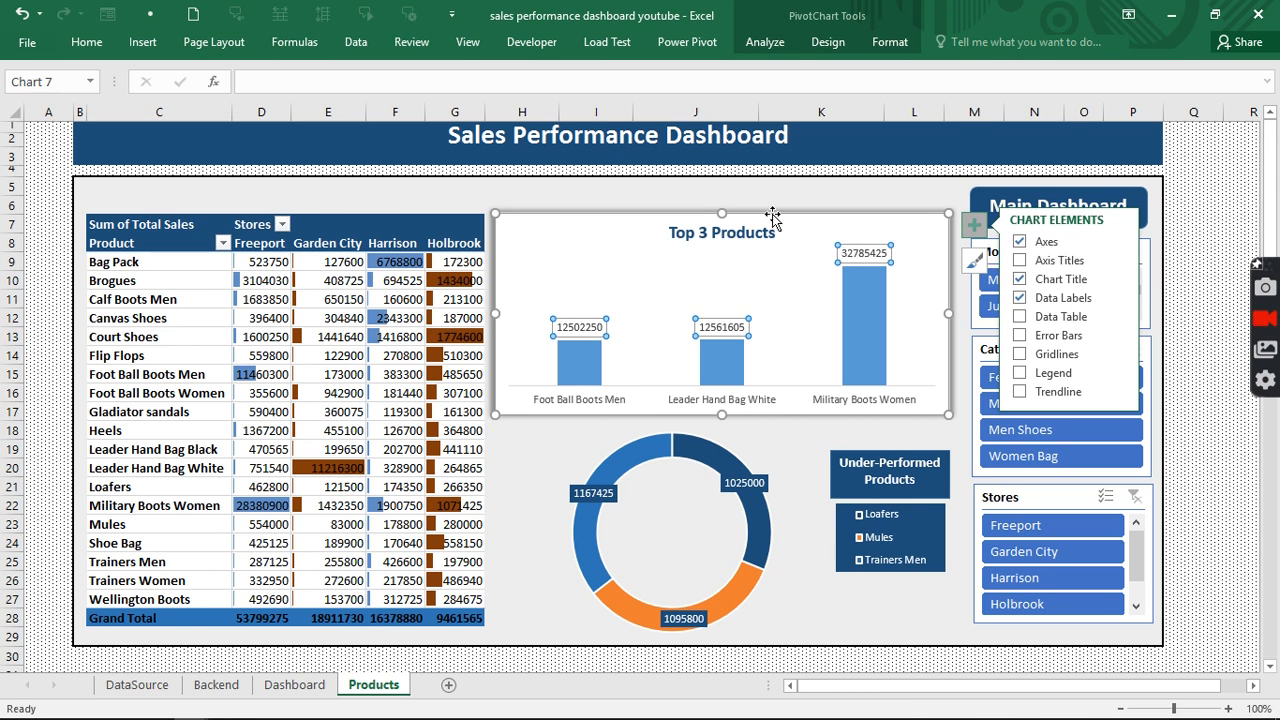
{"action": "left_click", "coordinate": [87, 42]}
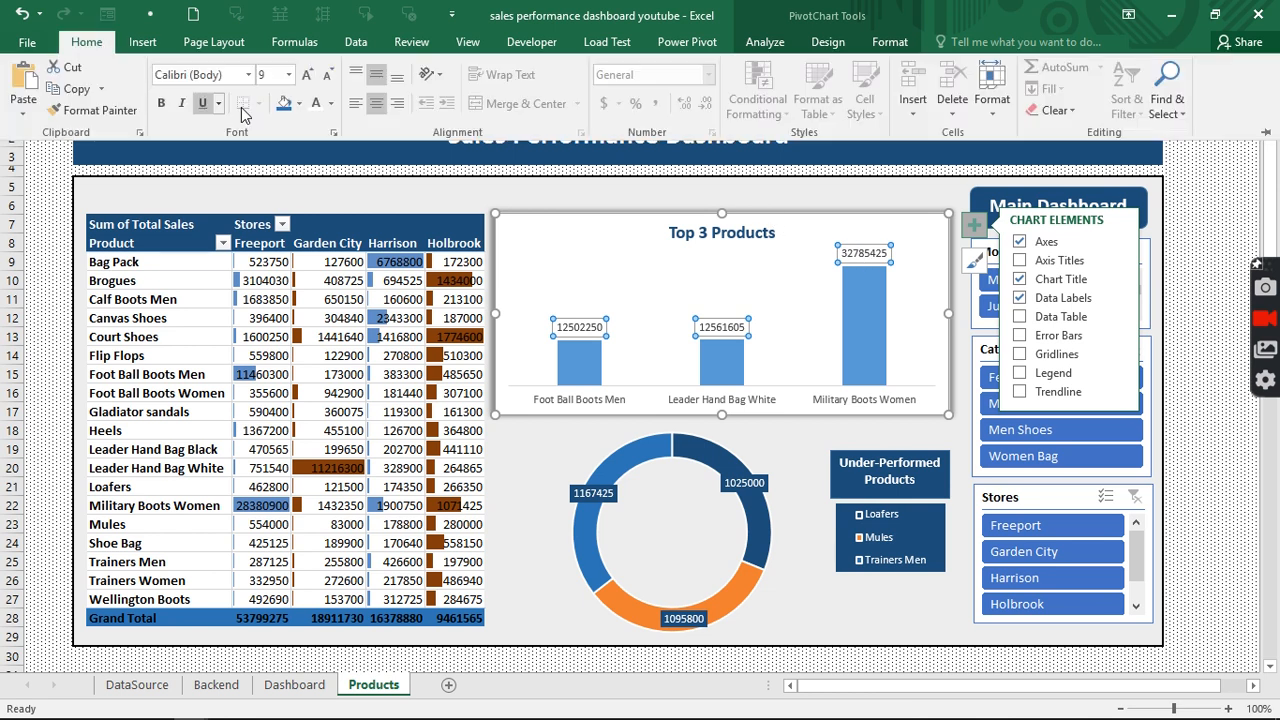
{"action": "left_click", "coordinate": [164, 105]}
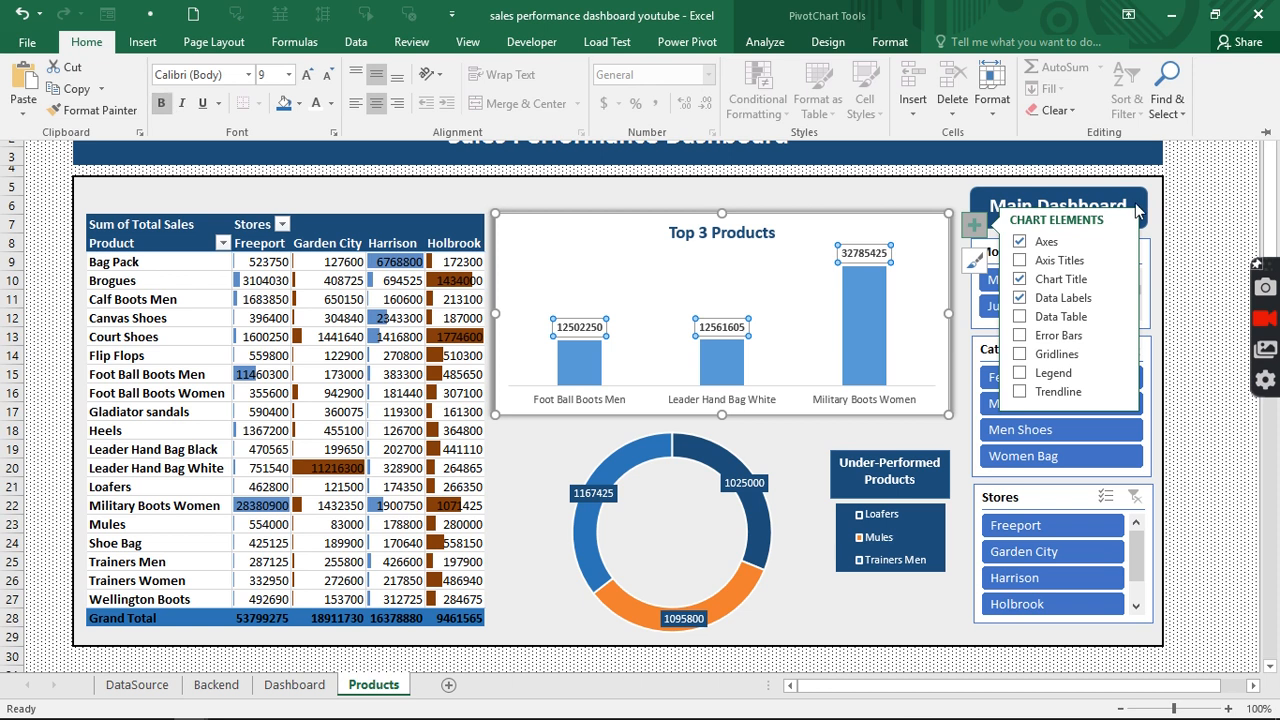
{"action": "left_click", "coordinate": [1201, 205]}
{"action": "left_click", "coordinate": [1200, 204]}
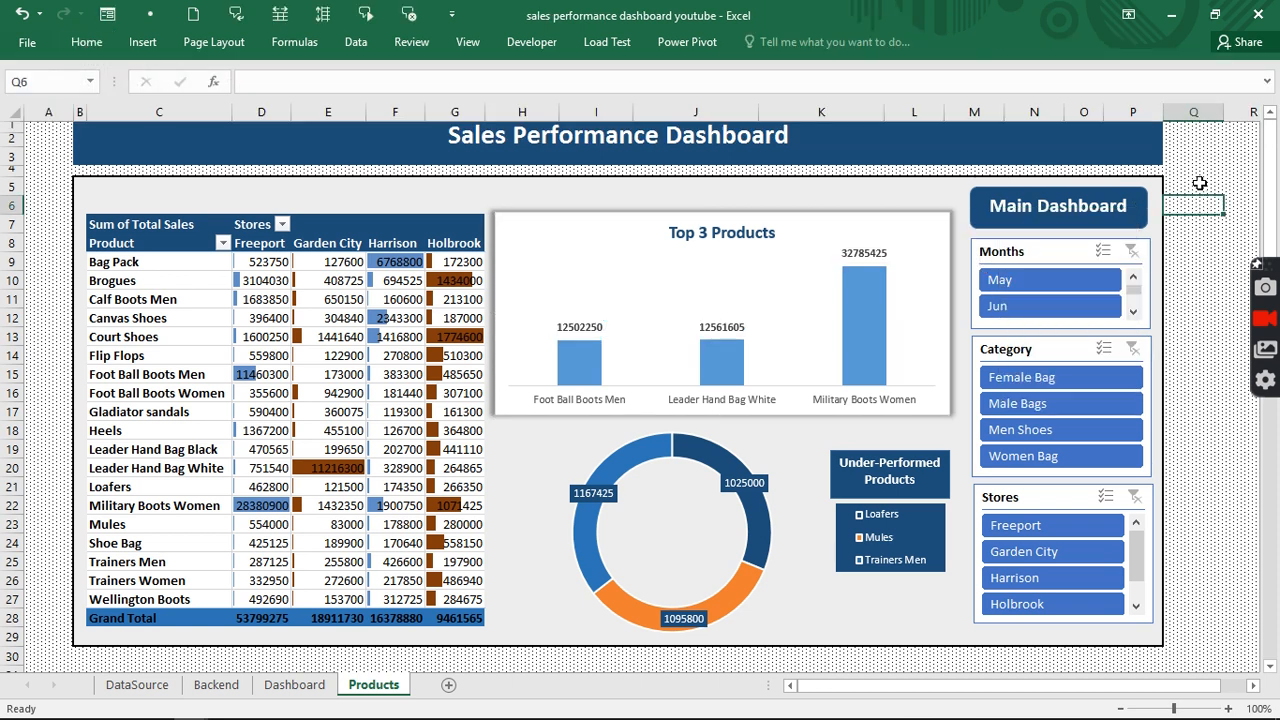